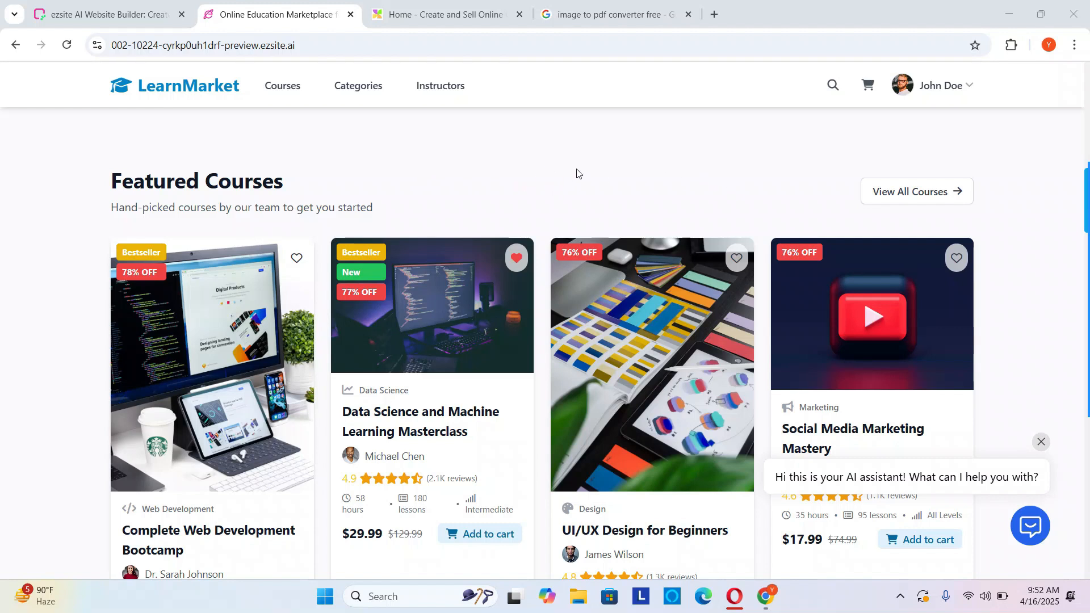
- Look through the LearnMarket homepage from the hero section through the featured courses and student testimonials to the footer
scroll(645, 199, "up", 15)
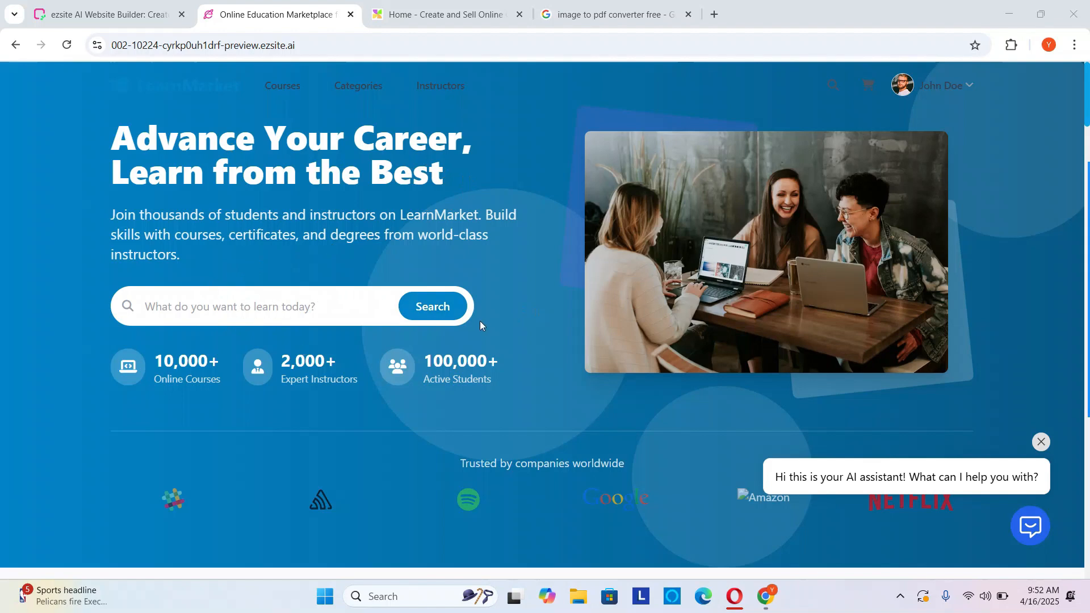
scroll(590, 332, "down", 12)
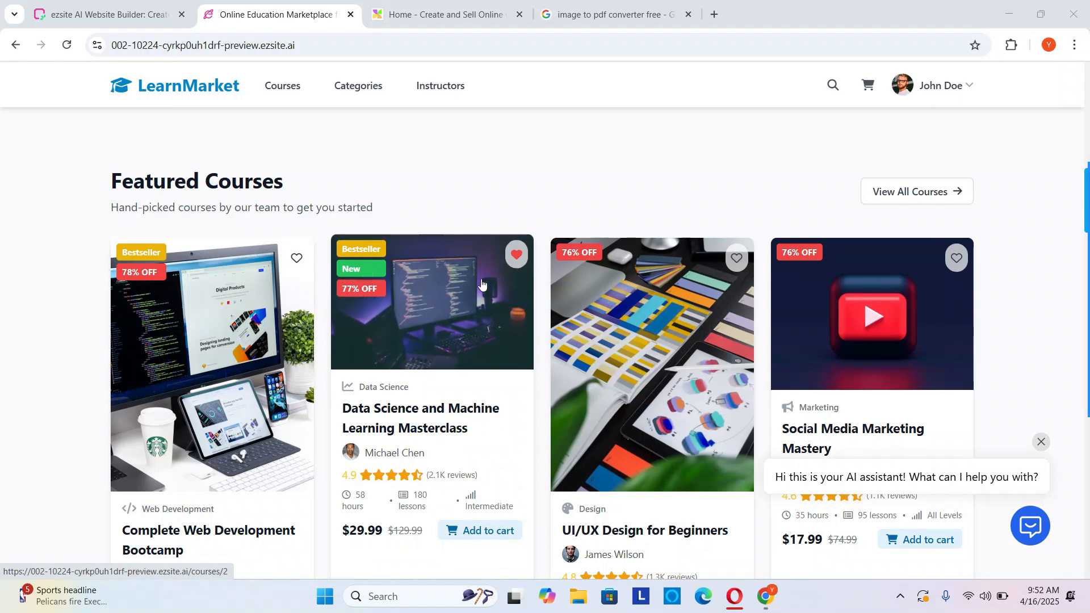
scroll(402, 352, "down", 1)
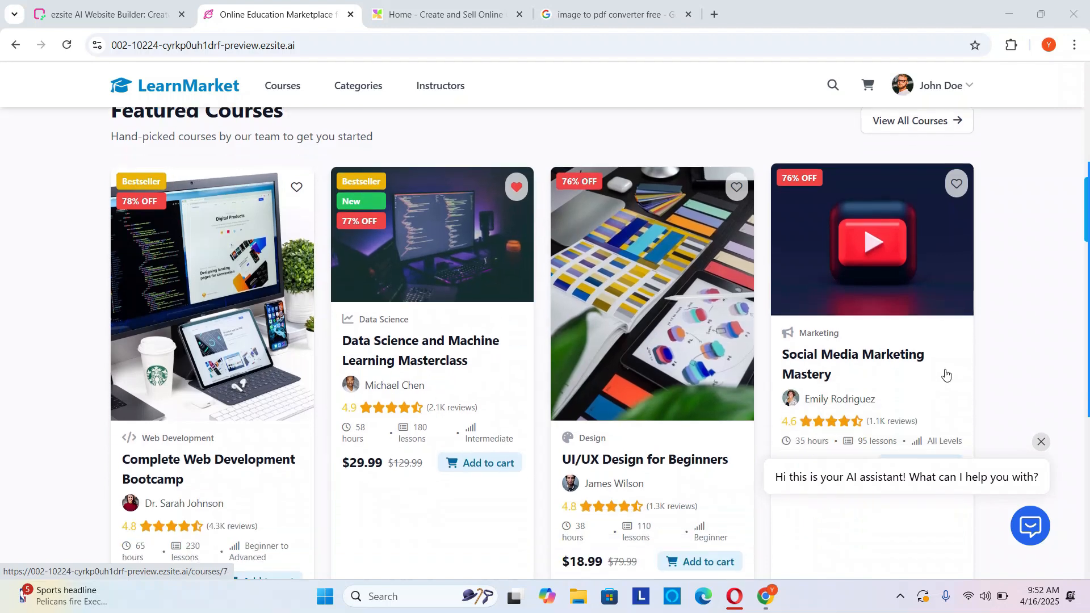
scroll(976, 370, "down", 8)
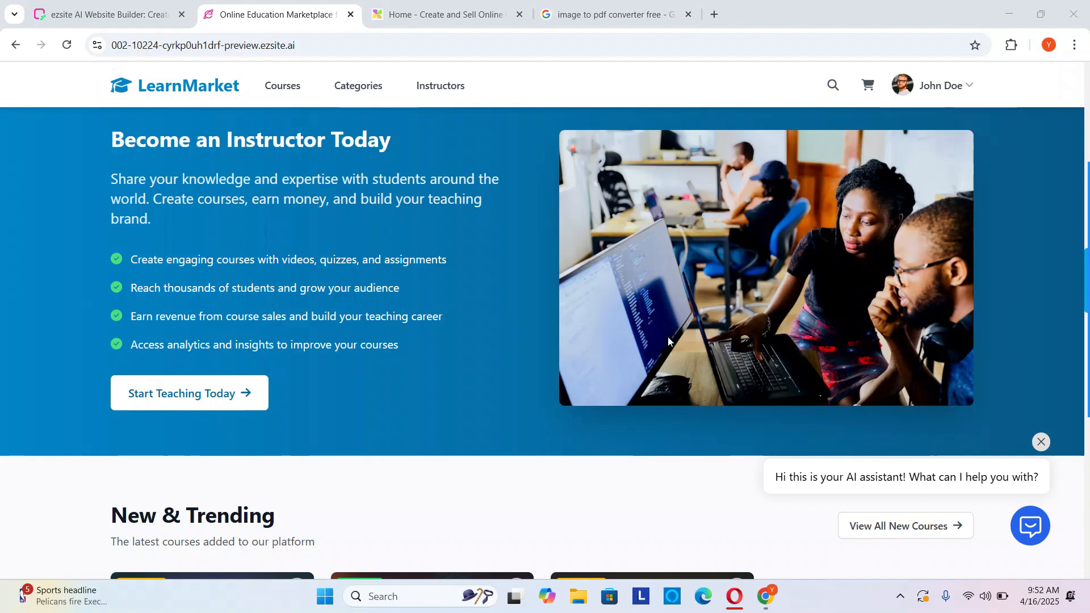
scroll(988, 351, "down", 15)
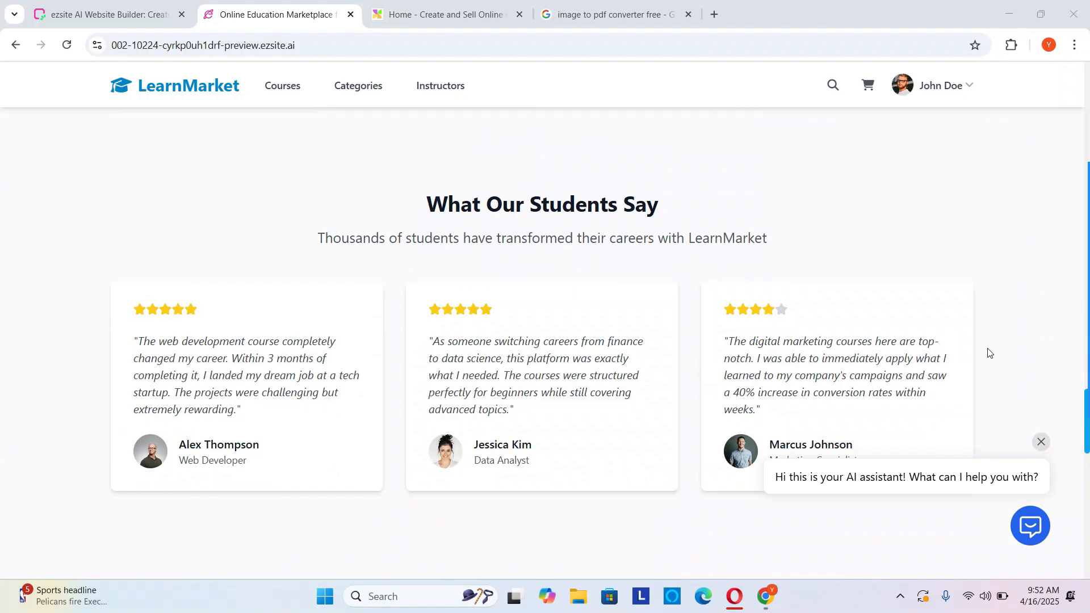
scroll(987, 353, "down", 18)
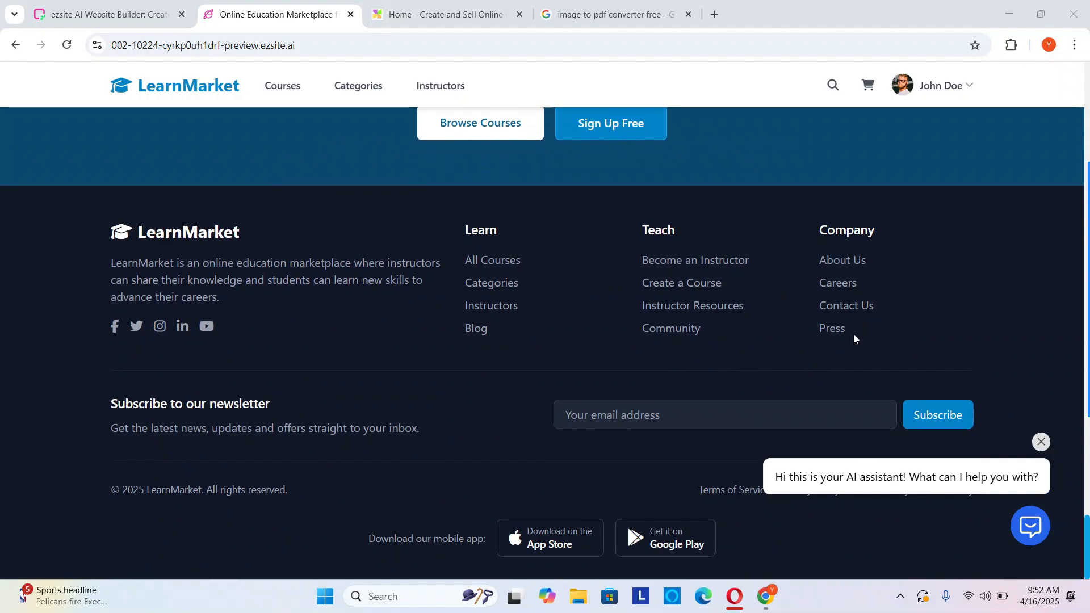
scroll(853, 333, "up", 6)
scroll(853, 334, "down", 6)
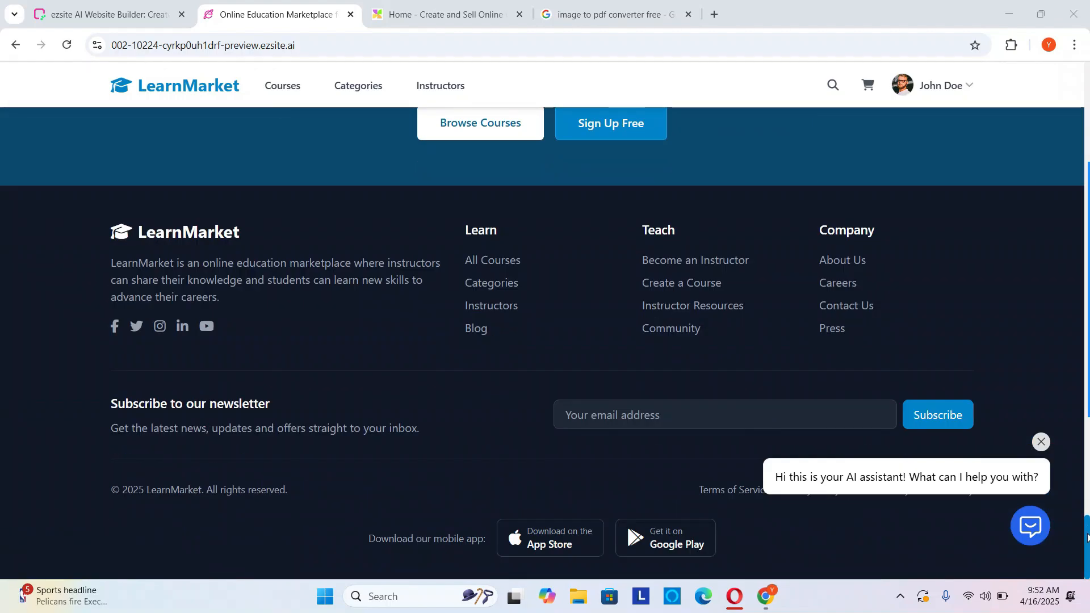
left_click_drag(1085, 536, 1083, 82)
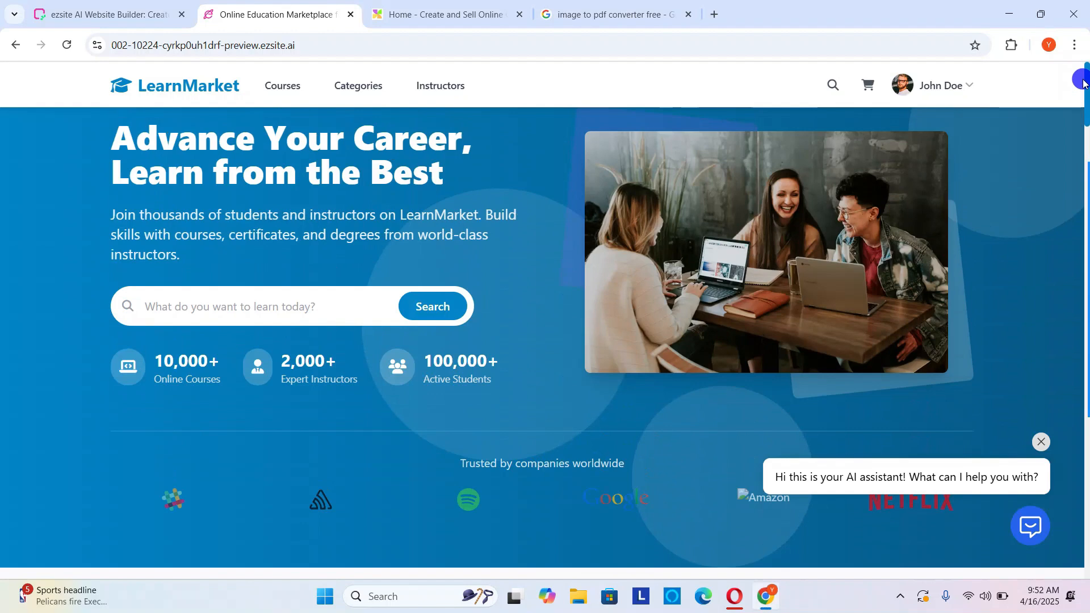
- Switch to the ezsite homepage and inspect the image upload and text prompt options for generating a website
left_click(89, 16)
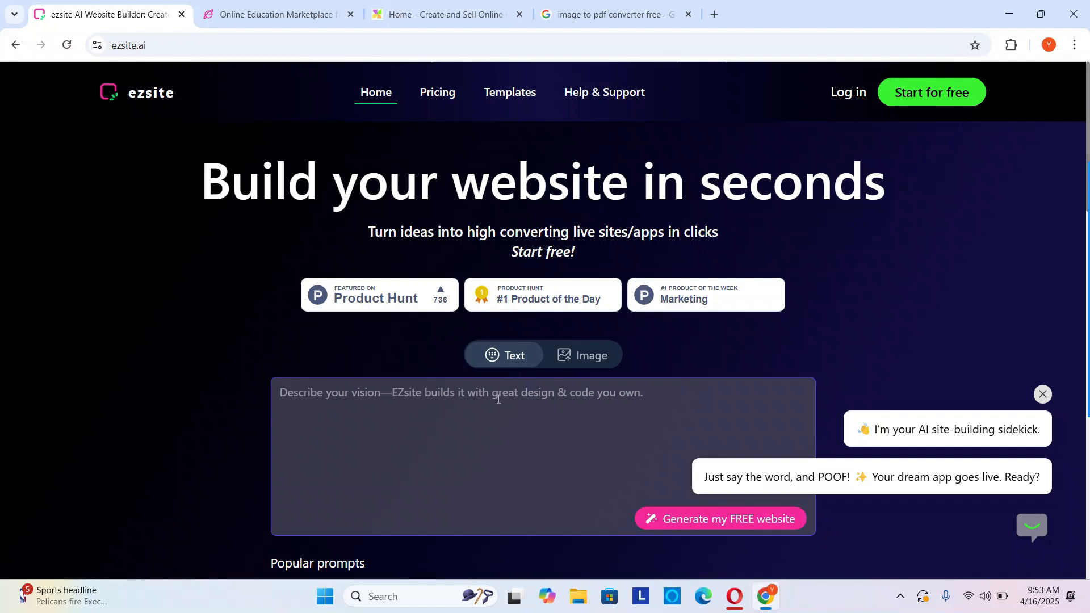
left_click(589, 358)
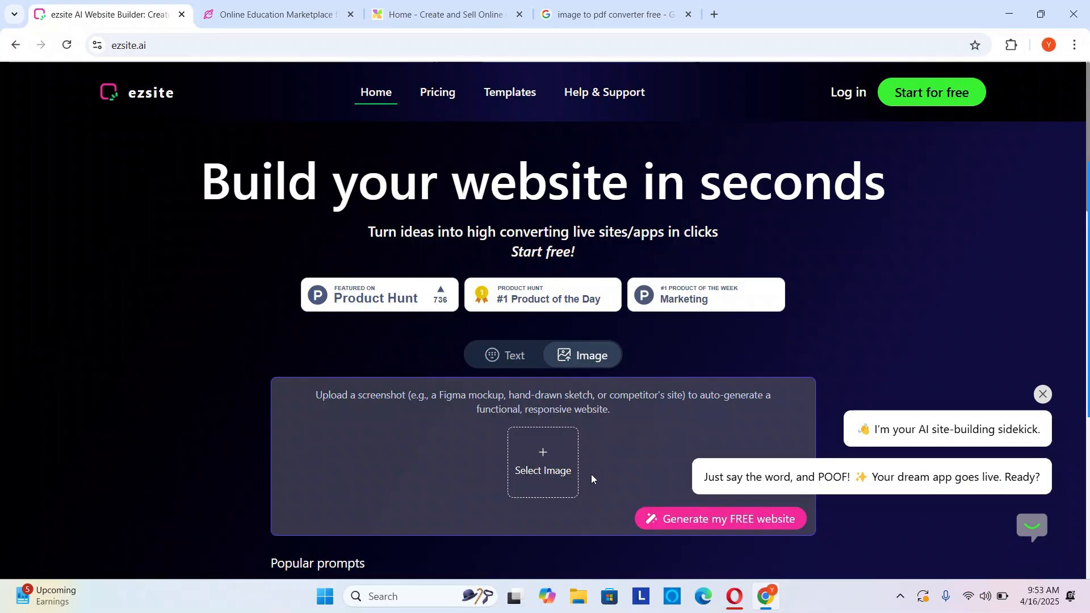
left_click(512, 360)
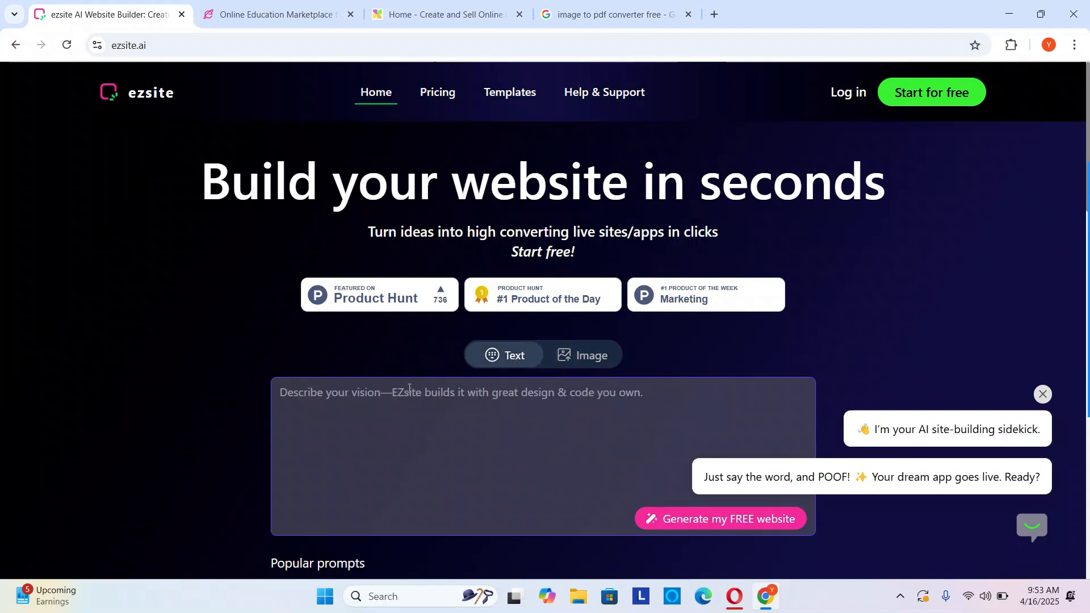
left_click(388, 394)
- Switch to the other browser and review the courses listed on the Udemy instructor profile
left_click(278, 14)
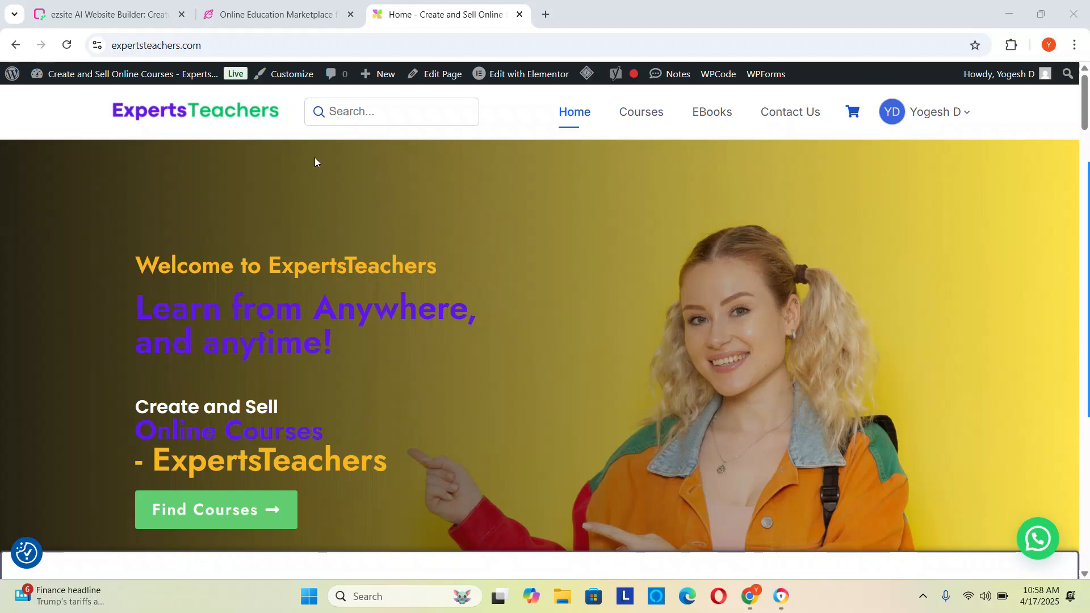
left_click(776, 605)
scroll(369, 273, "down", 1)
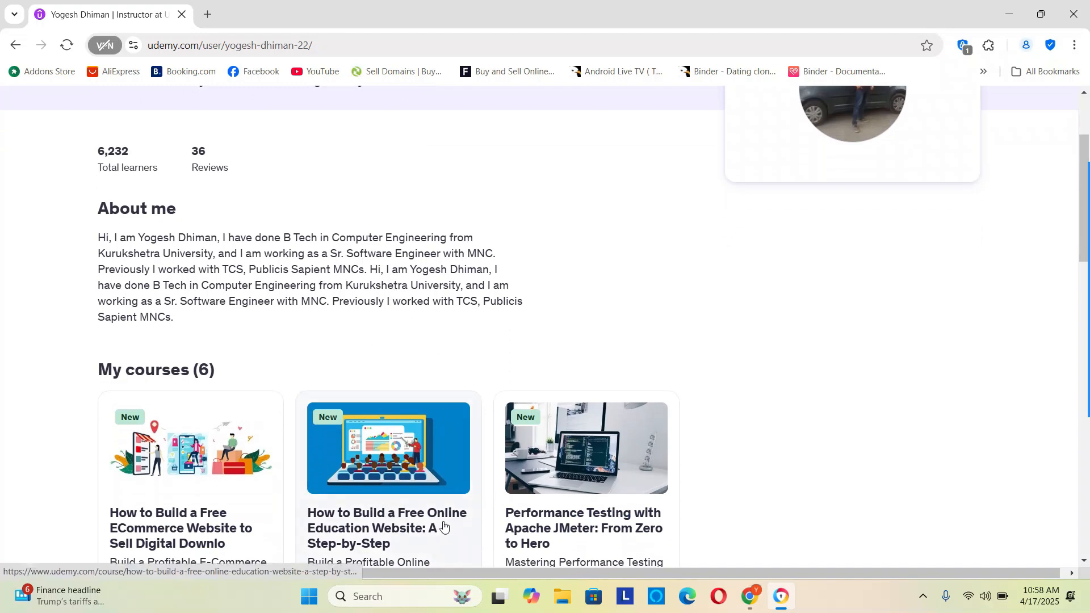
scroll(392, 489, "down", 1)
scroll(388, 487, "down", 2)
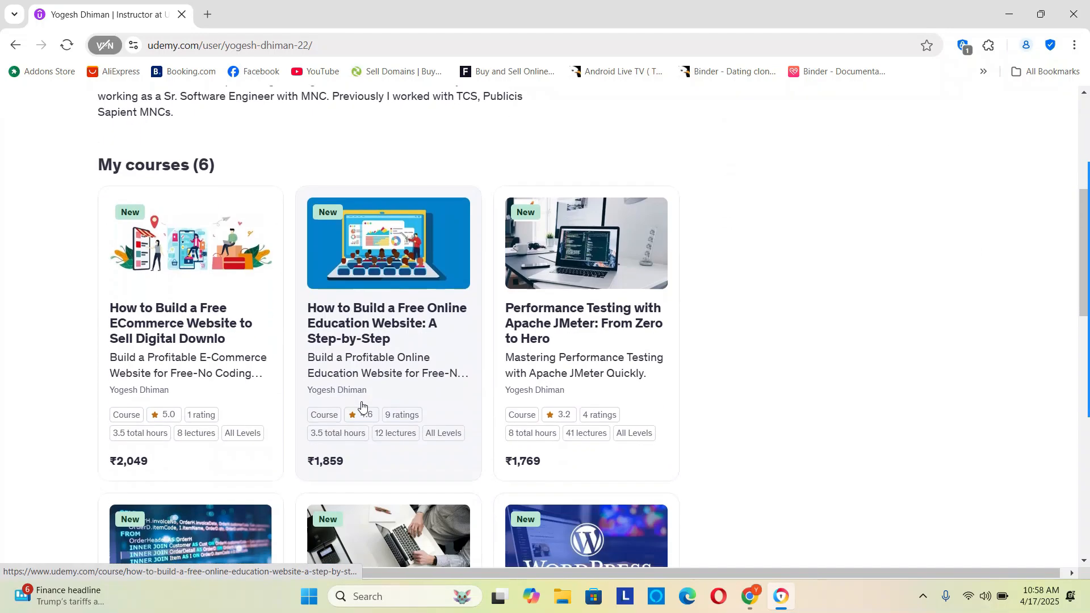
left_click(751, 599)
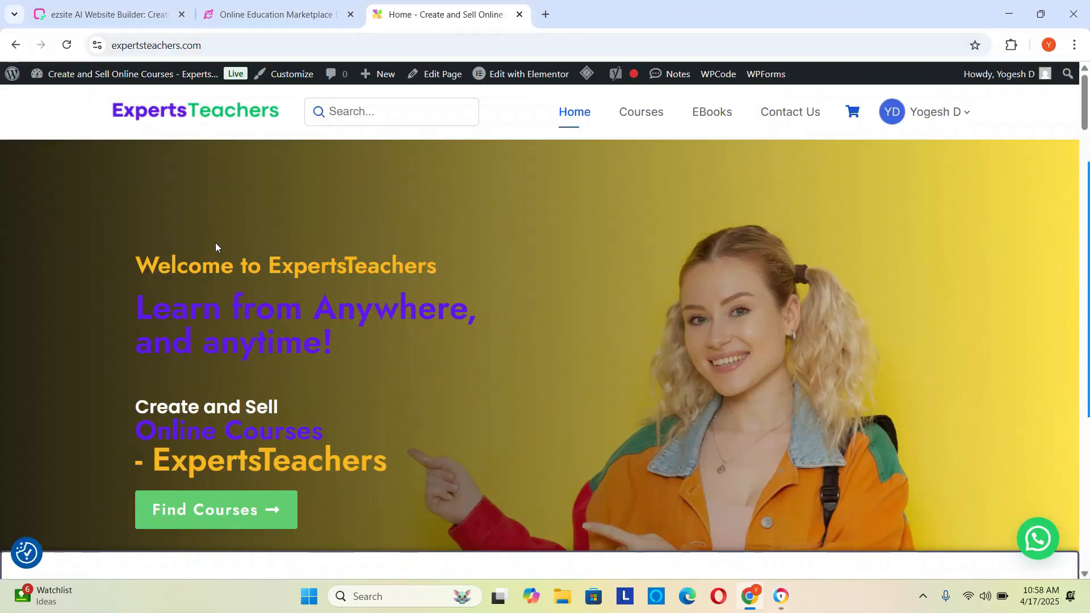
- Open the edumarketplace project in ezsite and read the original prompt at the start of its chat history
left_click(252, 17)
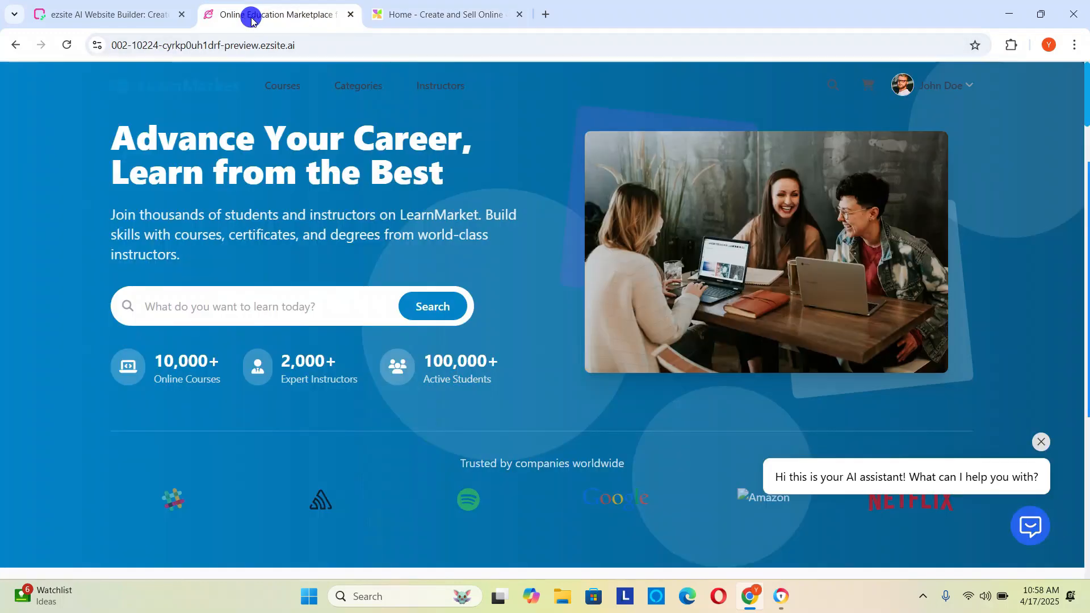
left_click(95, 22)
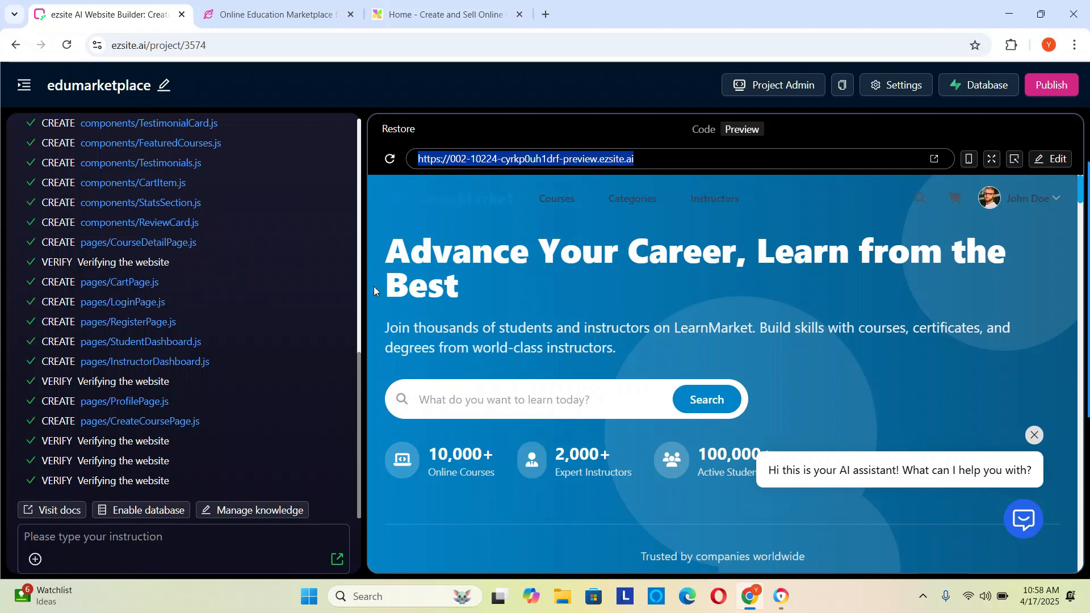
left_click(265, 15)
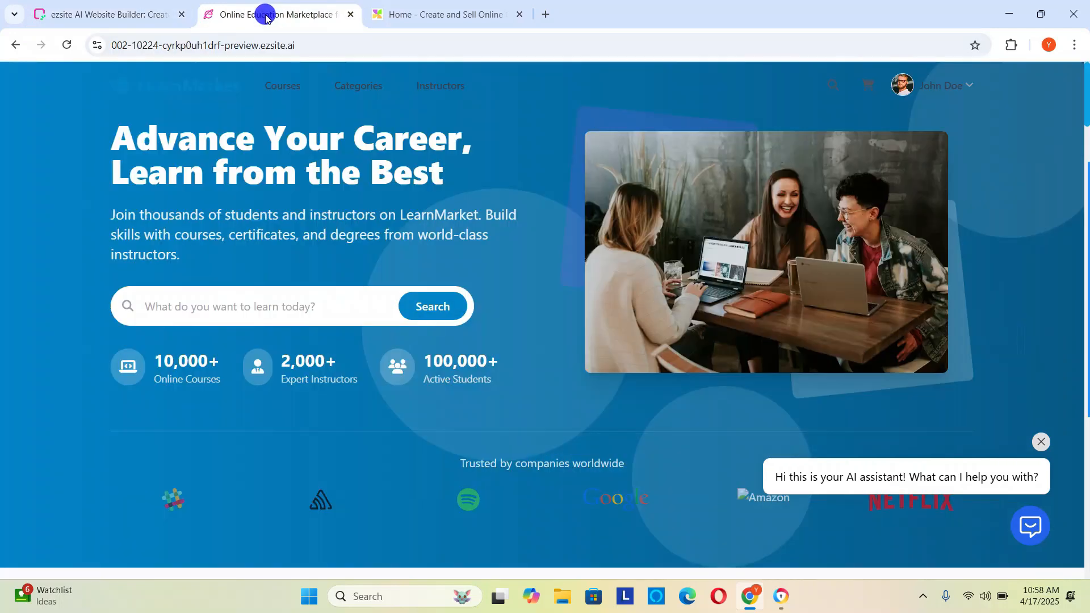
left_click(130, 12)
scroll(306, 371, "up", 5)
scroll(306, 371, "up", 4)
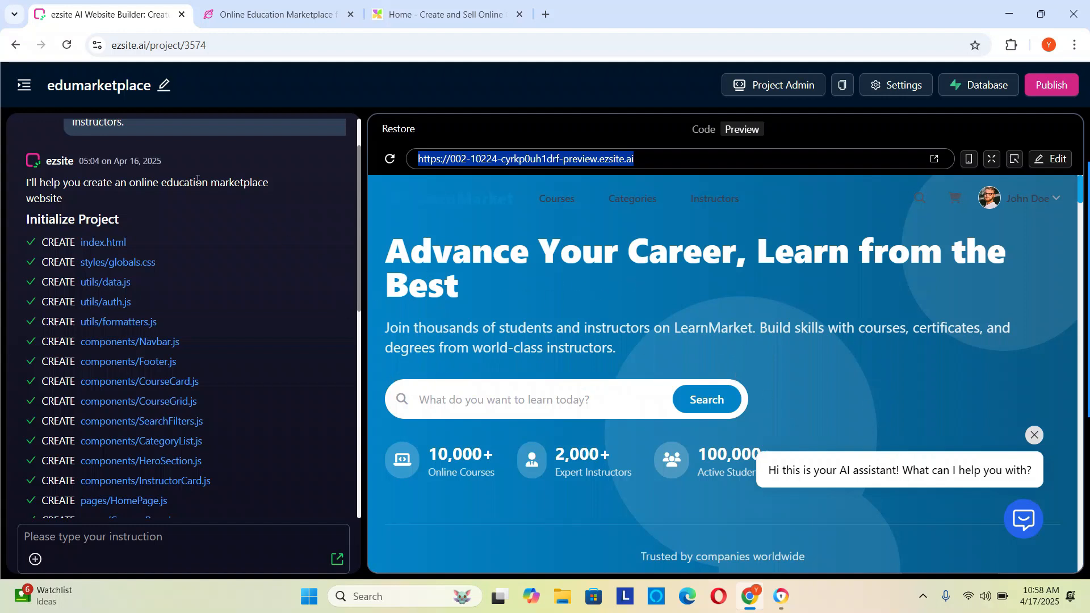
scroll(347, 298, "up", 1)
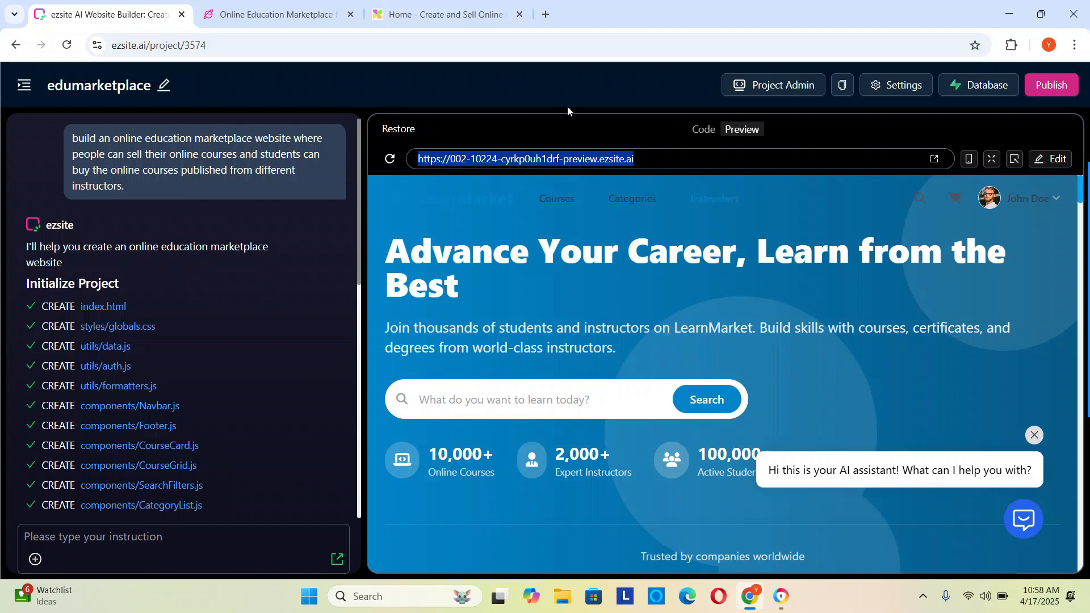
- Examine the generated LearnMarket site's categories, featured courses, instructor section and calls to action down to the footer
left_click(275, 15)
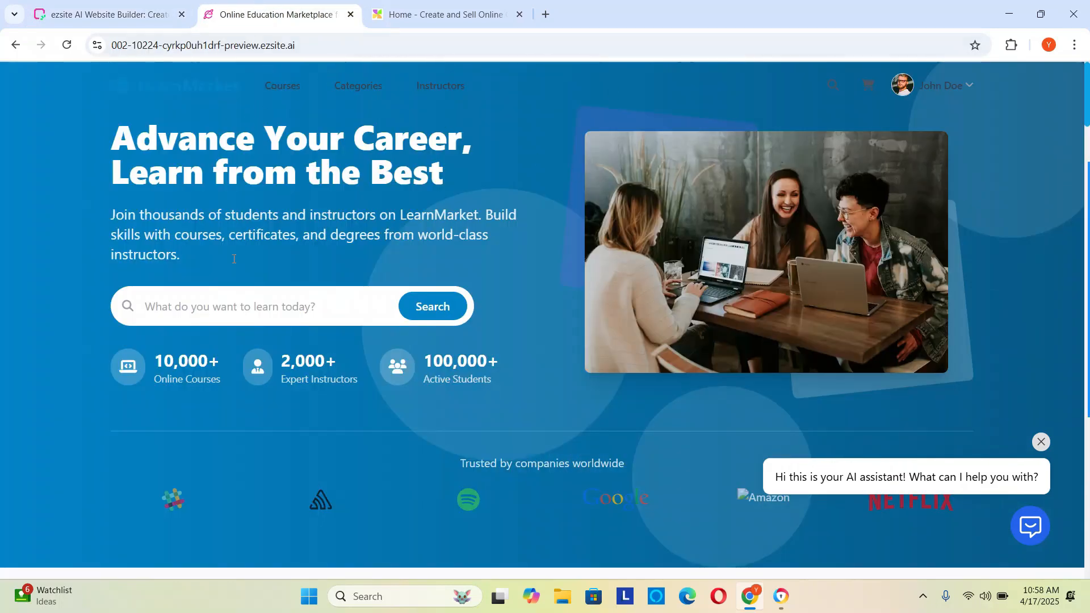
scroll(629, 407, "down", 12)
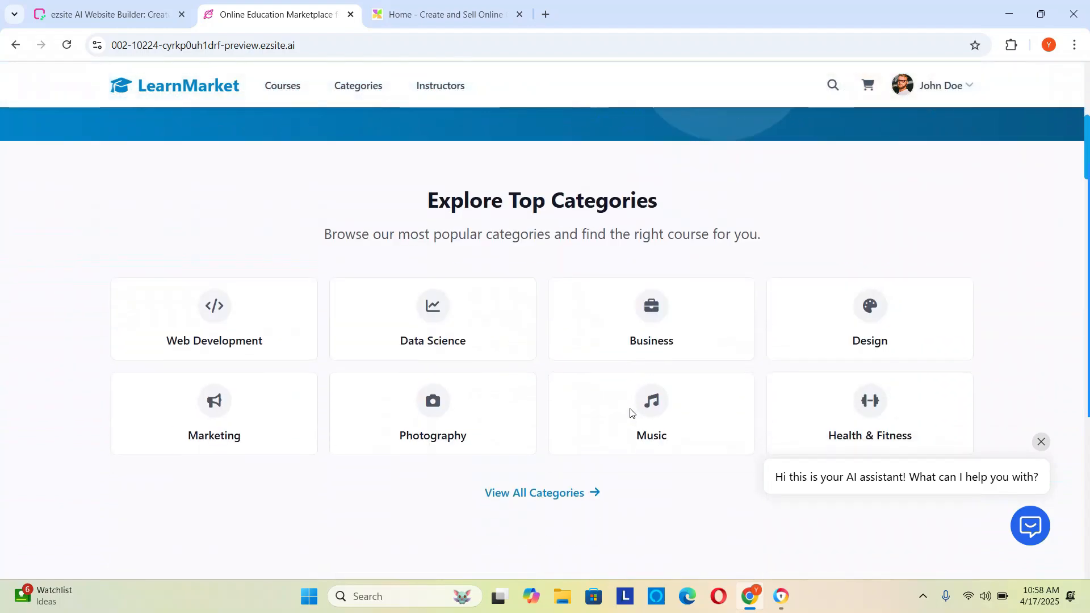
scroll(631, 413, "up", 3)
scroll(631, 413, "up", 7)
scroll(631, 413, "down", 20)
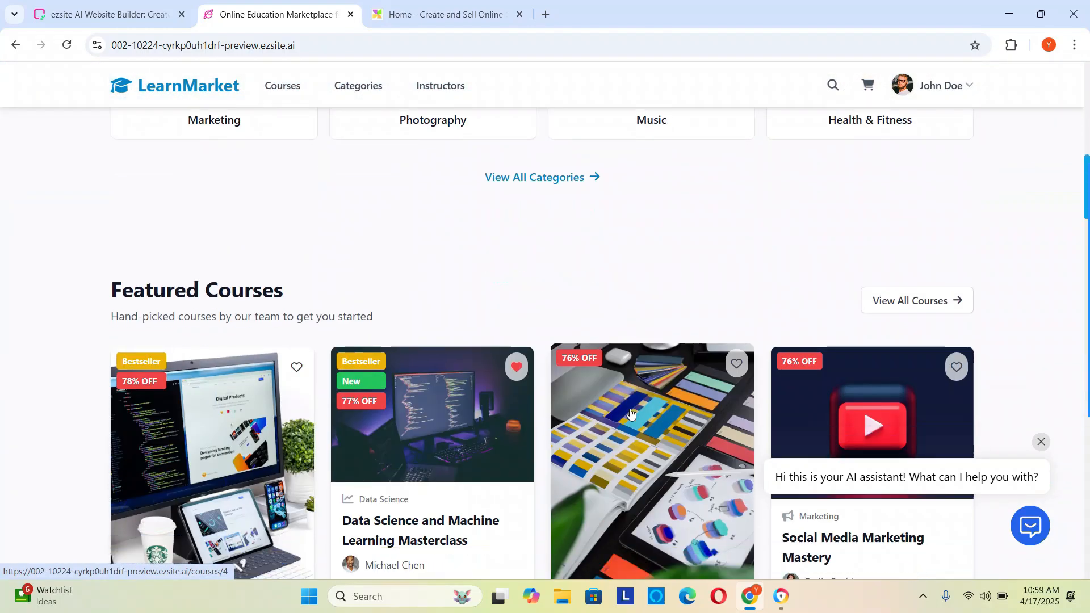
scroll(630, 413, "down", 20)
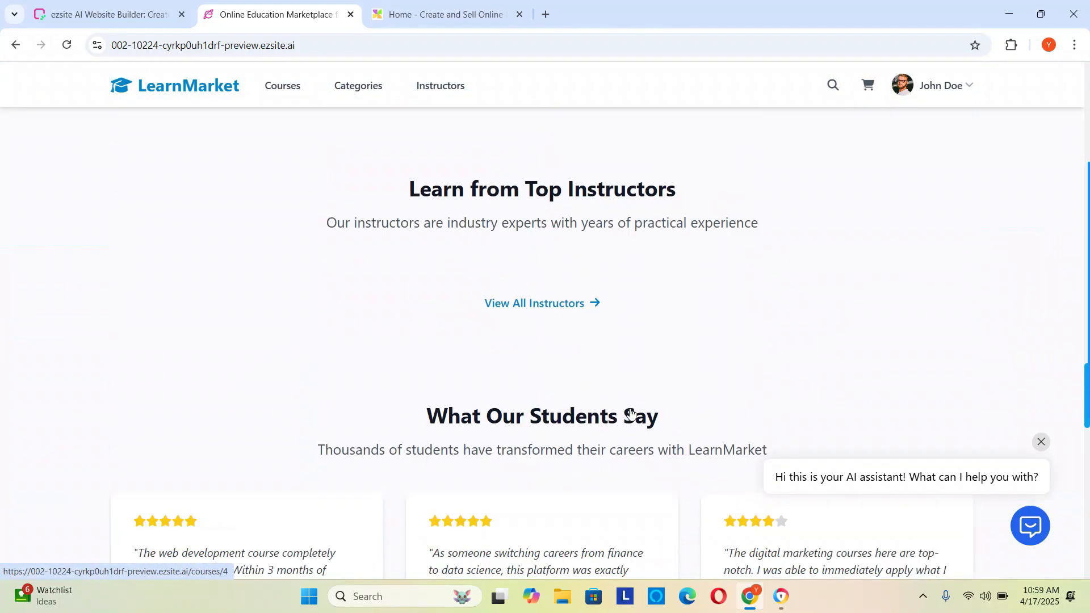
scroll(630, 414, "down", 5)
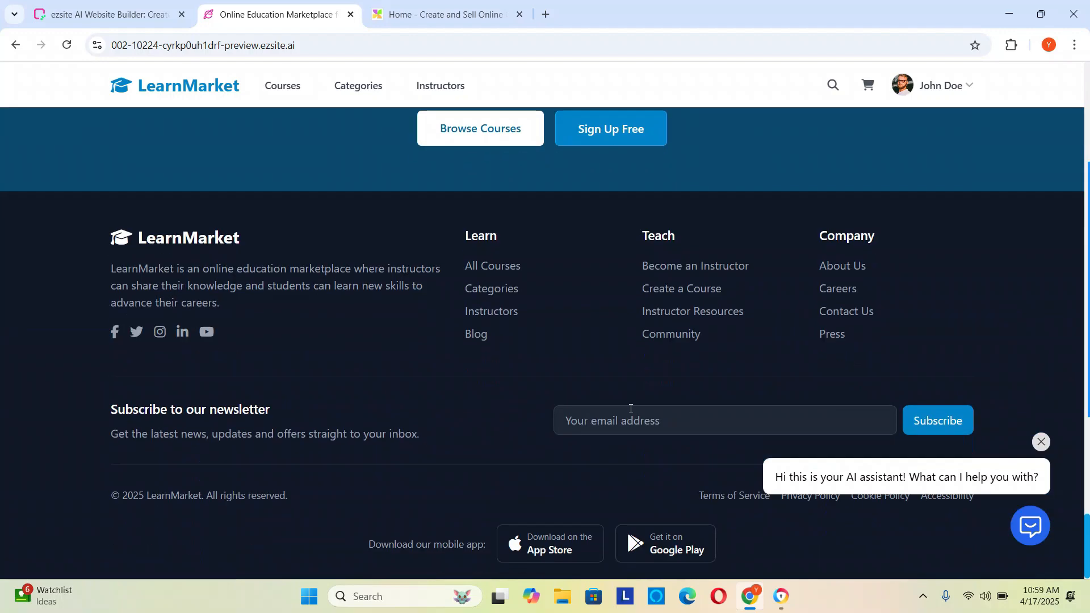
scroll(631, 409, "up", 7)
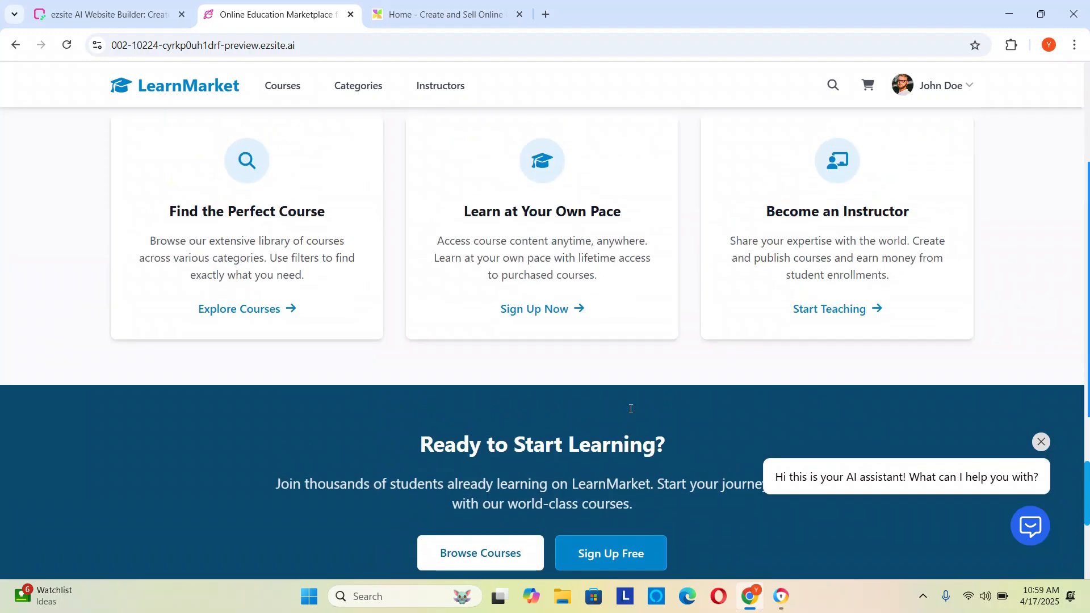
scroll(630, 411, "down", 7)
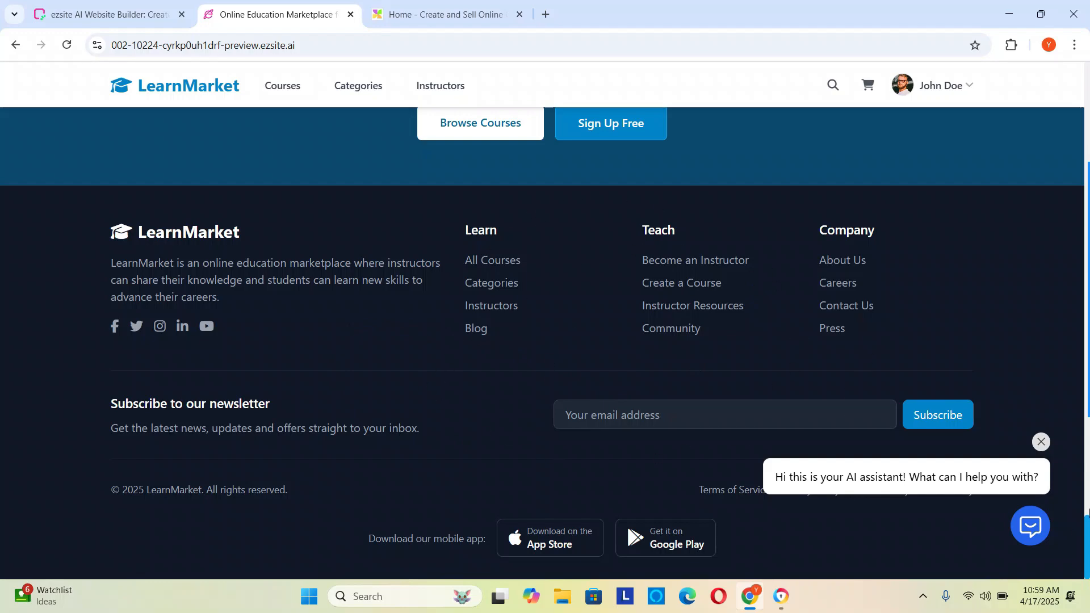
- Check the edumarketplace project again, then view the New & Trending courses on the LearnMarket site
left_click(95, 8)
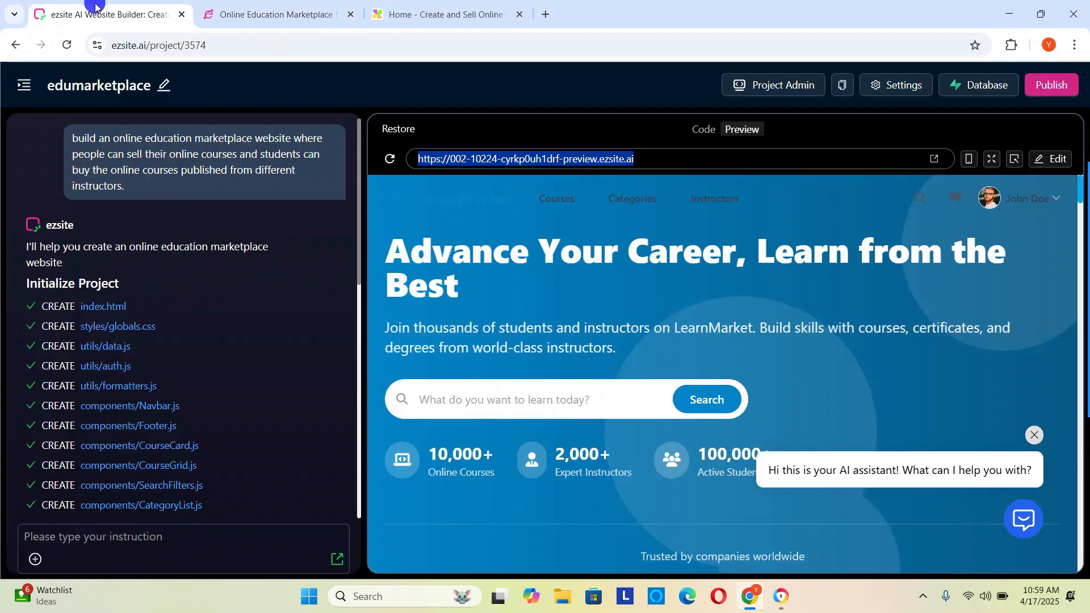
left_click(261, 16)
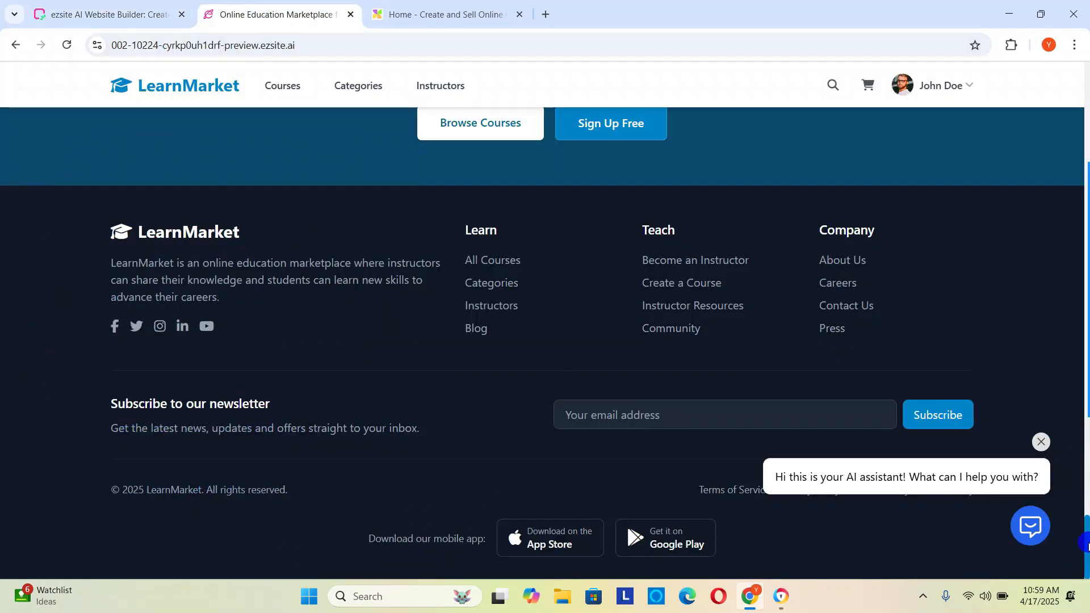
left_click_drag(1087, 540, 1085, 325)
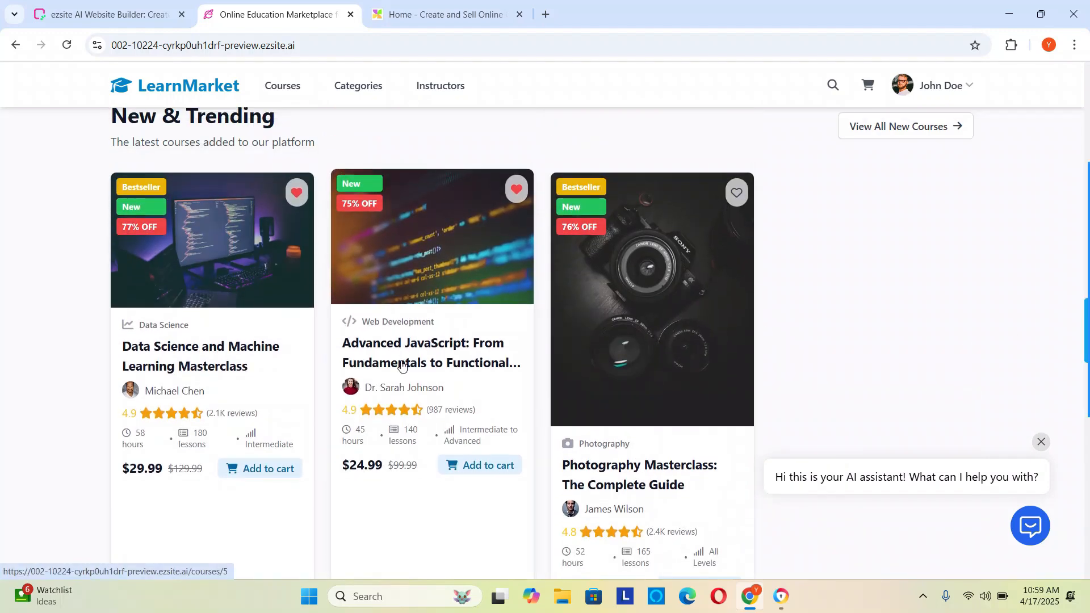
- View the course cards on the ExpertsTeachers homepage and compare them with LearnMarket's New & Trending courses
left_click(437, 14)
scroll(637, 379, "down", 10)
scroll(638, 384, "down", 4)
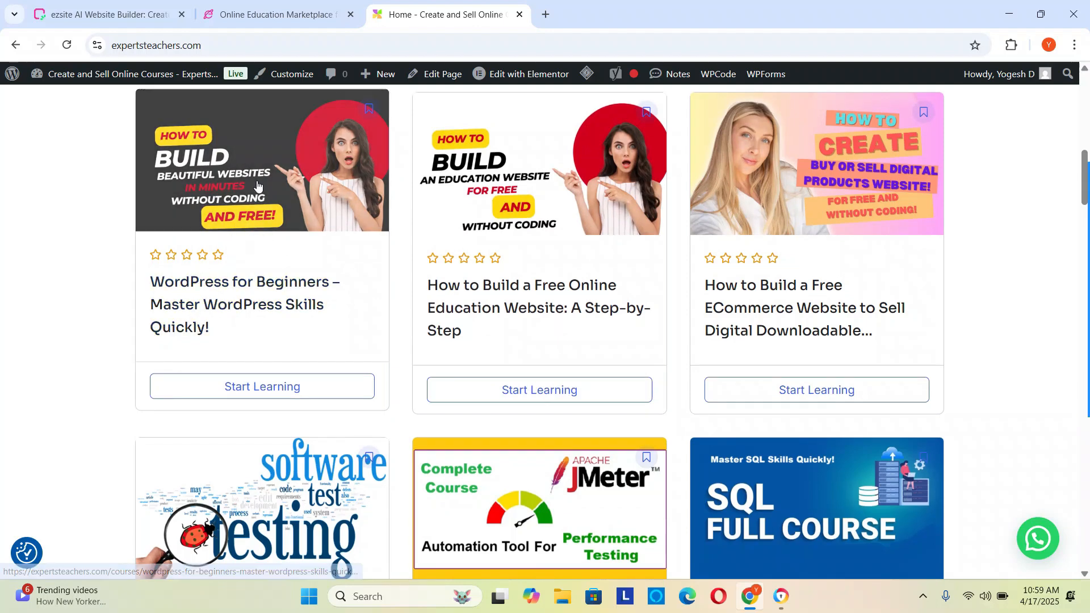
key("ctrl+shift+Tab")
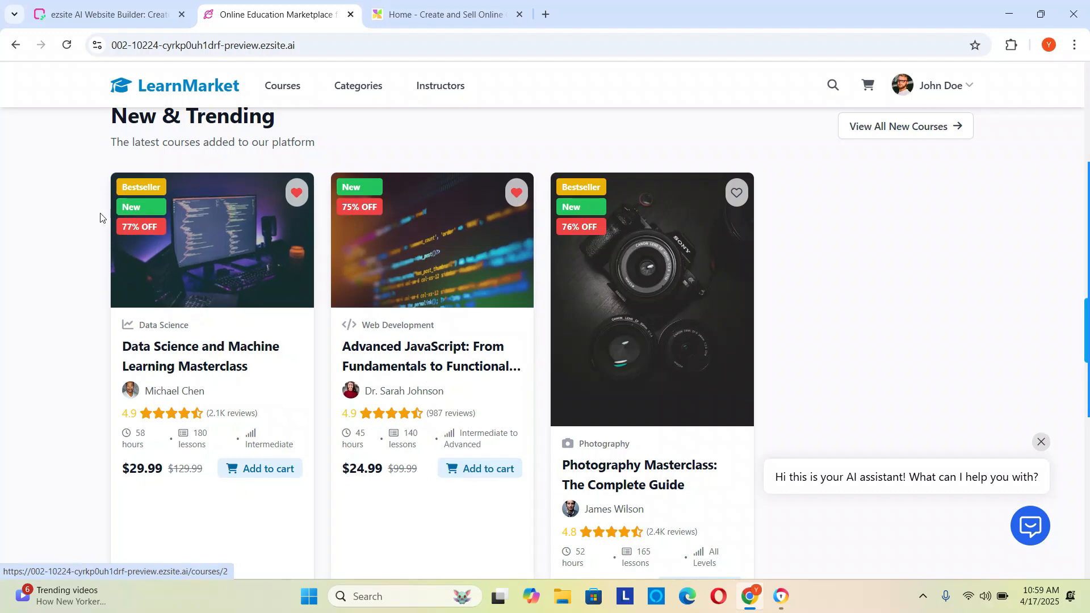
left_click(430, 23)
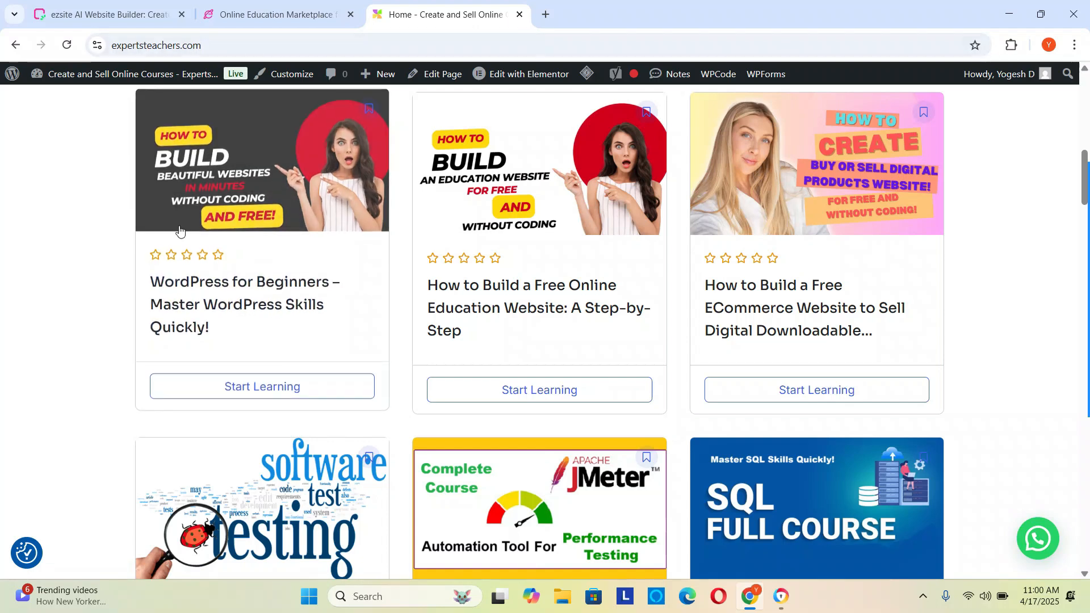
- Return to the LearnMarket site and view its Featured Courses cards
left_click(277, 14)
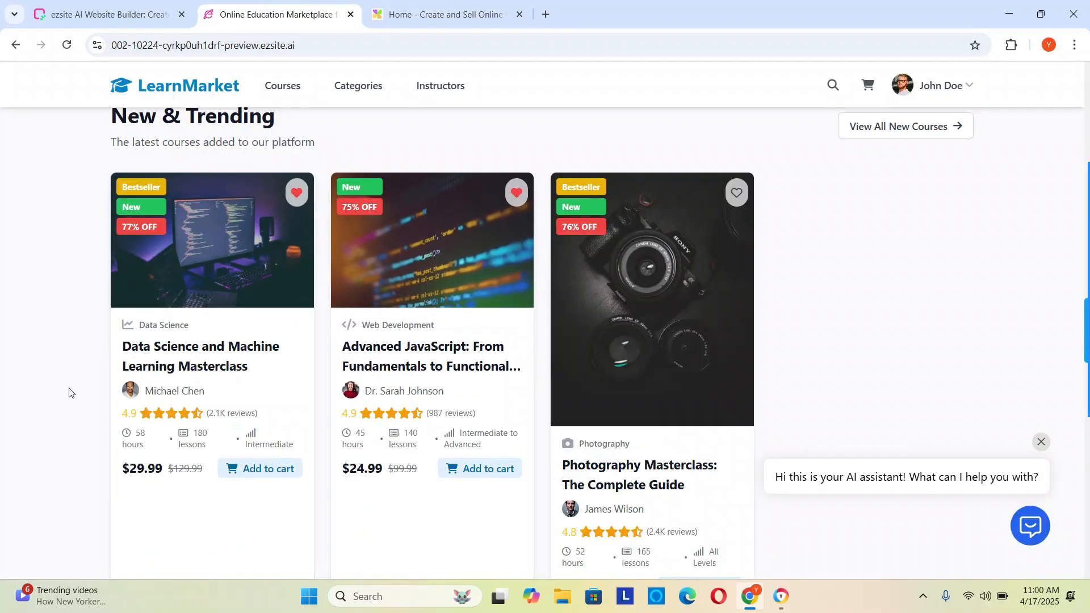
scroll(996, 311, "up", 1)
scroll(996, 311, "up", 15)
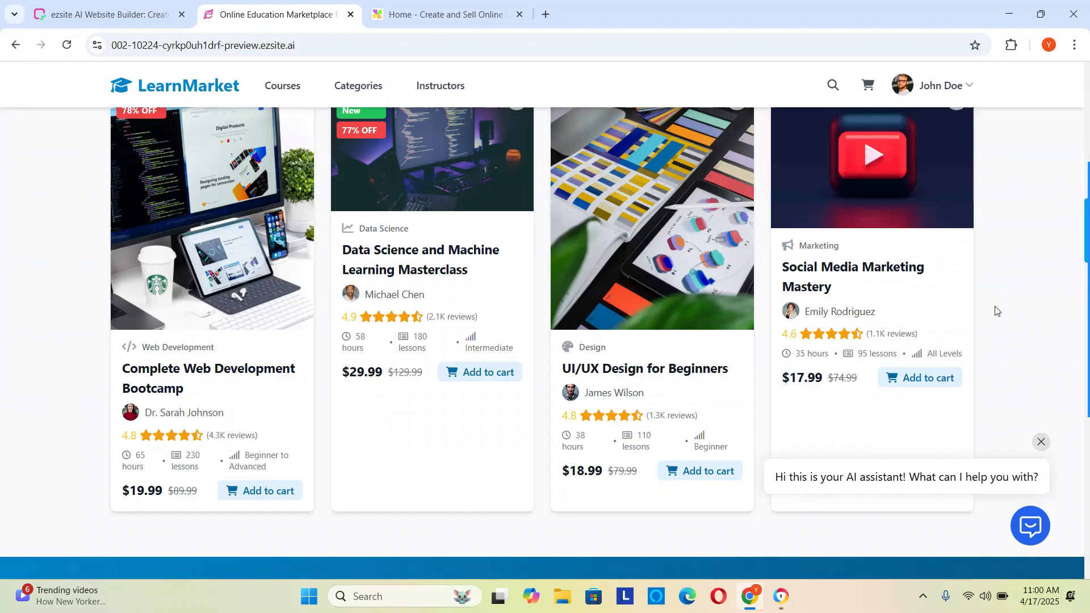
- View the LearnMarket site from its Featured Courses down to the footer, and return to its categories and hero section
scroll(996, 311, "down", 20)
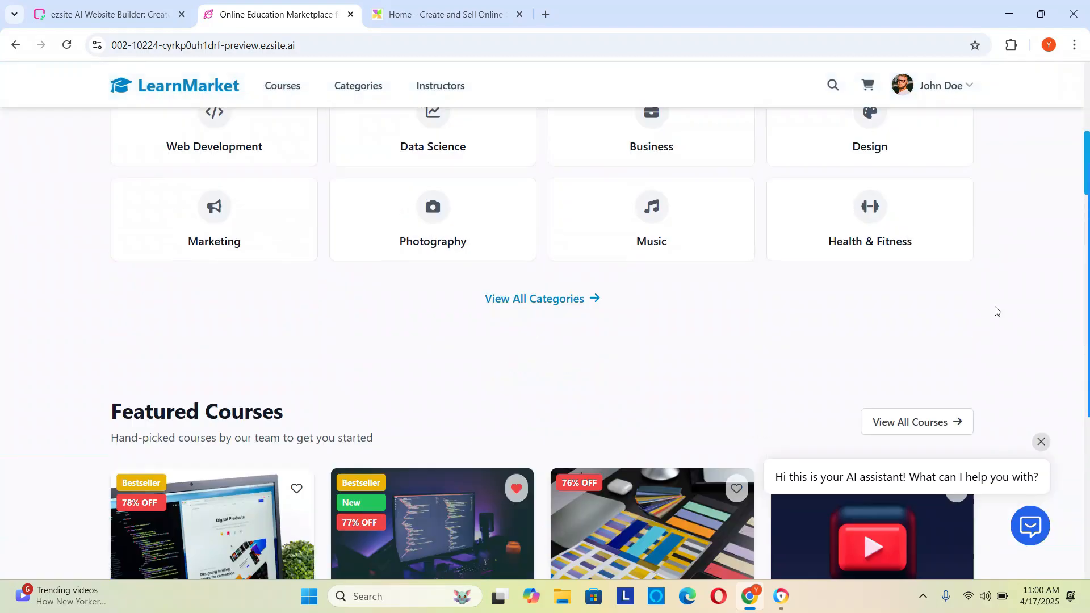
scroll(996, 311, "down", 5)
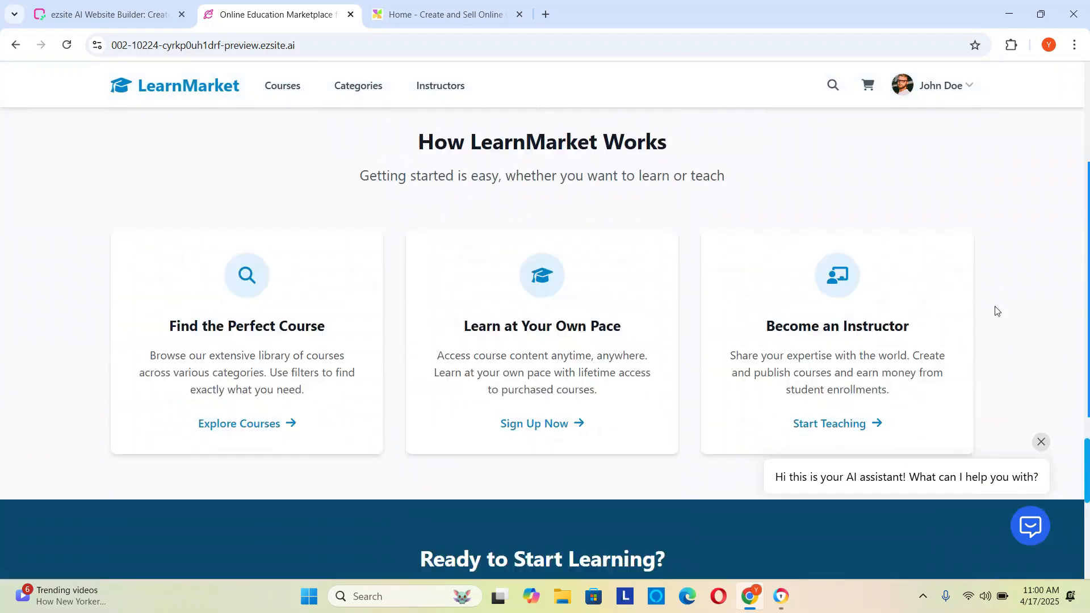
scroll(401, 130, "down", 5)
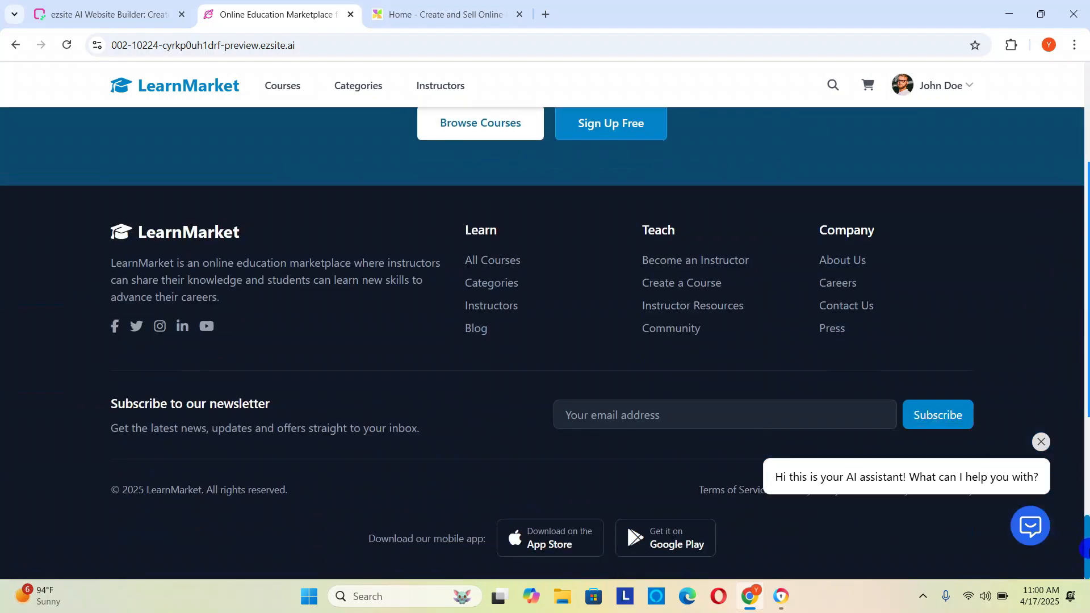
scroll(401, 130, "up", 15)
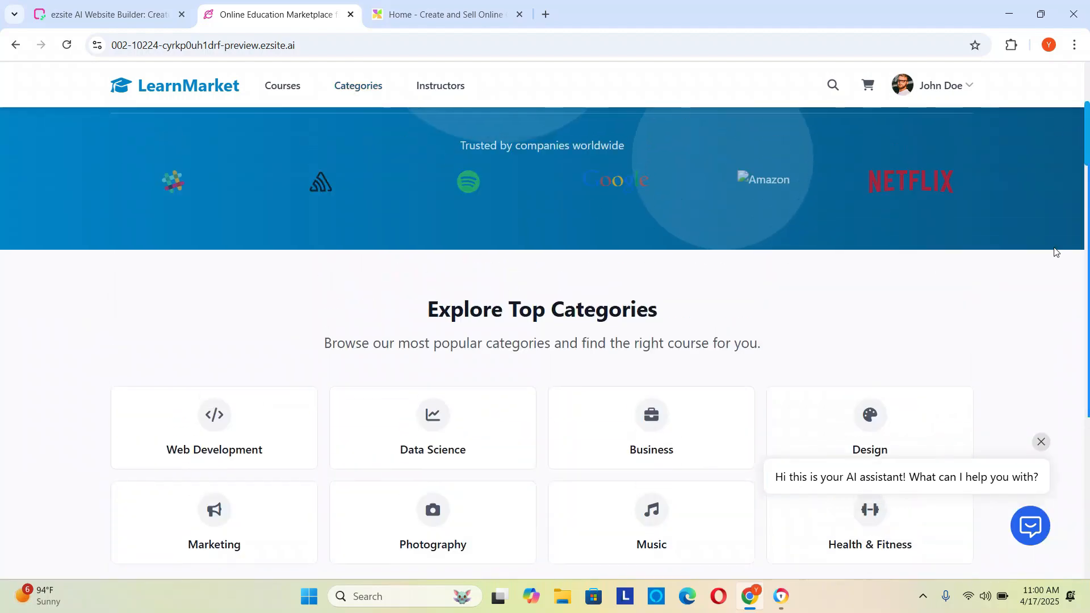
mouse_move(1068, 245)
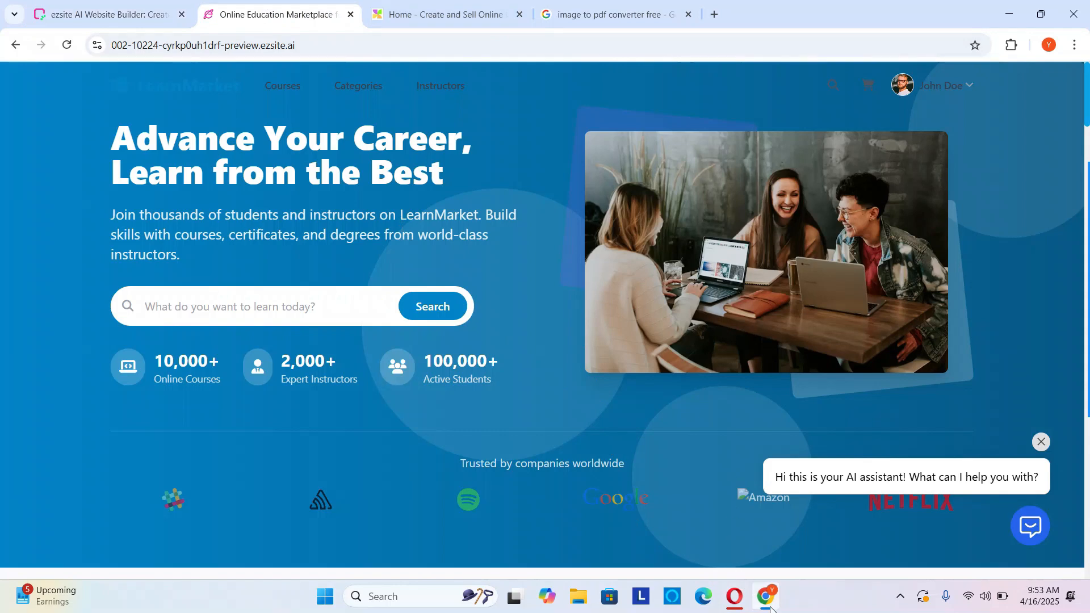
- Switch to Opera and view the courses listed on the Udemy instructor profile
left_click(735, 606)
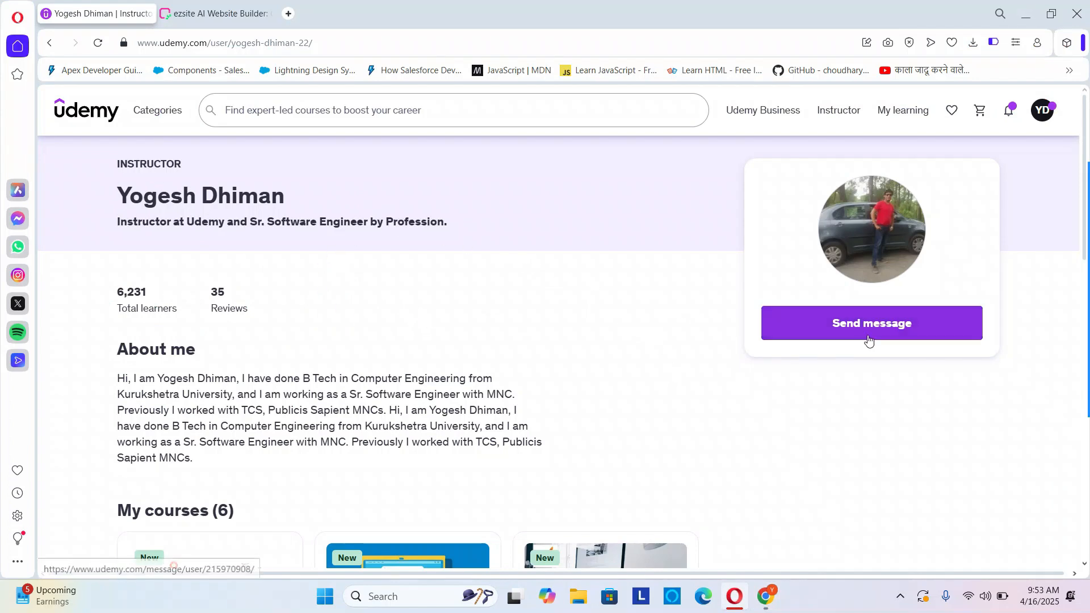
scroll(657, 291, "down", 5)
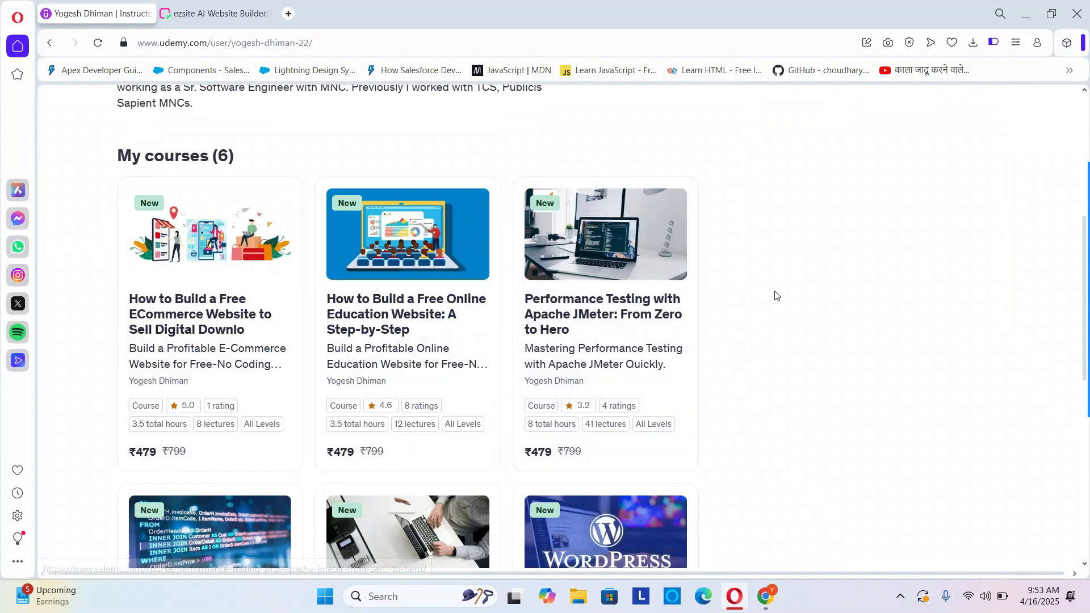
scroll(776, 295, "down", 1)
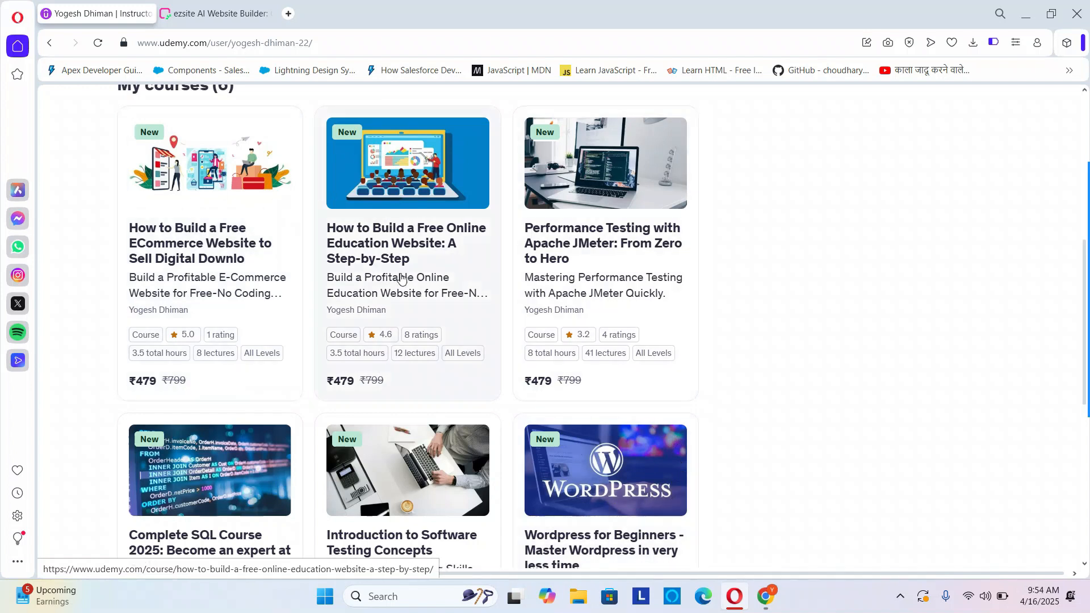
- Switch to Chrome and view the ezsite homepage and the LearnMarket site down to its student testimonials
left_click(771, 605)
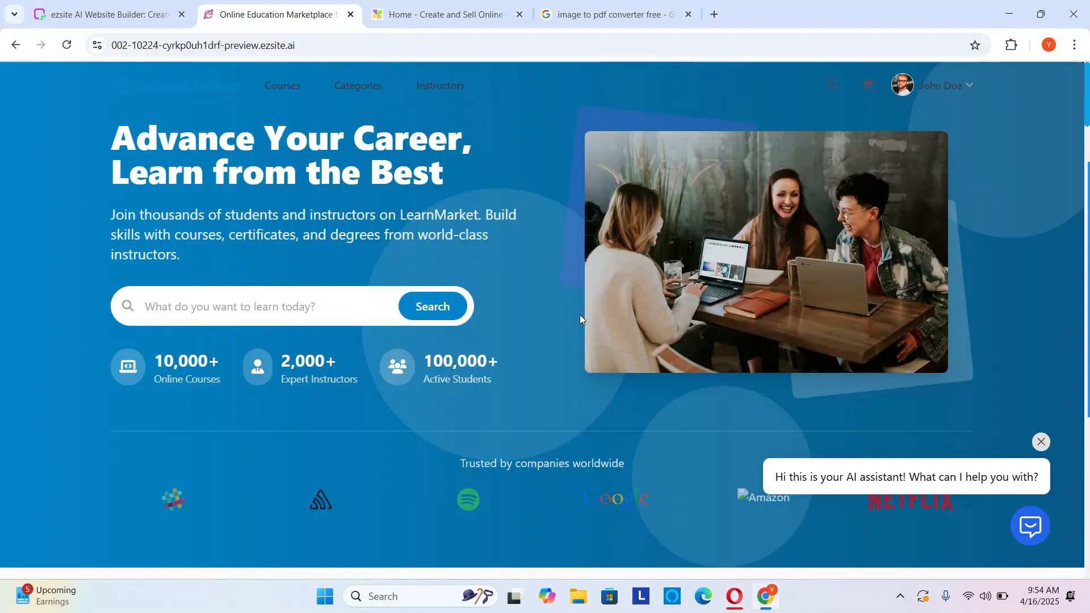
left_click(83, 13)
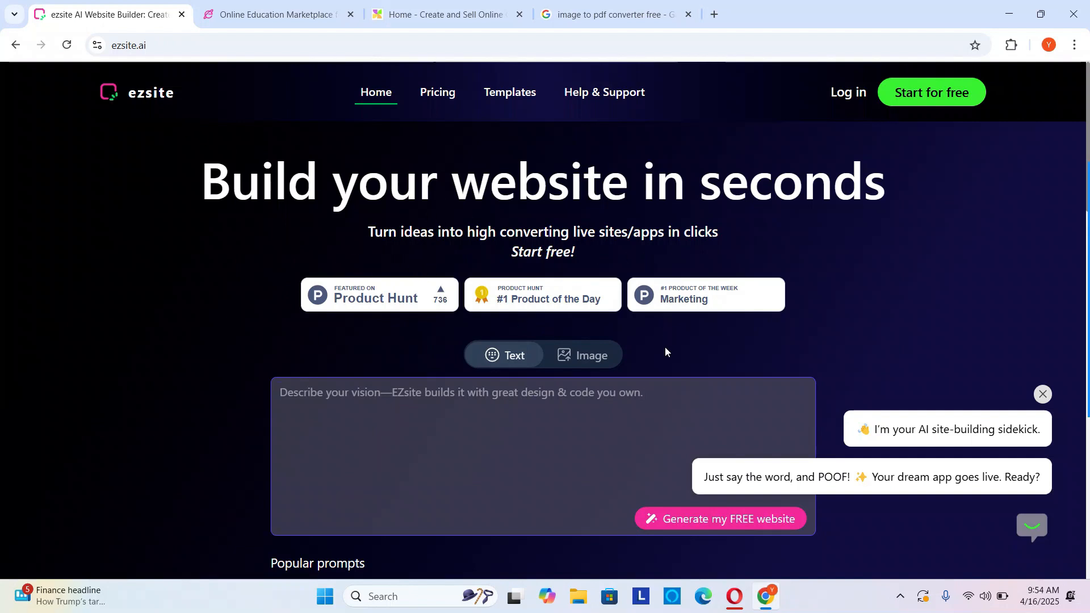
left_click(263, 17)
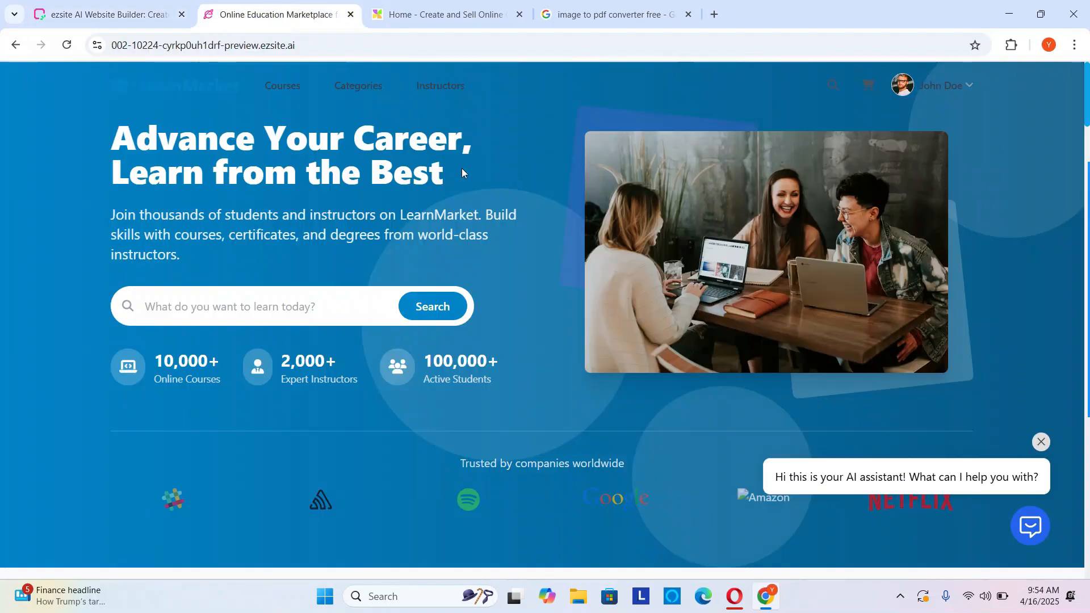
scroll(972, 322, "down", 12)
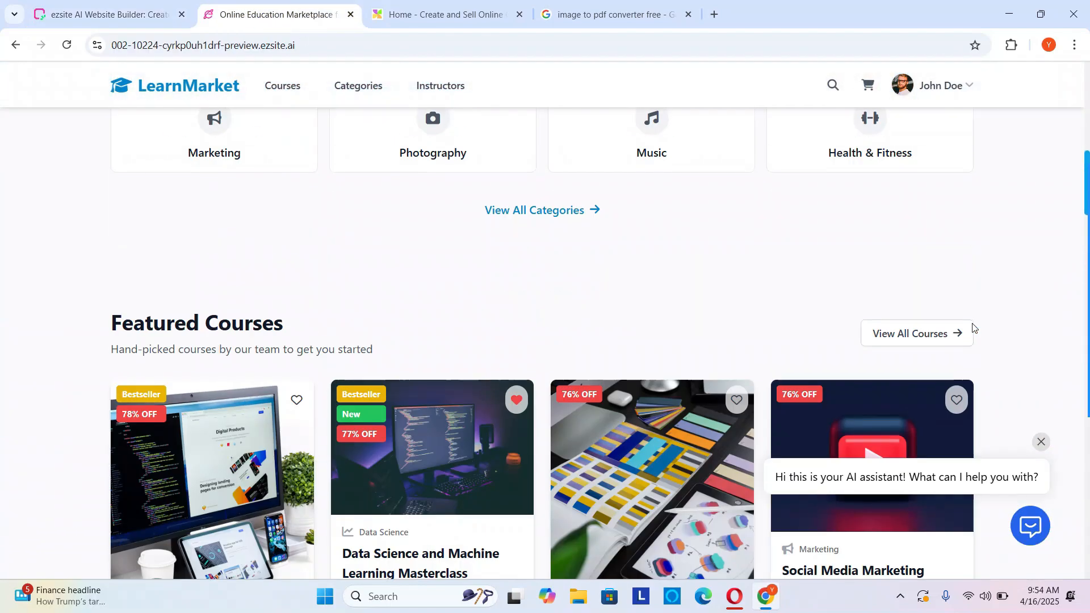
scroll(972, 328, "down", 20)
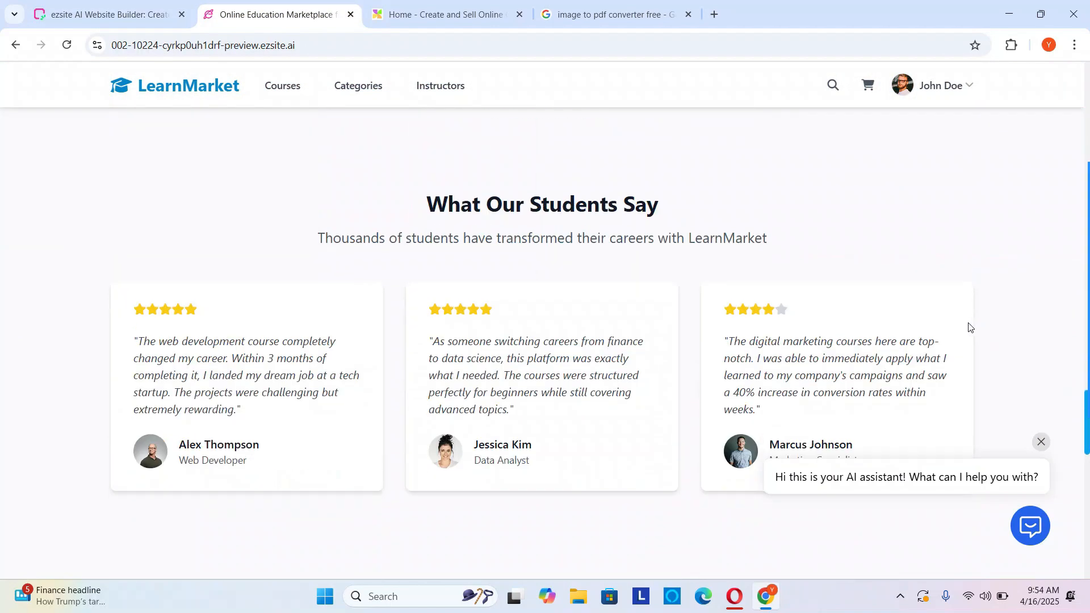
left_click(94, 16)
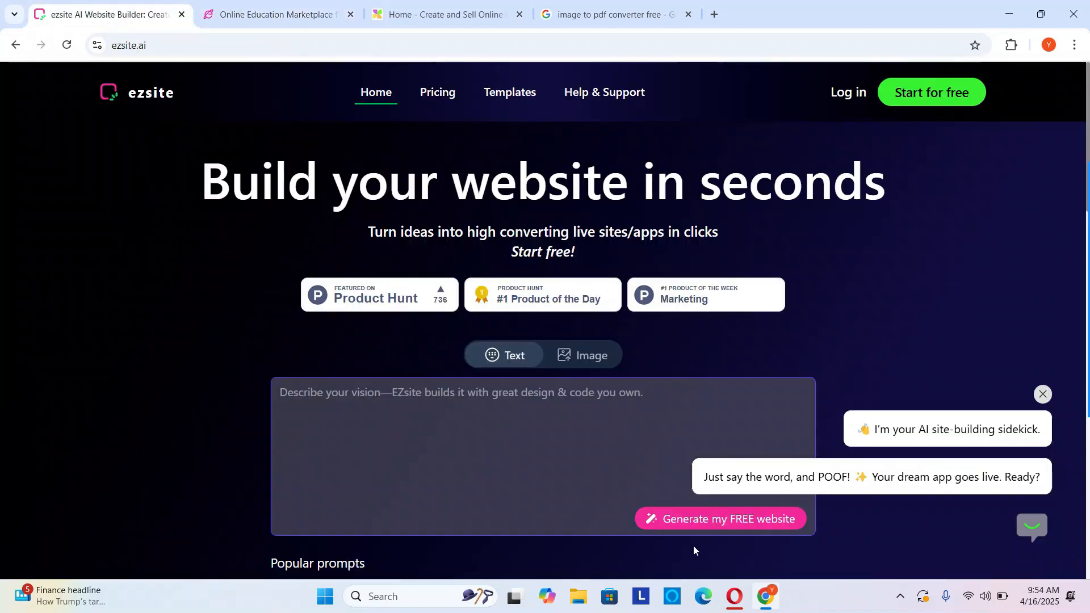
- Switch to Opera and examine the edumarketplace project's original prompt and its log of created files
left_click(735, 596)
left_click(210, 16)
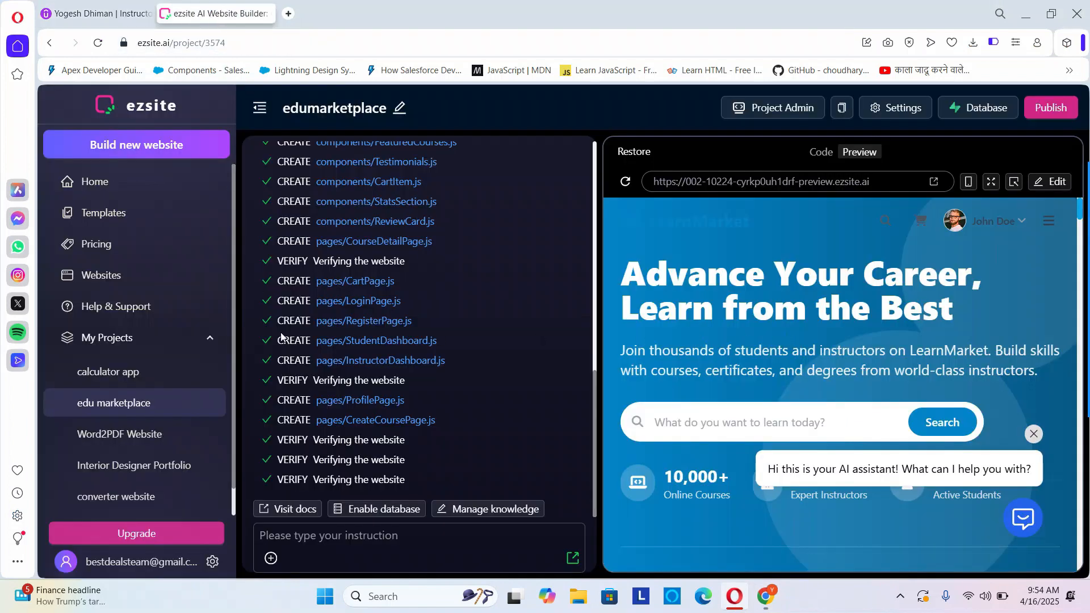
scroll(460, 362, "up", 2)
scroll(460, 362, "up", 5)
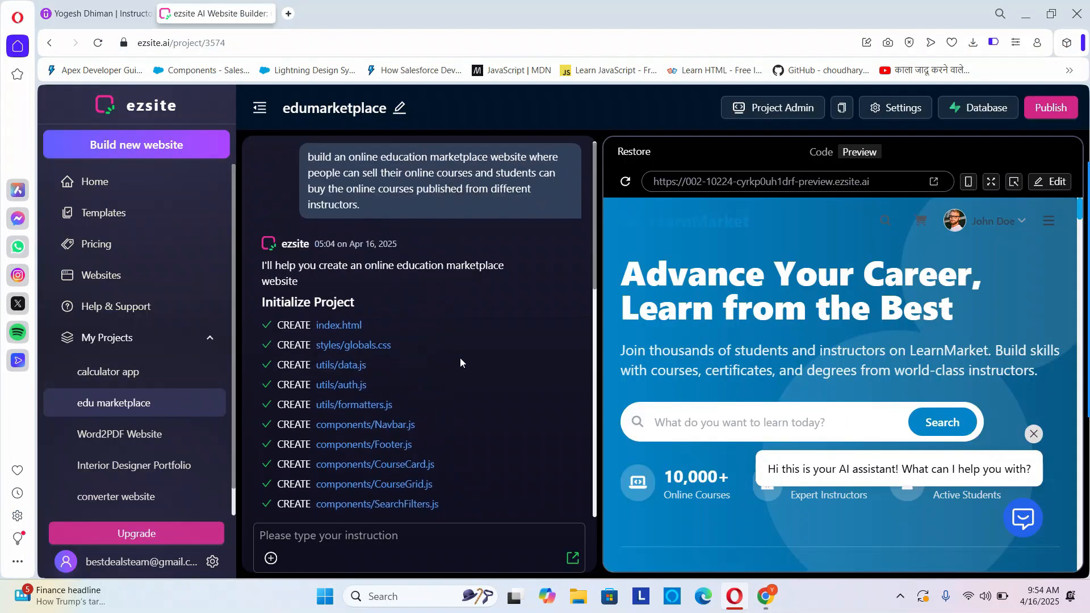
left_click(312, 158)
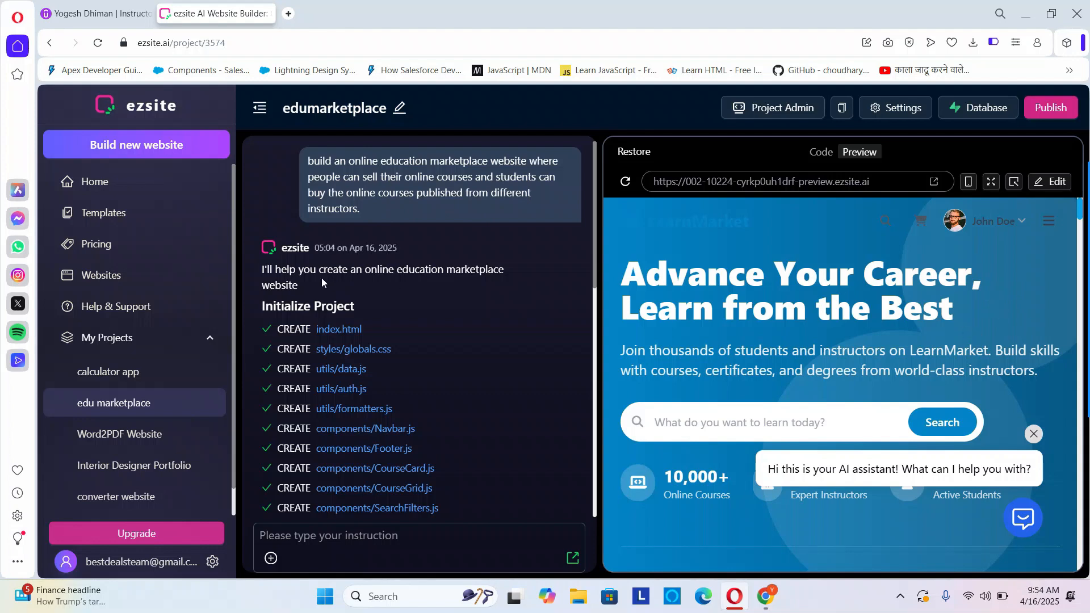
scroll(318, 357, "down", 8)
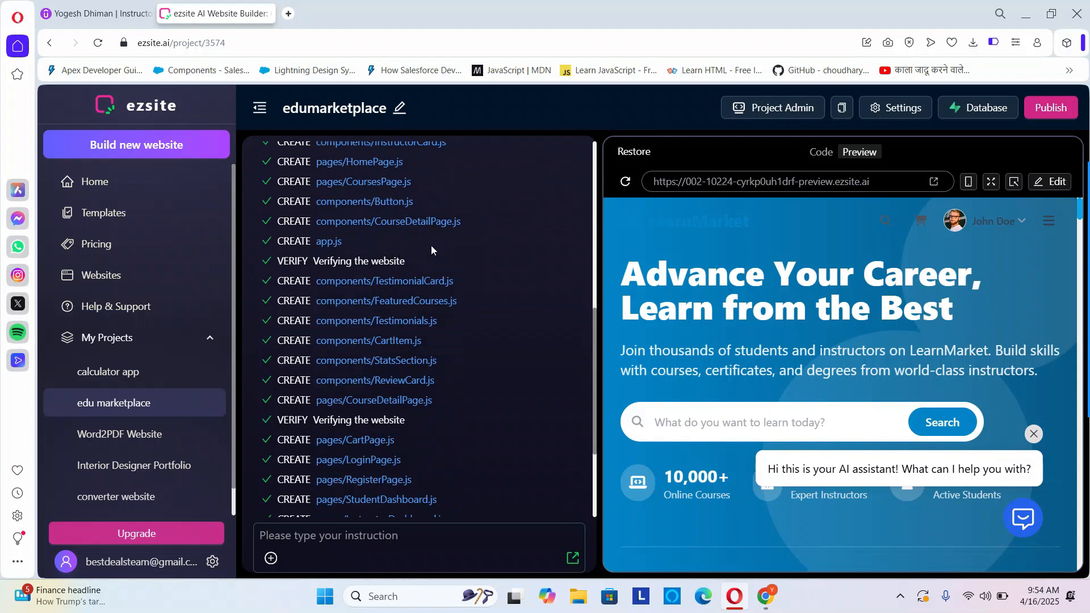
scroll(432, 250, "down", 3)
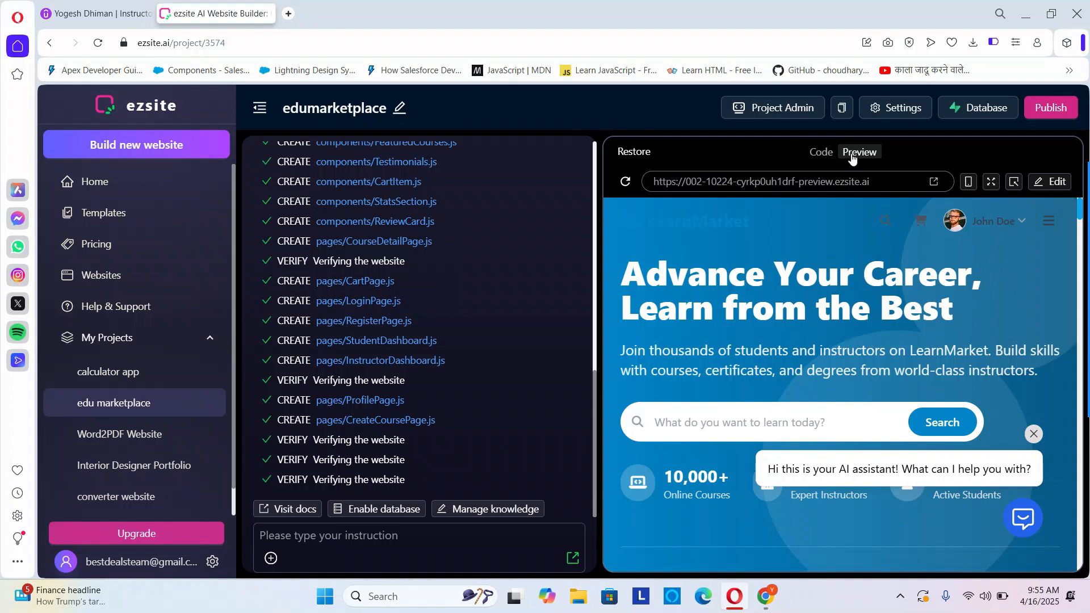
- View the edumarketplace project's generated app.js code, then return to the site preview
left_click(823, 151)
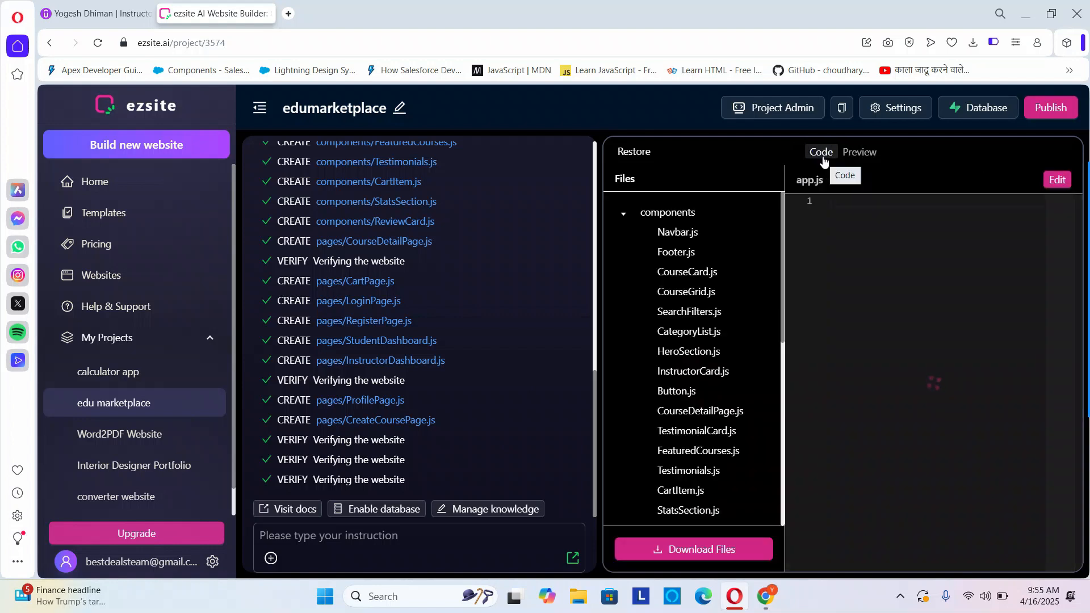
scroll(967, 305, "down", 1)
scroll(967, 305, "down", 8)
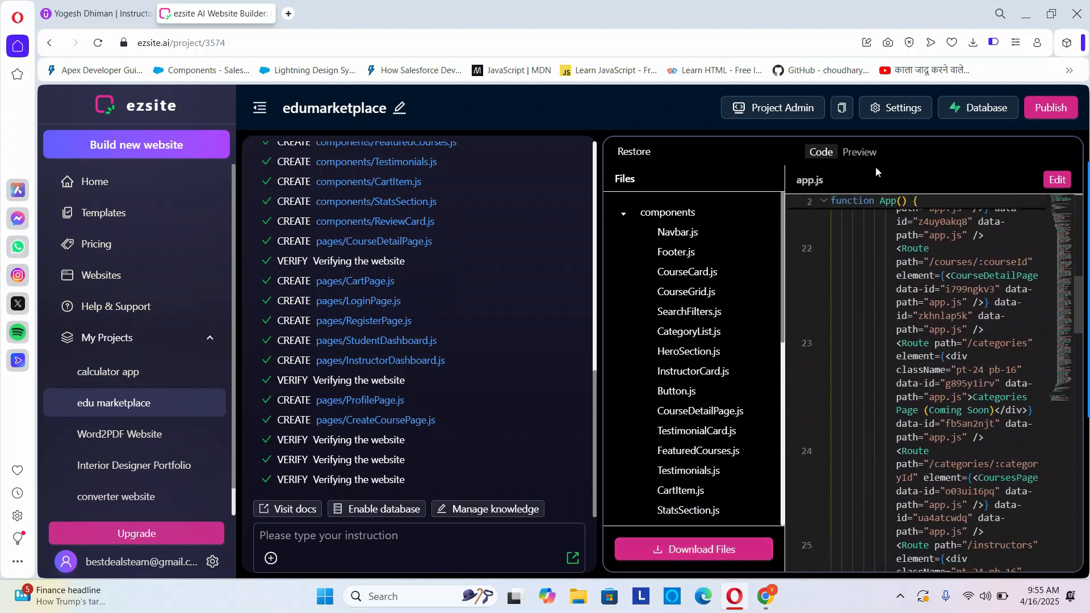
left_click(858, 151)
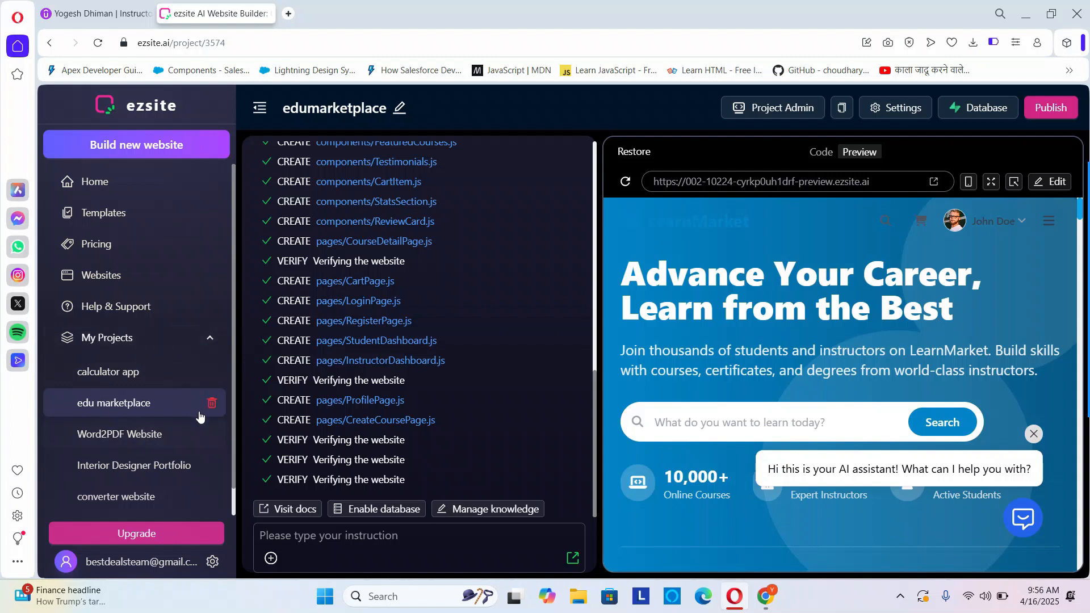
- Start a new ezsite project from the home page with the prompt "build a calculator app" and generate the website
mouse_move(766, 602)
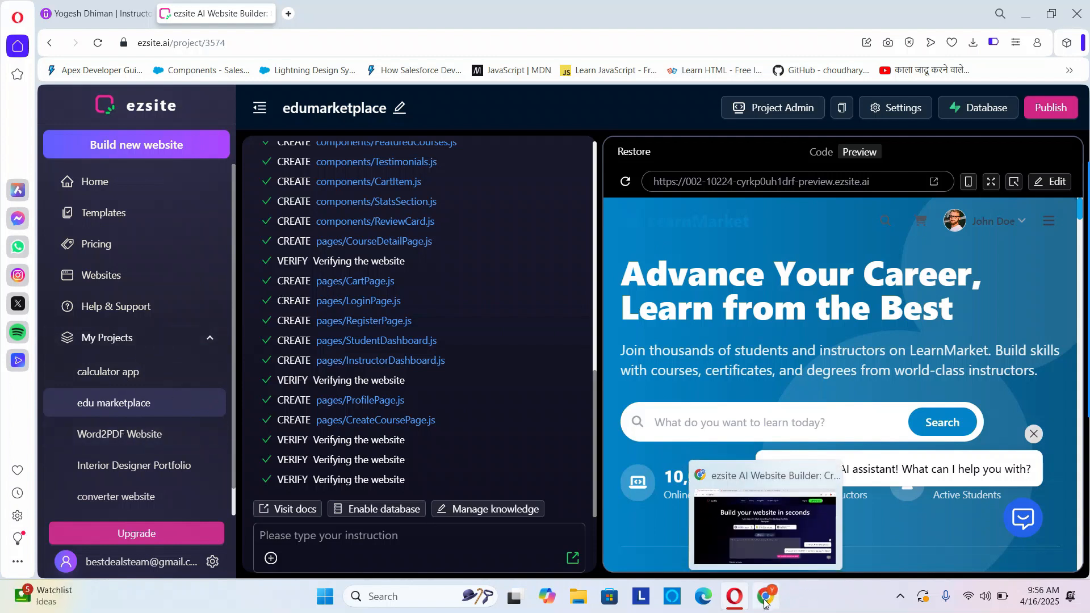
left_click(142, 185)
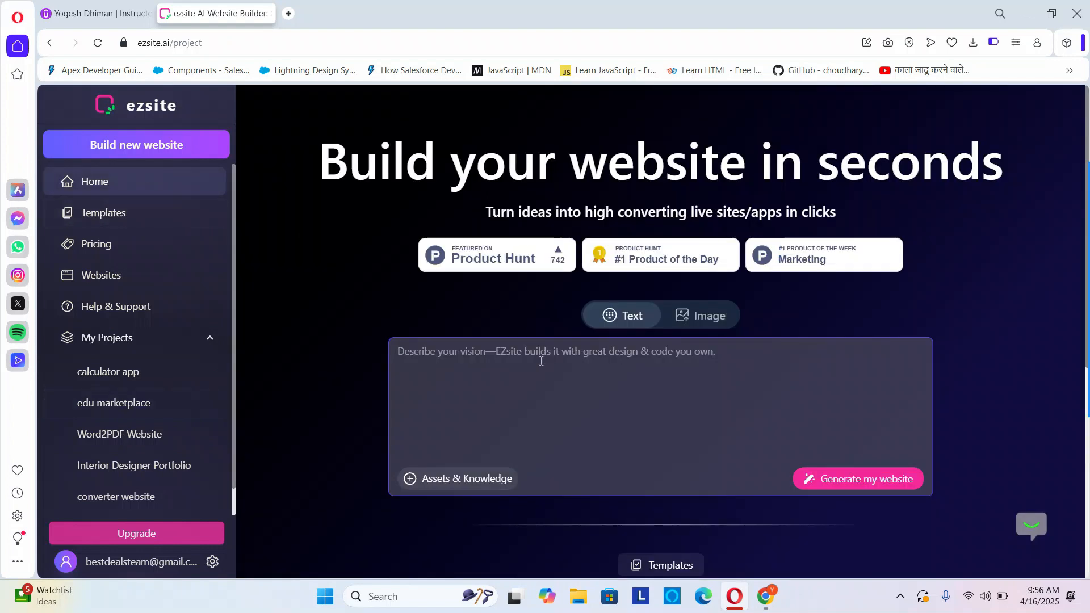
left_click(515, 359)
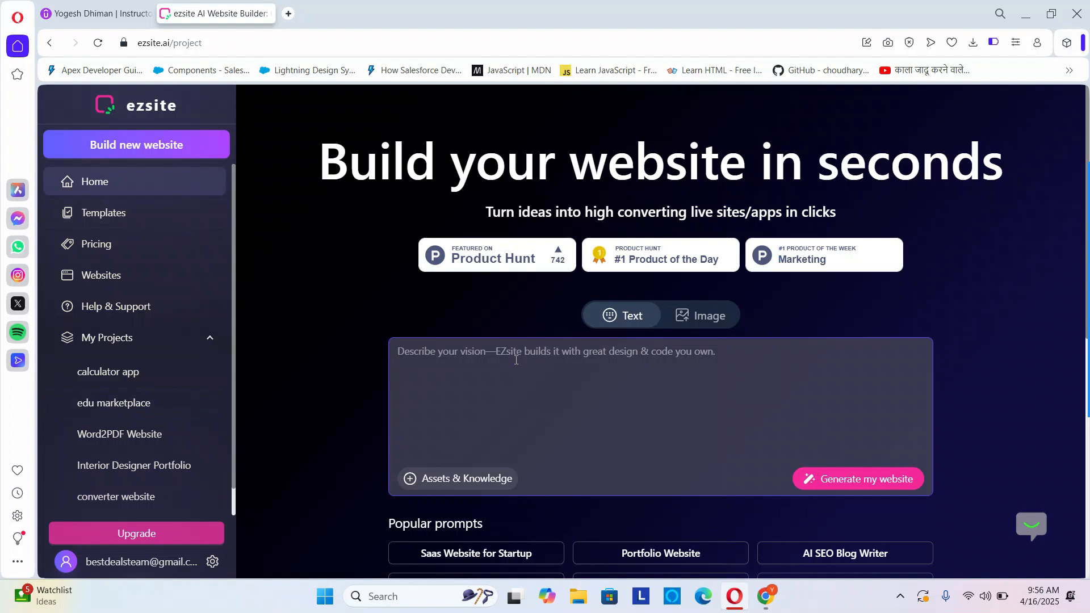
type("build a")
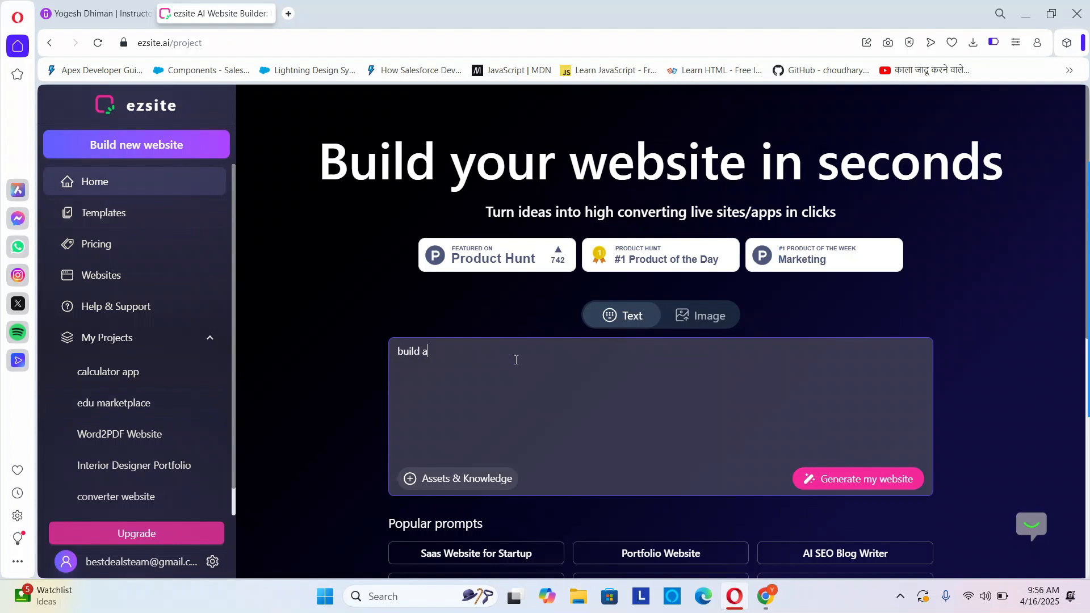
type(" calculator app for")
key("BackSpace")
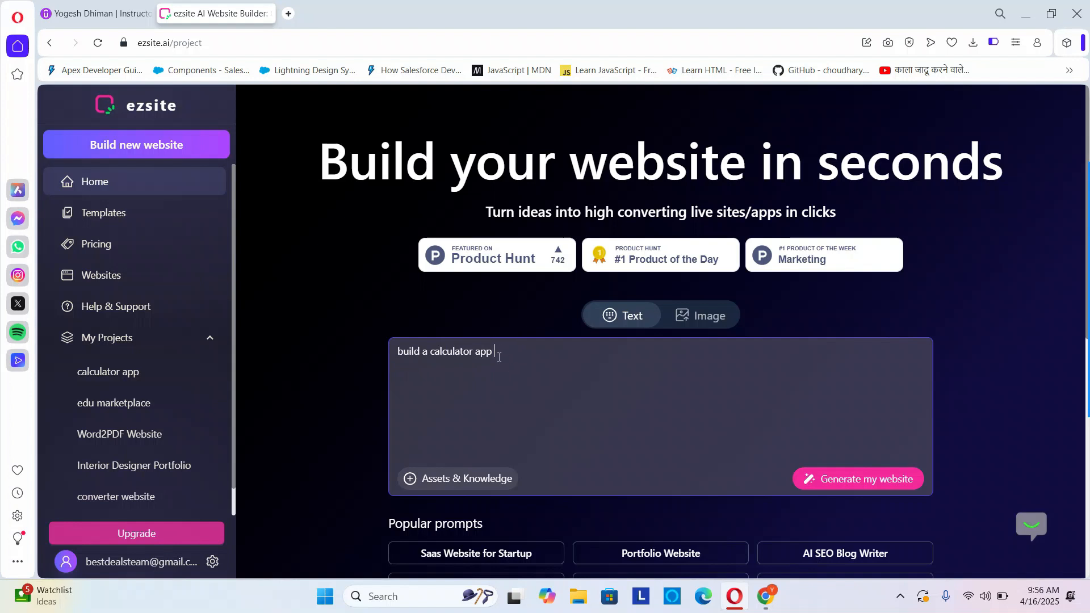
left_click(873, 482)
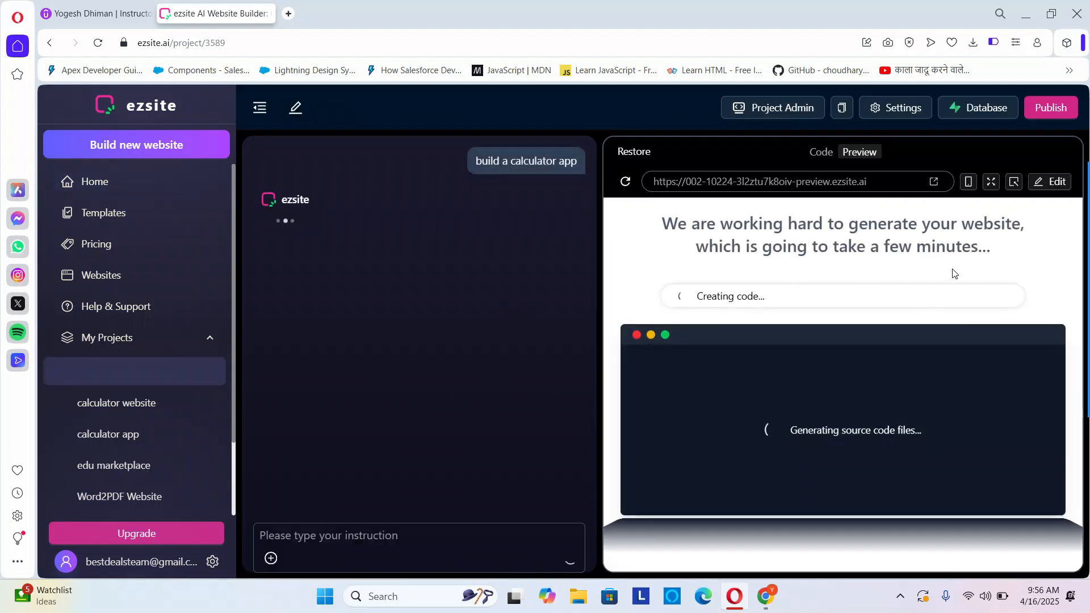
left_click_drag(994, 248, 883, 245)
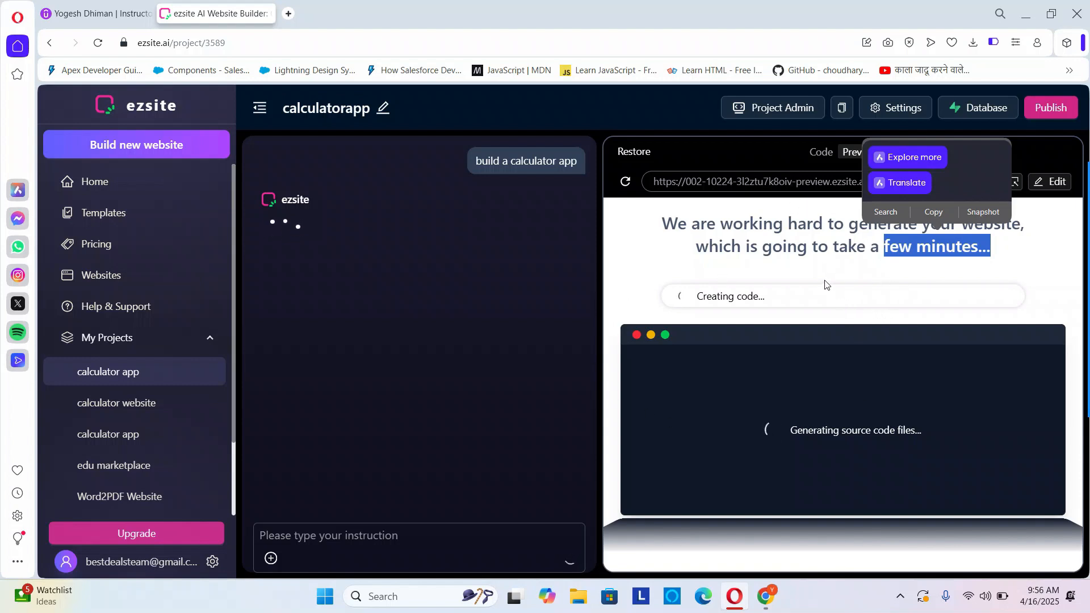
left_click(782, 270)
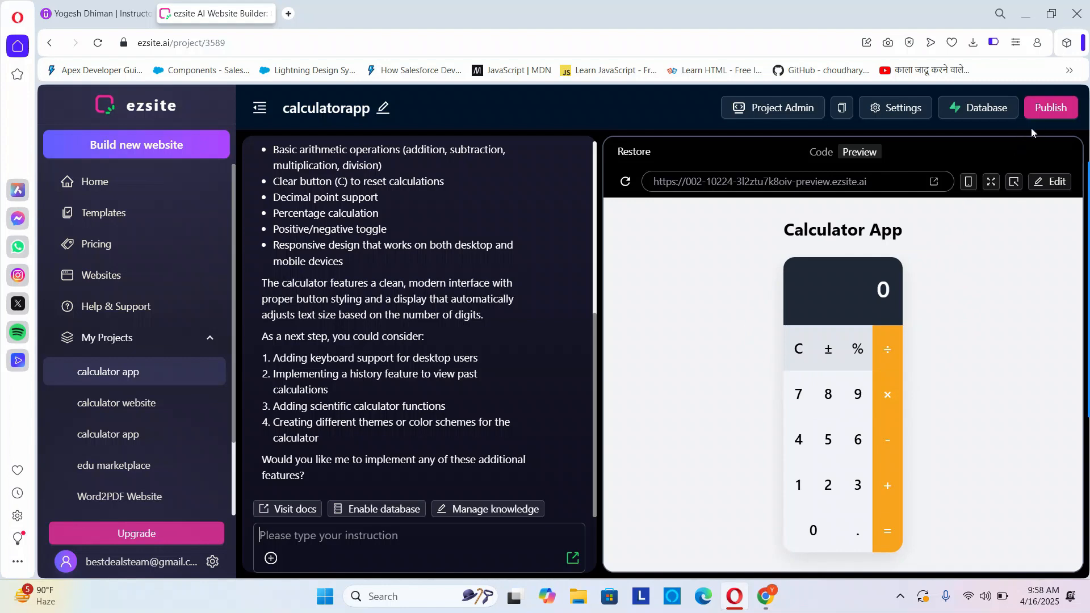
- Publish the calculator app on the EZsite platform and open its deployed URL
left_click(1056, 114)
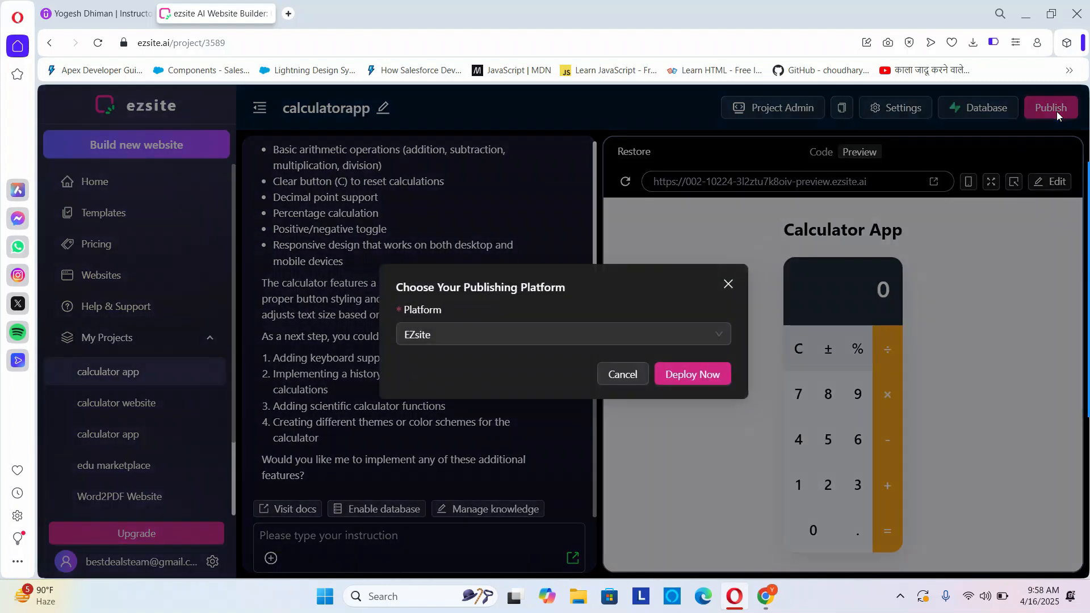
left_click(696, 380)
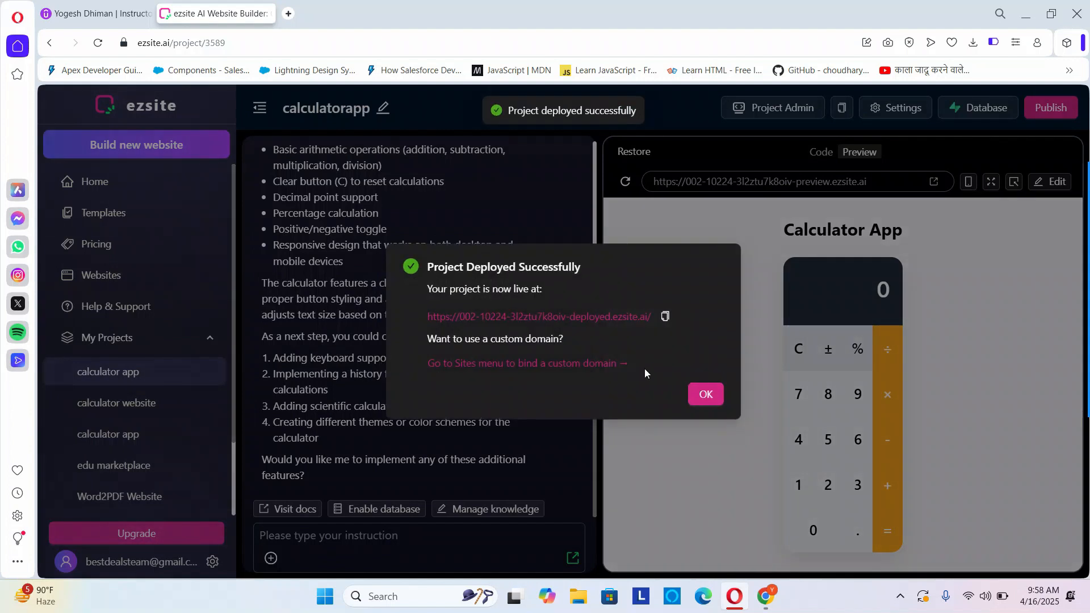
left_click(542, 316)
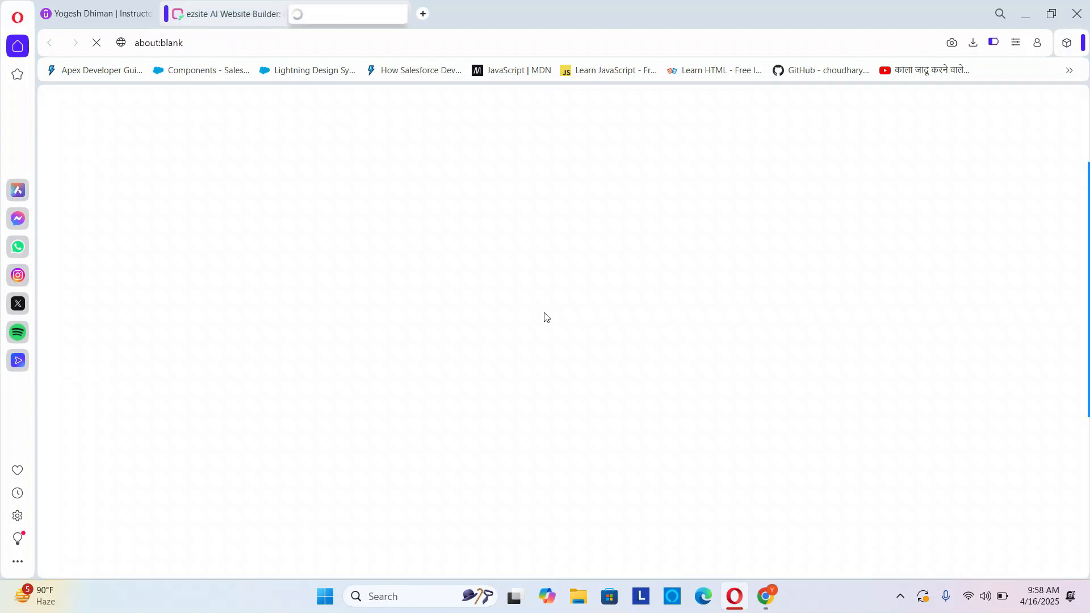
- Return to the calculator project and open the page for binding a custom domain to deployed sites
left_click(226, 12)
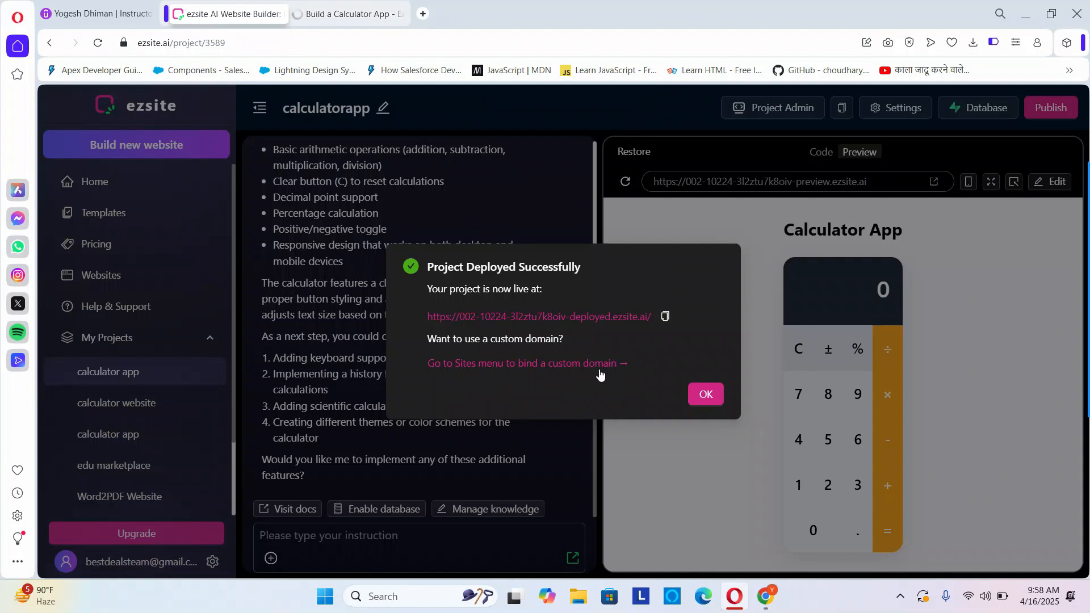
left_click(560, 368)
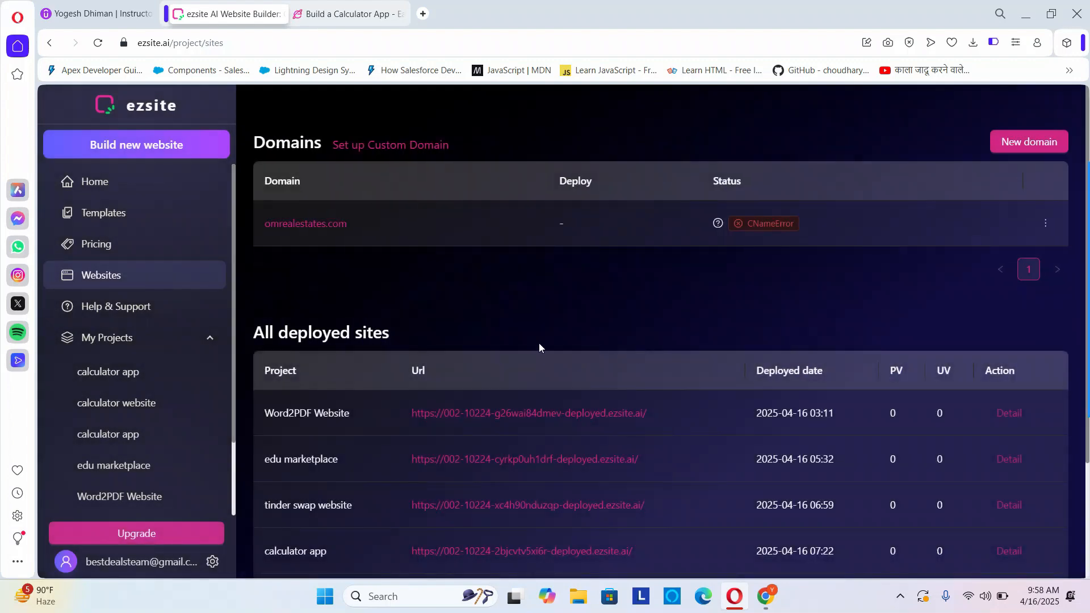
- Start a new domain with the Custom domain type, then cancel its creation
scroll(388, 415, "down", 3)
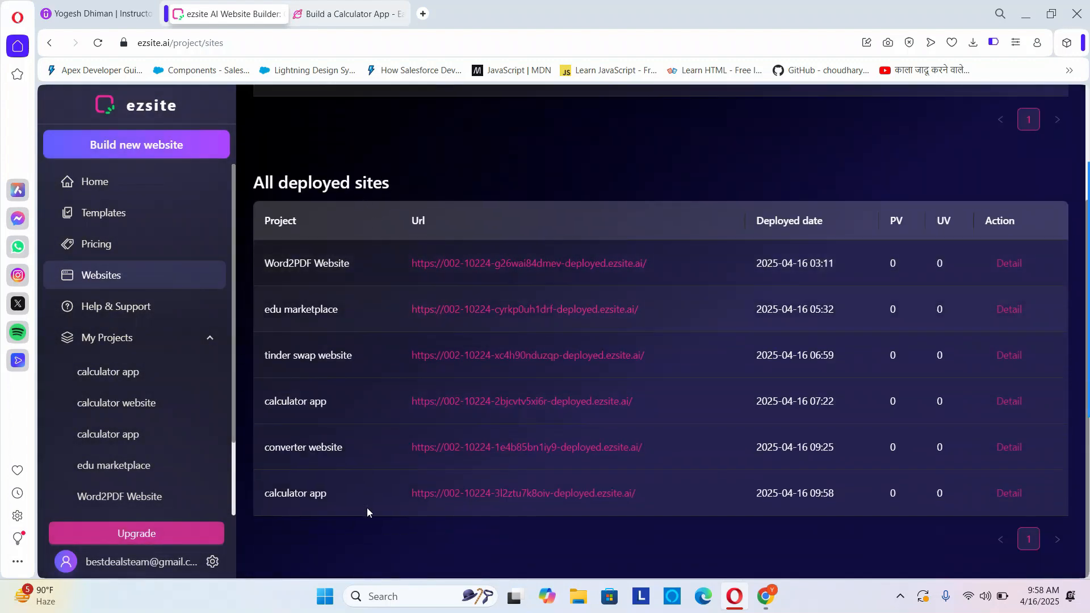
scroll(375, 454, "up", 3)
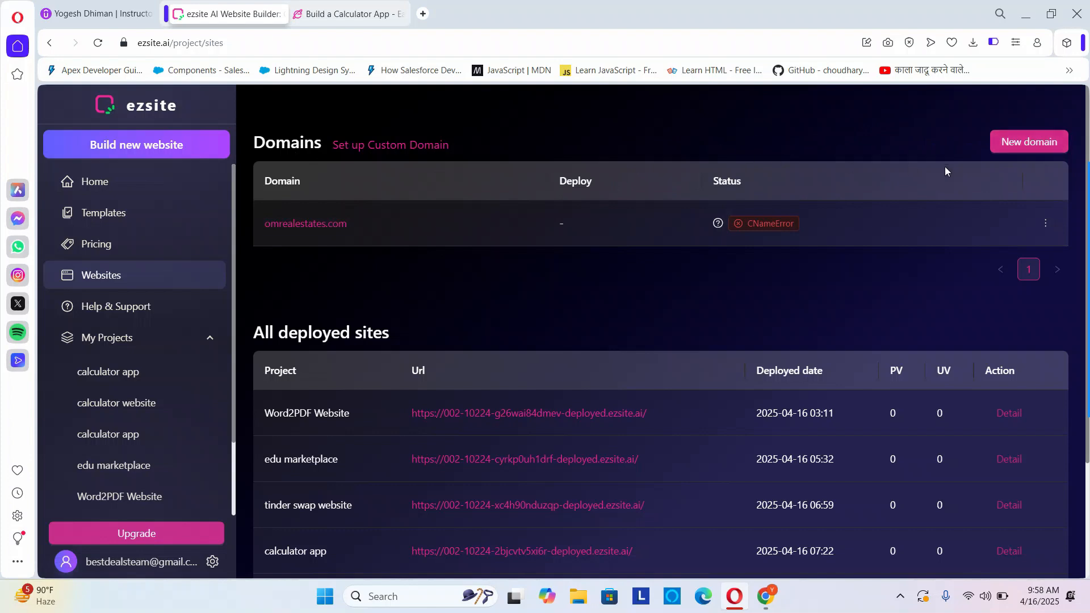
left_click(1036, 143)
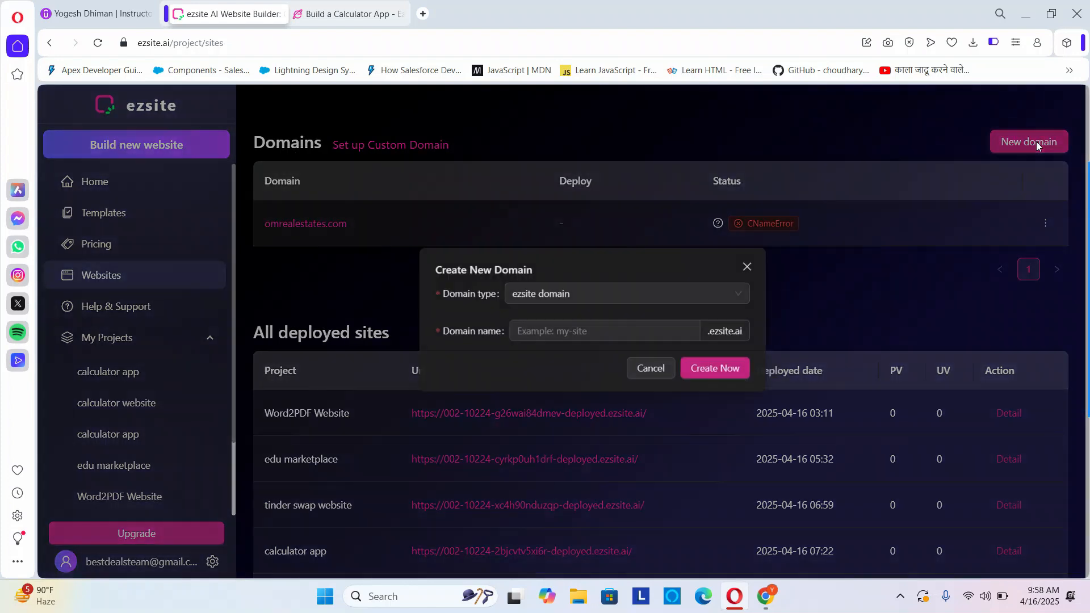
left_click(590, 305)
left_click(514, 353)
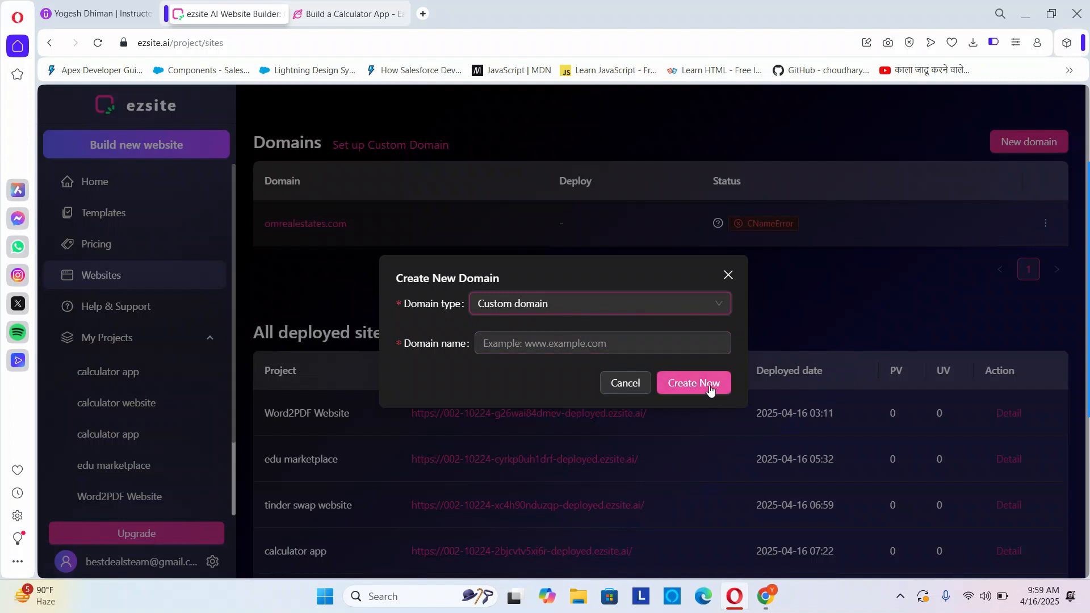
left_click(625, 383)
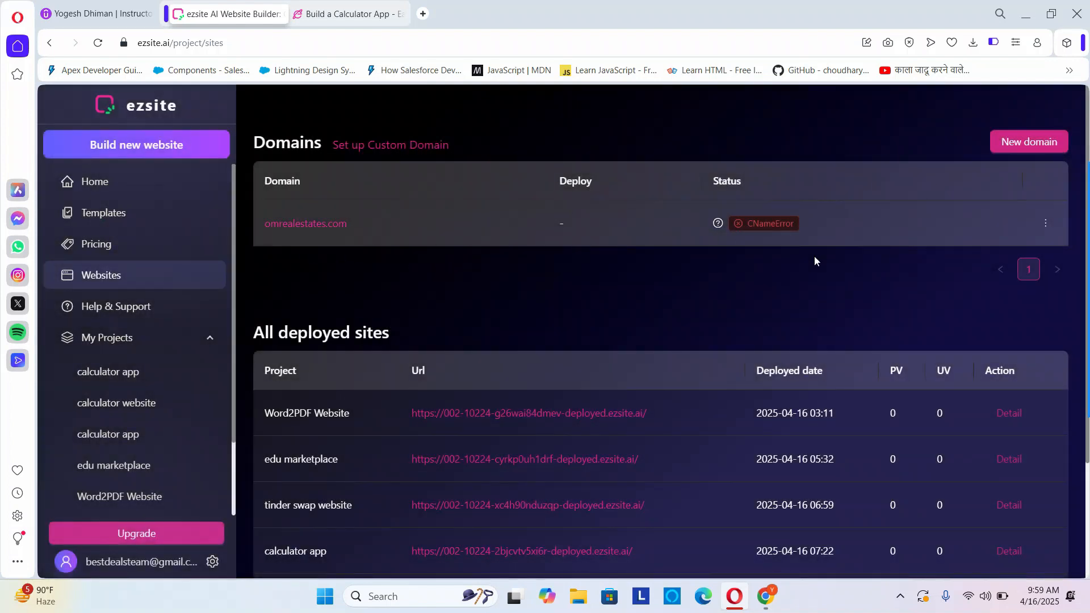
- Read the CNameError hint for omrealestates.com and highlight the CNAME target client.ezsite.ai
mouse_move(752, 220)
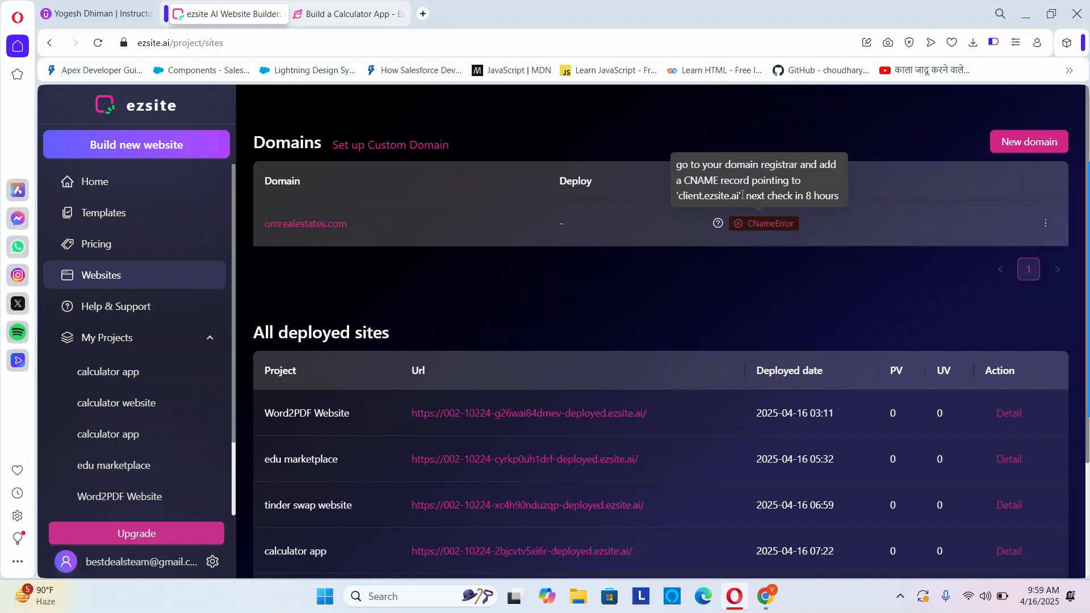
left_click_drag(740, 193, 714, 196)
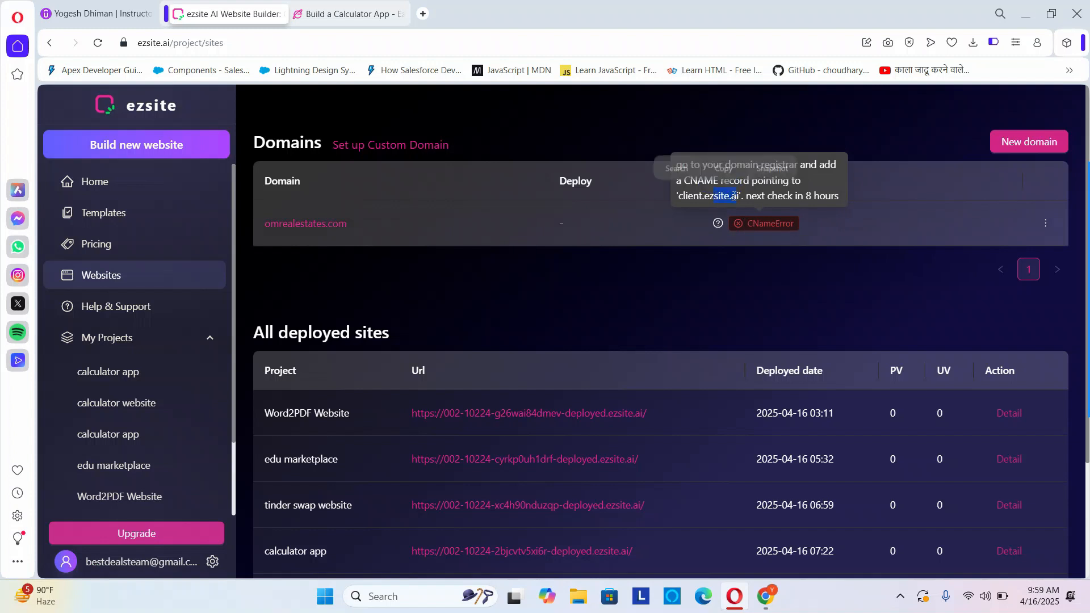
left_click(738, 196)
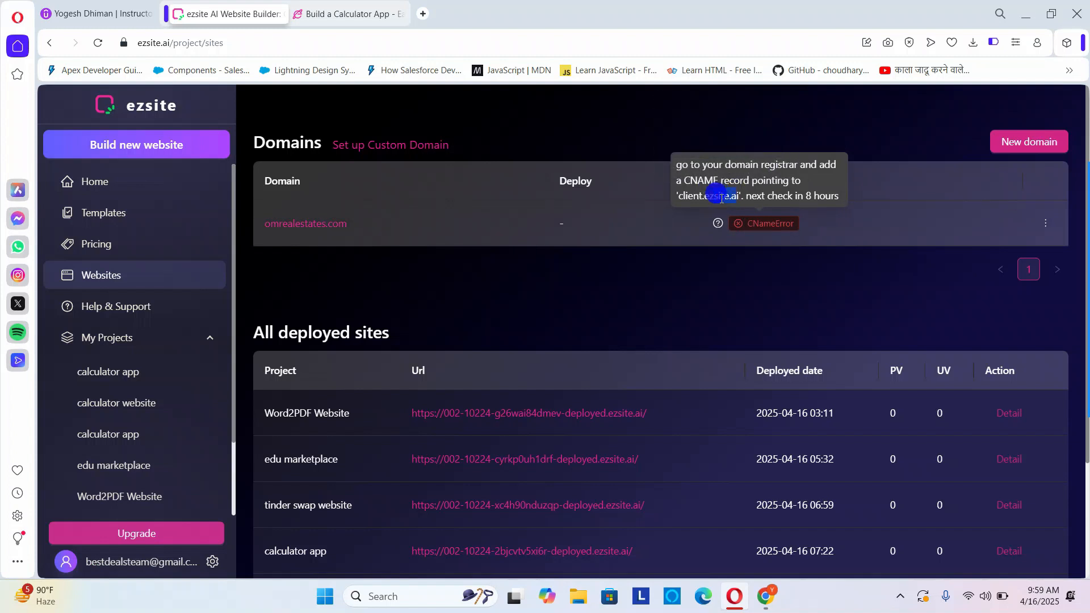
left_click_drag(739, 197, 679, 193)
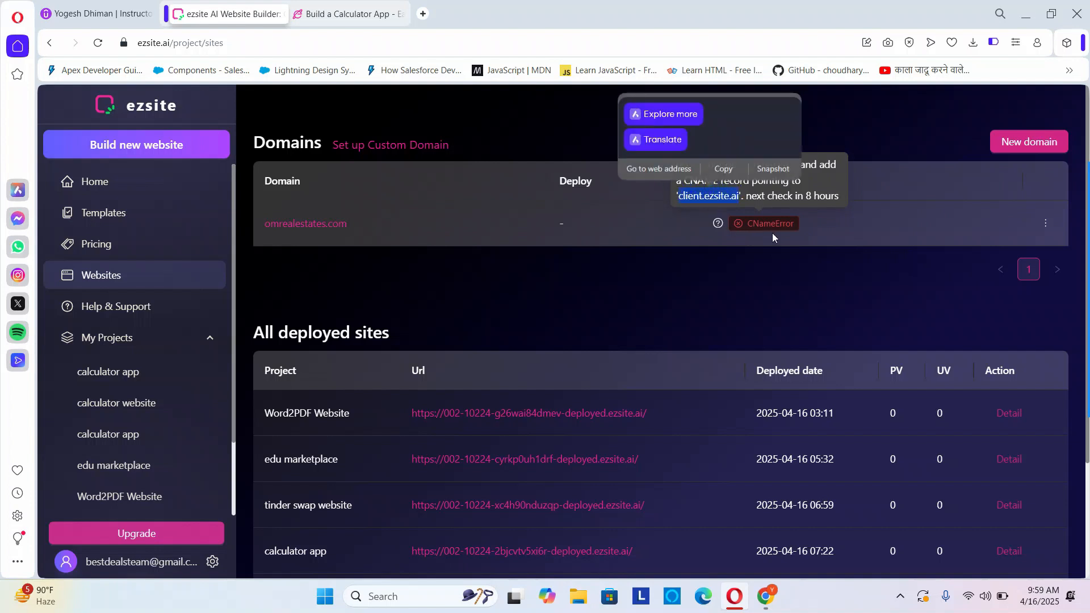
- Review the domains and deployed sites, check the deployed calculator page, and open the first calculator app project
scroll(842, 406, "down", 1)
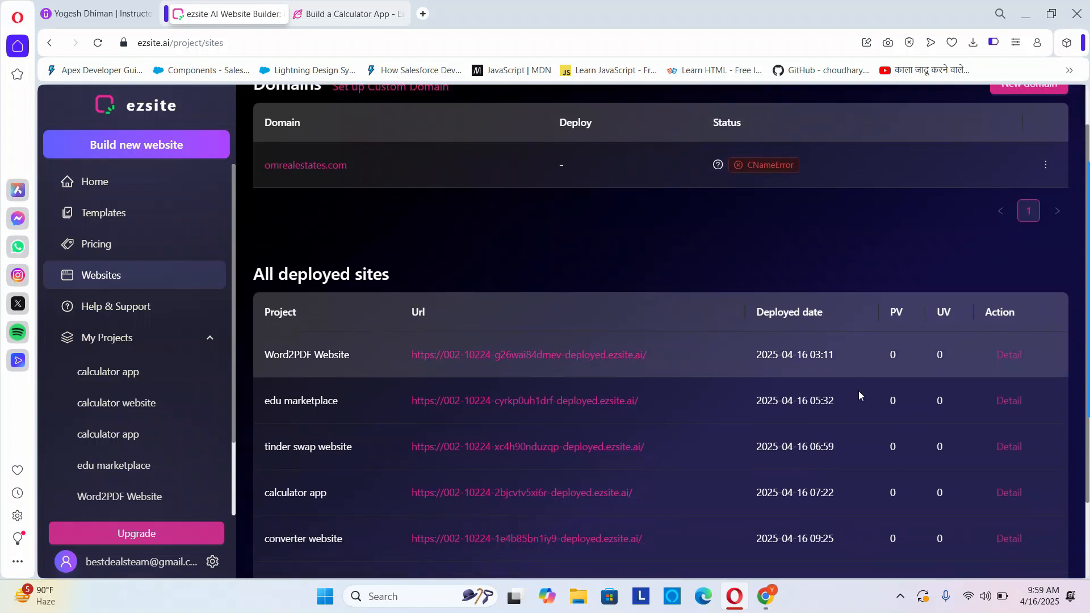
scroll(557, 396, "down", 1)
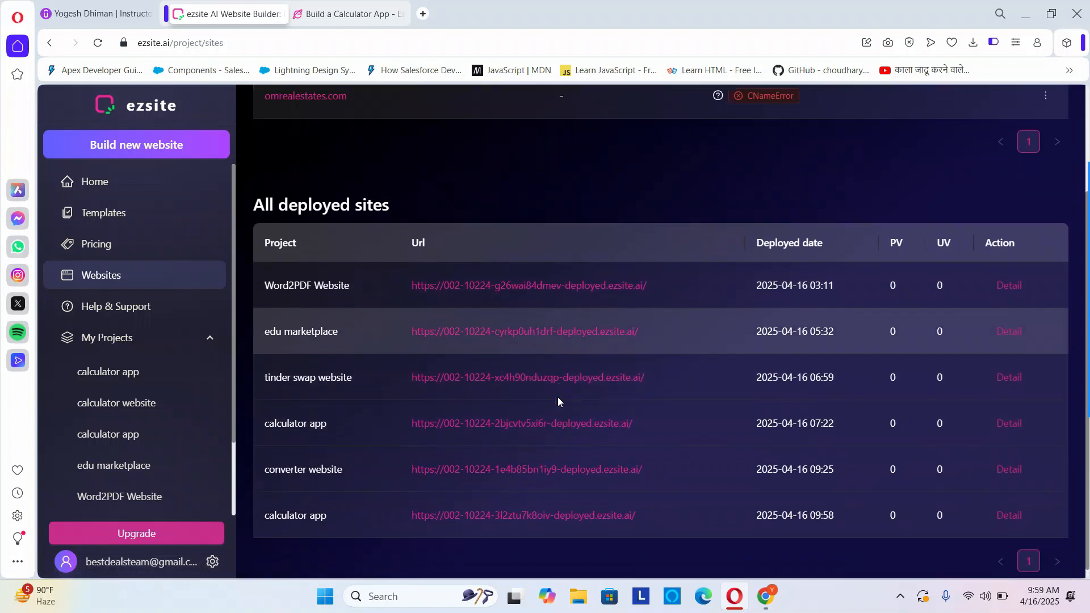
scroll(557, 396, "up", 2)
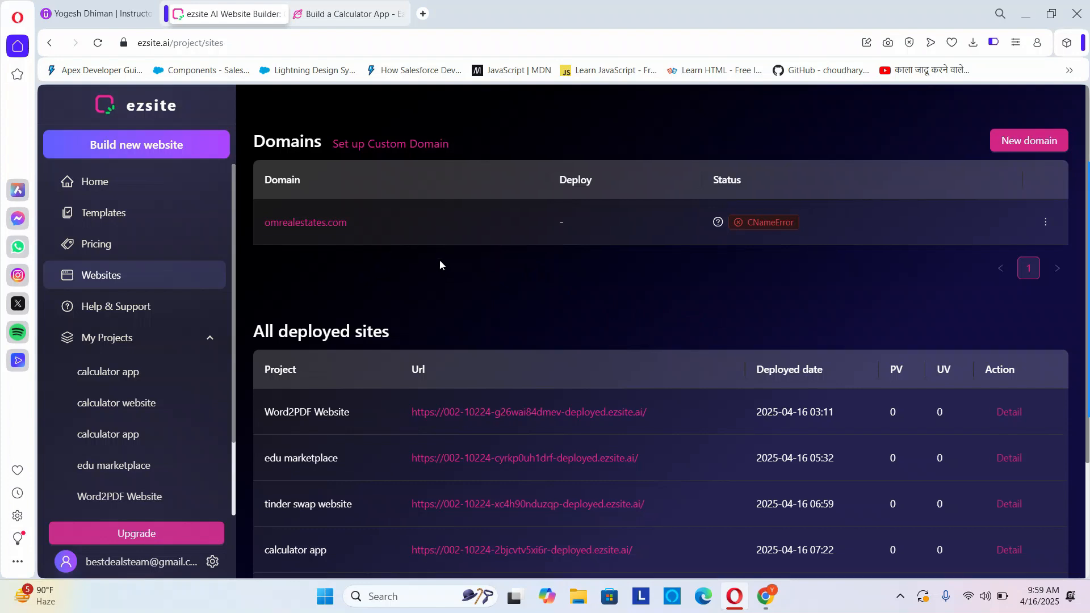
scroll(439, 260, "down", 3)
left_click(327, 17)
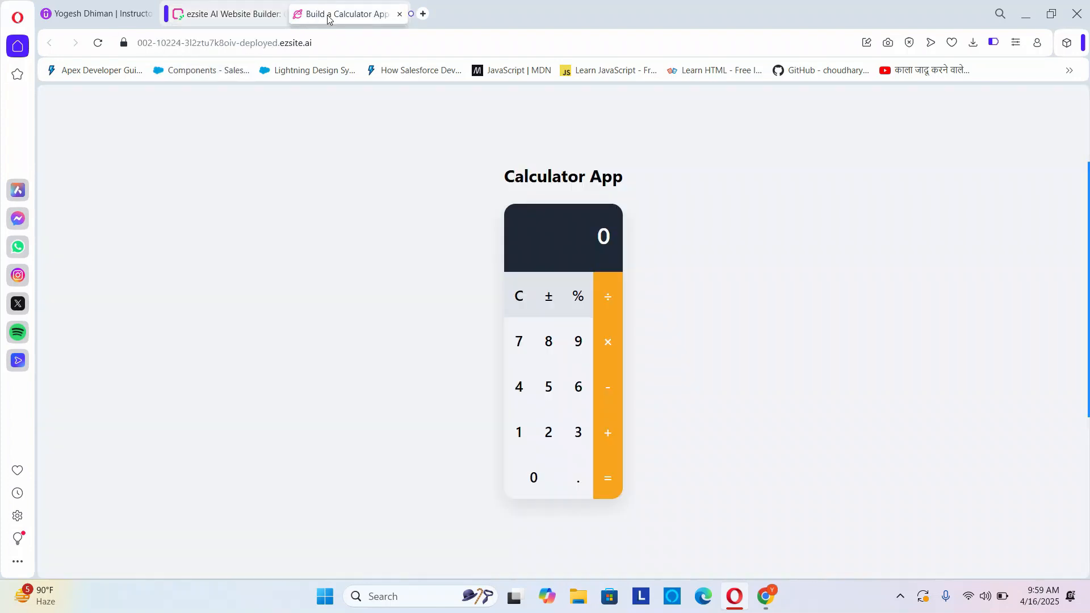
left_click(227, 14)
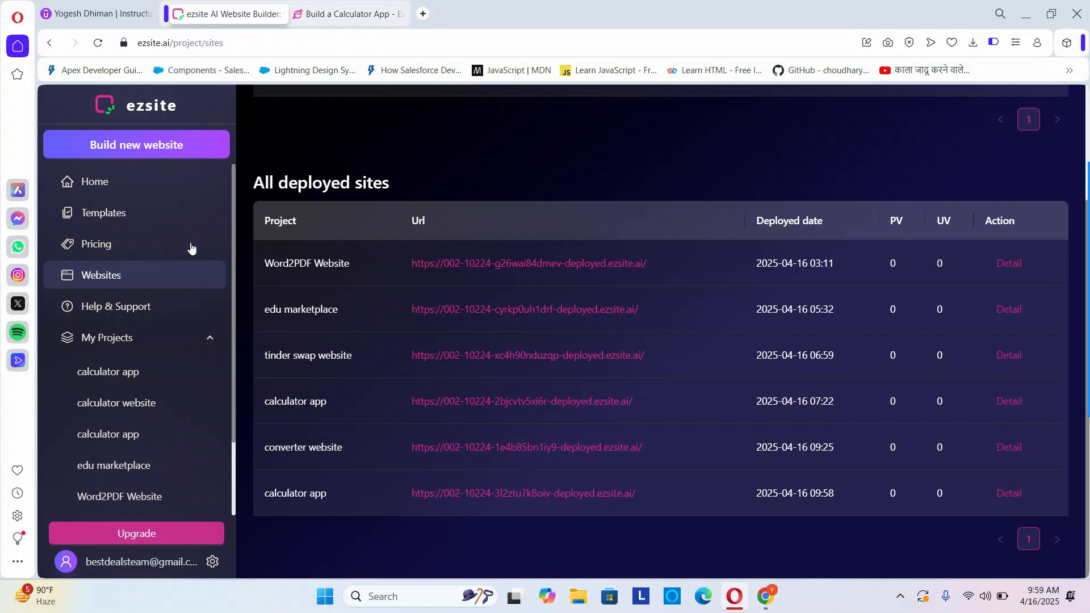
left_click(134, 373)
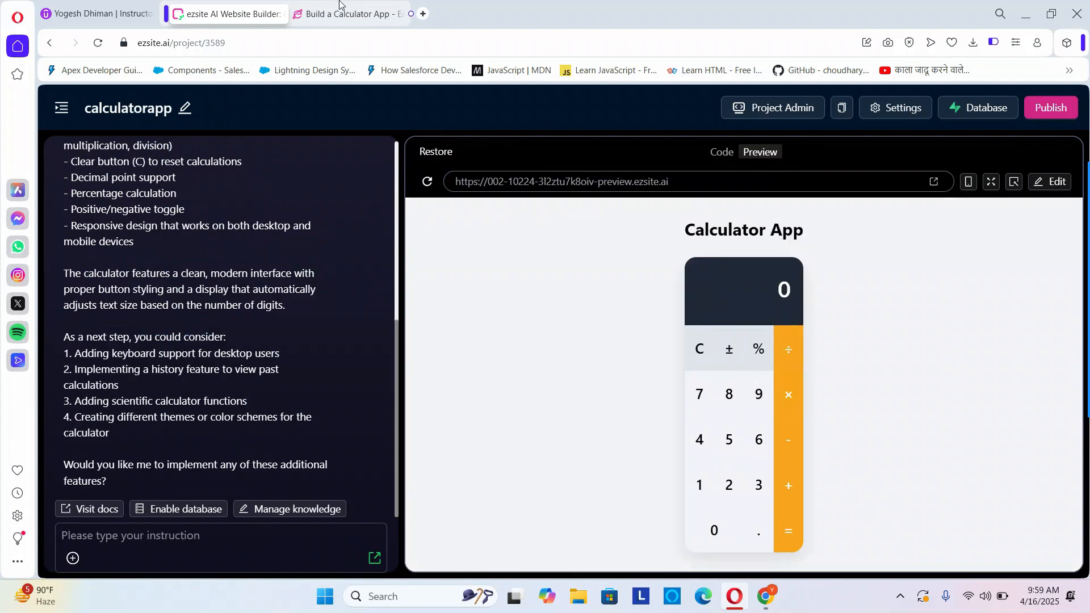
- Test the deployed calculator by dividing 96325 by 53, then clear the display
left_click(363, 17)
left_click(575, 342)
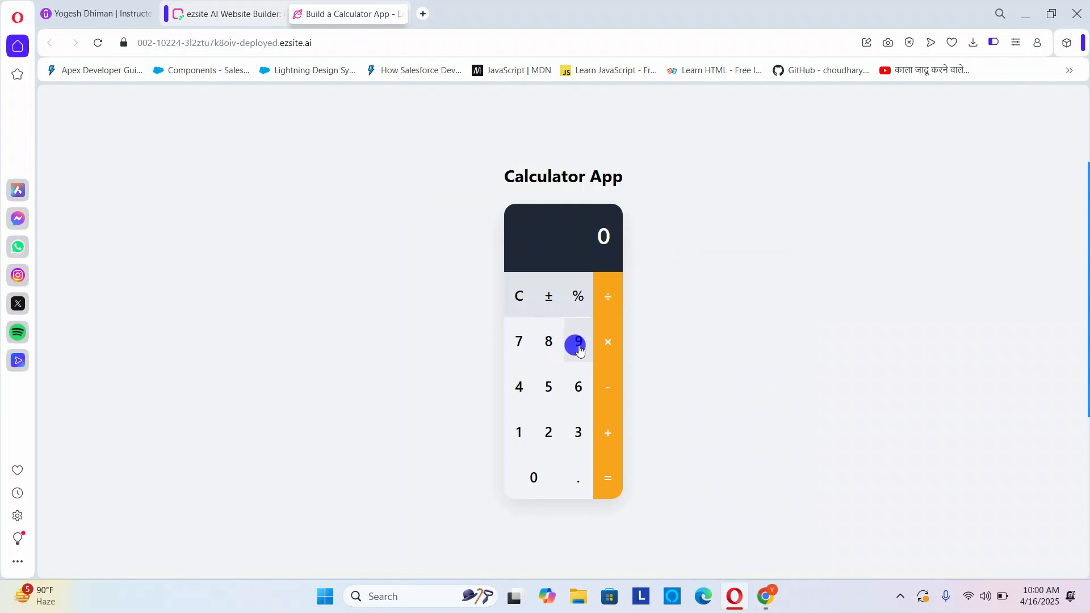
left_click(576, 386)
left_click(573, 431)
left_click(543, 420)
left_click(549, 384)
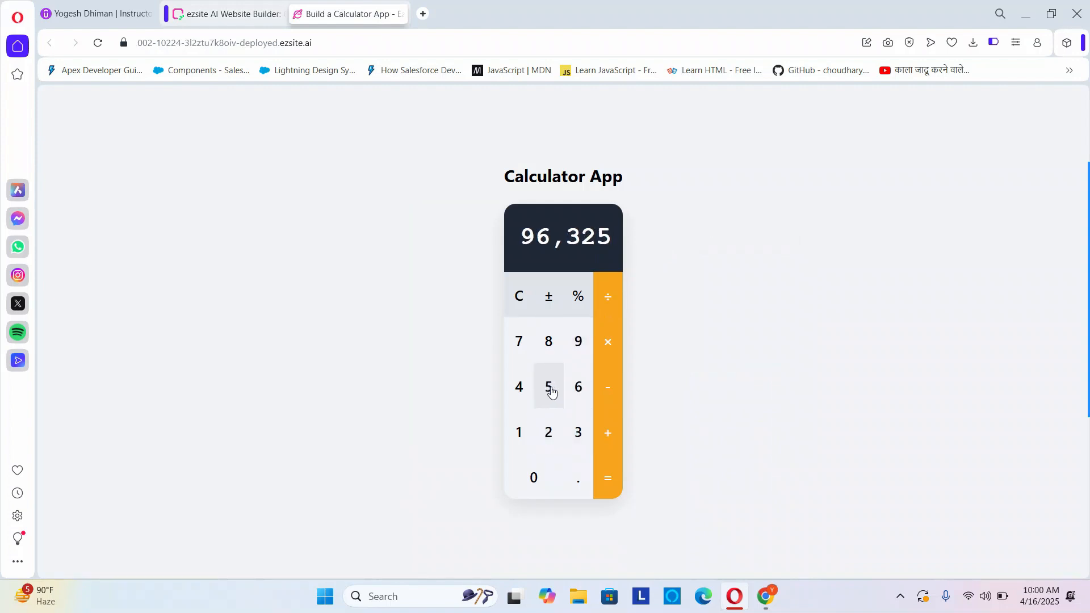
left_click(605, 299)
left_click(550, 383)
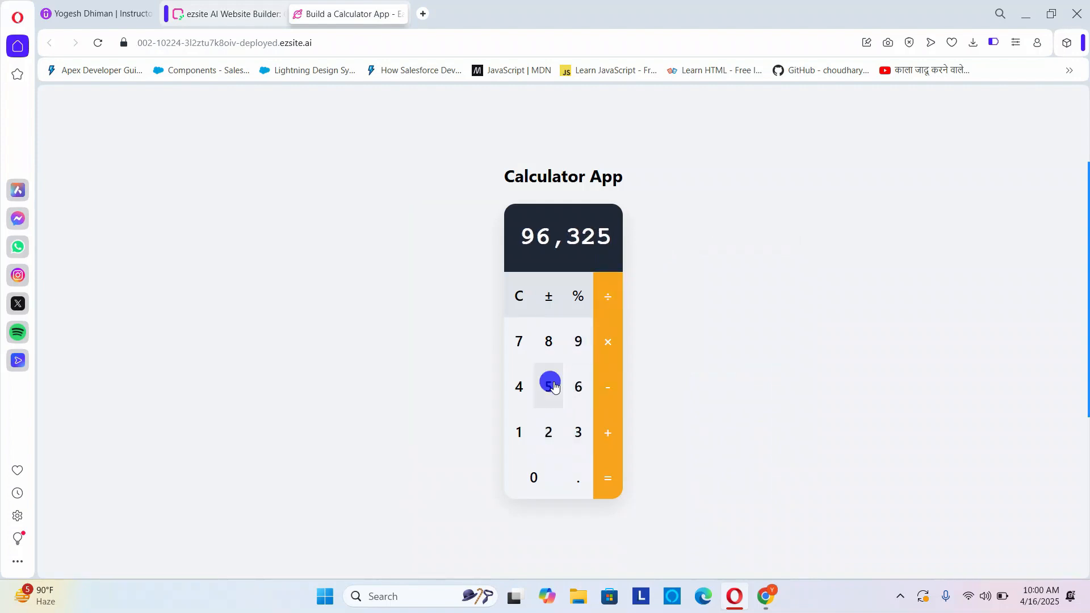
left_click(575, 435)
left_click(607, 480)
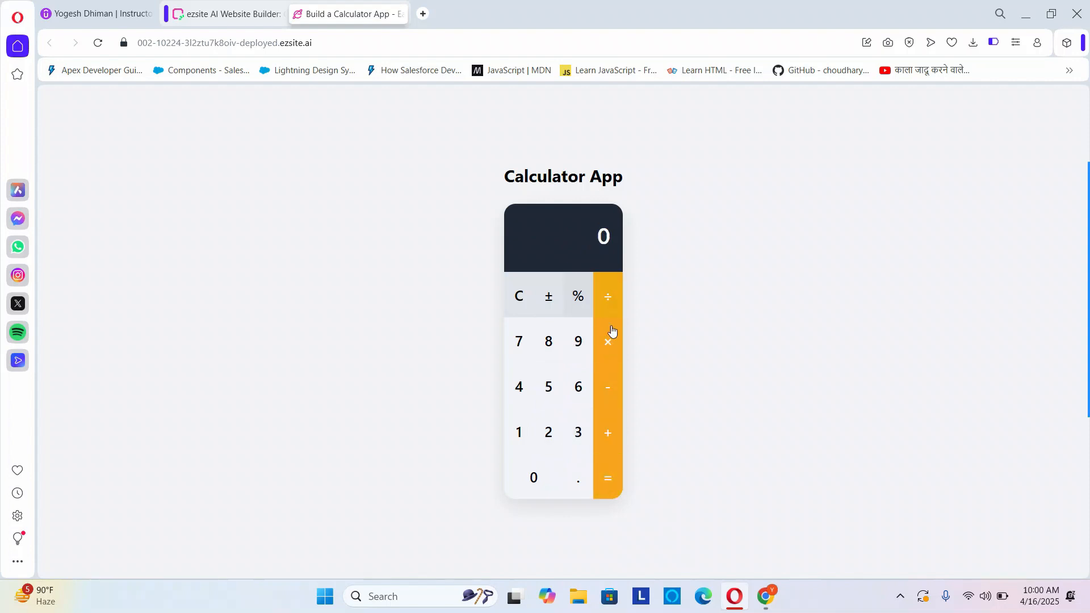
left_click(518, 290)
- Return to the ezsite project workspace and open the calculator website project to review its preview
left_click(235, 13)
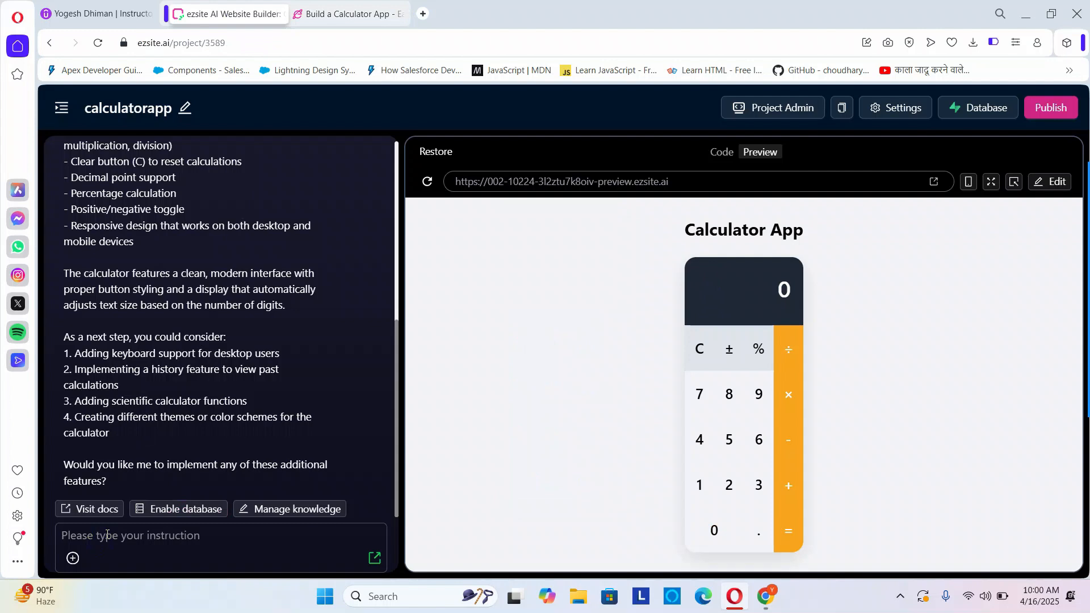
left_click(59, 111)
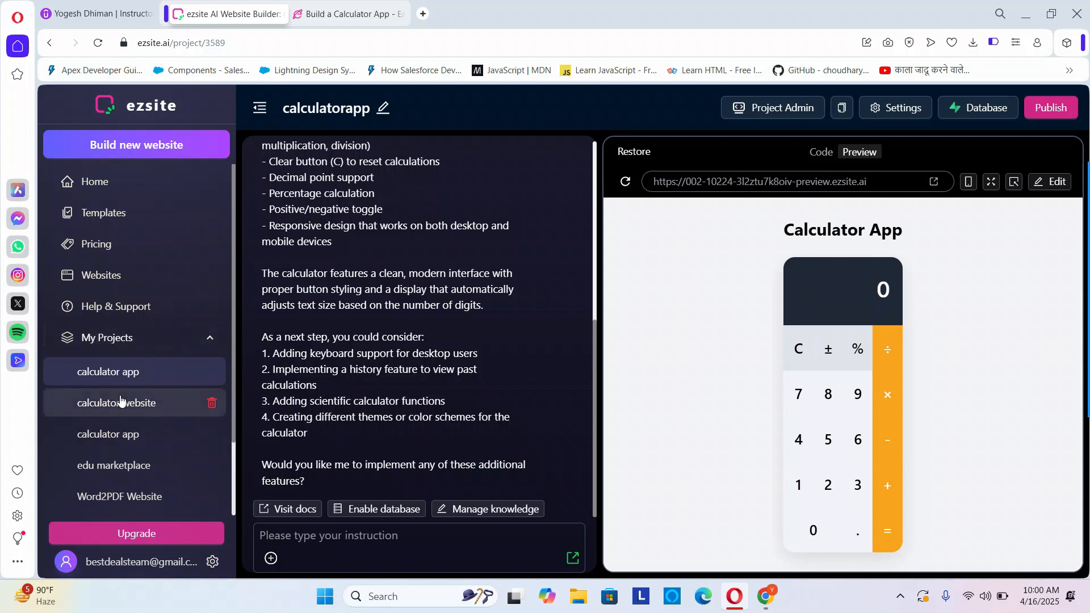
left_click(126, 403)
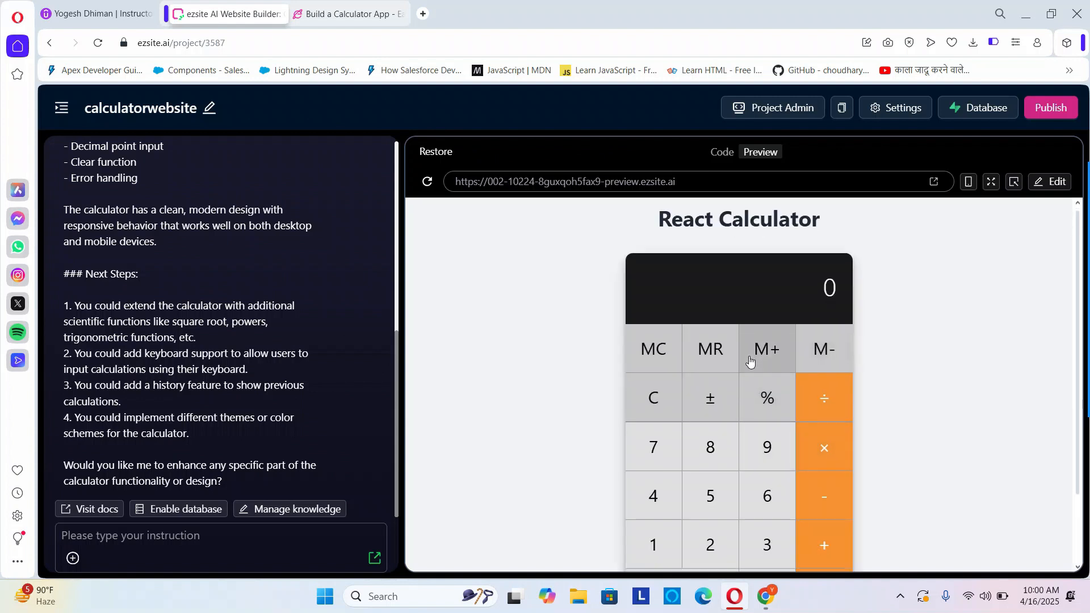
scroll(755, 340, "down", 2)
scroll(755, 330, "up", 2)
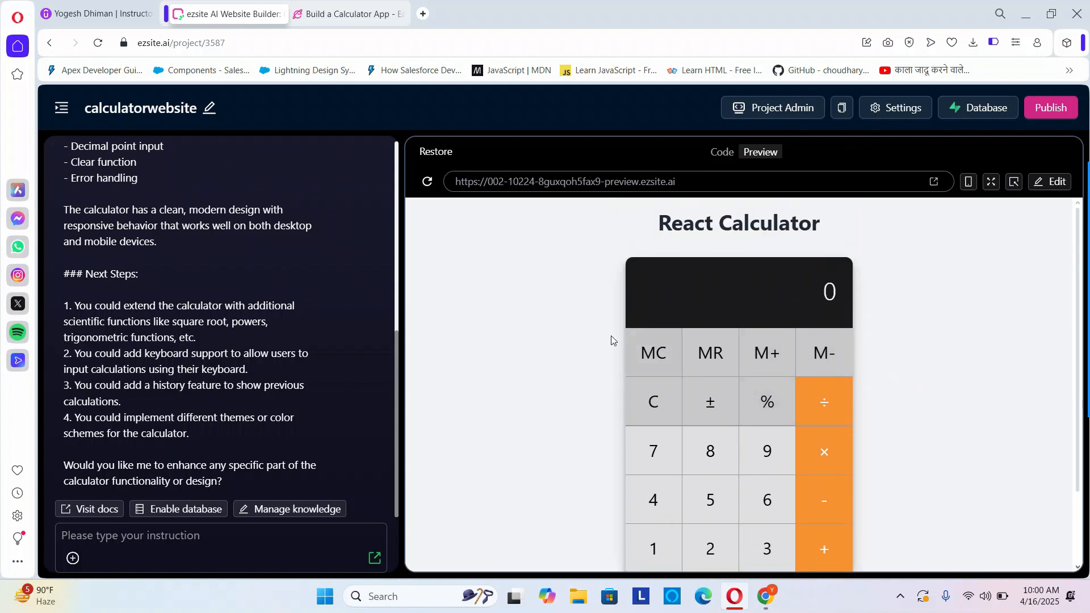
- Open the edu marketplace project and review its generation history back to the original prompt
left_click(61, 107)
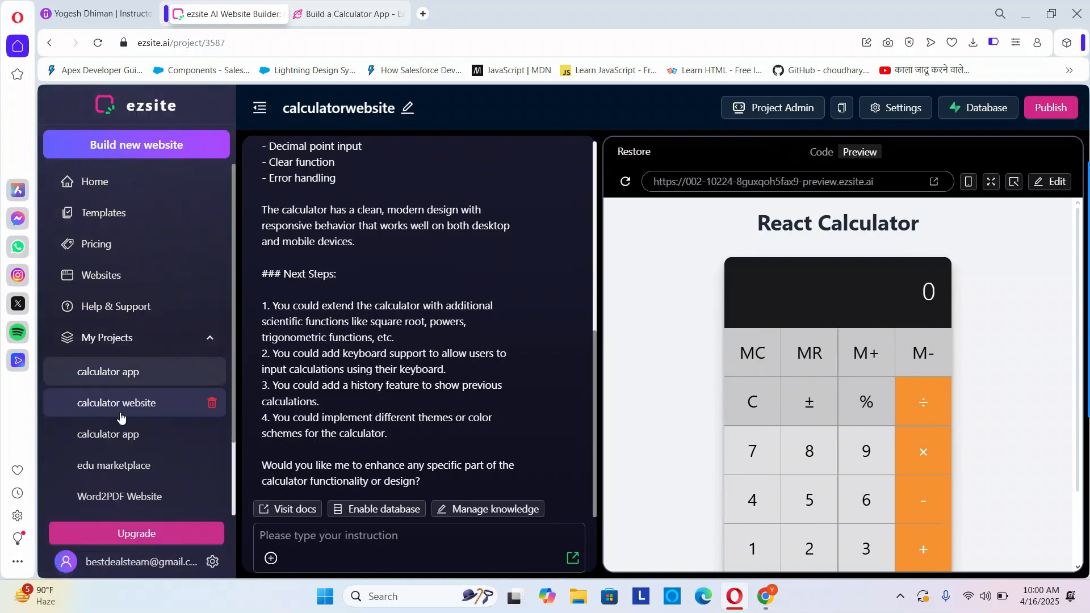
left_click(107, 466)
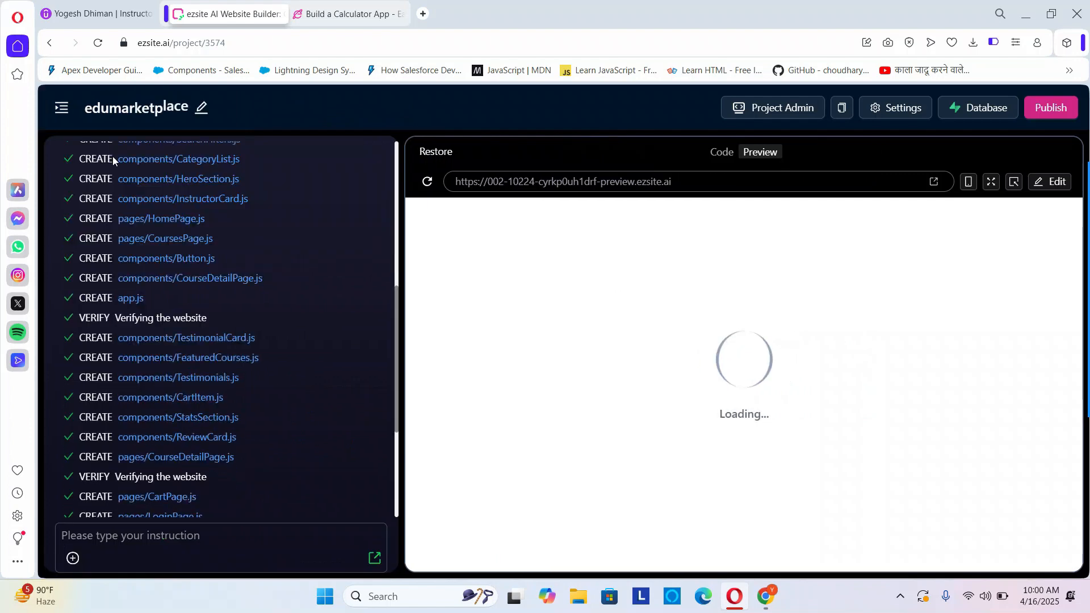
scroll(253, 247, "up", 7)
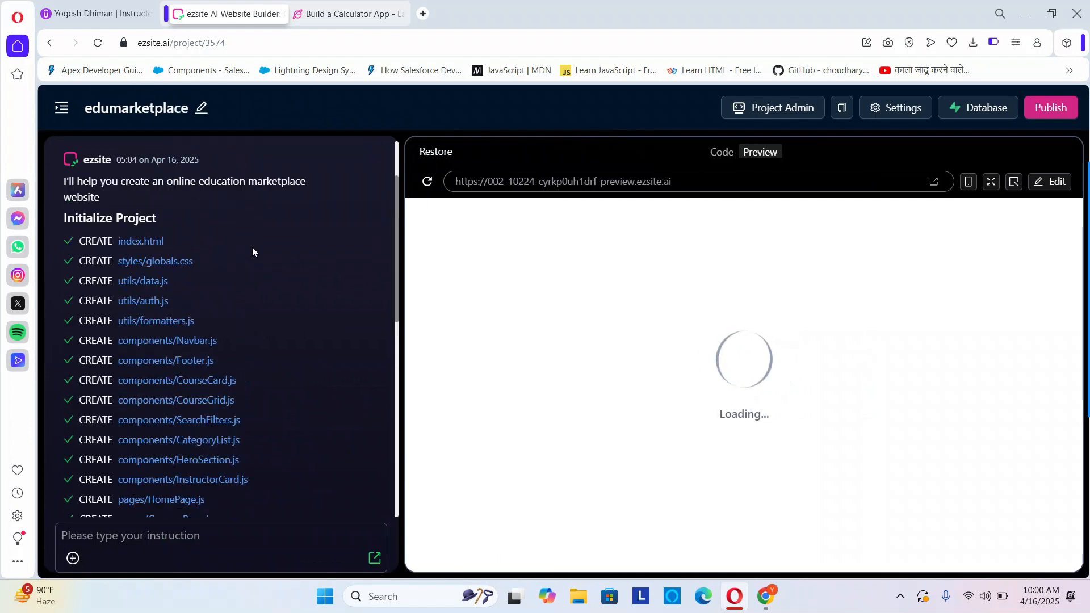
scroll(253, 250, "up", 5)
scroll(252, 252, "up", 2)
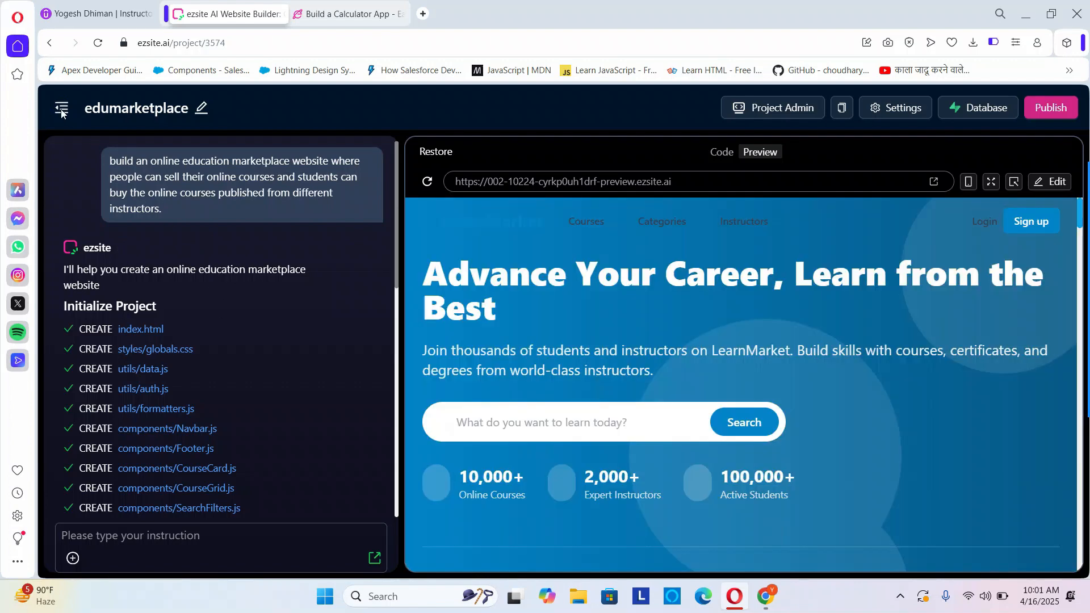
- Open the Word2PDF Website project and review its site preview and the original generation prompt
left_click(62, 111)
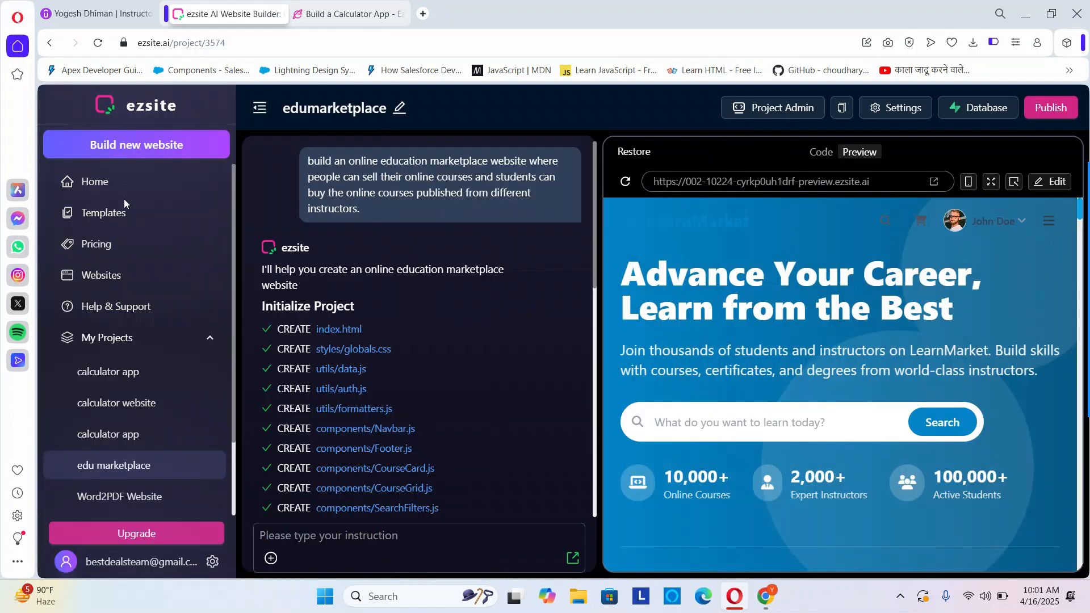
left_click(113, 499)
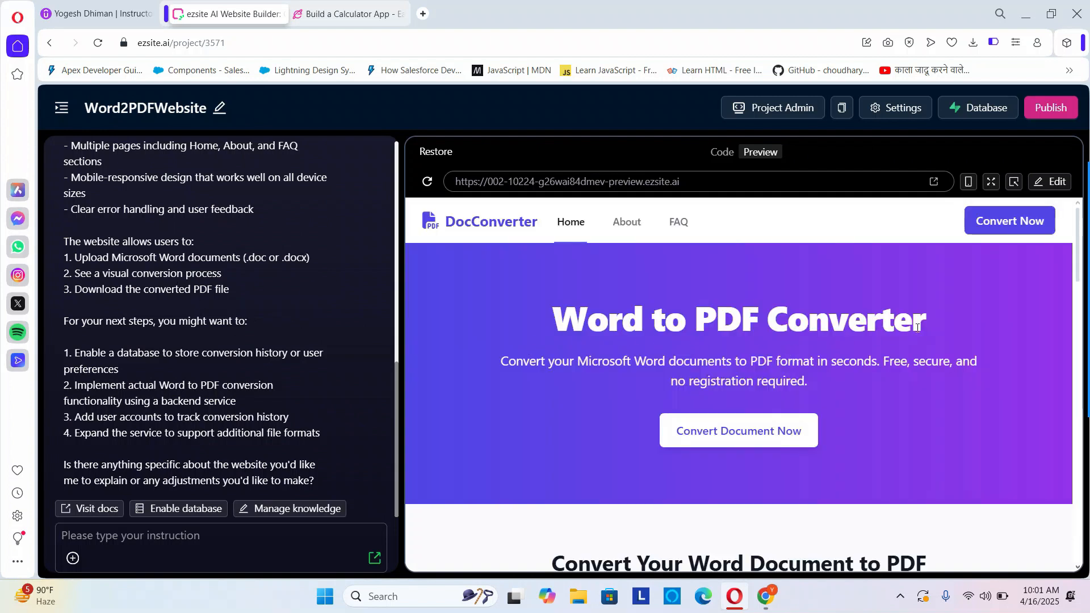
scroll(925, 336, "down", 8)
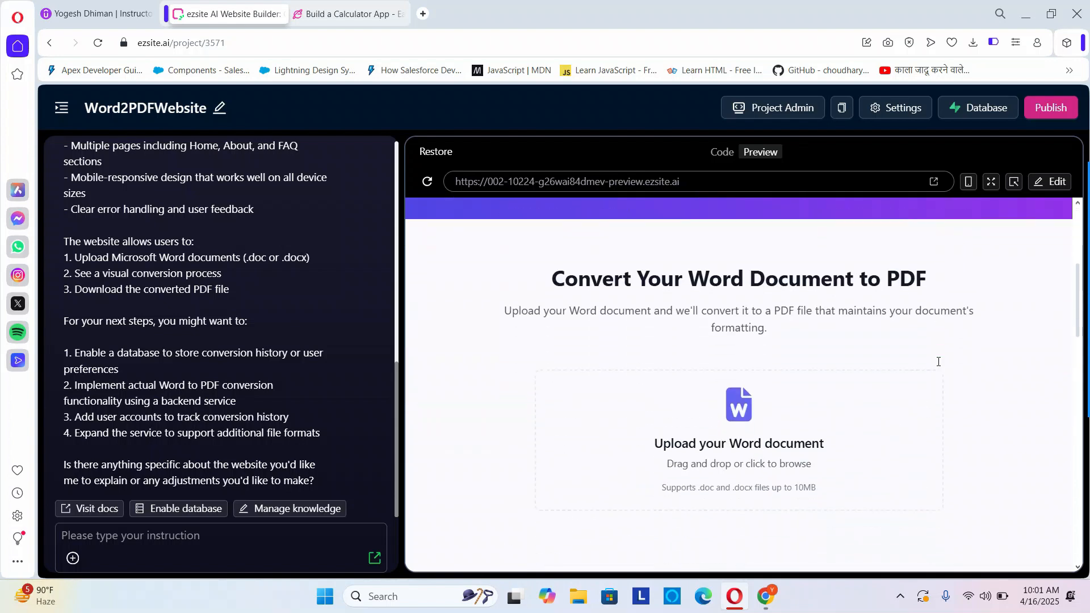
scroll(938, 361, "up", 3)
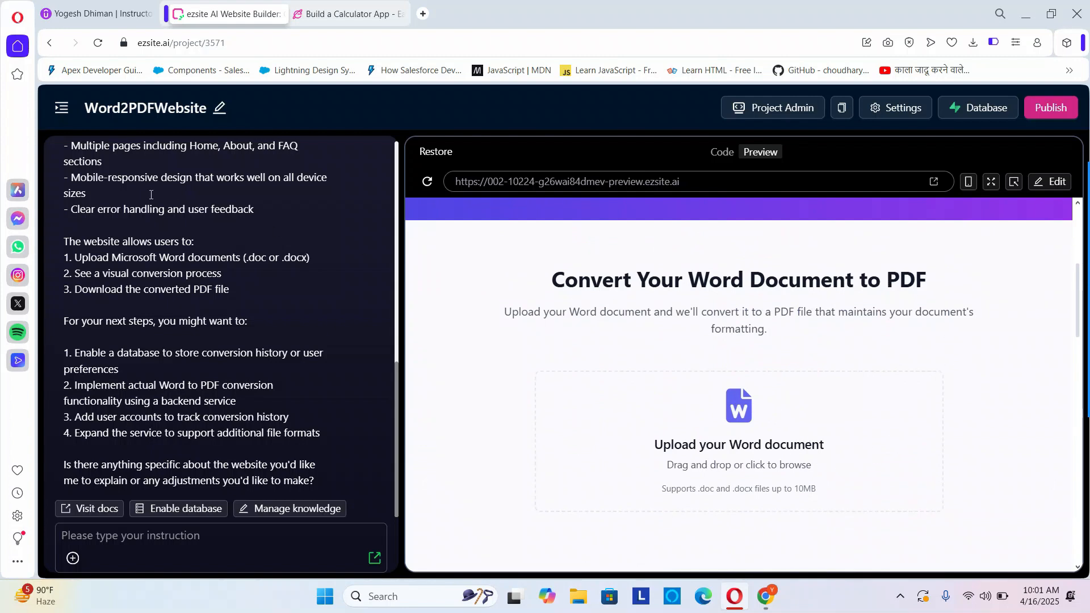
scroll(151, 195, "up", 10)
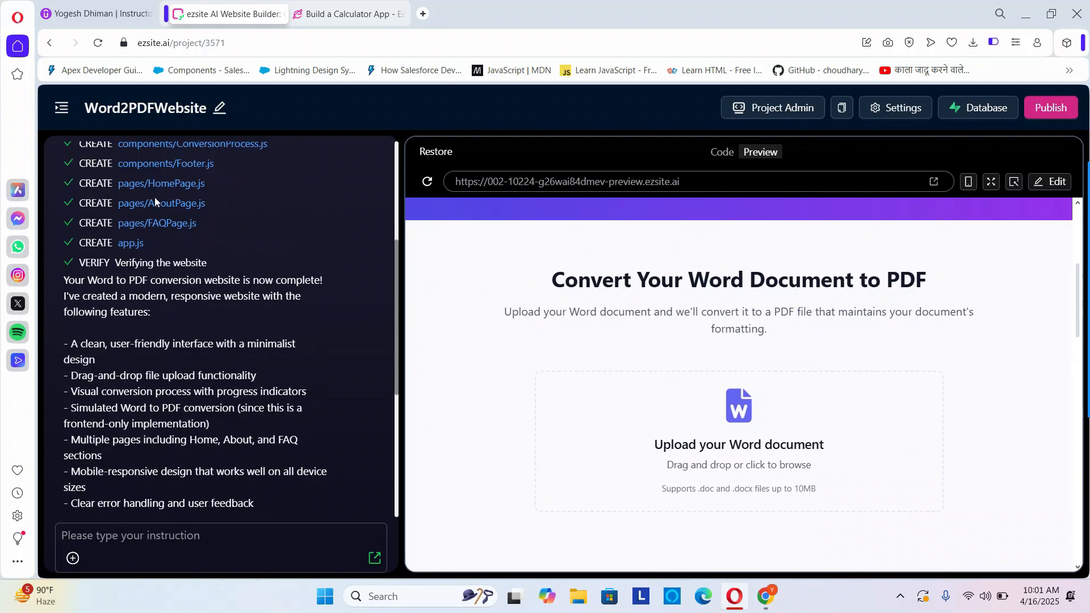
- Open the Interior Designer Portfolio project to show its site preview
left_click(61, 107)
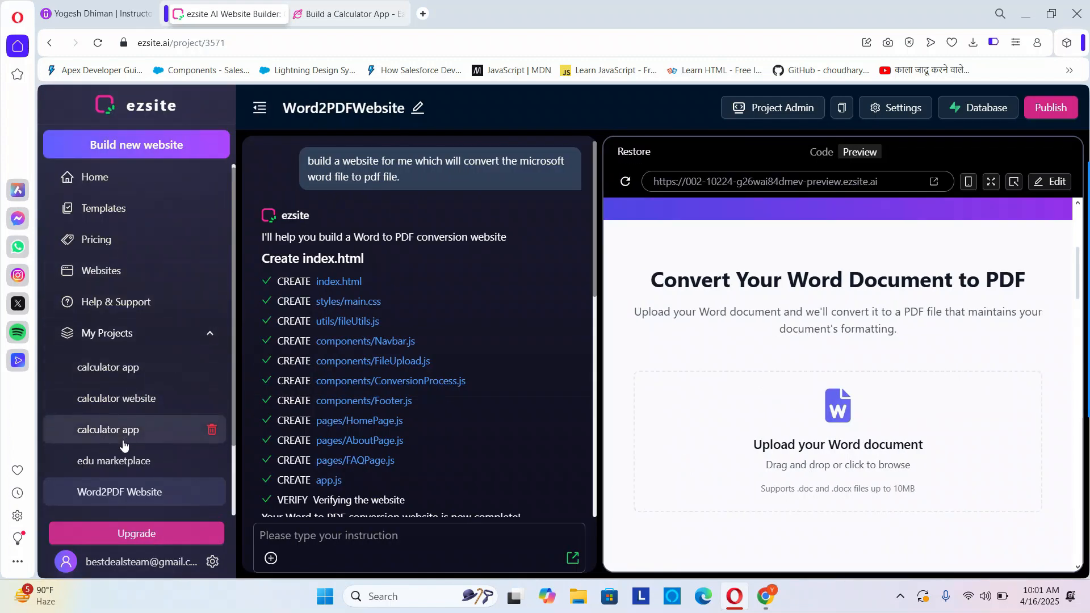
scroll(124, 445, "down", 2)
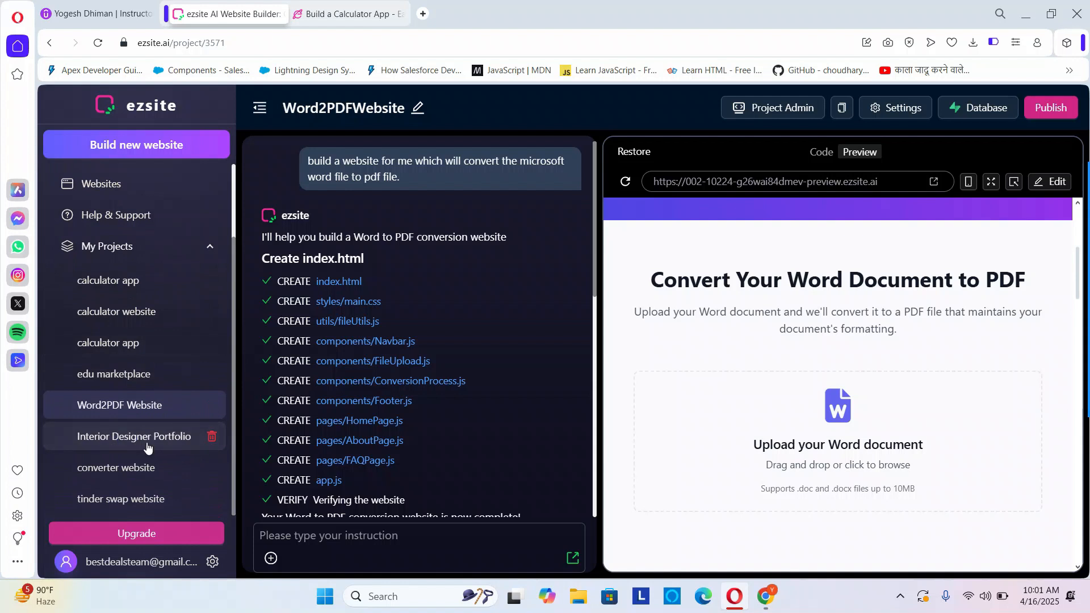
left_click(130, 447)
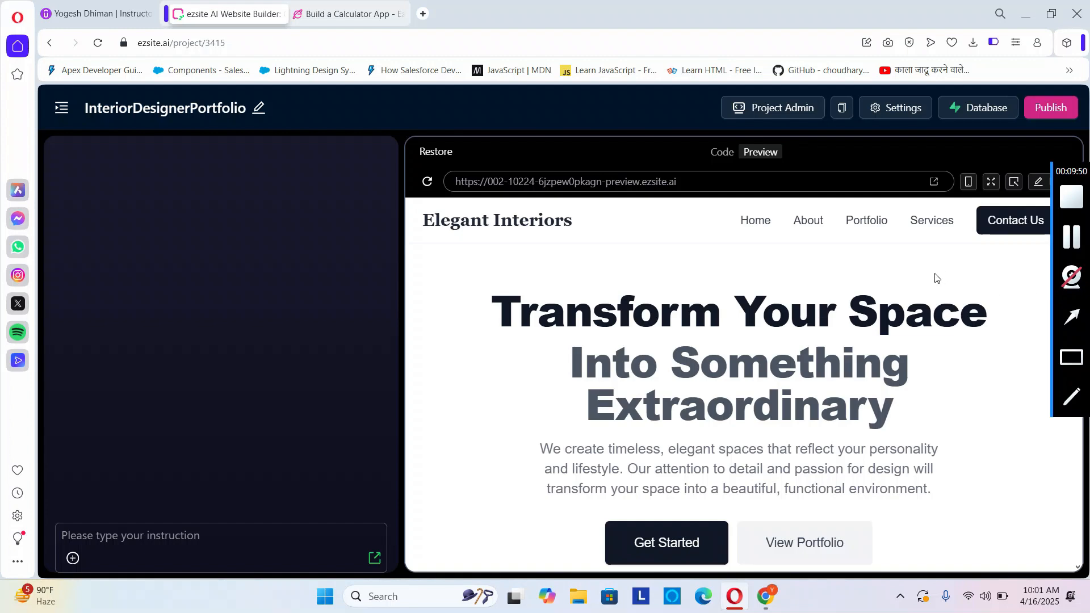
- Review the Elegant Interiors site preview from the hero section through the studio introduction to the services list
scroll(903, 392, "down", 8)
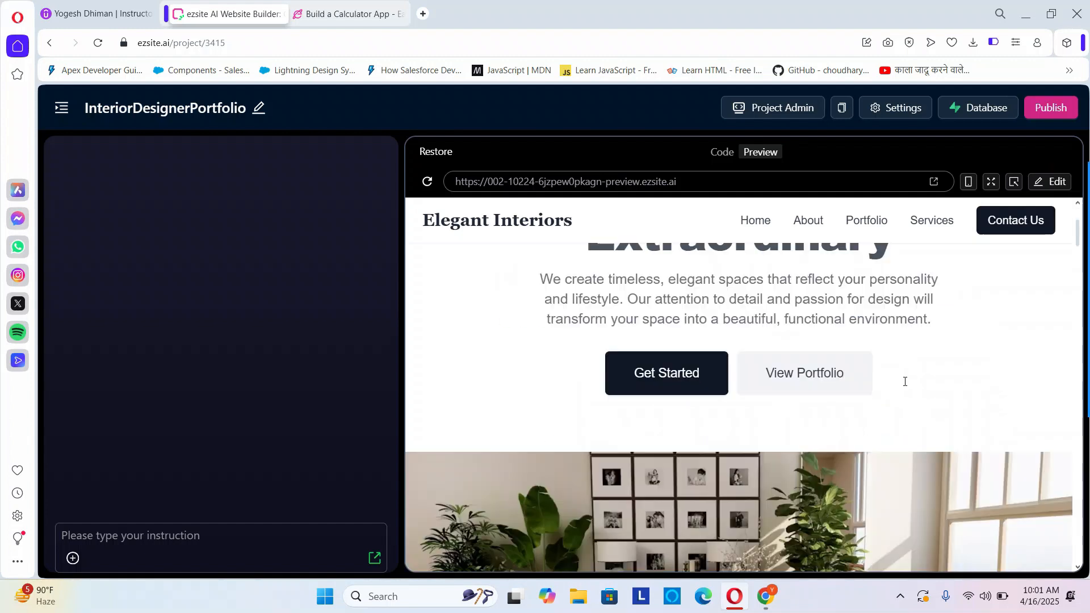
scroll(904, 382, "up", 5)
scroll(906, 385, "down", 10)
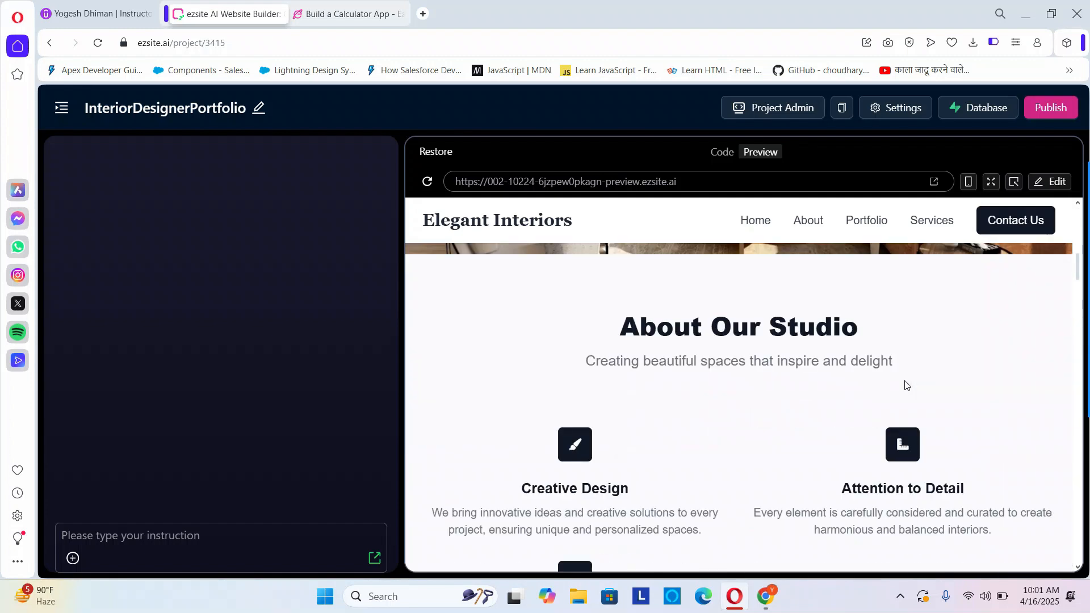
scroll(906, 385, "down", 12)
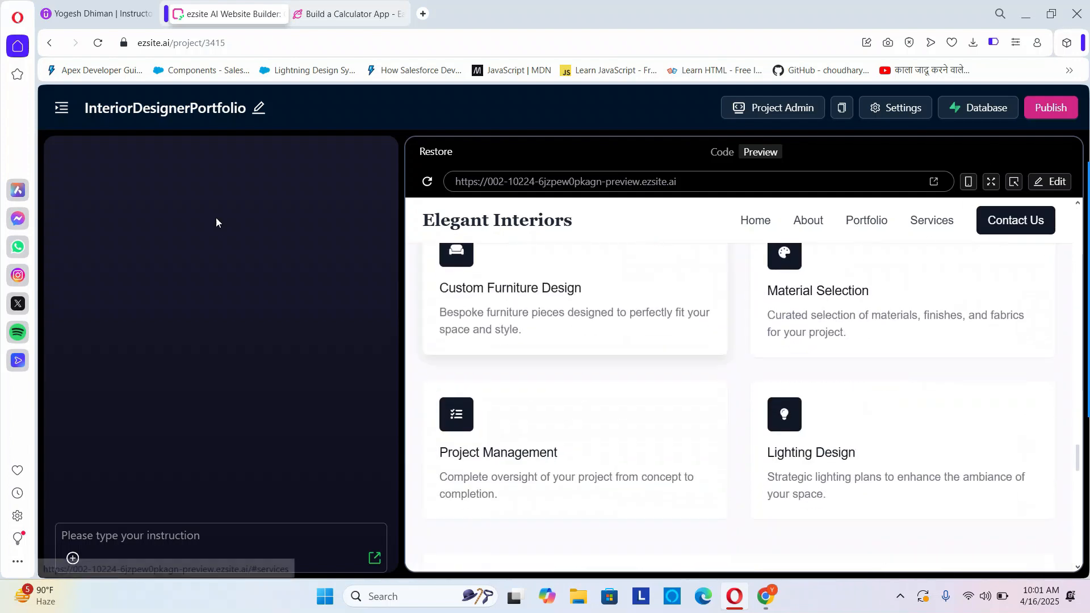
- Open the converter website project and look over its File Converter site preview
left_click(61, 107)
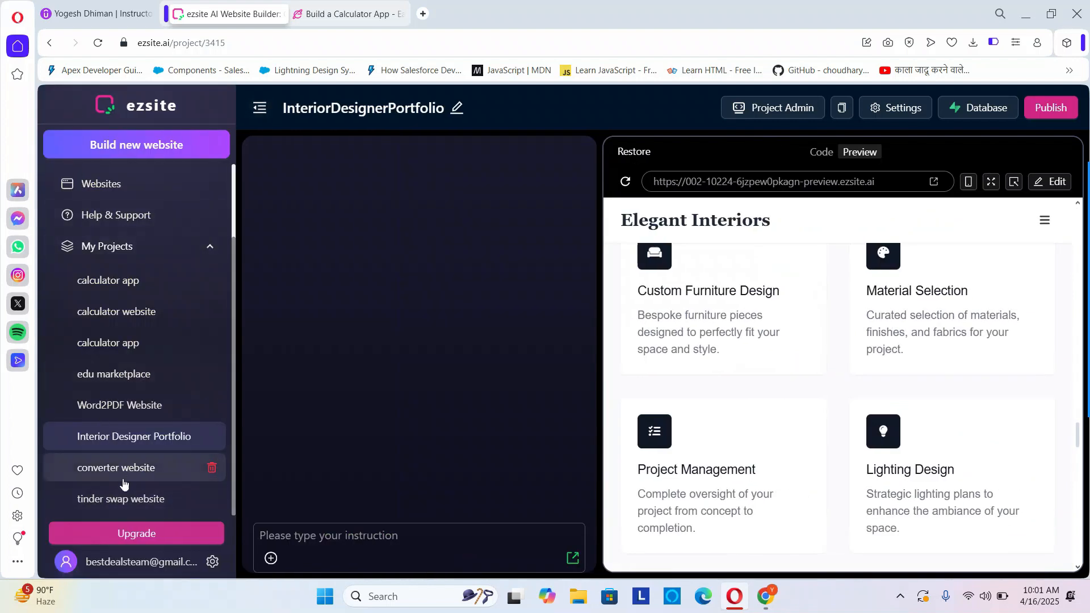
left_click(109, 469)
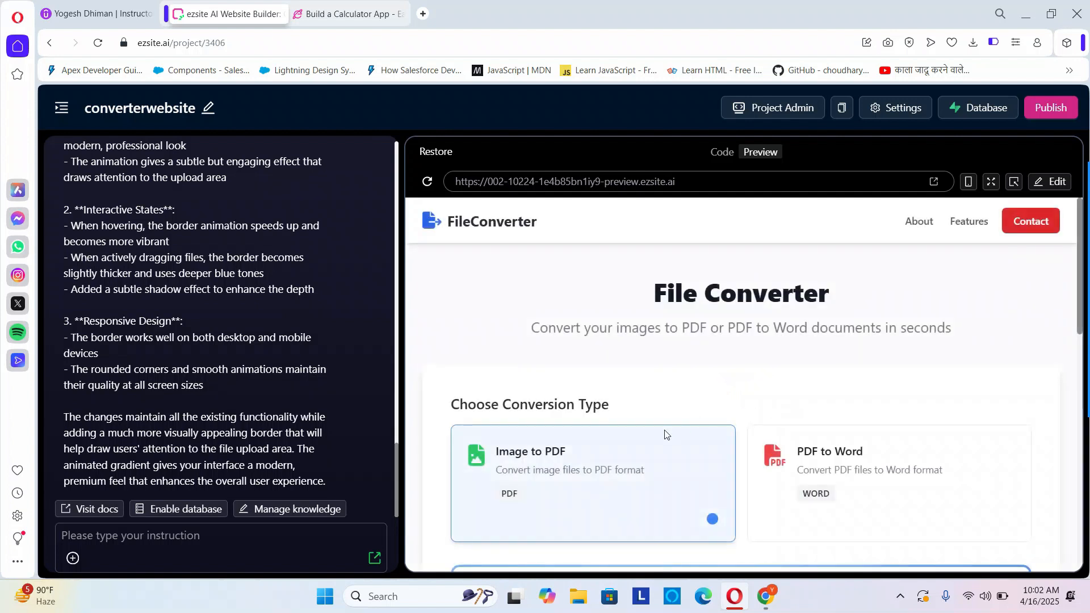
scroll(929, 379, "down", 1)
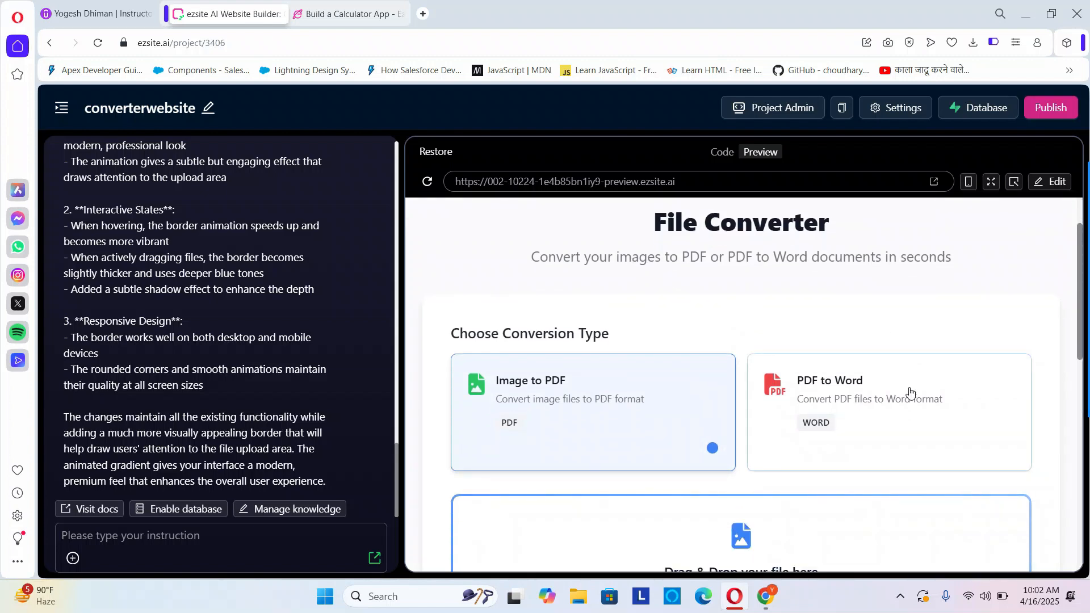
scroll(908, 393, "down", 4)
scroll(848, 394, "up", 5)
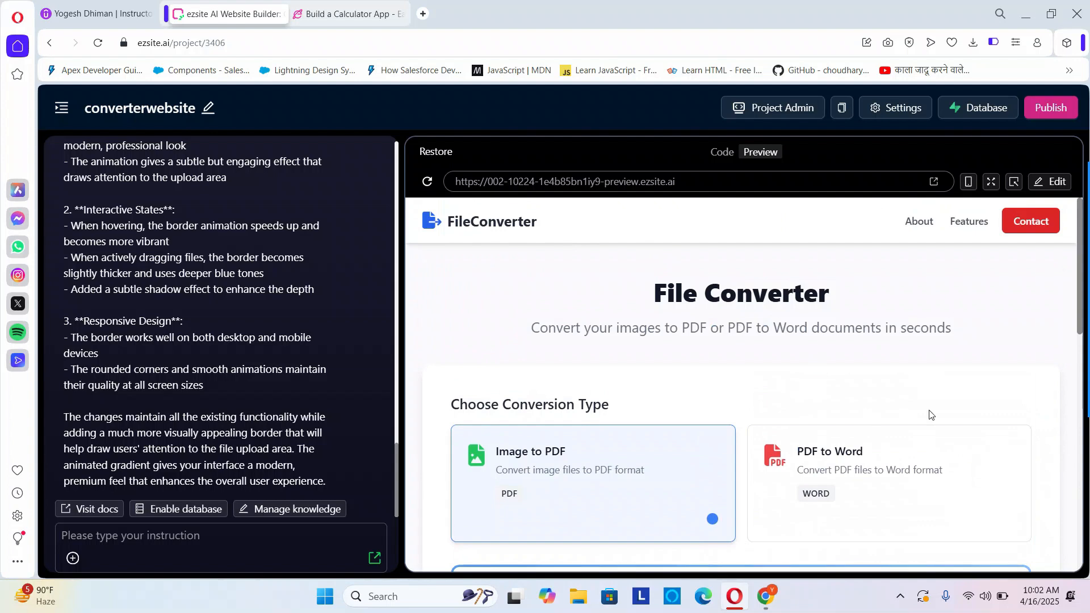
scroll(930, 414, "down", 5)
scroll(940, 413, "up", 5)
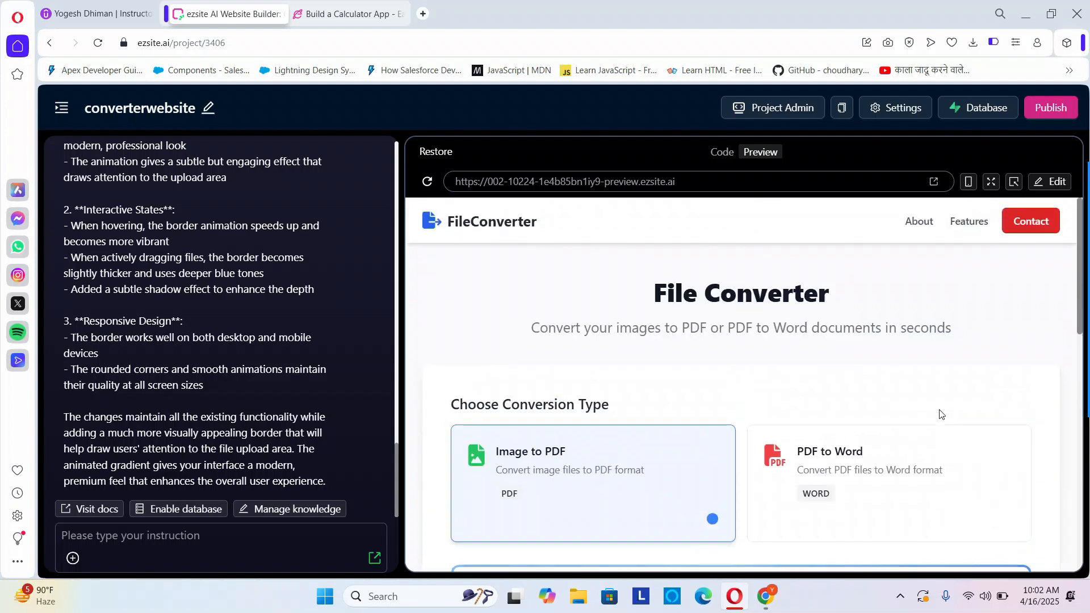
- Load the converter website's preview URL in the calculator app's browser tab and look over the full page
left_click_drag(681, 184, 436, 162)
key("ctrl+c")
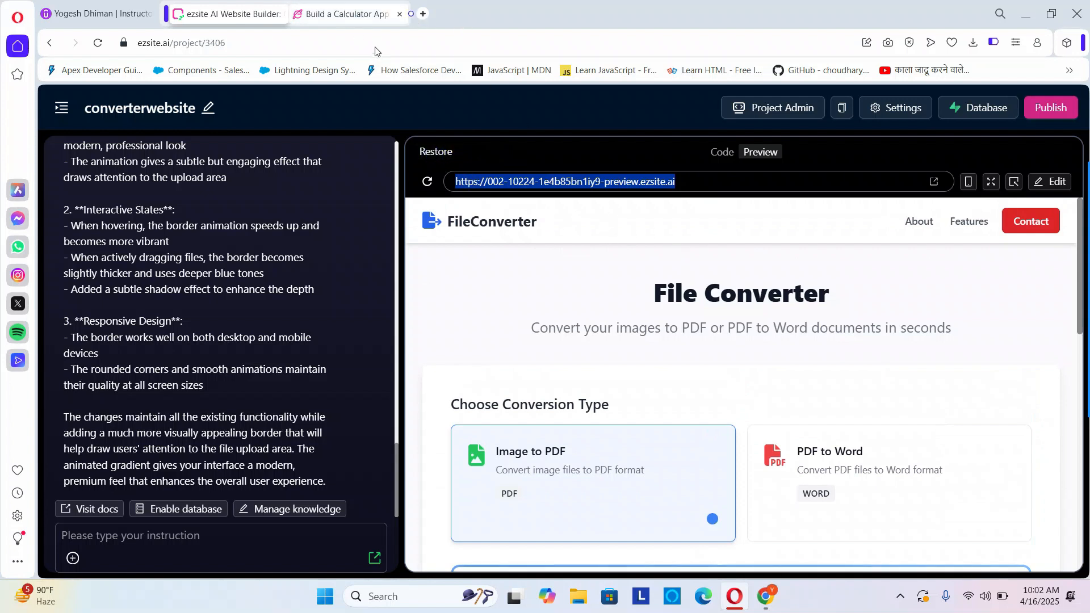
left_click(367, 16)
left_click(457, 47)
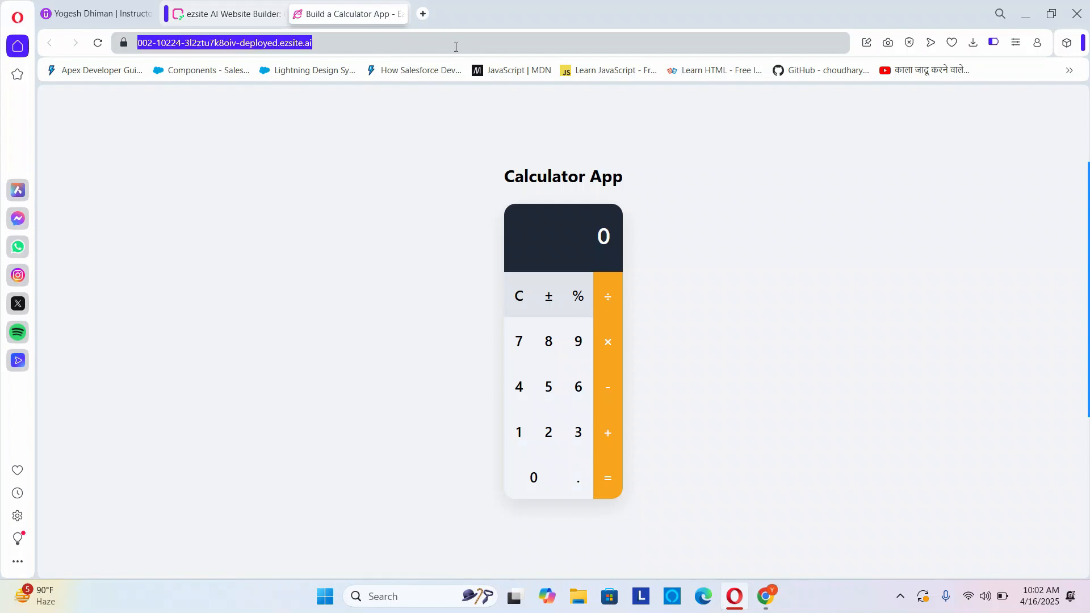
key("ctrl+v")
key("Return")
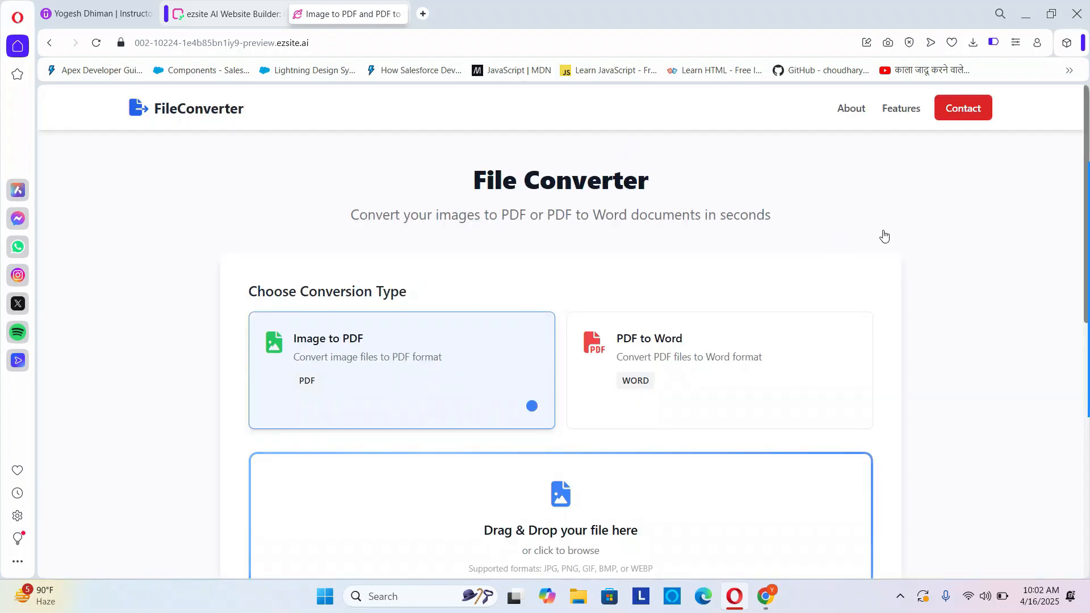
scroll(953, 321, "down", 8)
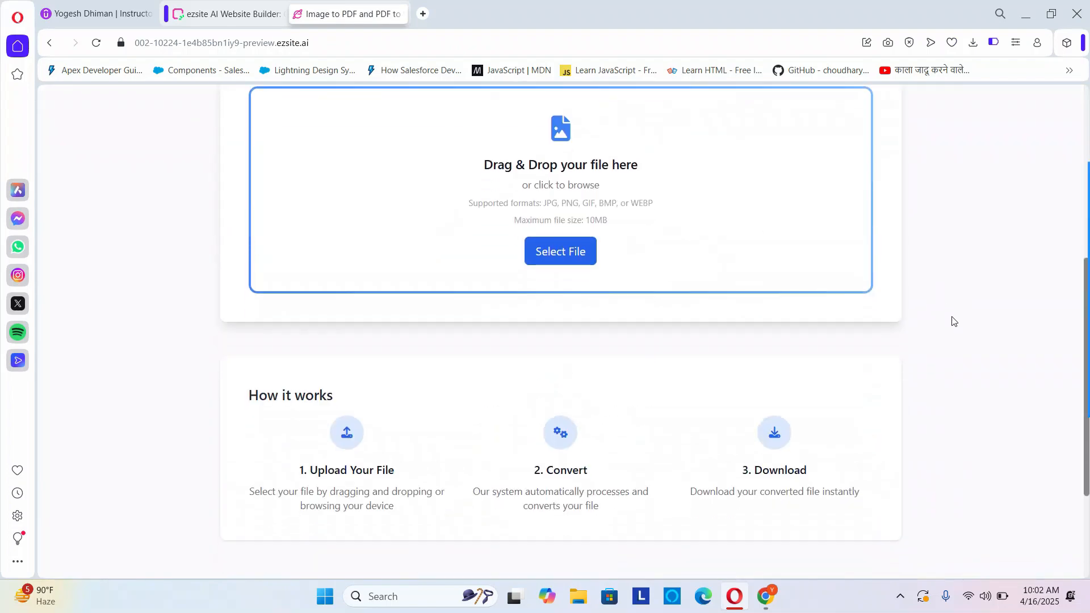
scroll(953, 321, "up", 8)
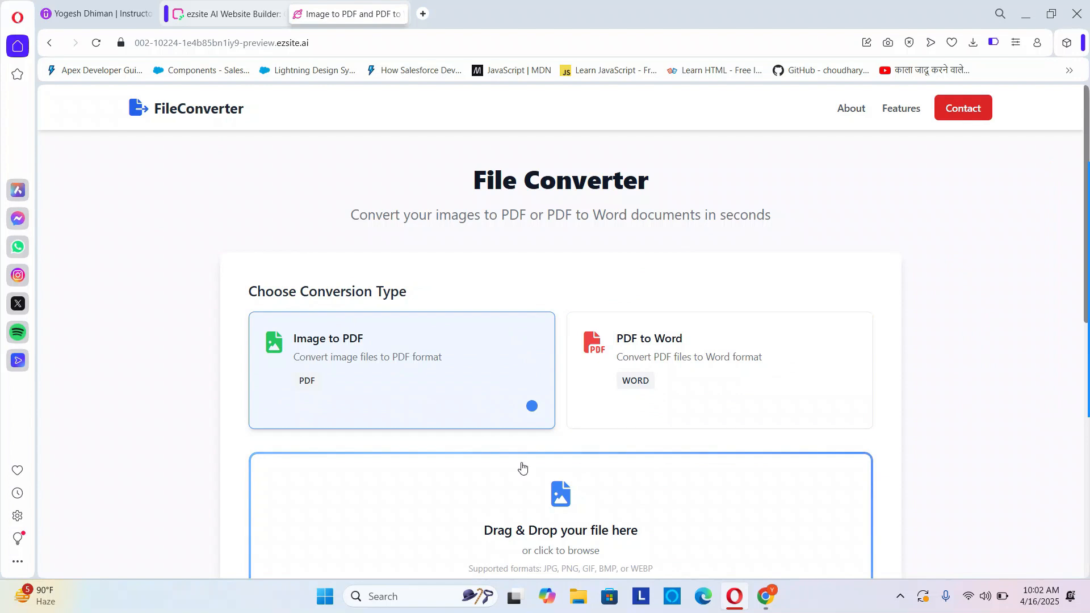
- Start selecting a file for the Image to PDF conversion and show all files on the computer
scroll(868, 370, "down", 4)
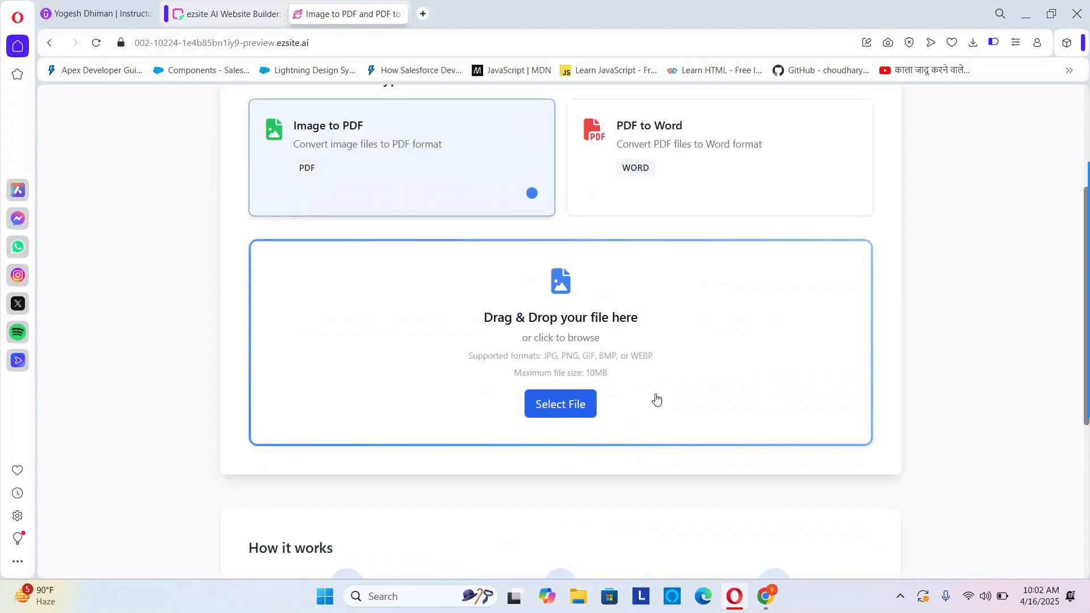
left_click(560, 409)
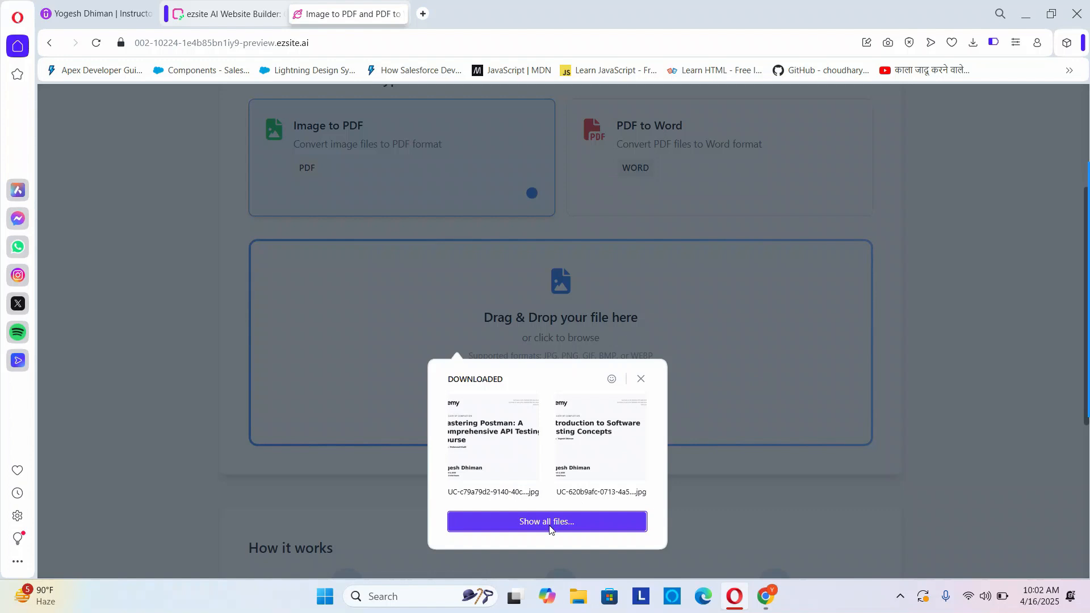
left_click(547, 522)
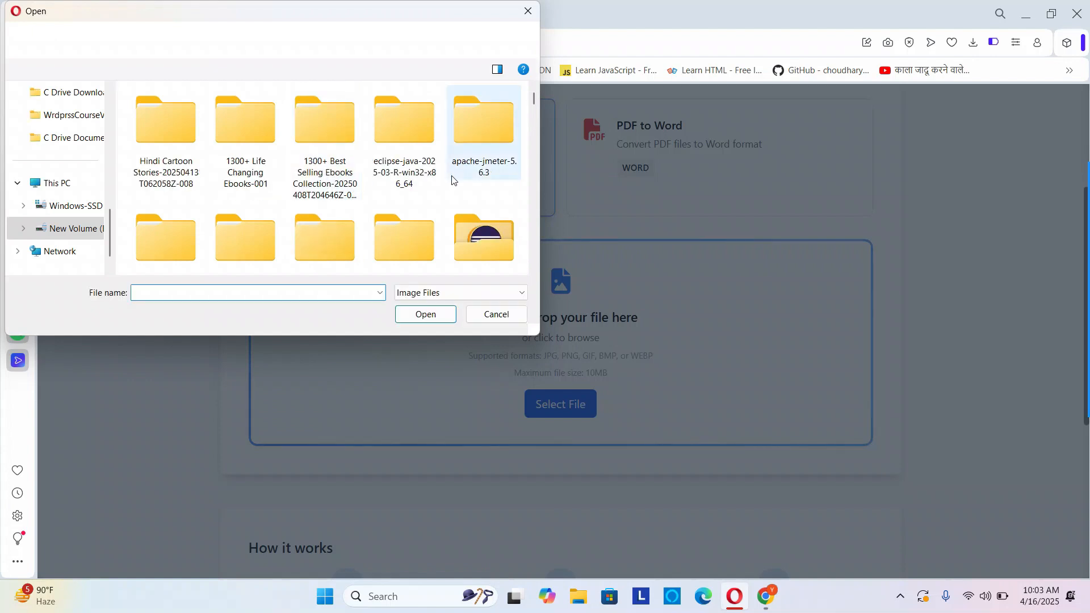
scroll(452, 180, "down", 1)
scroll(452, 181, "down", 2)
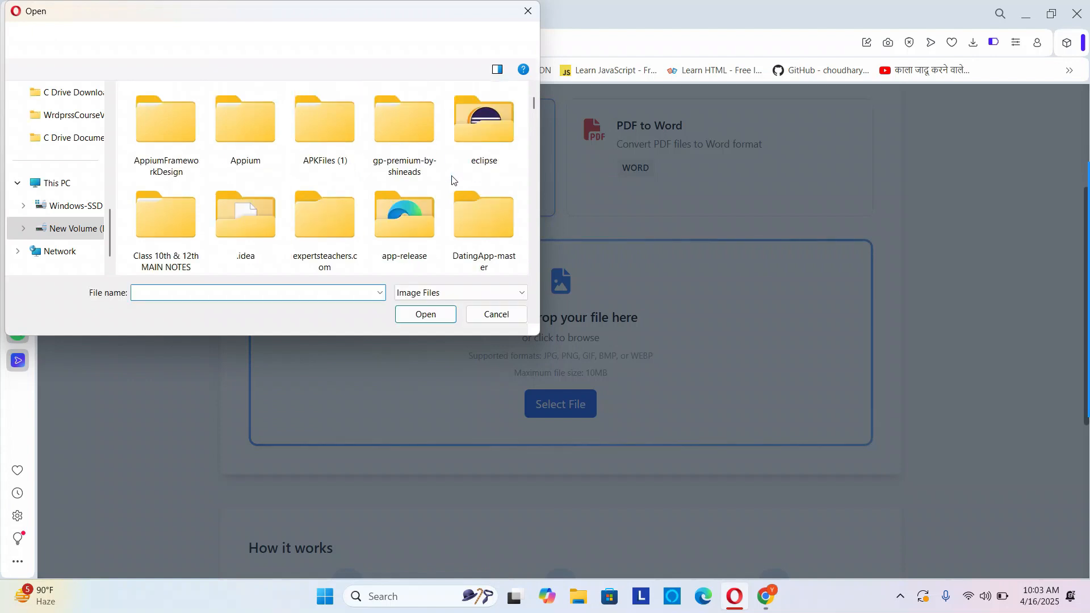
scroll(452, 181, "down", 2)
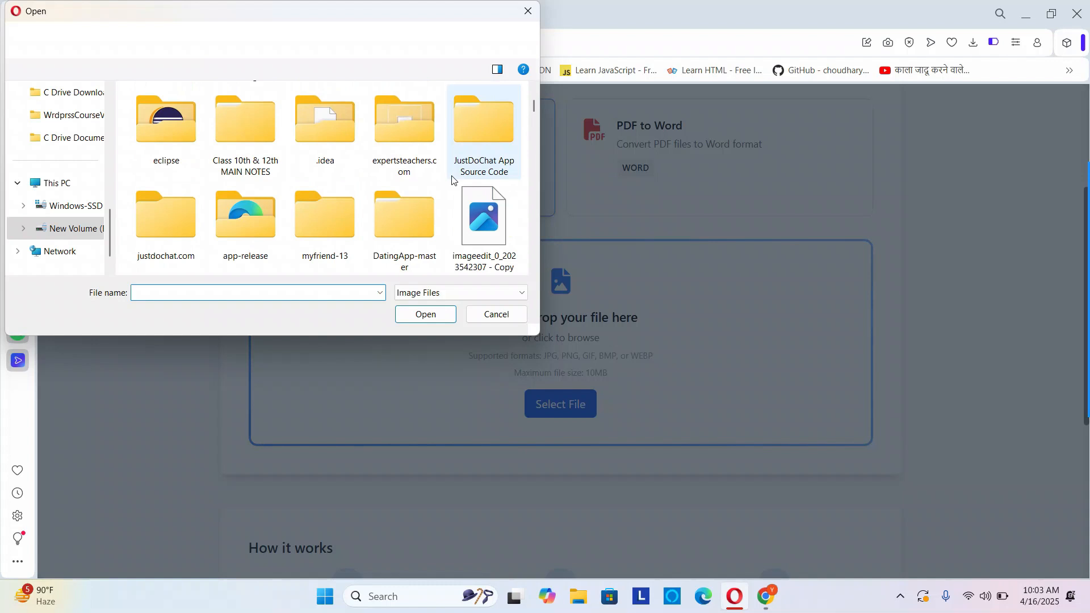
scroll(452, 181, "down", 2)
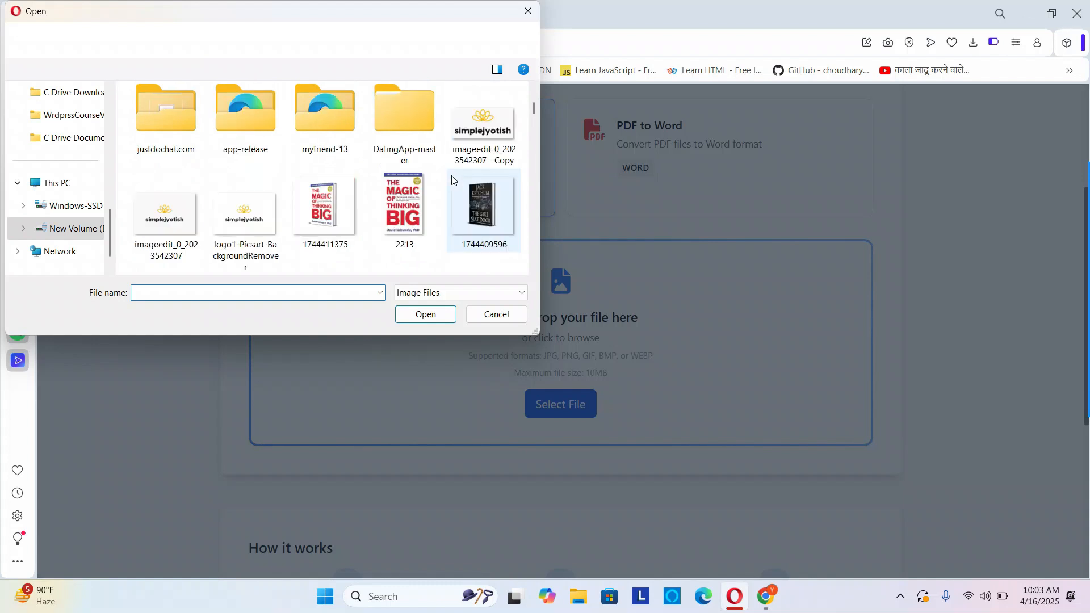
scroll(394, 220, "up", 2)
left_click(393, 216)
scroll(432, 196, "down", 6)
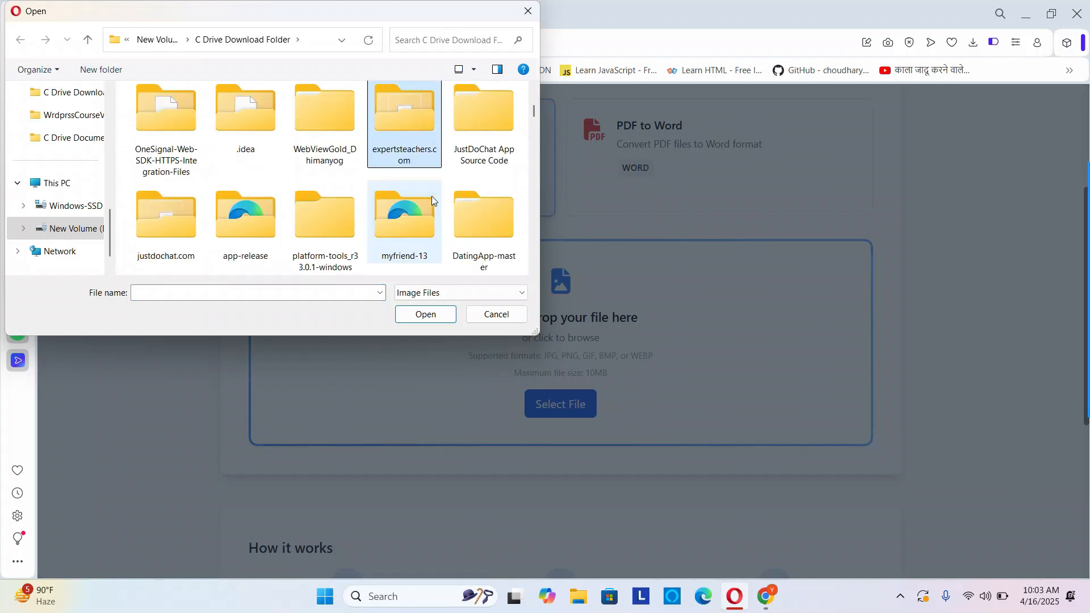
scroll(432, 196, "up", 8)
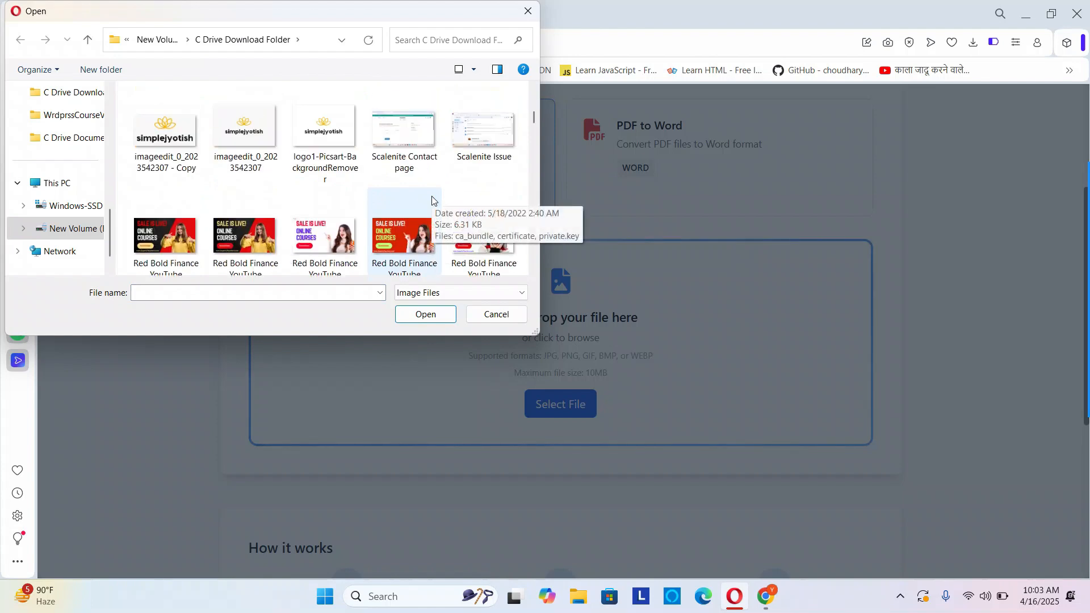
scroll(431, 196, "up", 3)
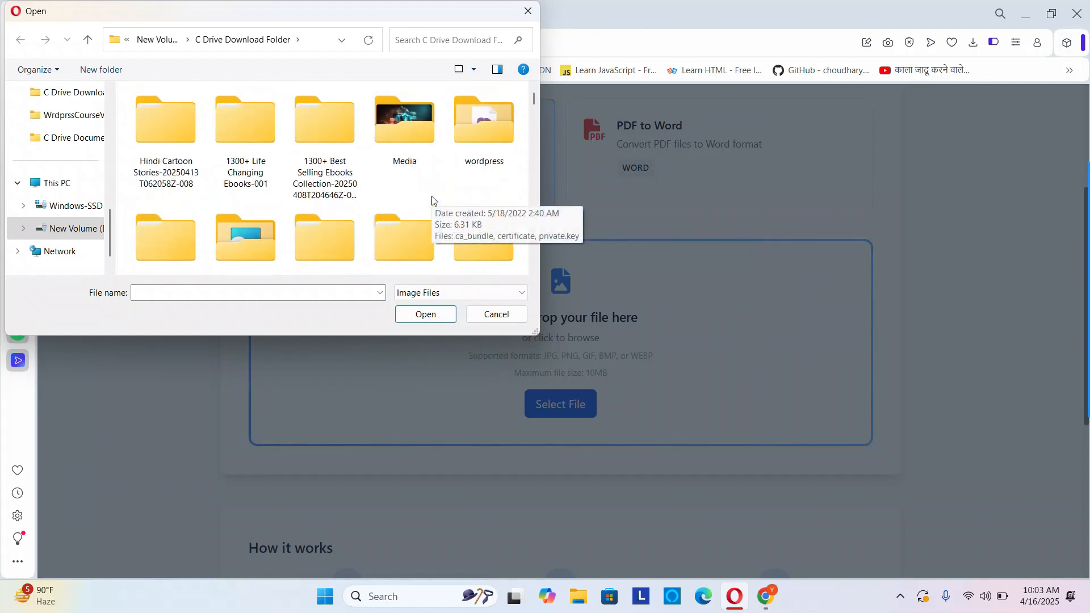
scroll(431, 195, "down", 8)
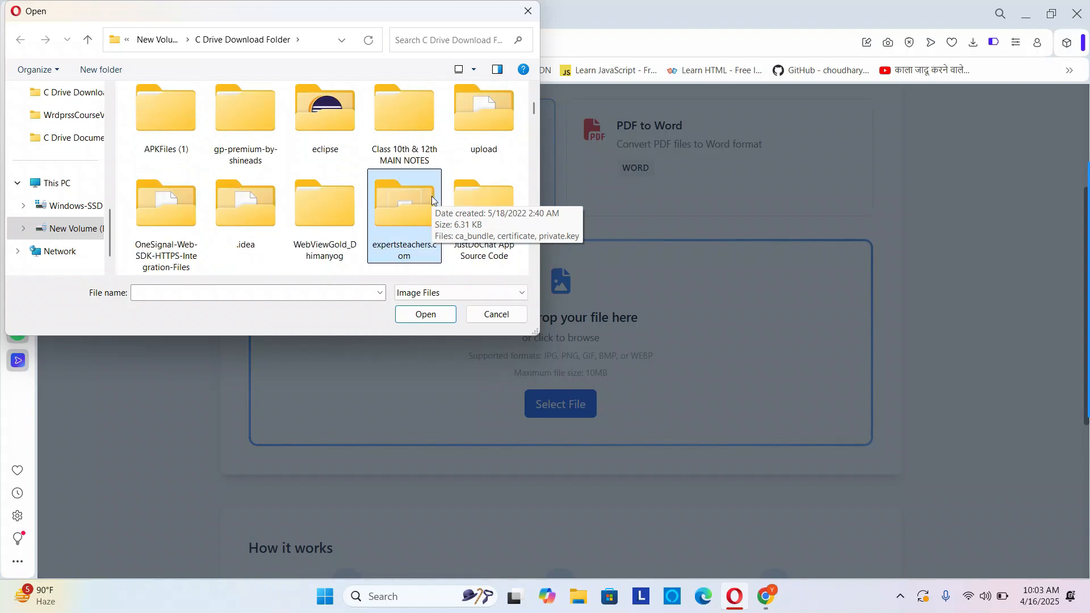
scroll(432, 196, "down", 3)
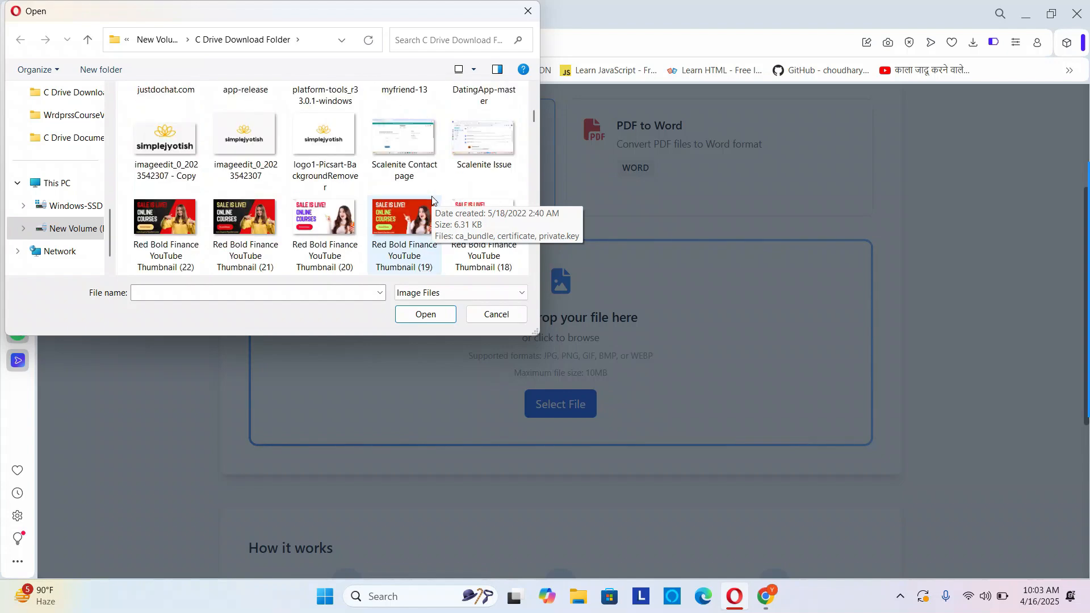
scroll(431, 199, "down", 2)
scroll(431, 200, "down", 2)
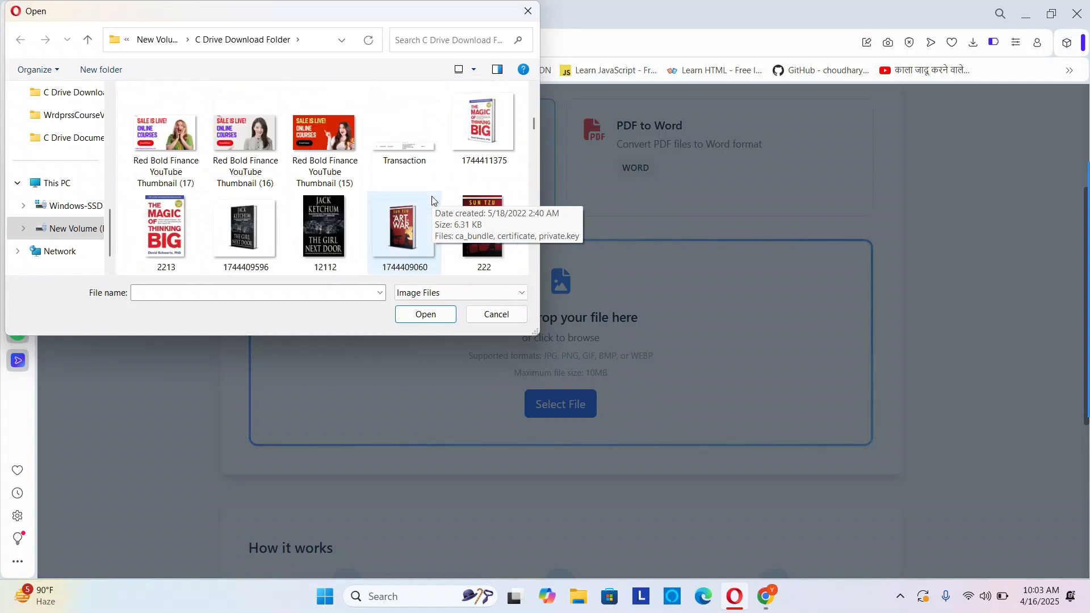
left_click(488, 132)
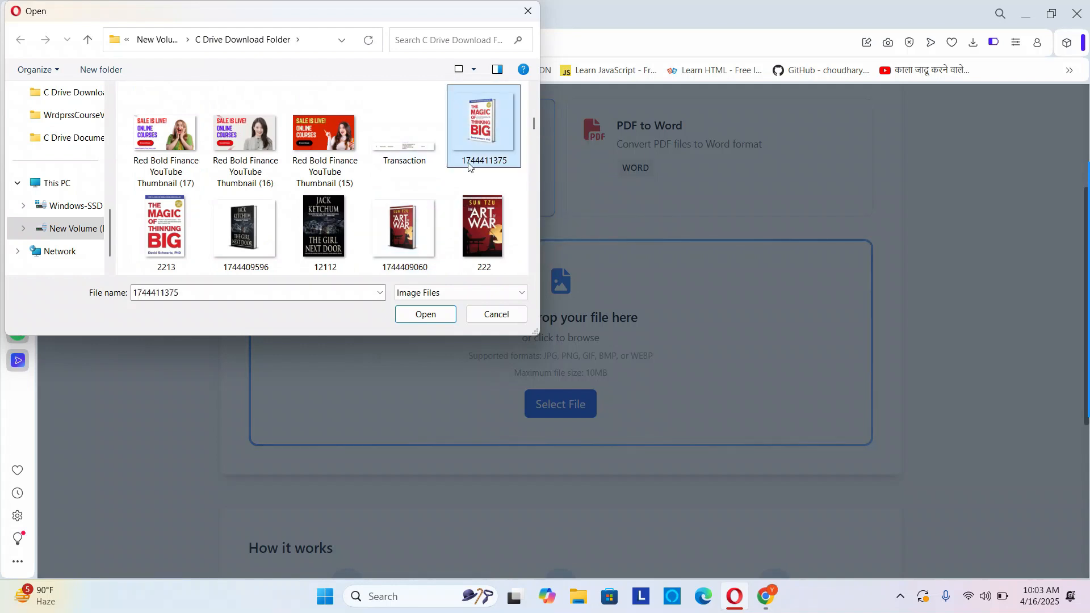
left_click(413, 319)
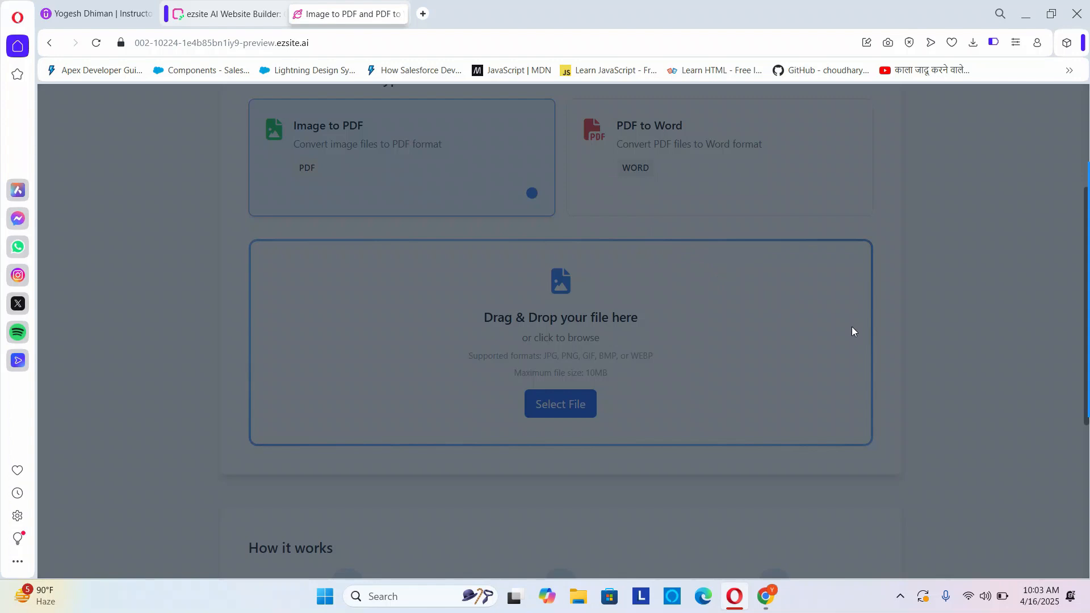
left_click(976, 351)
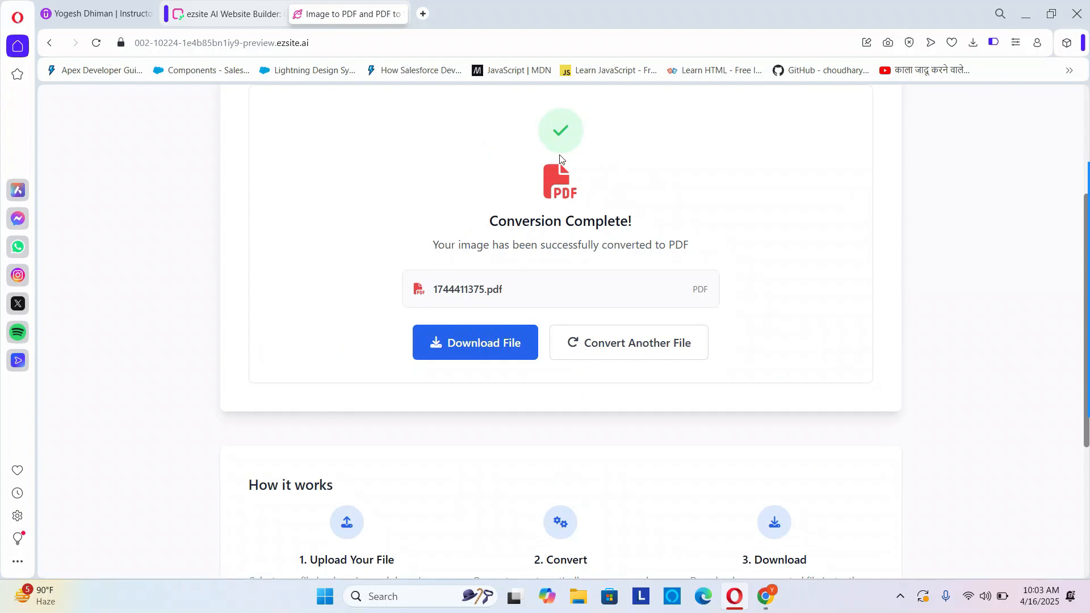
- Download the converted file 1744411375.pdf and open it to check its page
left_click(460, 353)
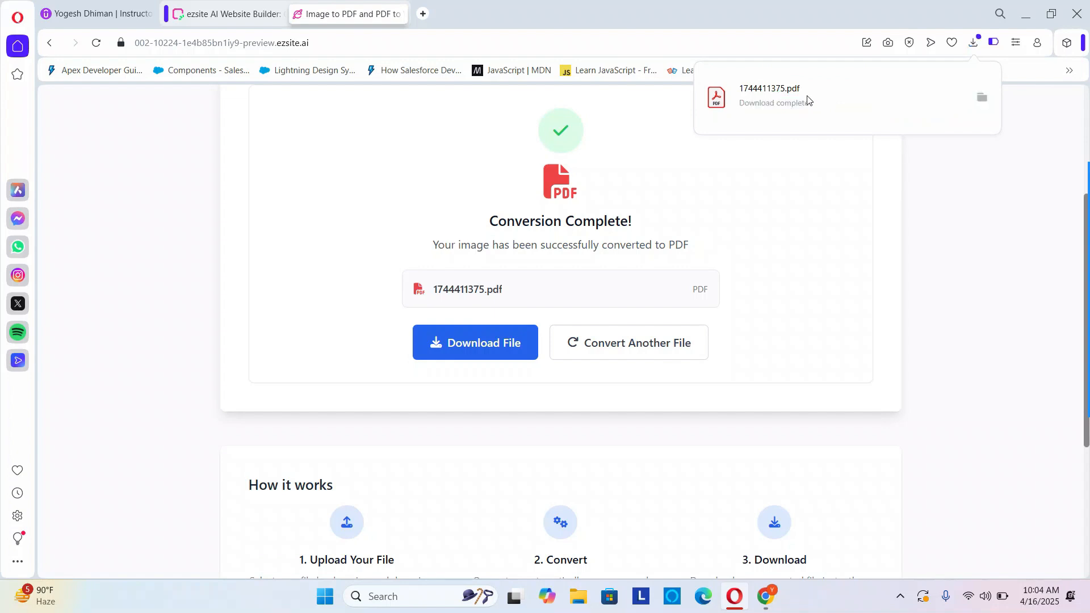
left_click(767, 100)
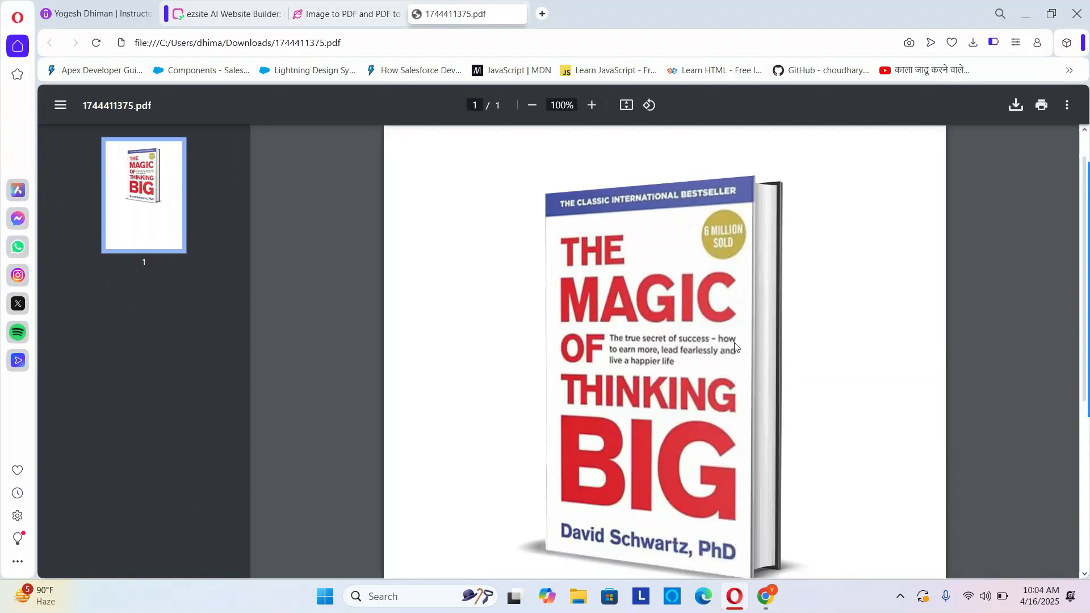
scroll(736, 347, "down", 6)
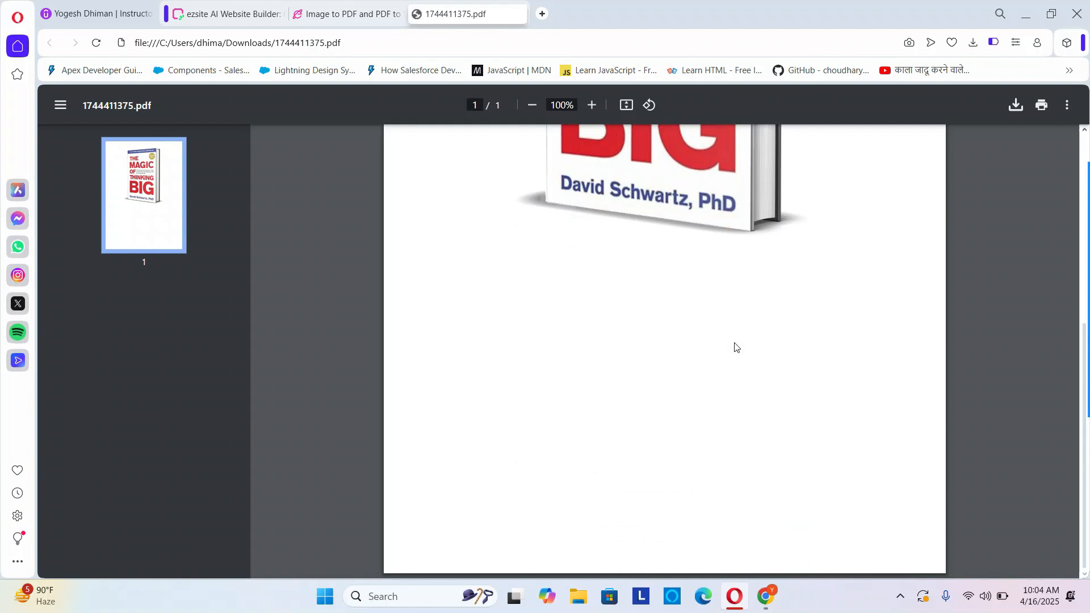
scroll(735, 347, "up", 6)
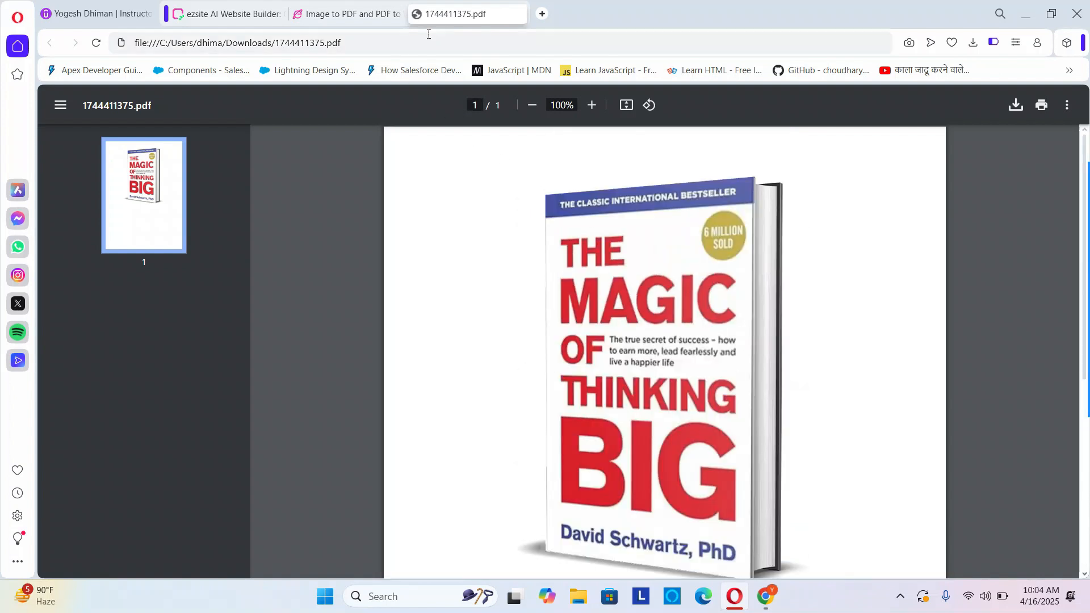
- Close the opened PDF and return to the converter website project in the ezsite workspace
left_click(519, 17)
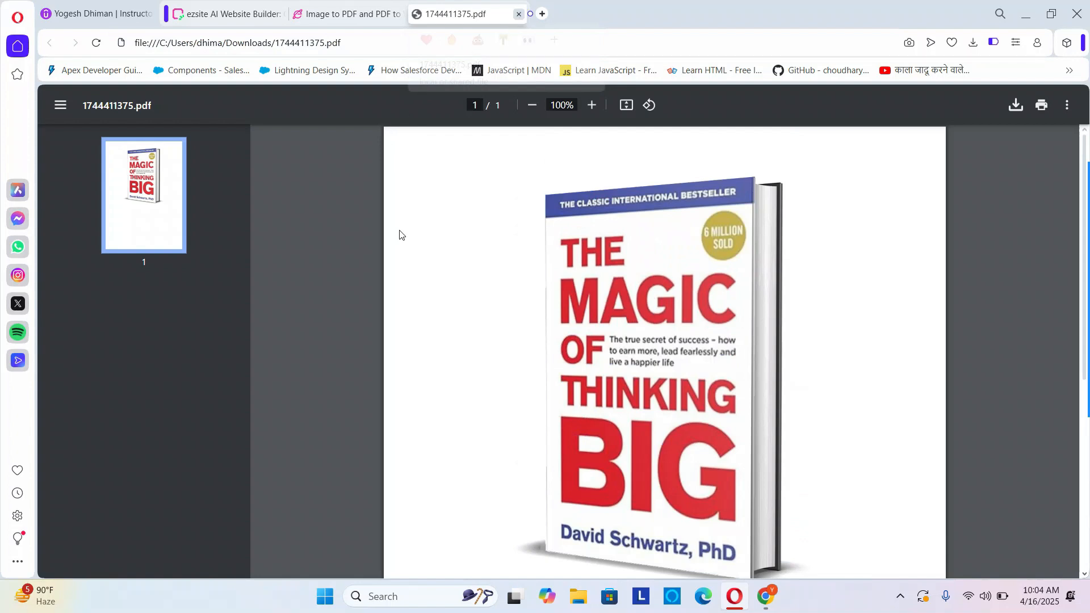
scroll(914, 390, "up", 4)
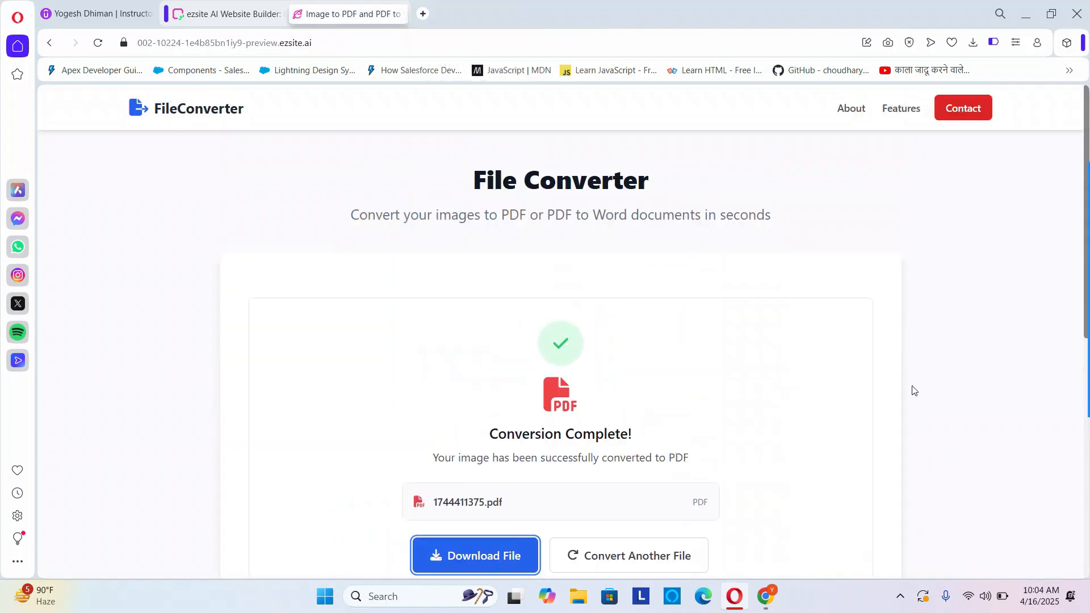
left_click(238, 13)
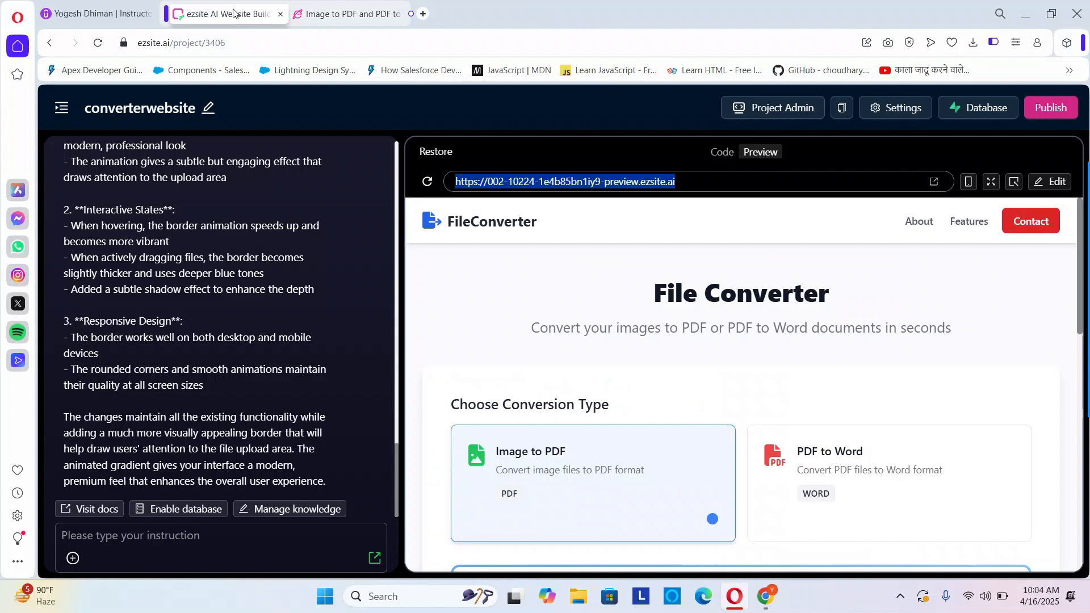
- Show the project list and review the converter website's preview and the chat request for the file upload border
left_click(61, 108)
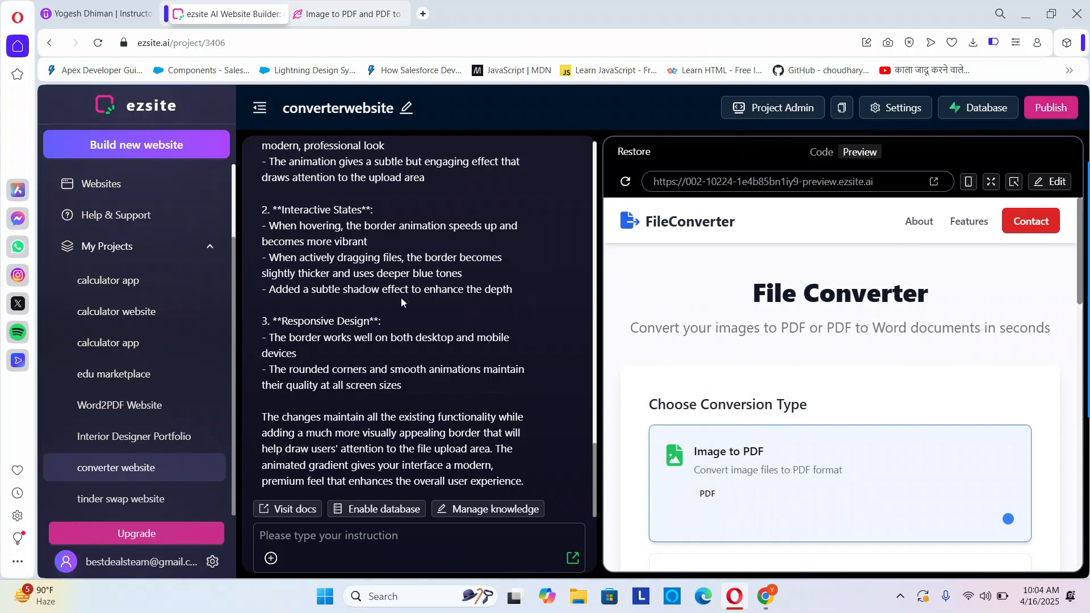
scroll(890, 393, "down", 7)
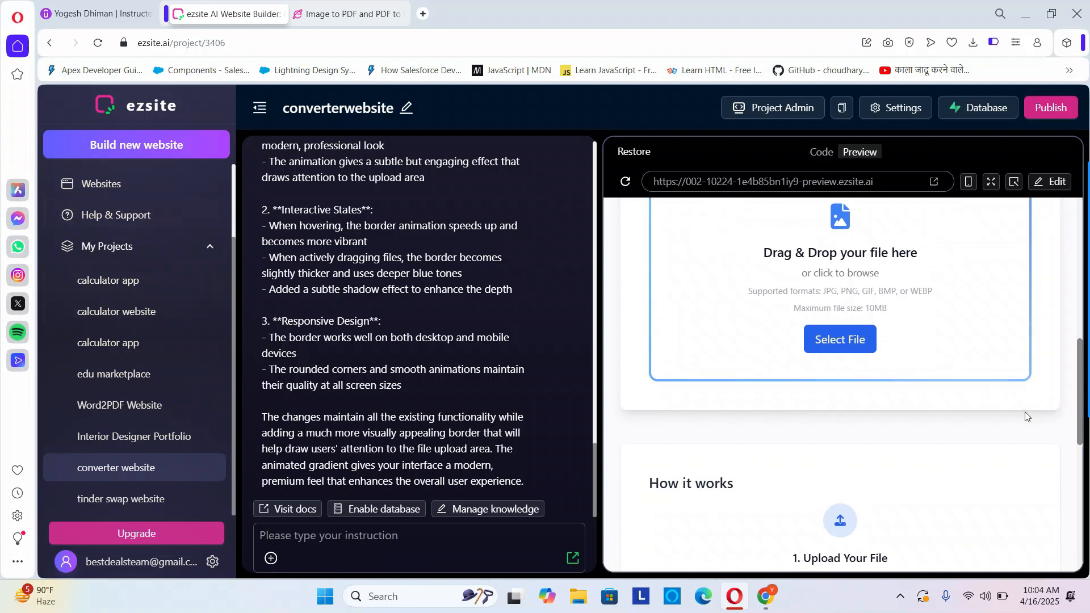
scroll(954, 348, "down", 8)
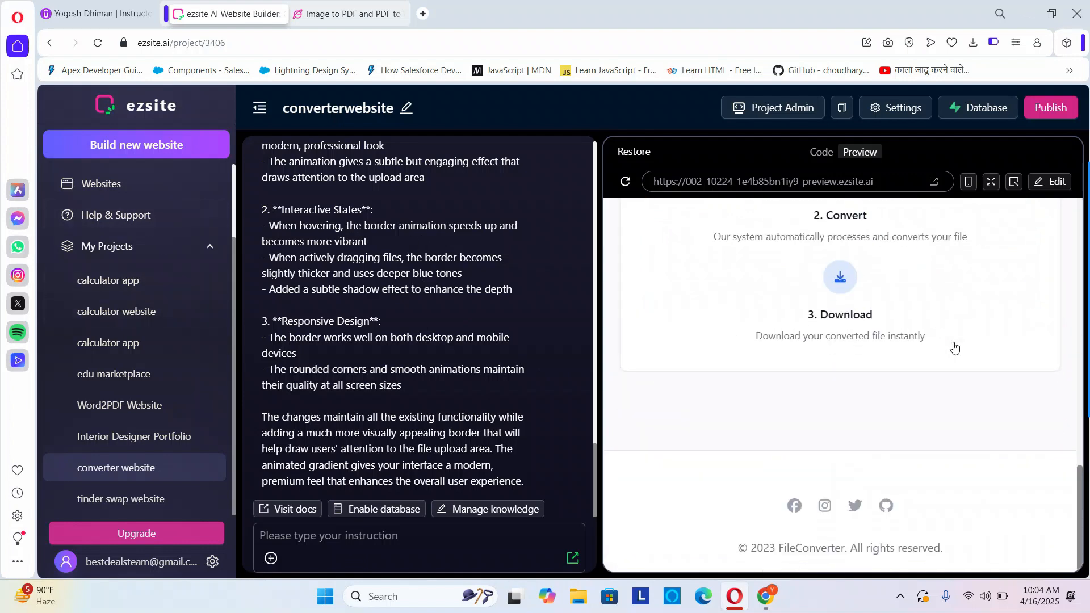
scroll(954, 348, "up", 15)
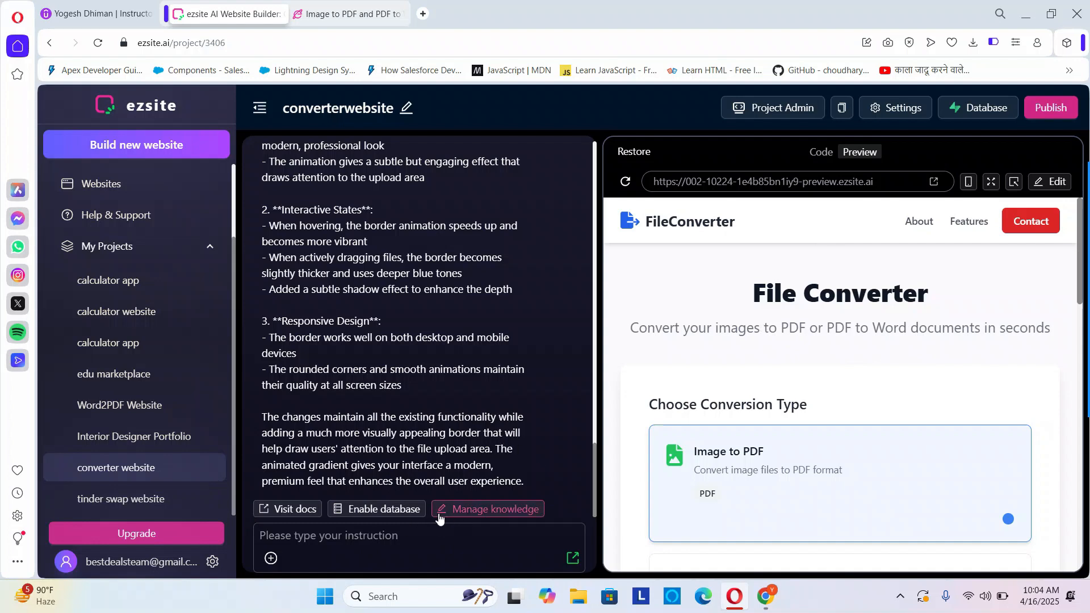
scroll(512, 402, "up", 10)
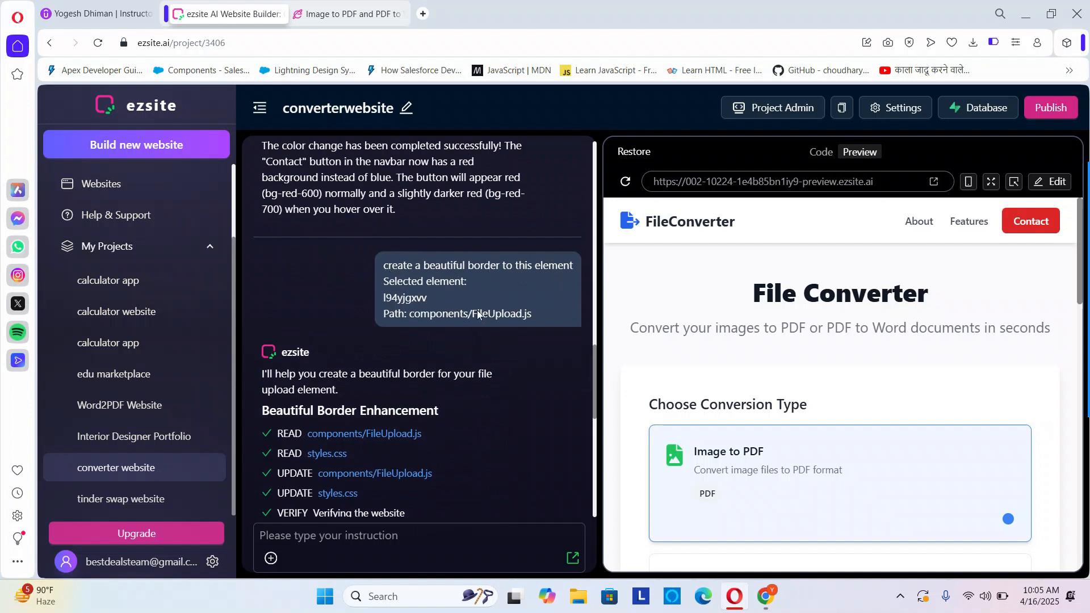
scroll(1012, 446, "down", 6)
scroll(1011, 445, "up", 1)
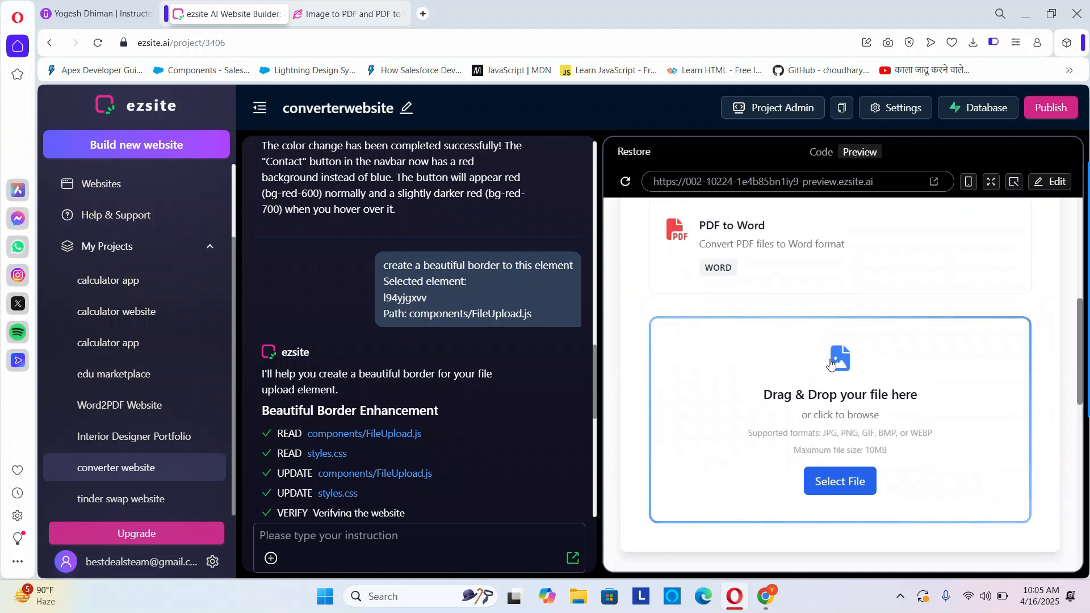
- Turn on preview editing and select the PDF to Word card as the target element for a new instruction
left_click(1048, 182)
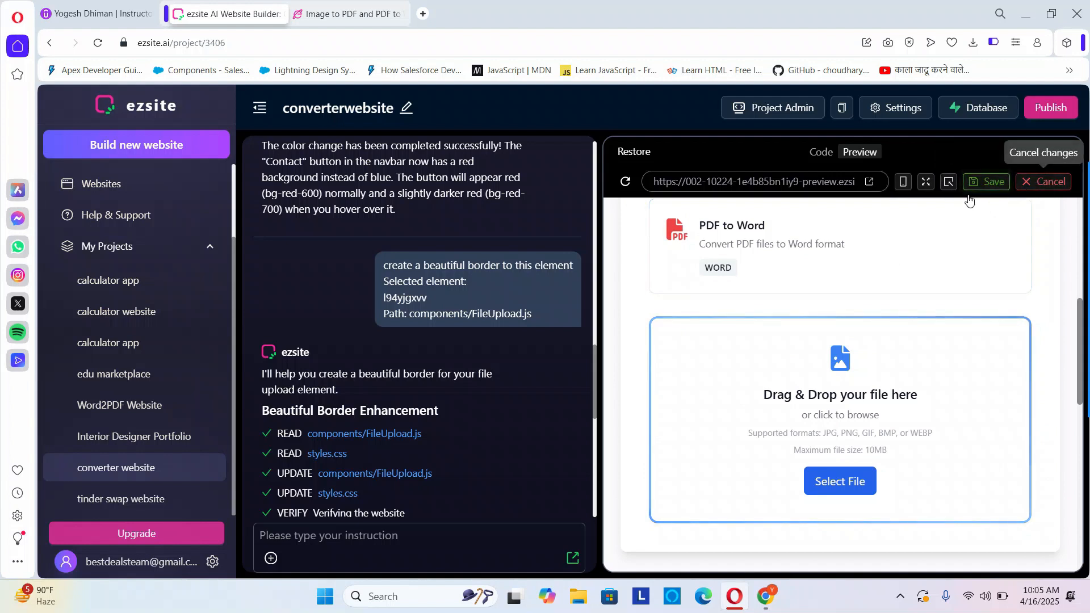
left_click(949, 183)
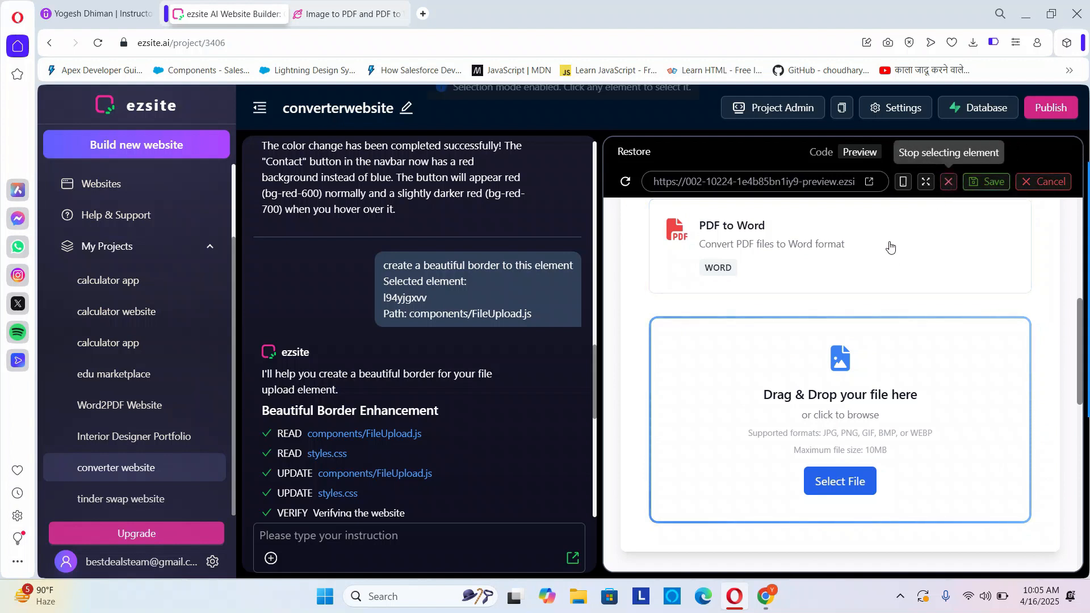
left_click(949, 257)
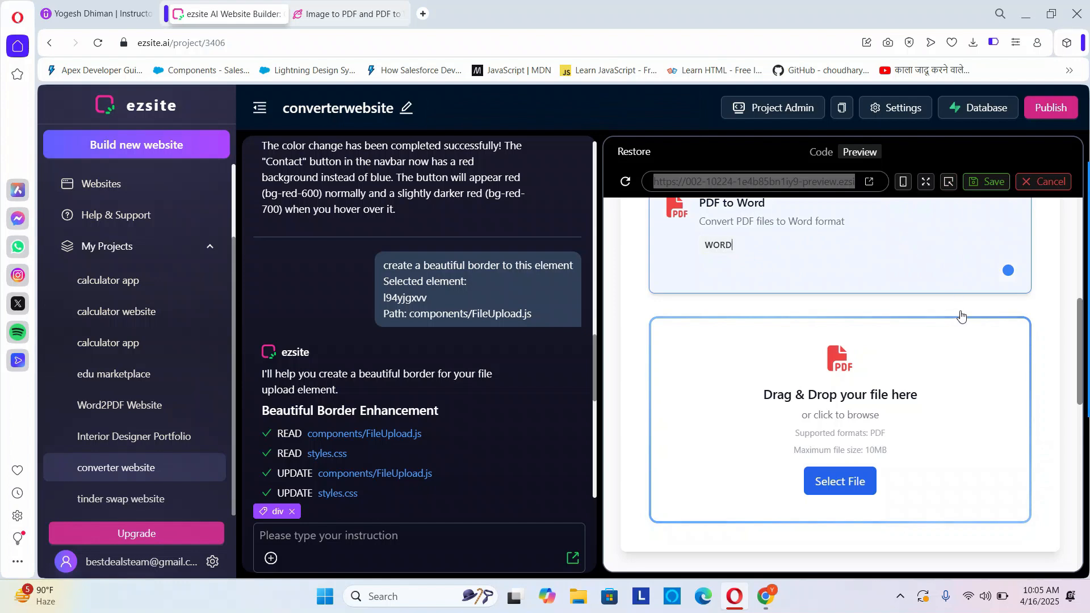
scroll(960, 312, "down", 7)
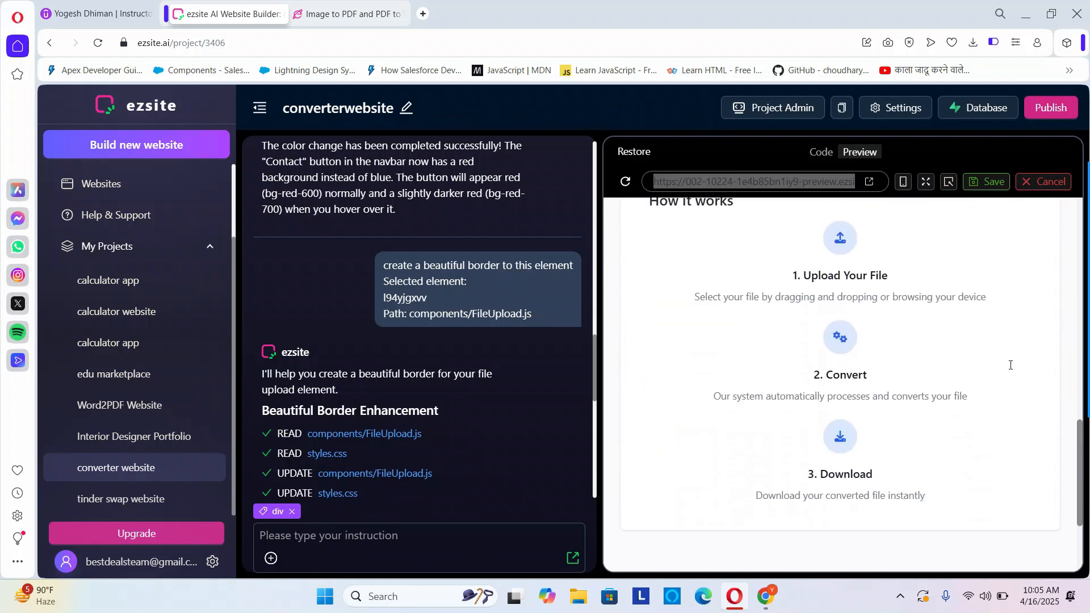
scroll(805, 260, "up", 10)
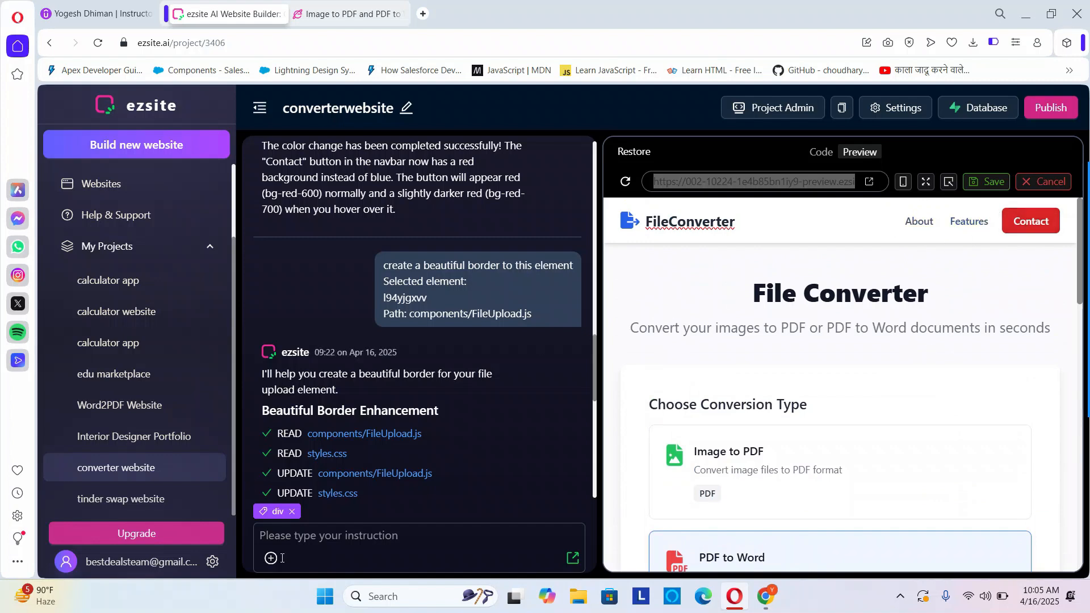
left_click(379, 535)
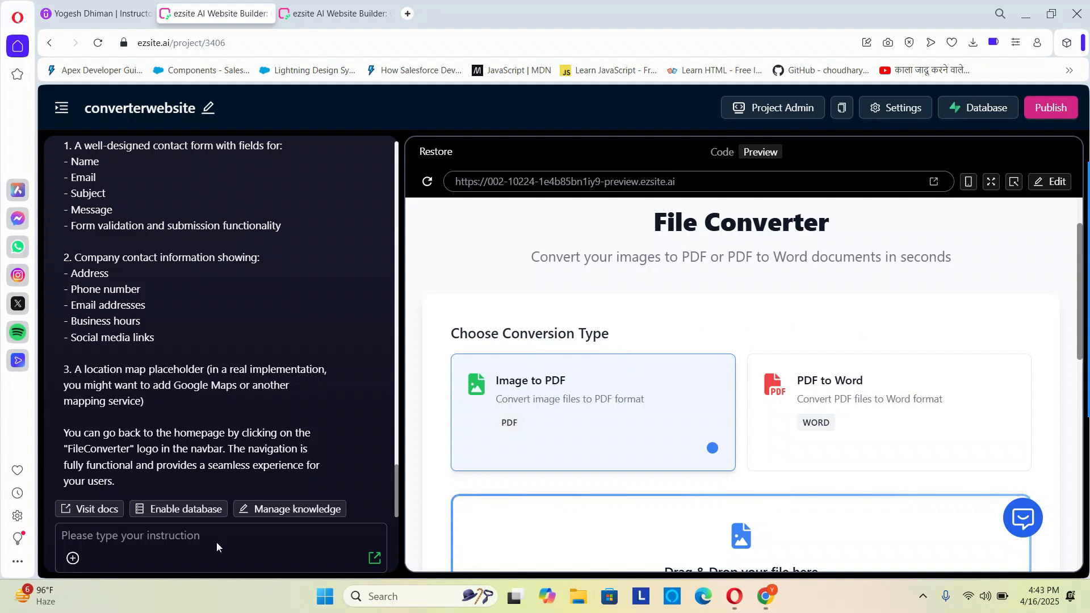
- Write the chat instruction "please add a functionality of converting PDF file to Image converter also on the same page."
left_click(168, 539)
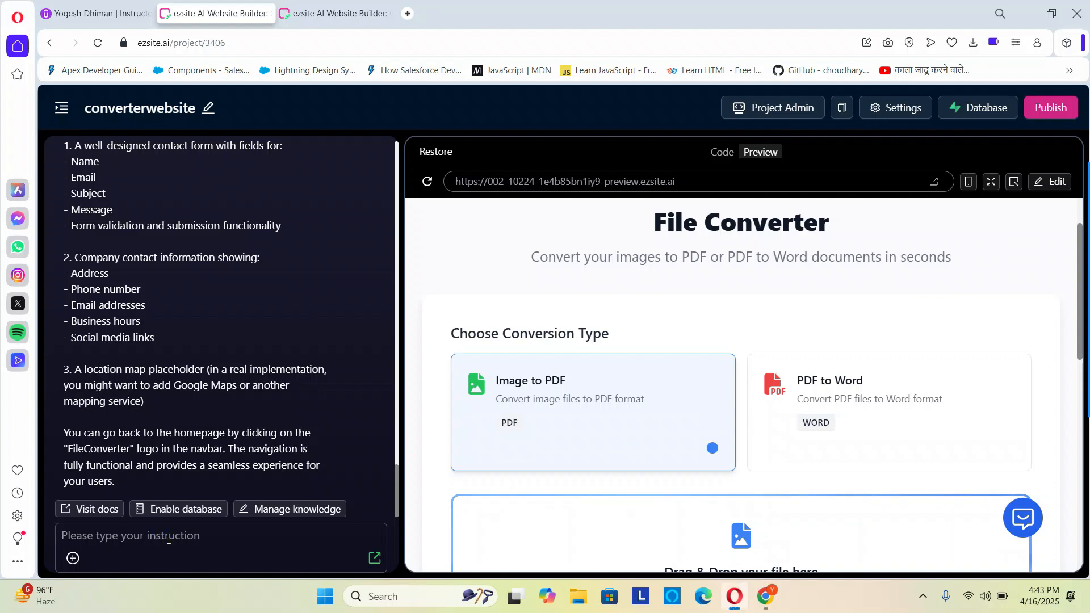
key("Caps_Lock")
type("A")
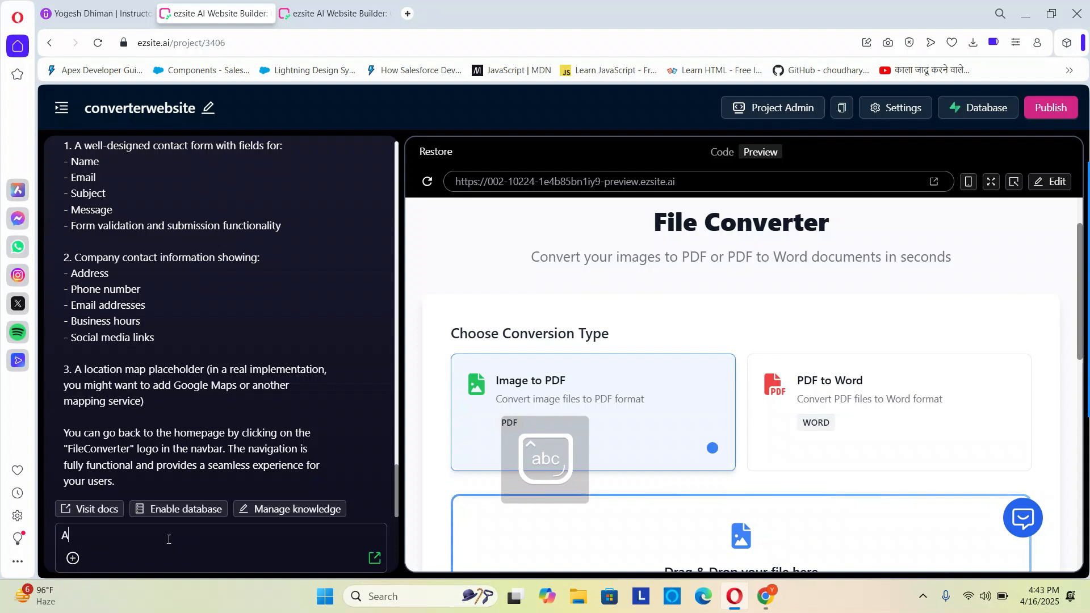
key("BackSpace")
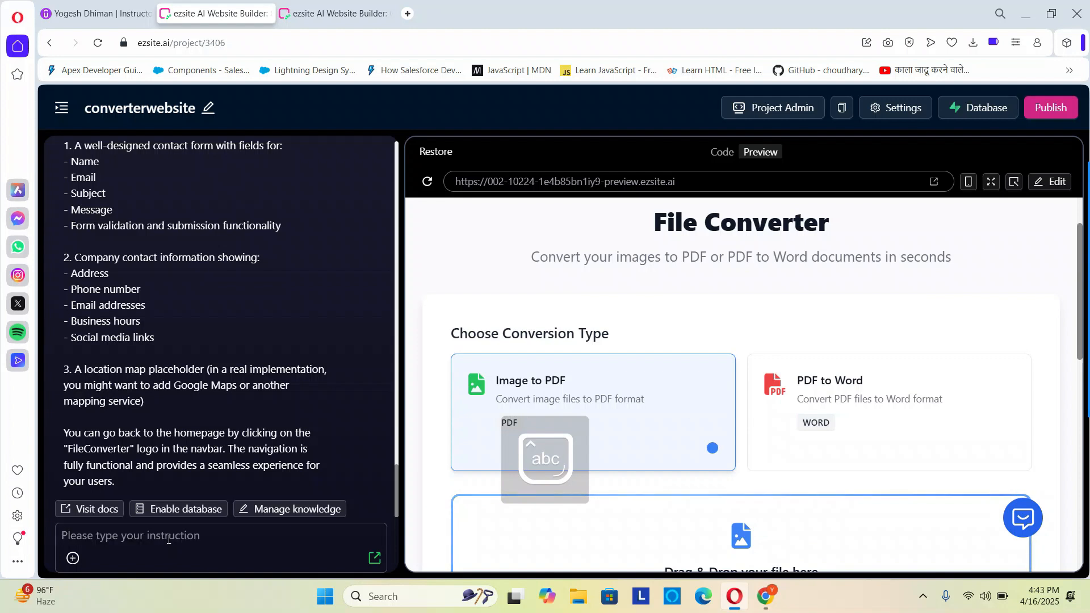
type("pleas")
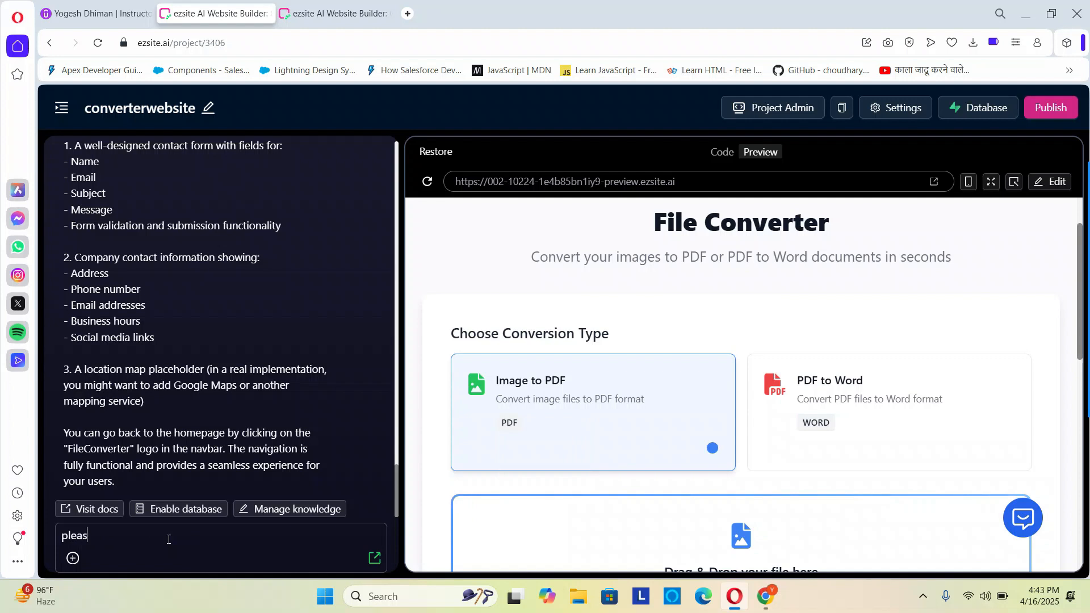
type("e add ")
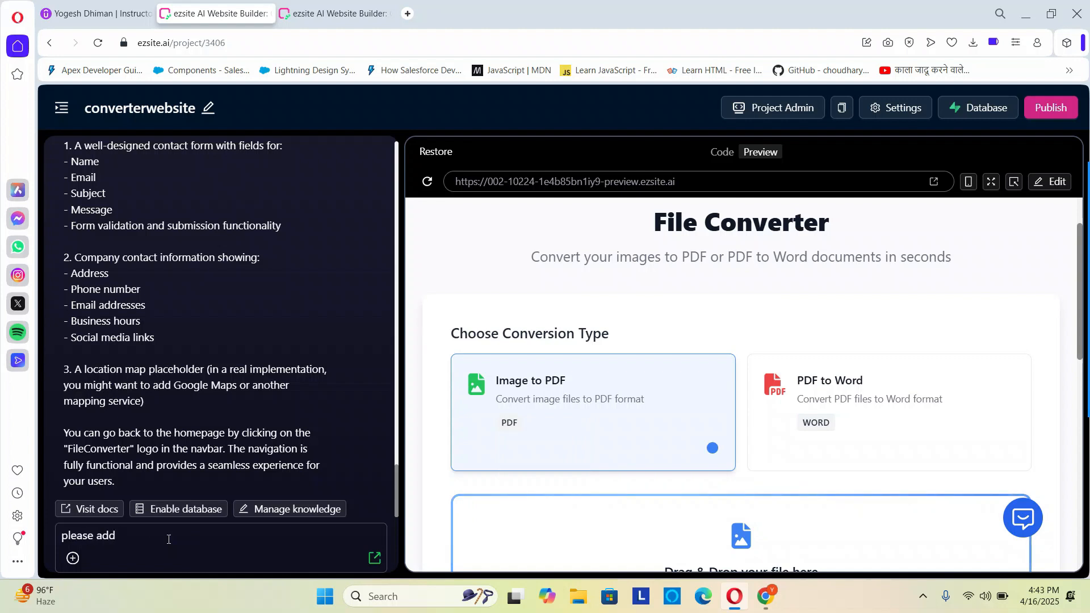
type("a fun")
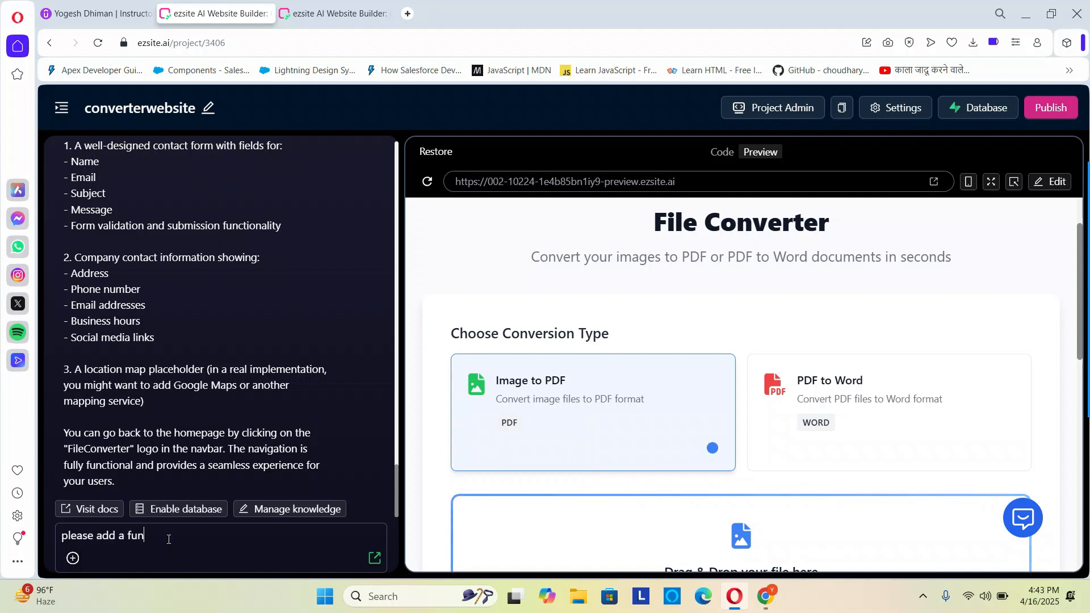
type("ction")
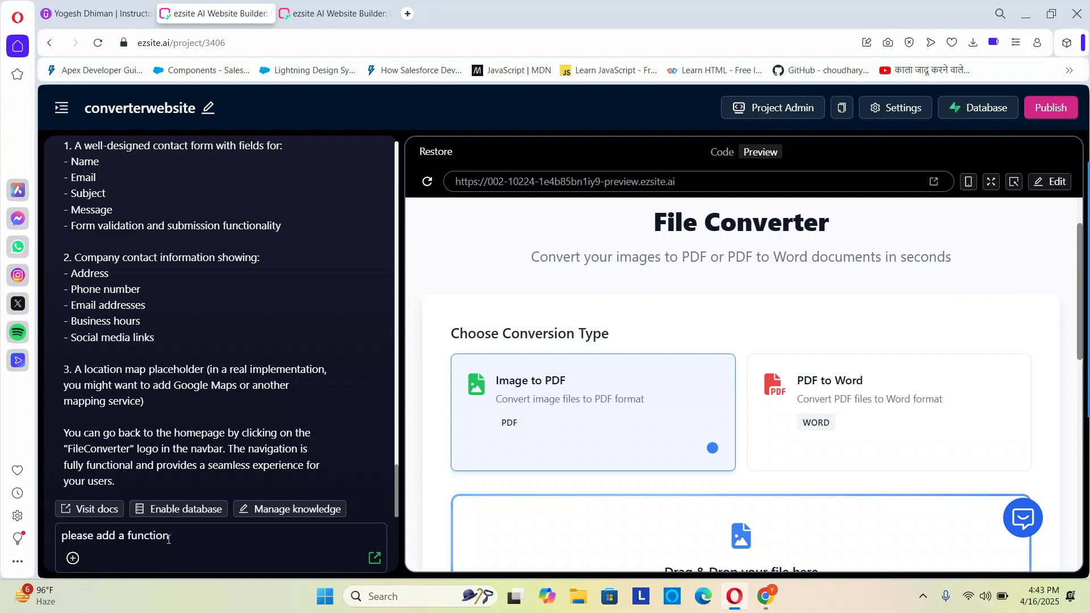
type("ality of")
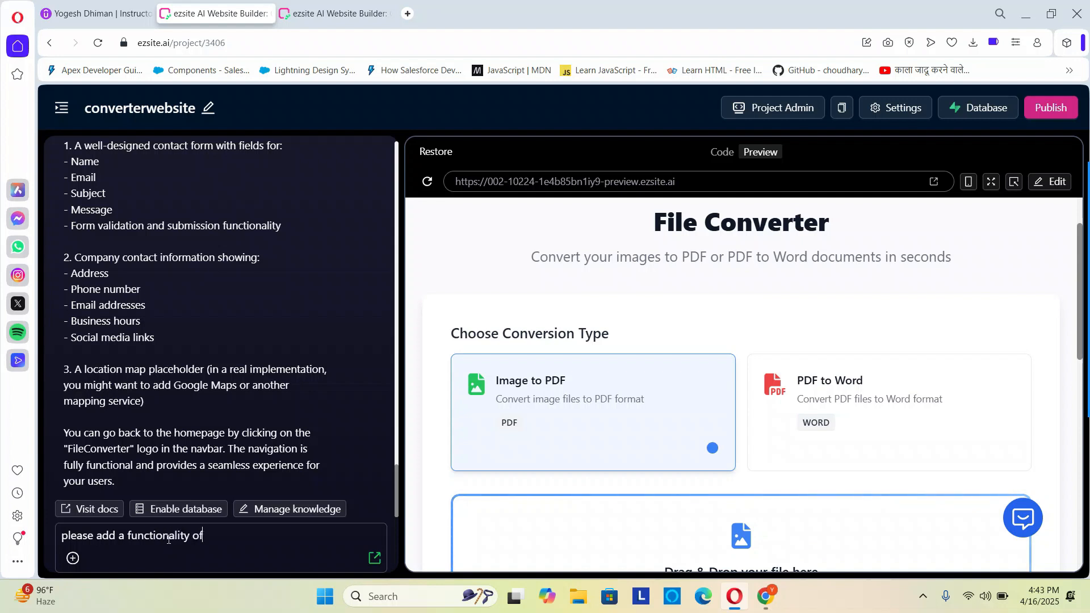
type(" converti")
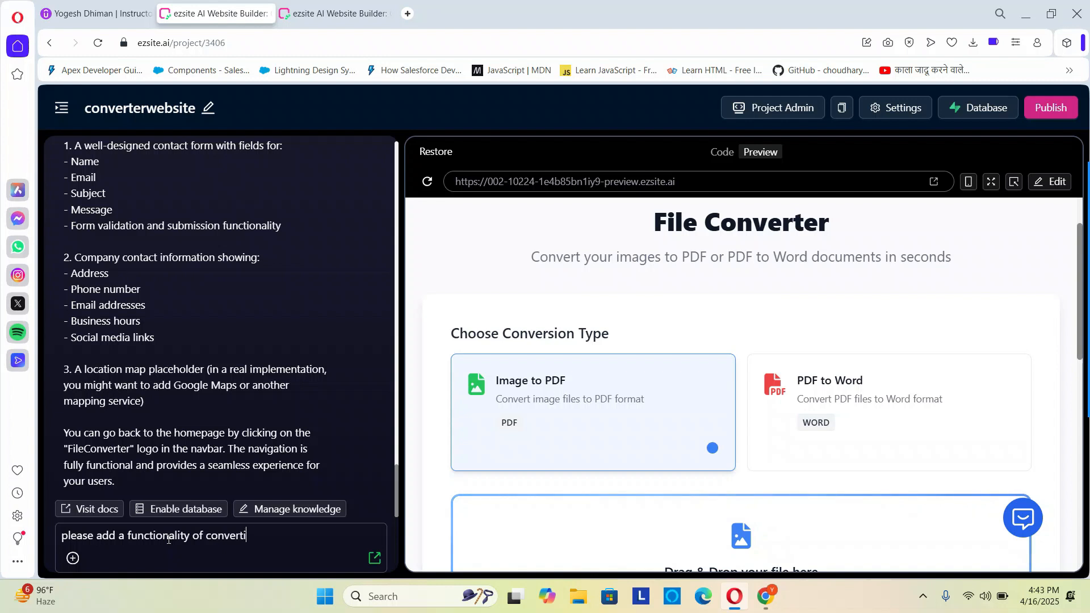
type("ng P")
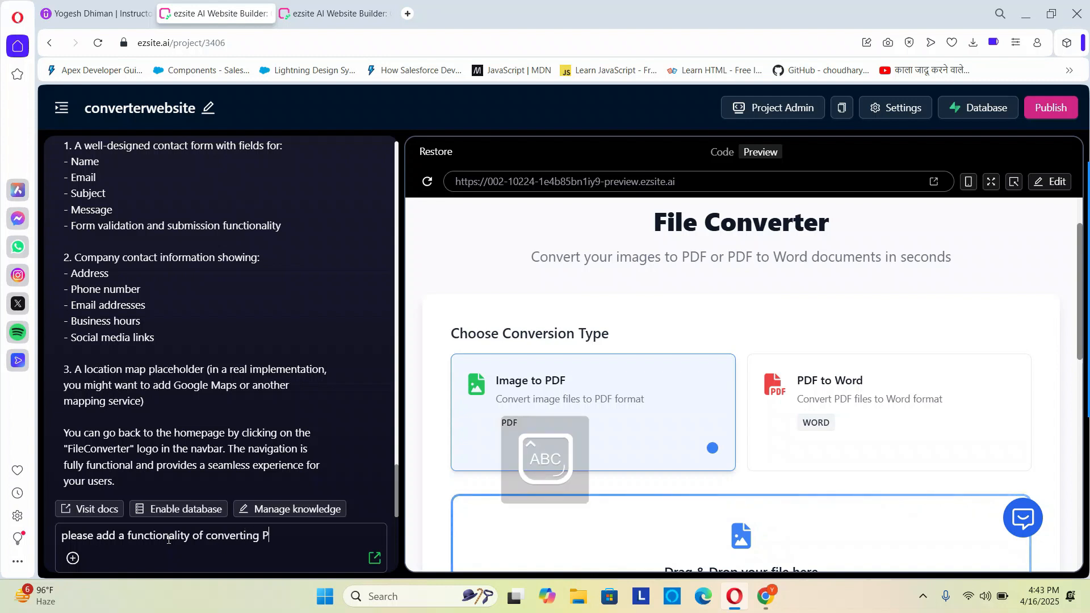
type("DF")
key("Caps_Lock")
type("file")
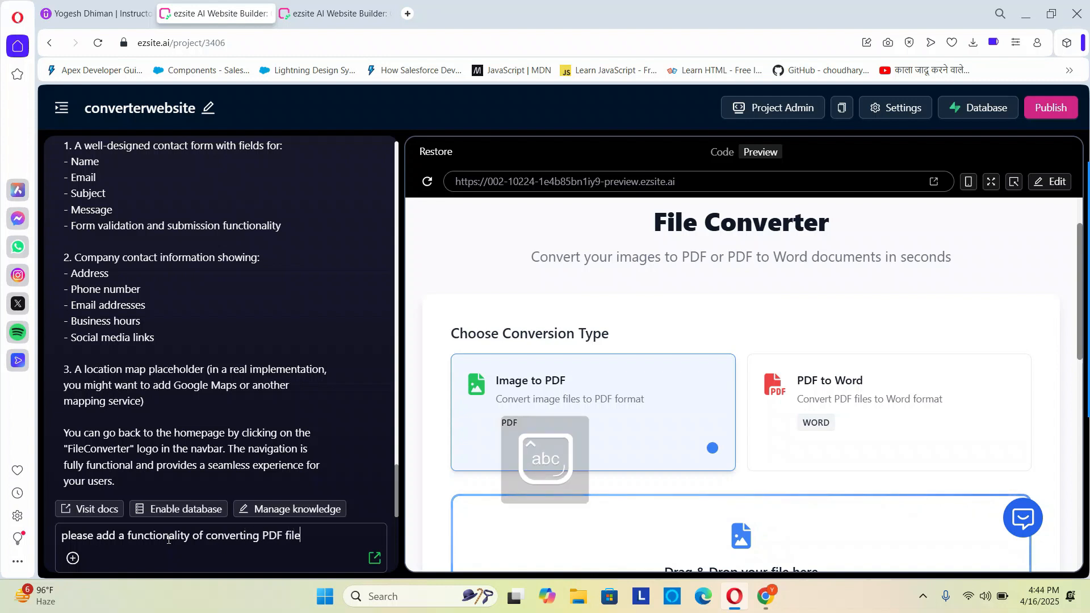
type(" to")
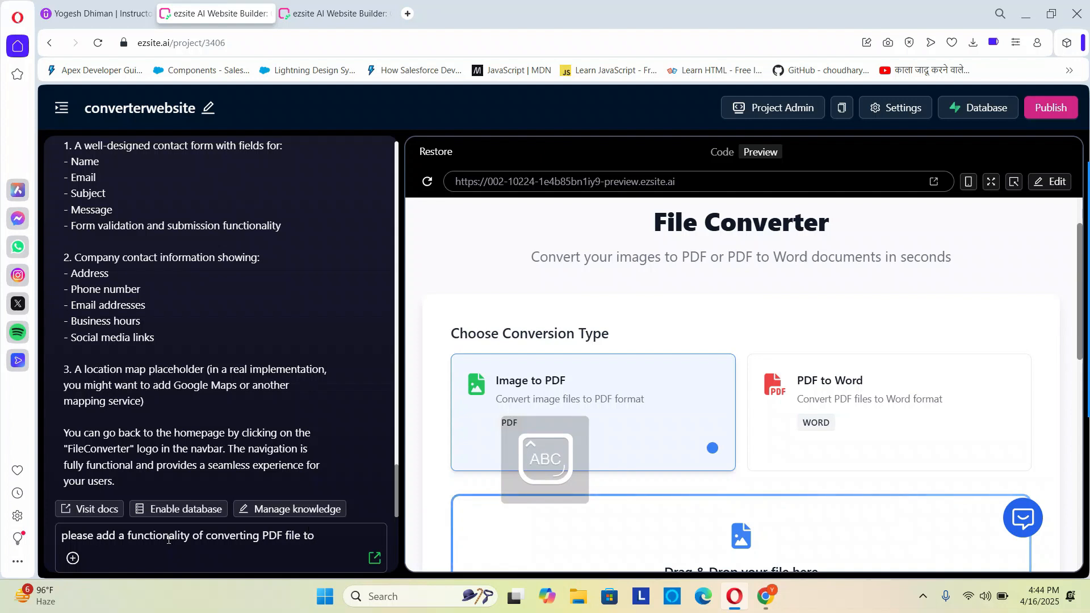
type(" Image ")
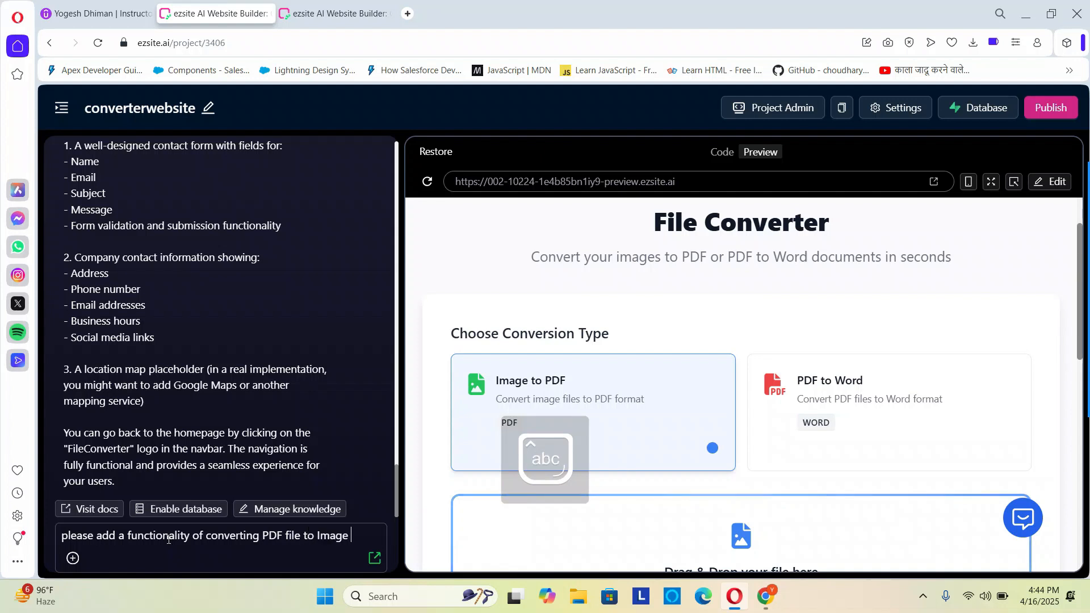
type("conv")
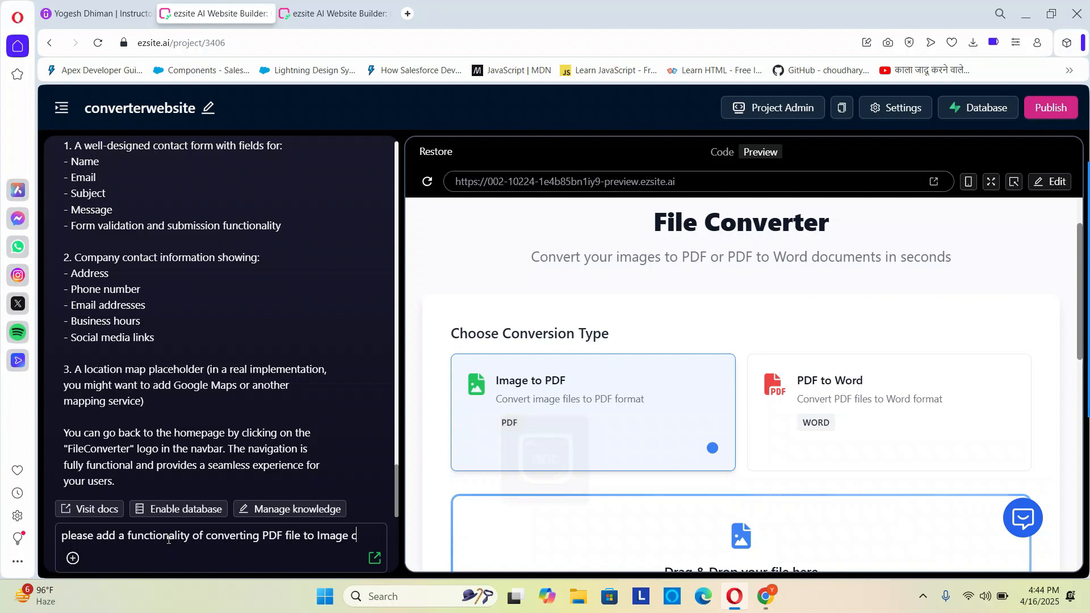
type("erter")
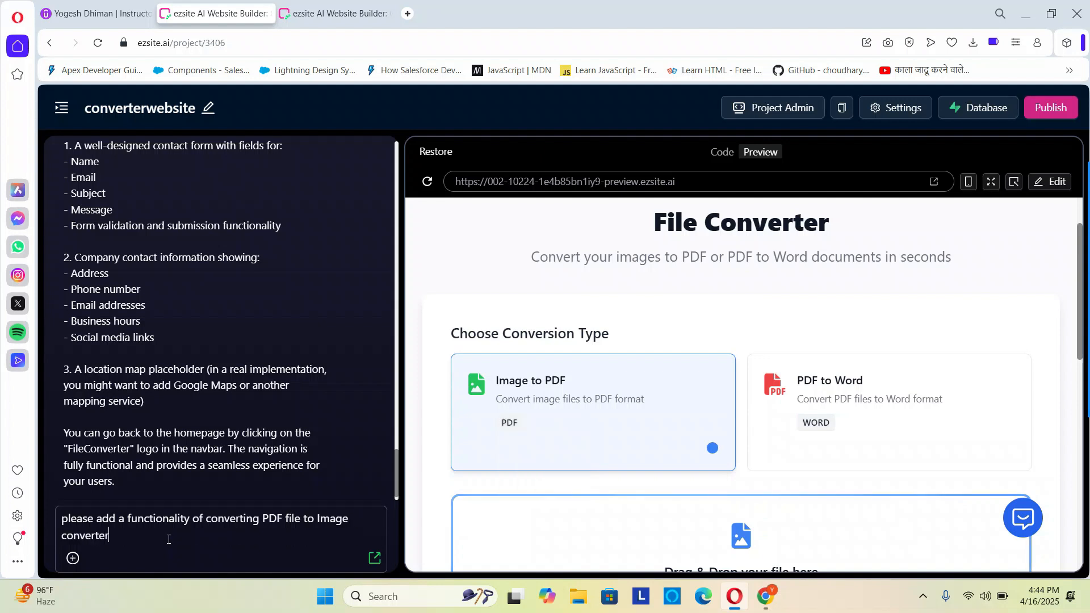
type(" a")
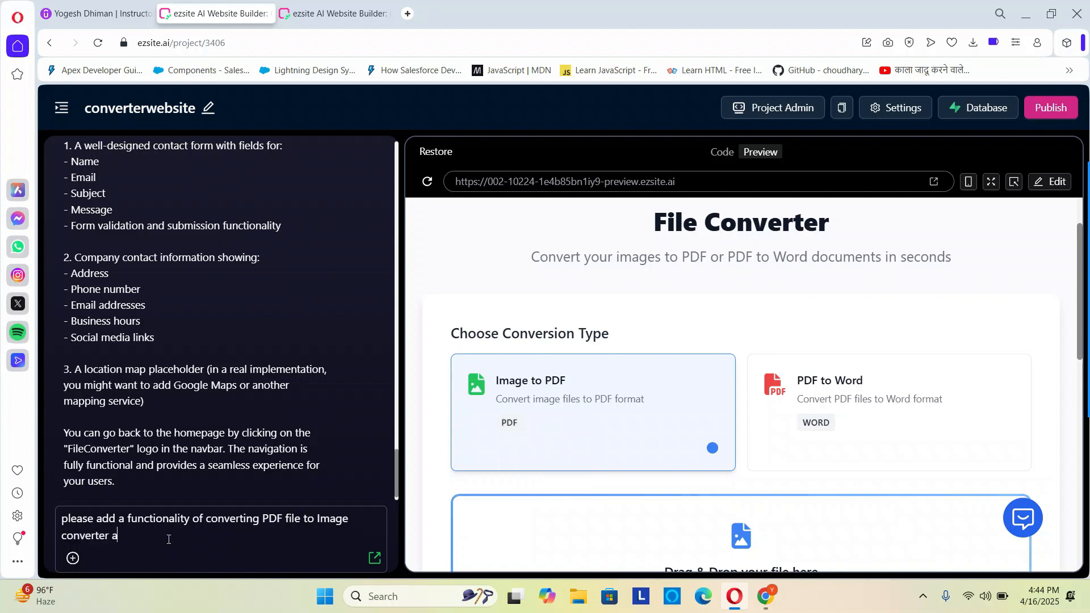
type("lso on ")
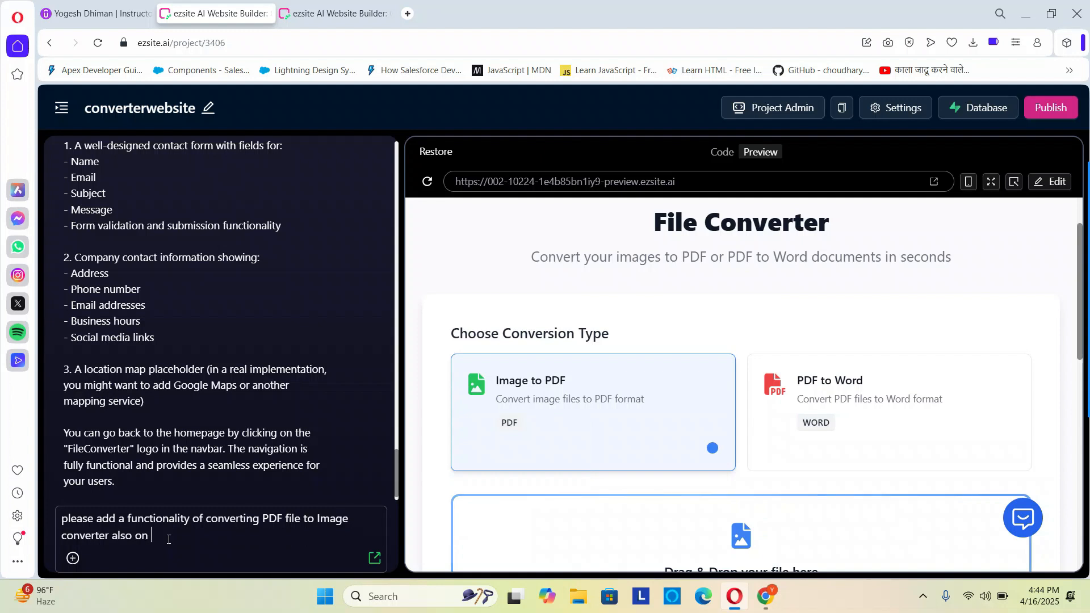
type("the")
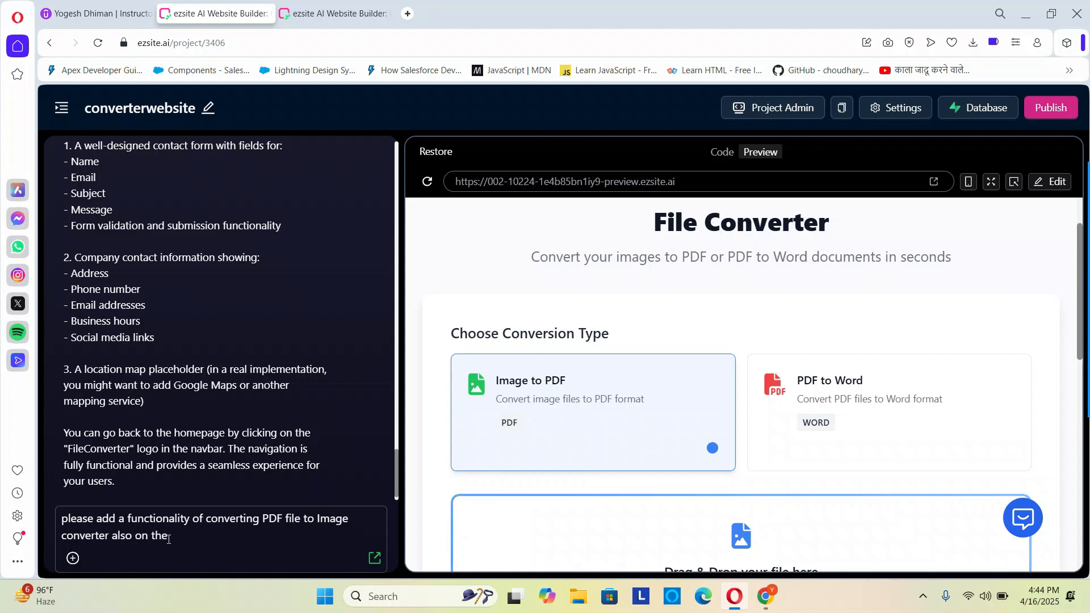
type(" same pa")
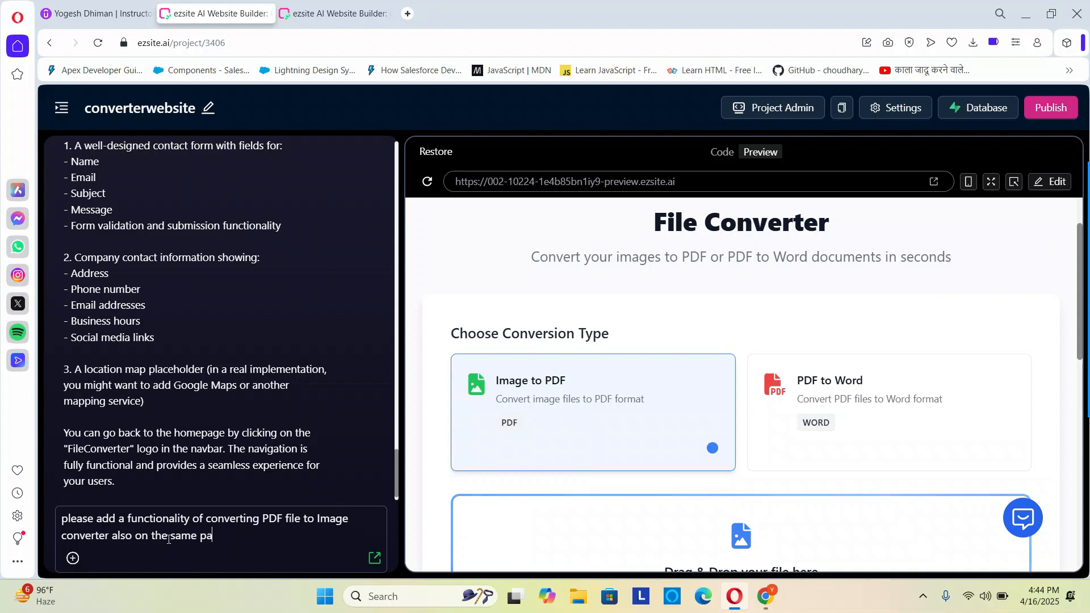
type("ge.")
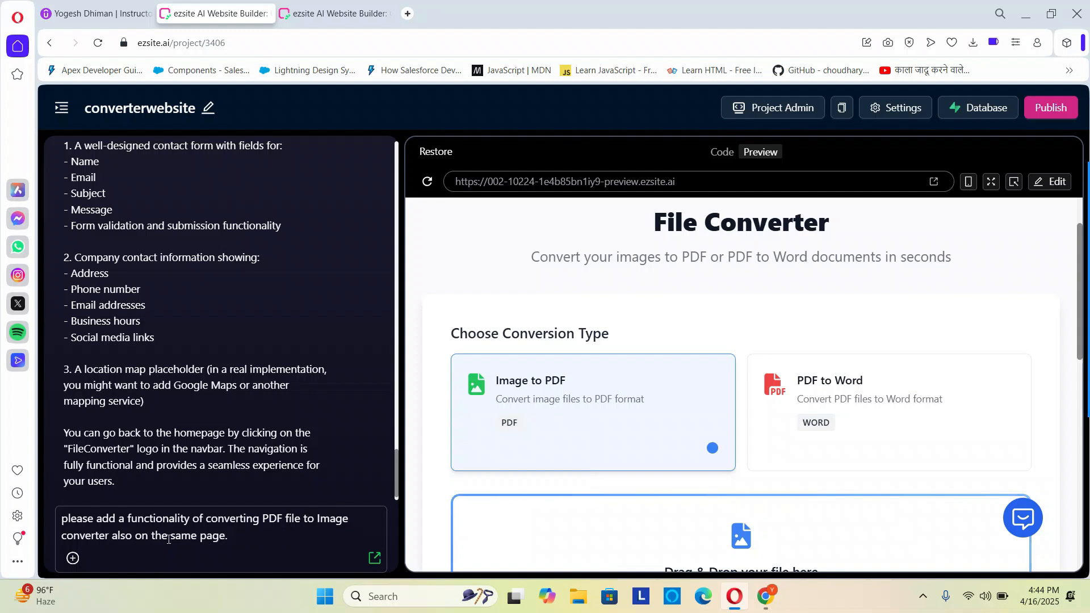
- Add "Also add the About Us PAGE" to the PDF to Image instruction and send it
key("Caps_Lock")
type("Also")
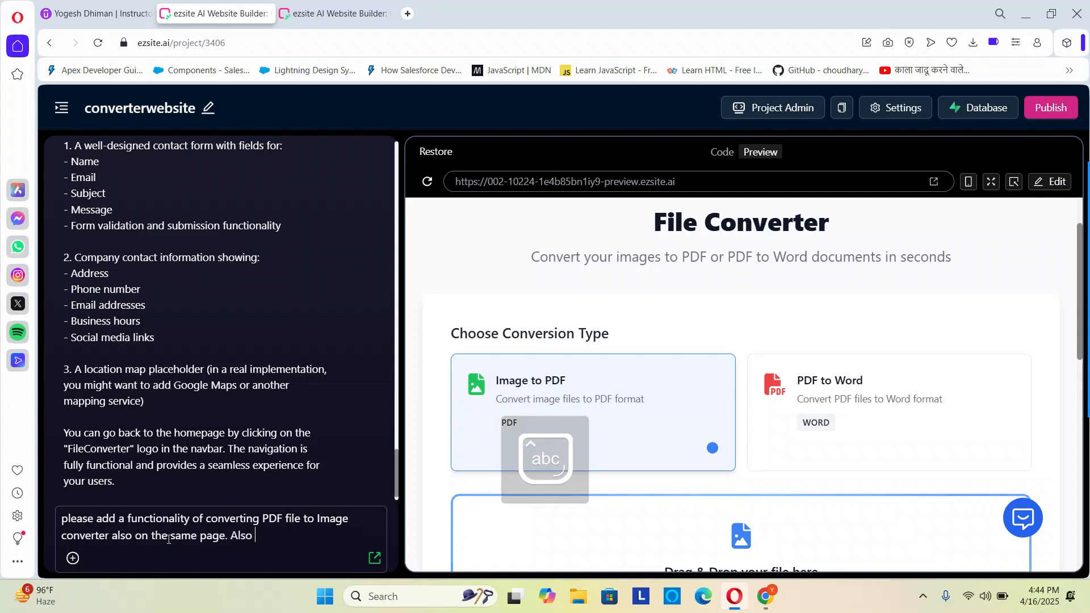
type(" a")
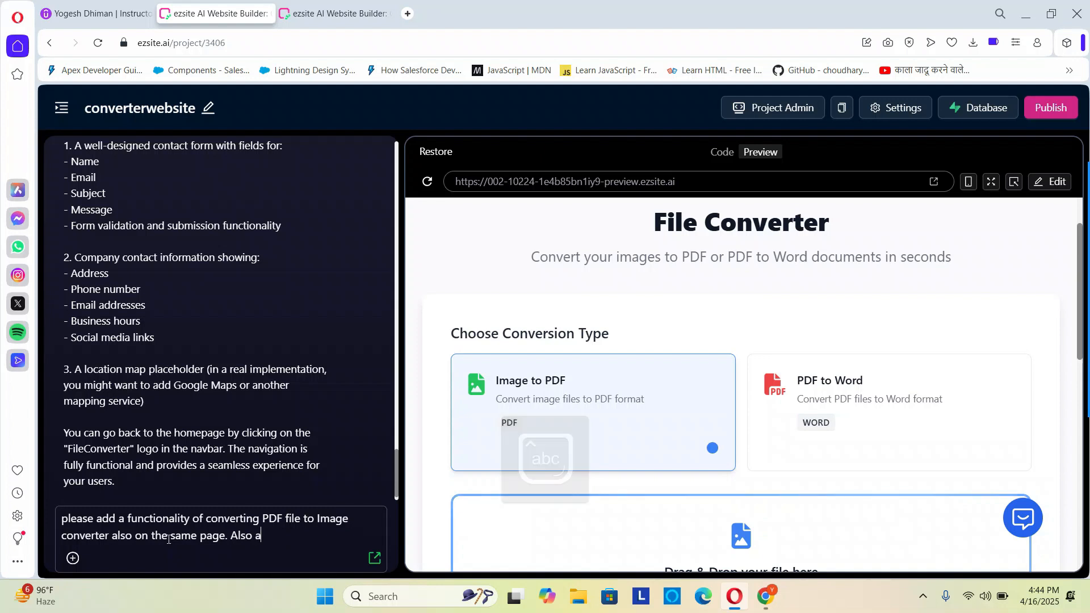
type("dd the")
key("Caps_Lock")
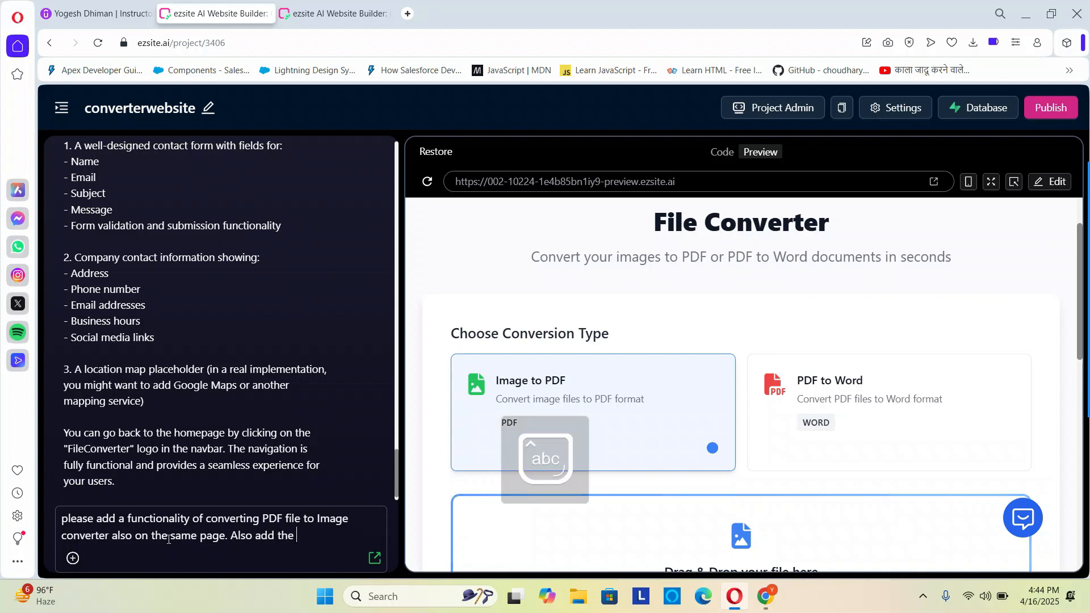
type("About Us")
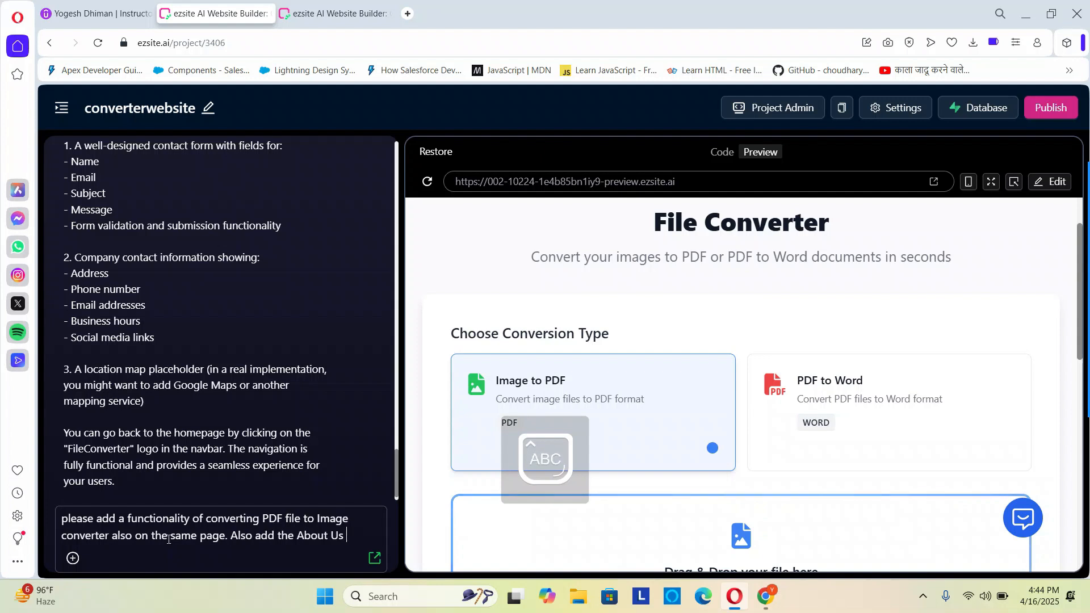
key("Caps_Lock")
type("PAGE")
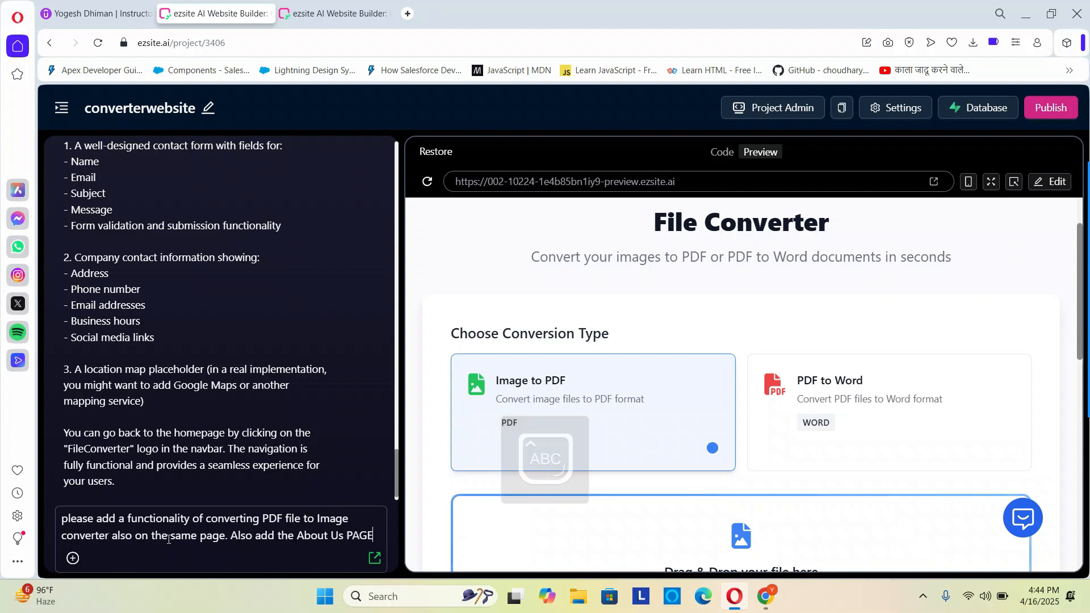
key("Caps_Lock")
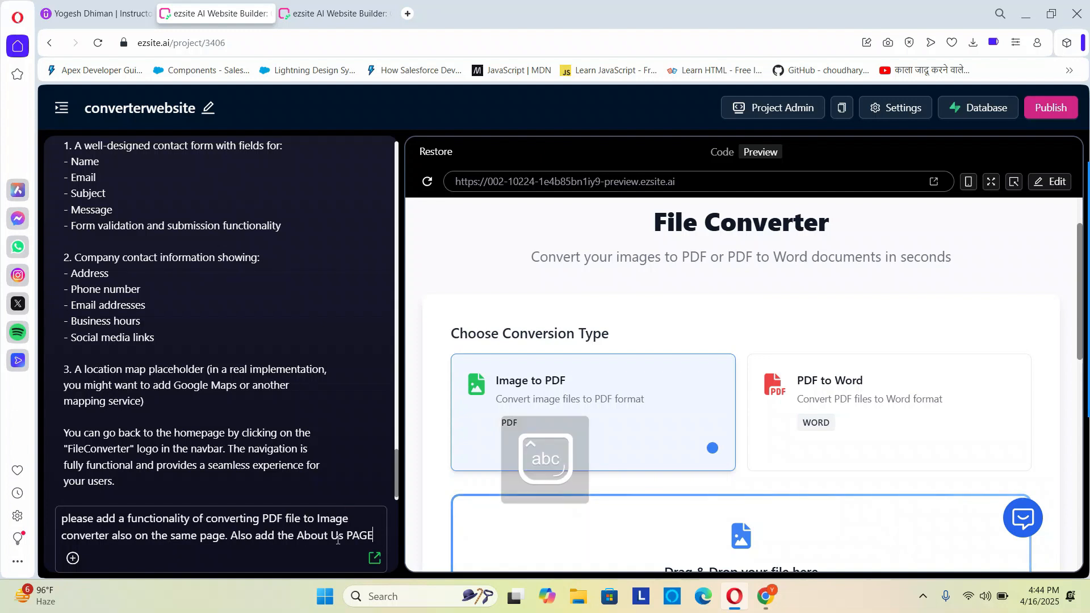
scroll(888, 428, "up", 1)
scroll(728, 442, "down", 5)
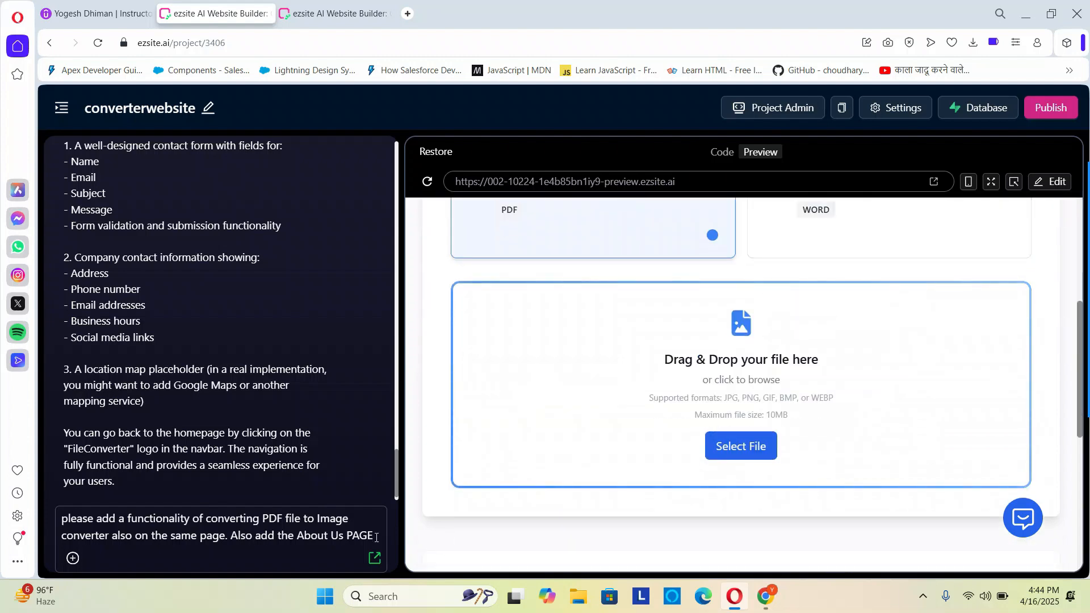
key("Return")
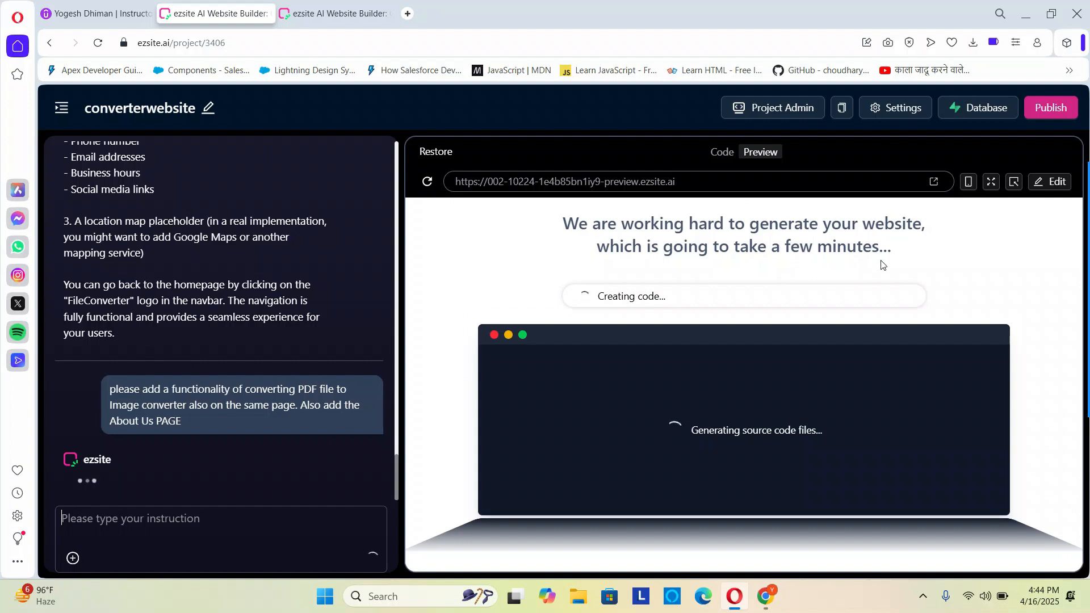
left_click_drag(784, 246, 910, 259)
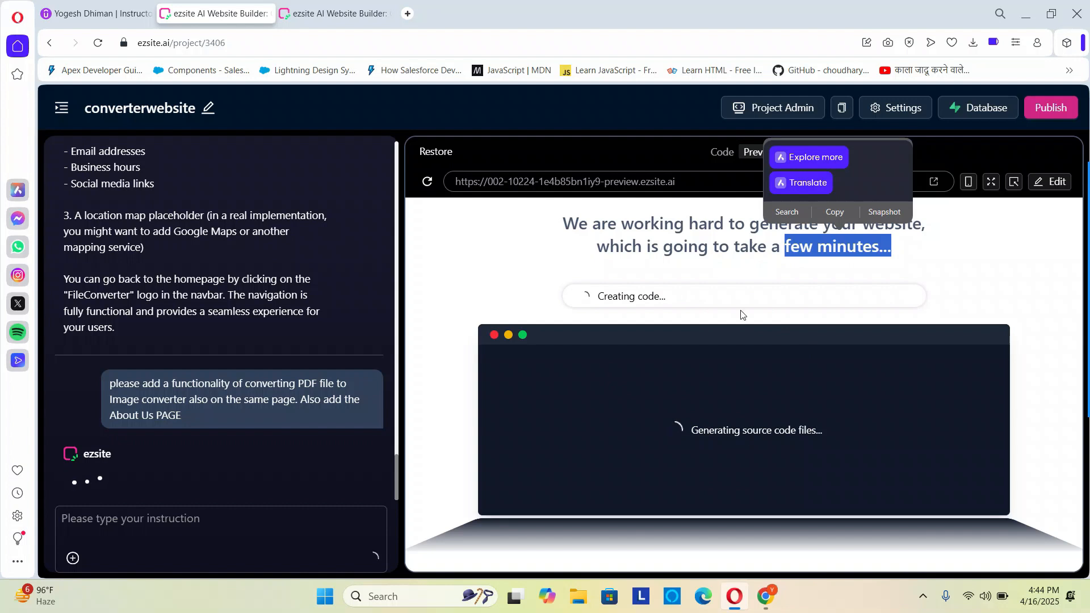
left_click(999, 247)
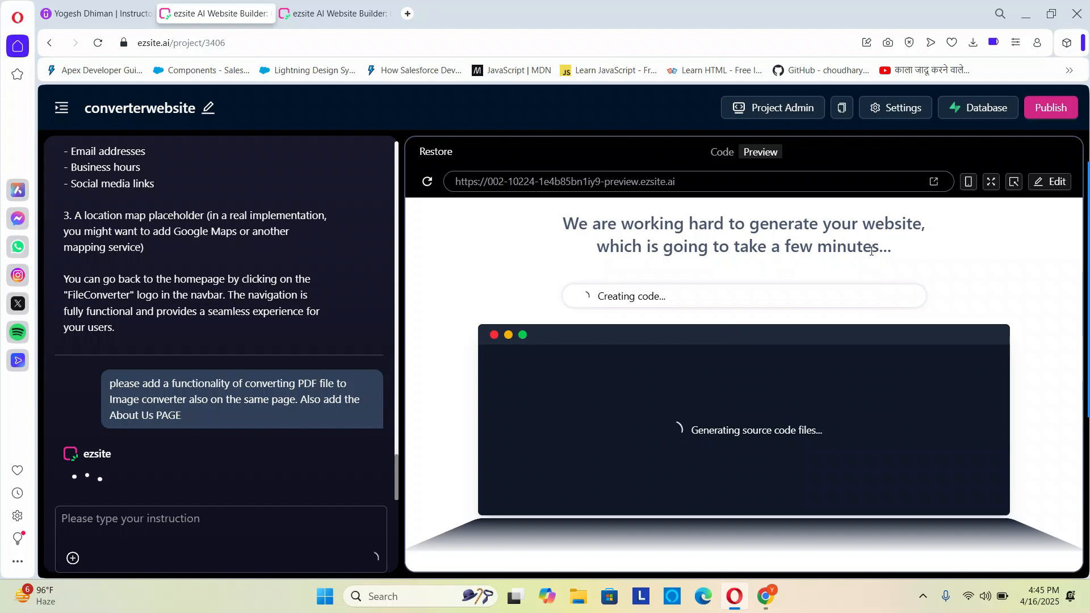
- Open the tinder swap website project and load its preview address in a new browser tab
left_click(62, 107)
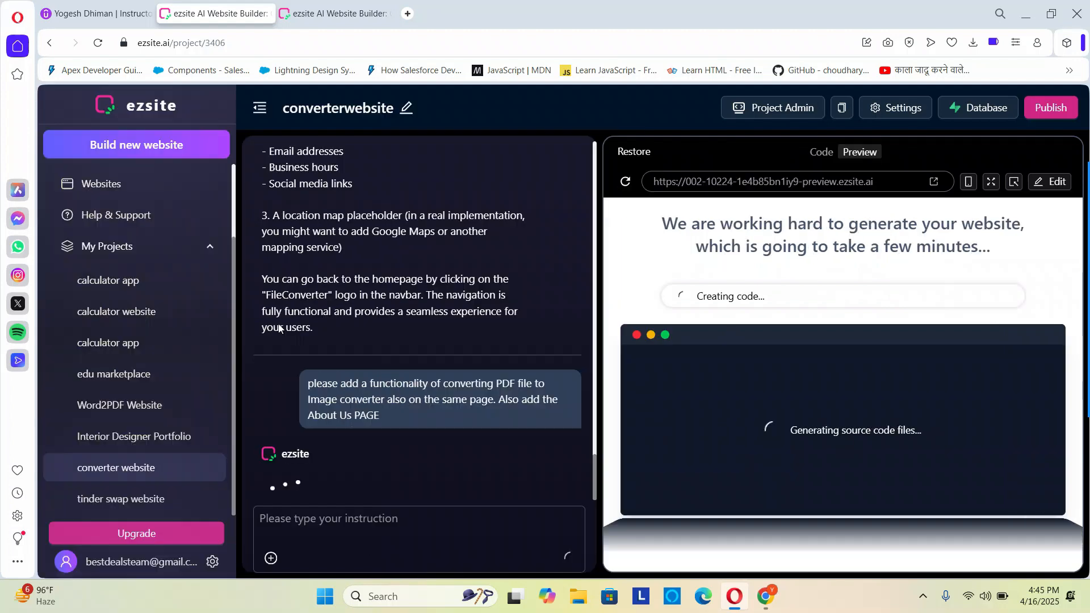
left_click(124, 503)
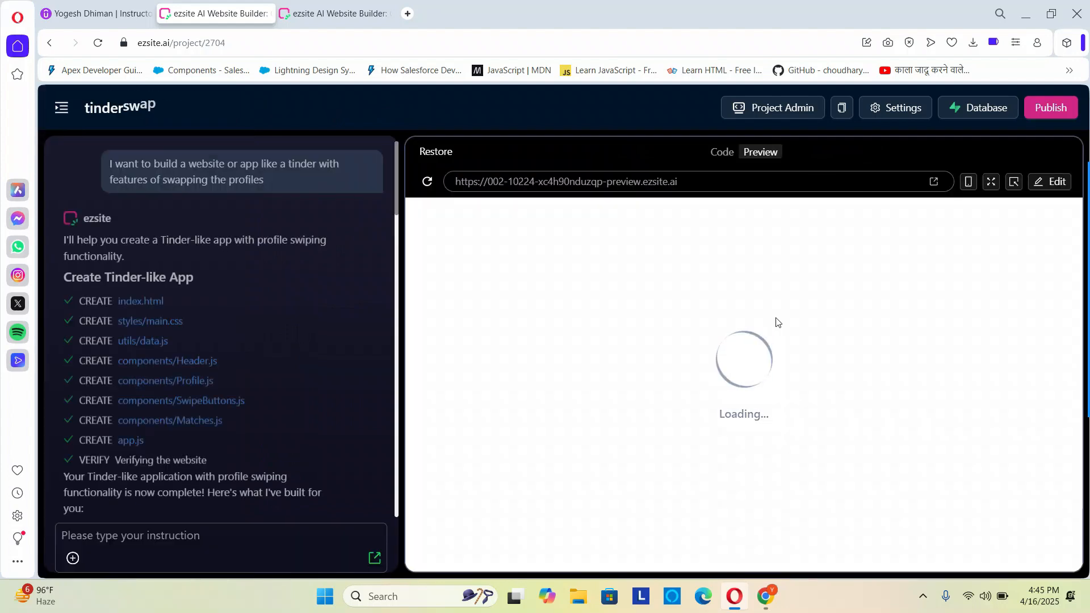
left_click(699, 182)
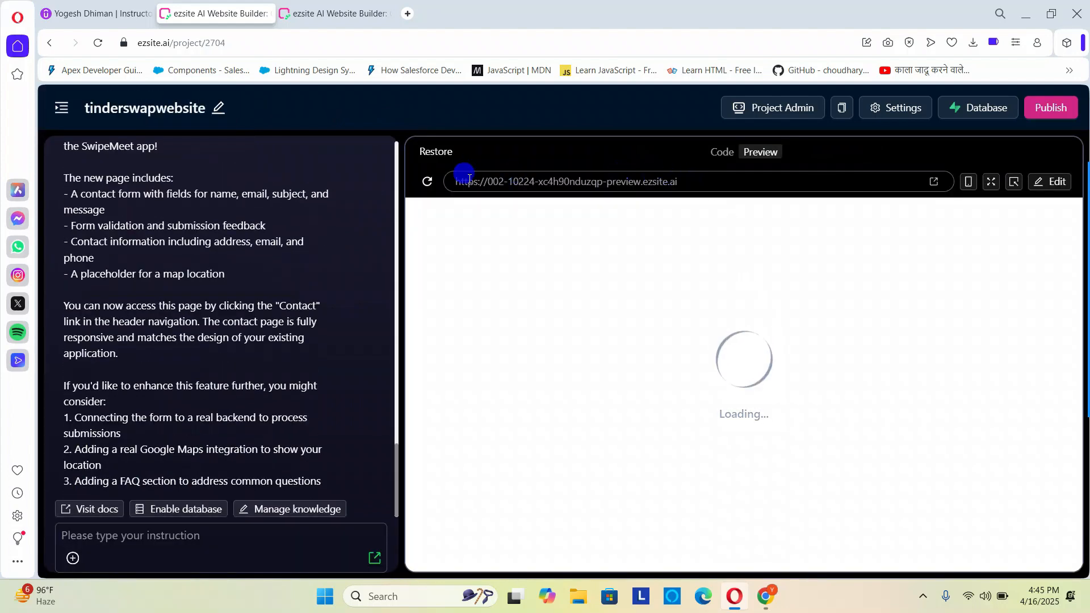
triple_click(457, 181)
key("ctrl+c")
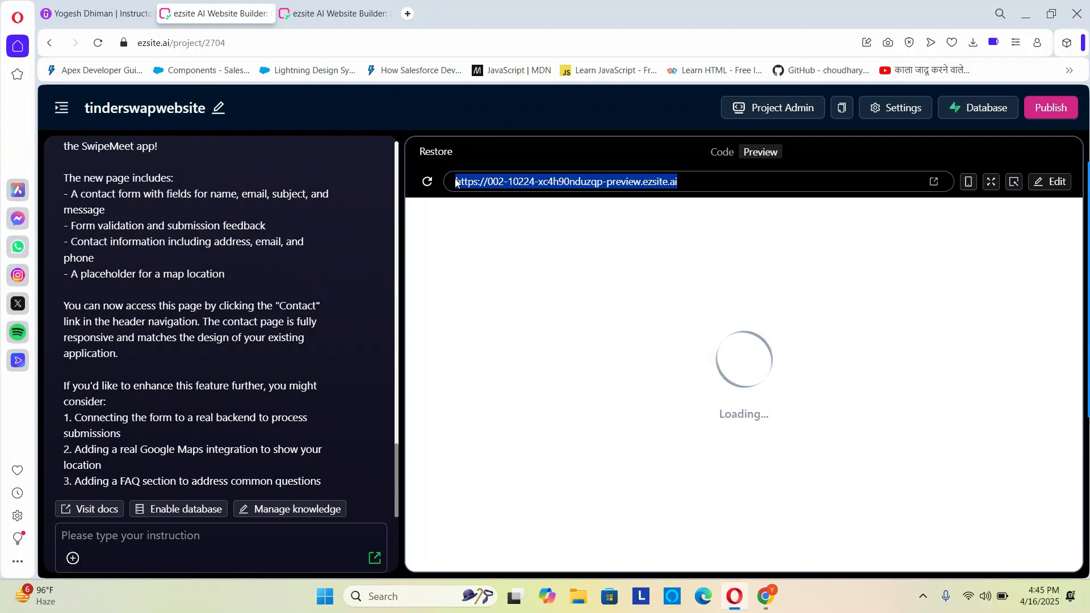
left_click(407, 13)
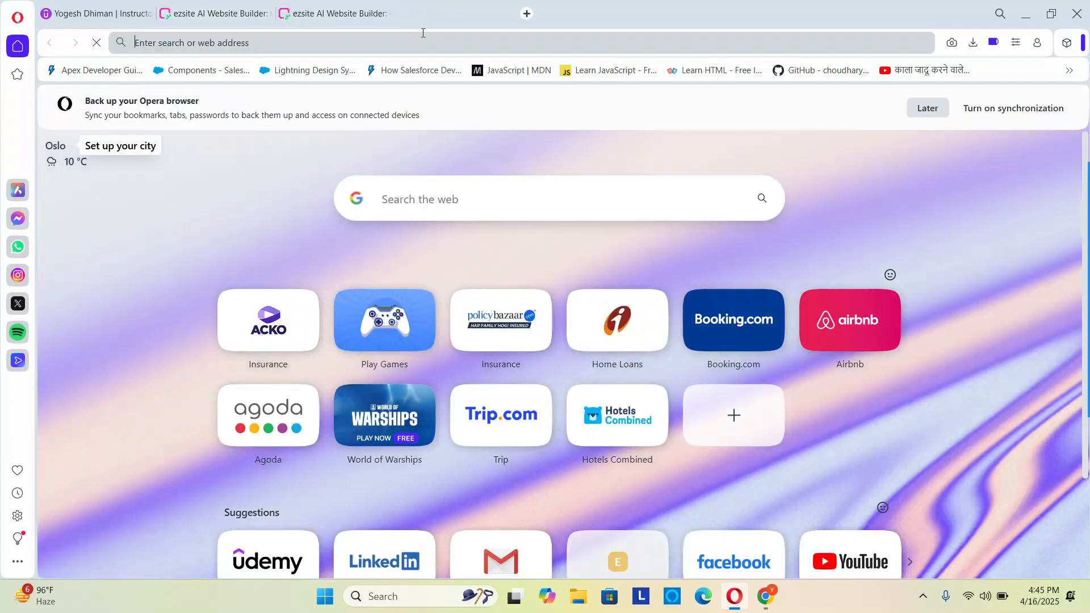
left_click(423, 33)
key("ctrl+v")
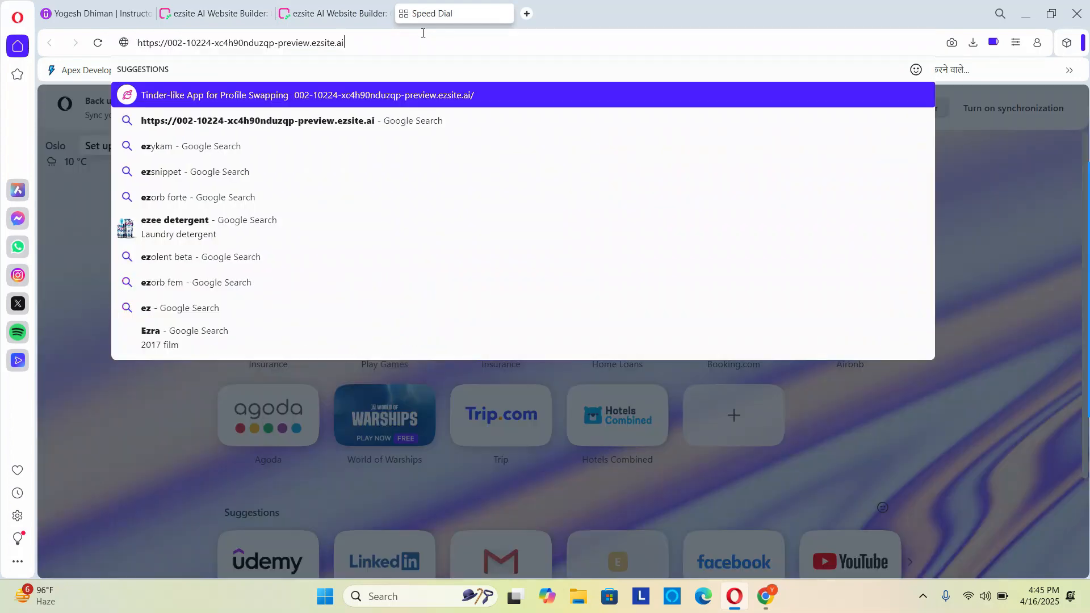
key("Return")
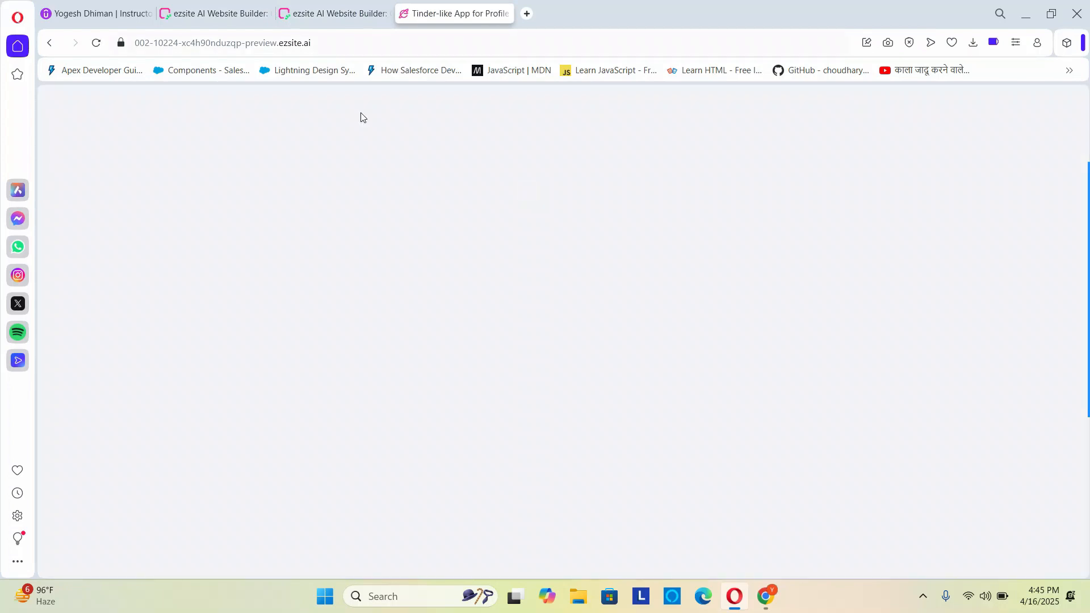
- Return to the tinder swap project workspace and review the original chat request at the start of the conversation
left_click(216, 10)
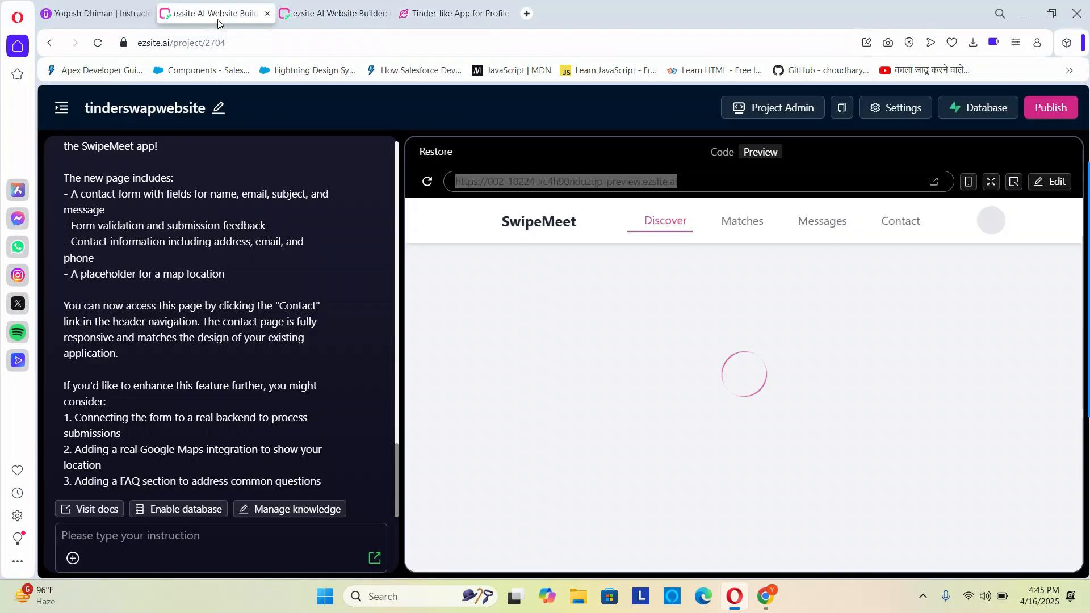
scroll(258, 261, "up", 12)
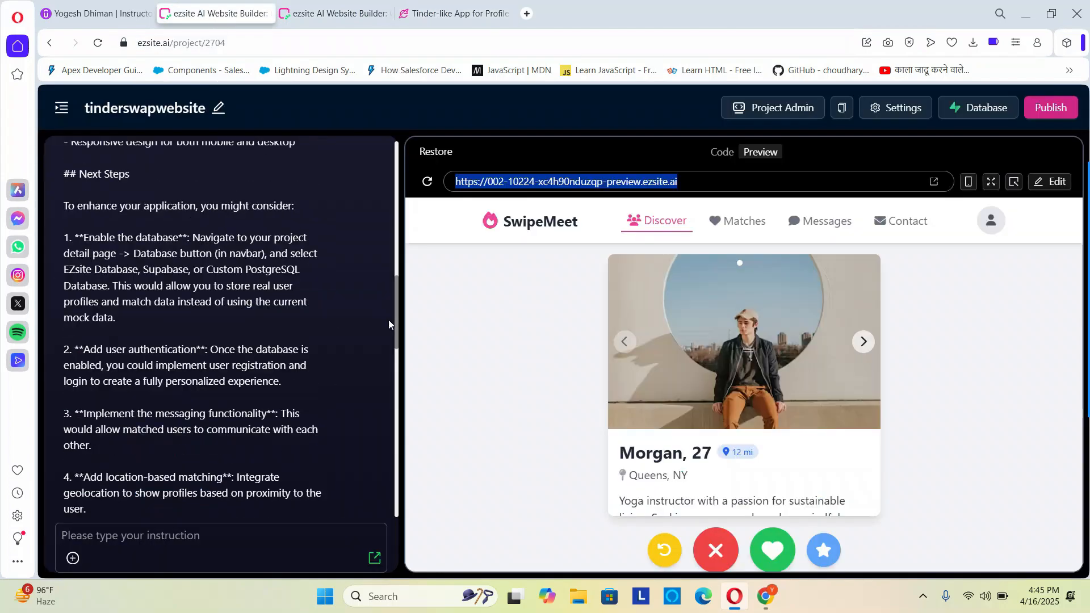
left_click_drag(395, 276, 396, 145)
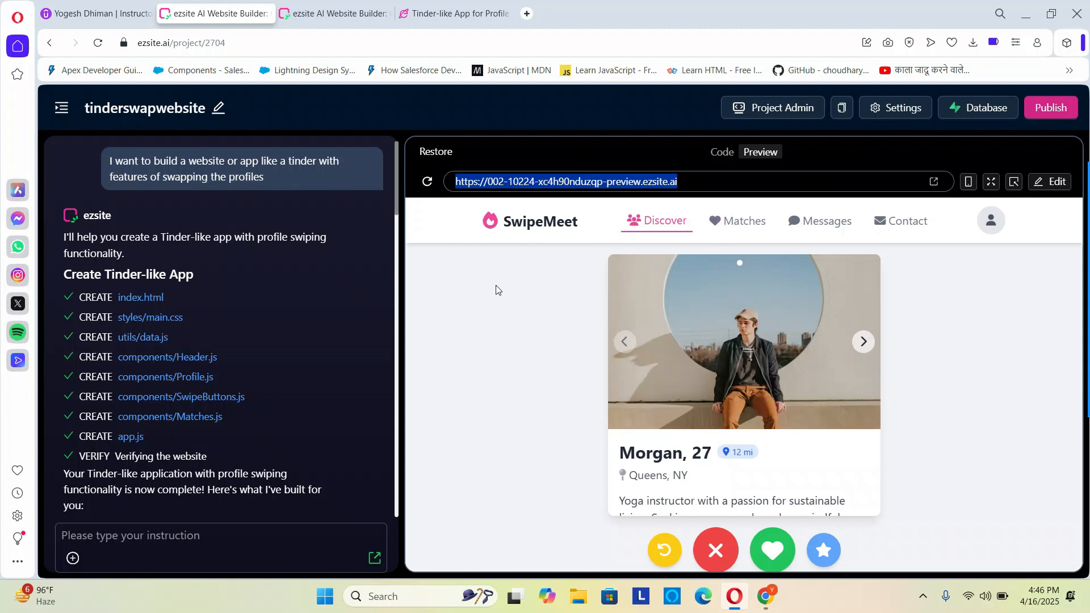
- Like two profiles in the SwipeMeet preview and try opening both conversations from the matches page
left_click(445, 15)
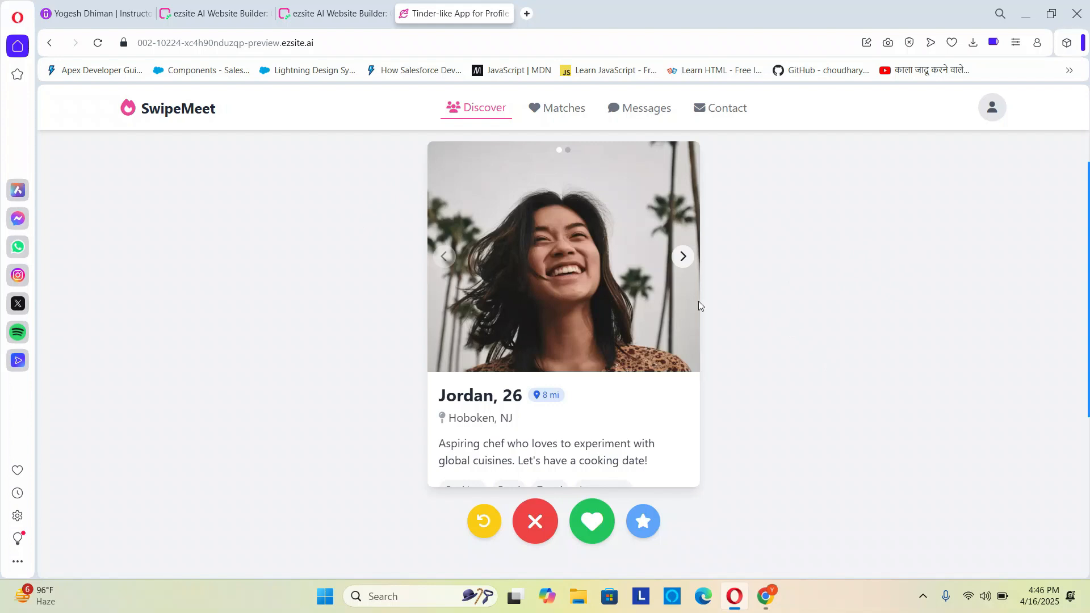
left_click(587, 505)
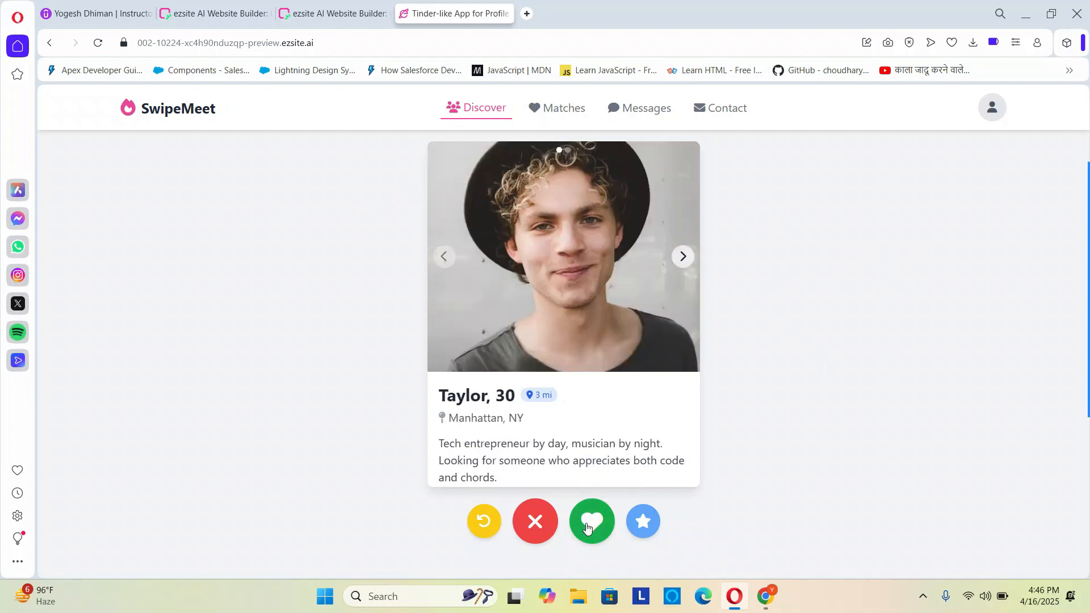
left_click(590, 532)
left_click(607, 362)
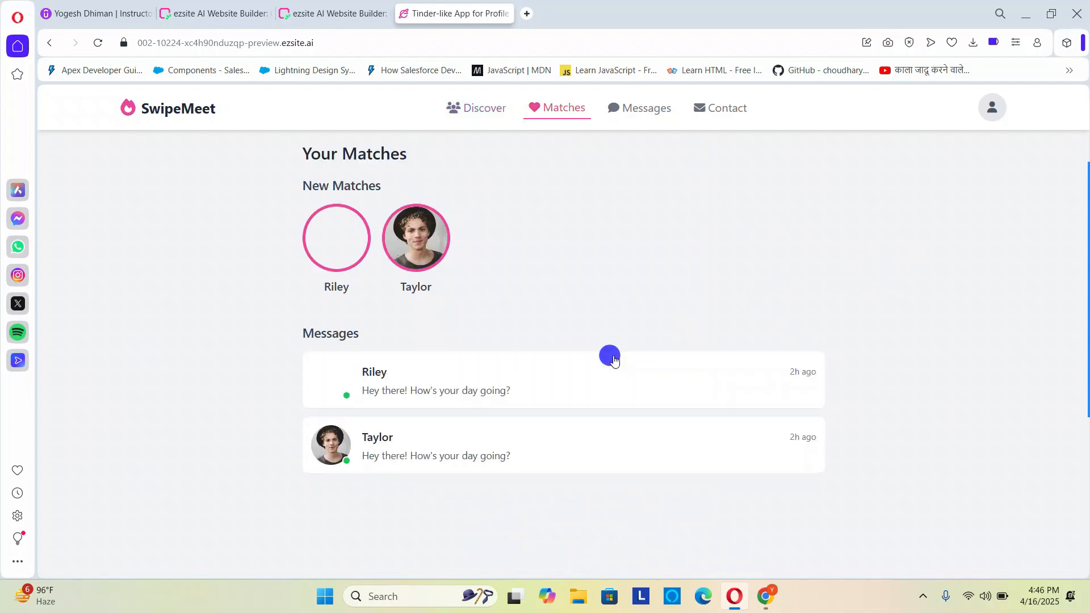
left_click(487, 377)
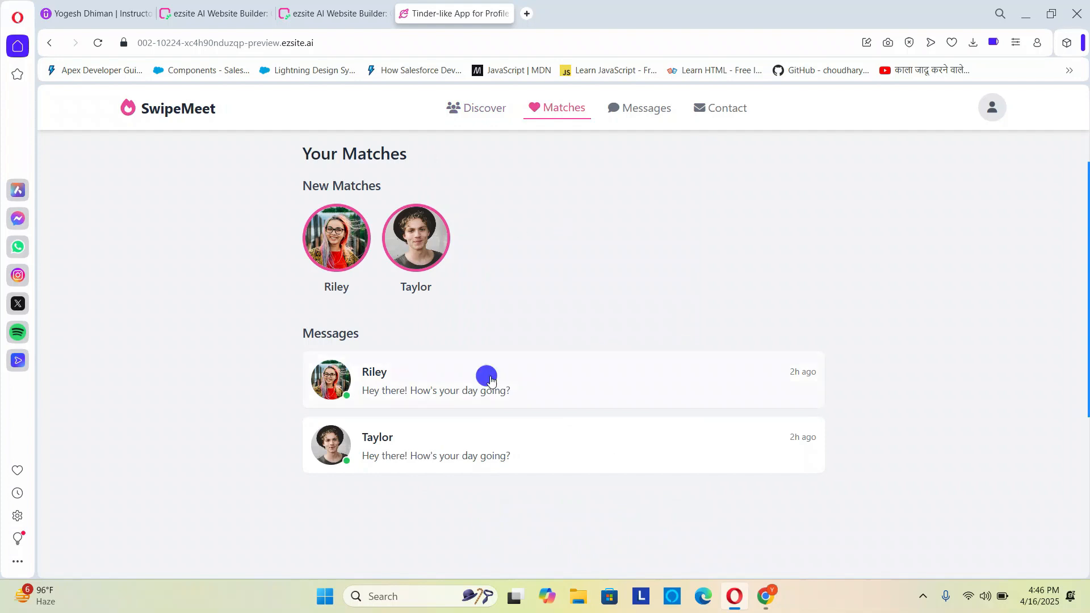
left_click(491, 450)
- Check the navigation between SwipeMeet's Discover and Matches pages, finishing on Discover
left_click(495, 111)
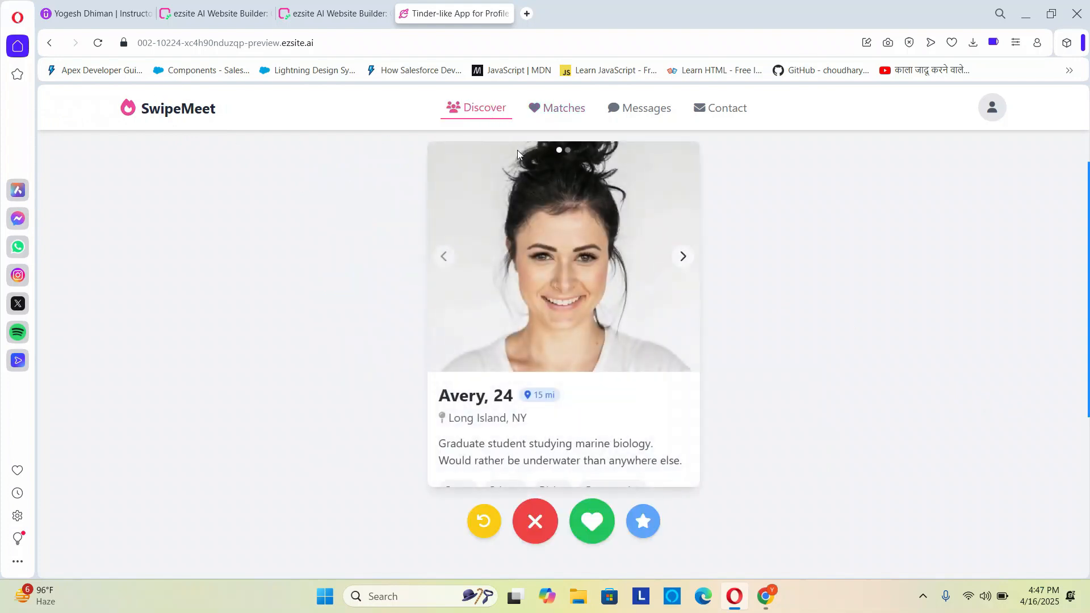
left_click(561, 107)
left_click(476, 107)
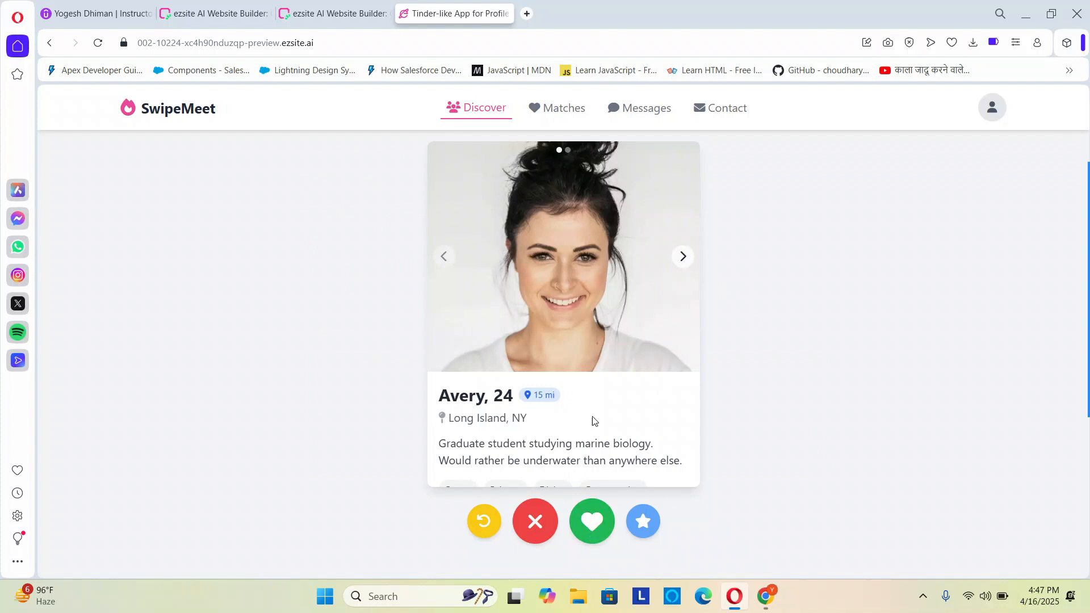
- Browse back and forth through the displayed profile's photos and rewind to the previous profile
left_click(684, 256)
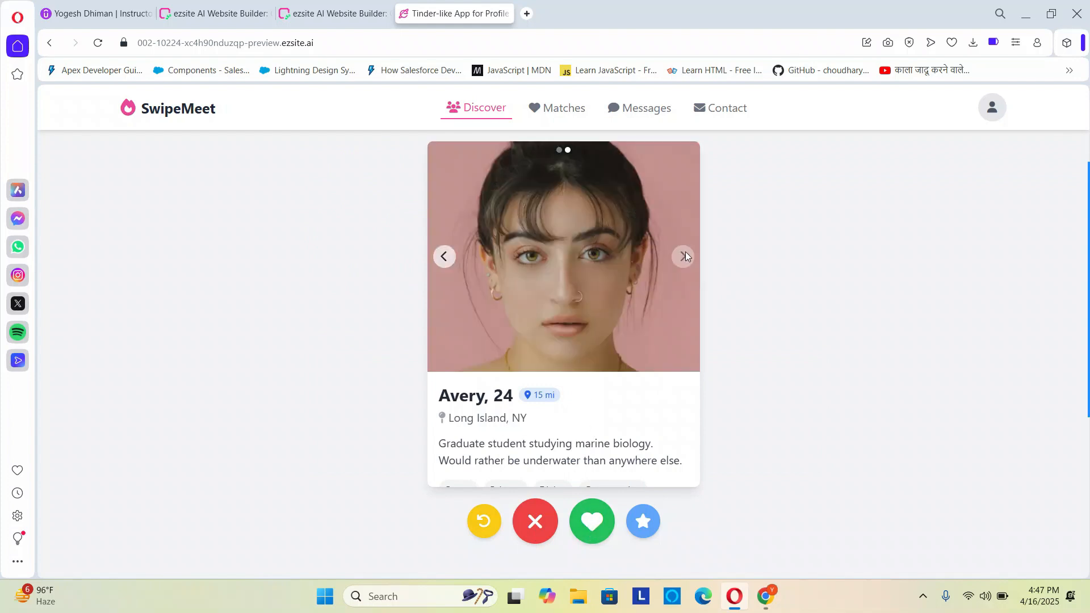
left_click(445, 256)
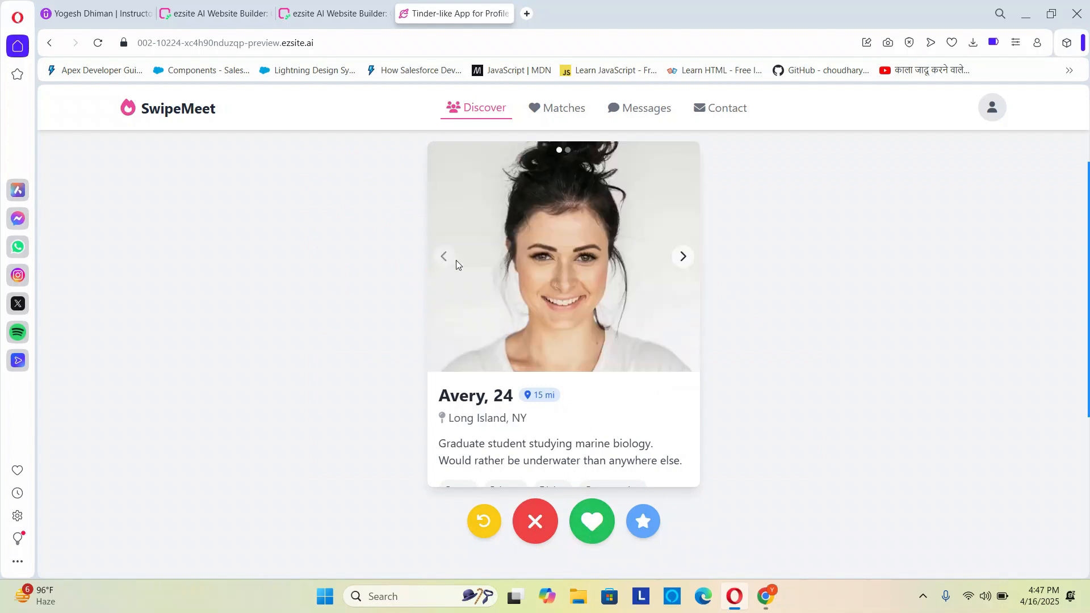
left_click(684, 257)
left_click(446, 258)
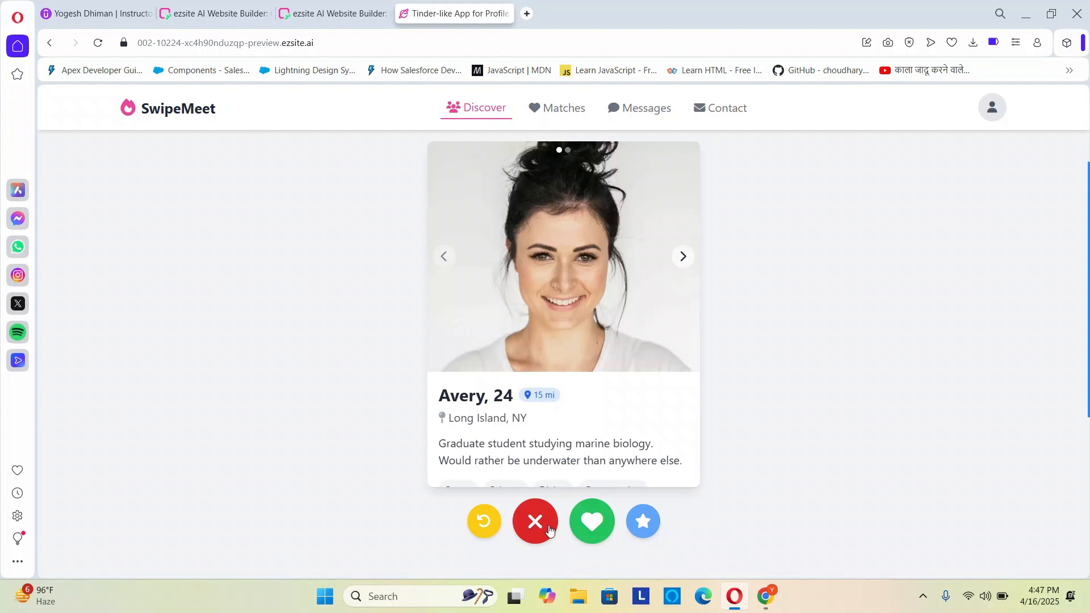
left_click(483, 522)
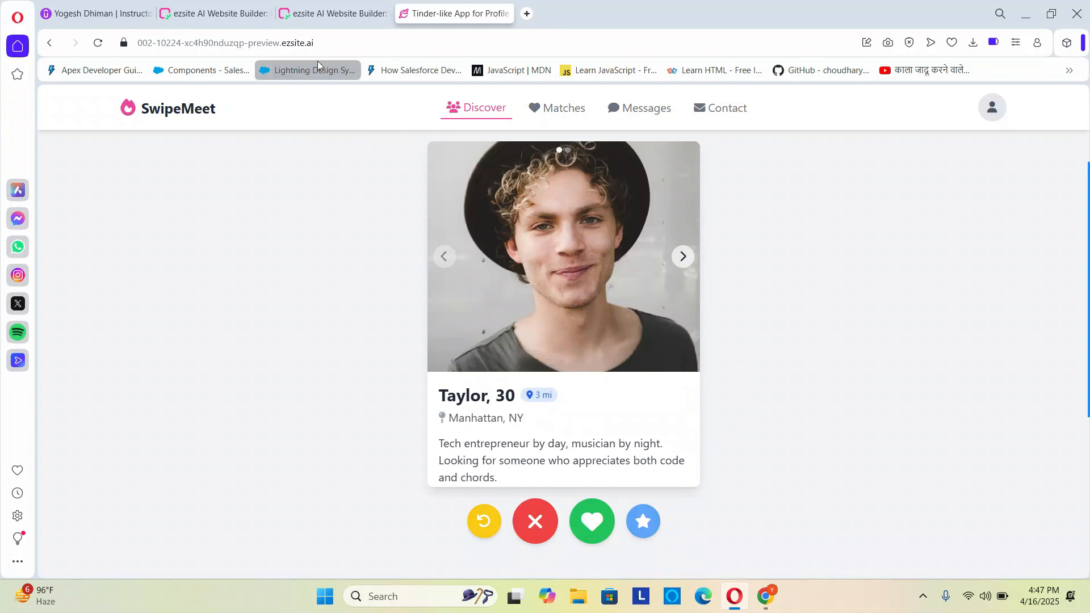
- Reopen the converter website project in the ezsite workspace and review the chat's file changes and the updated preview
left_click(216, 13)
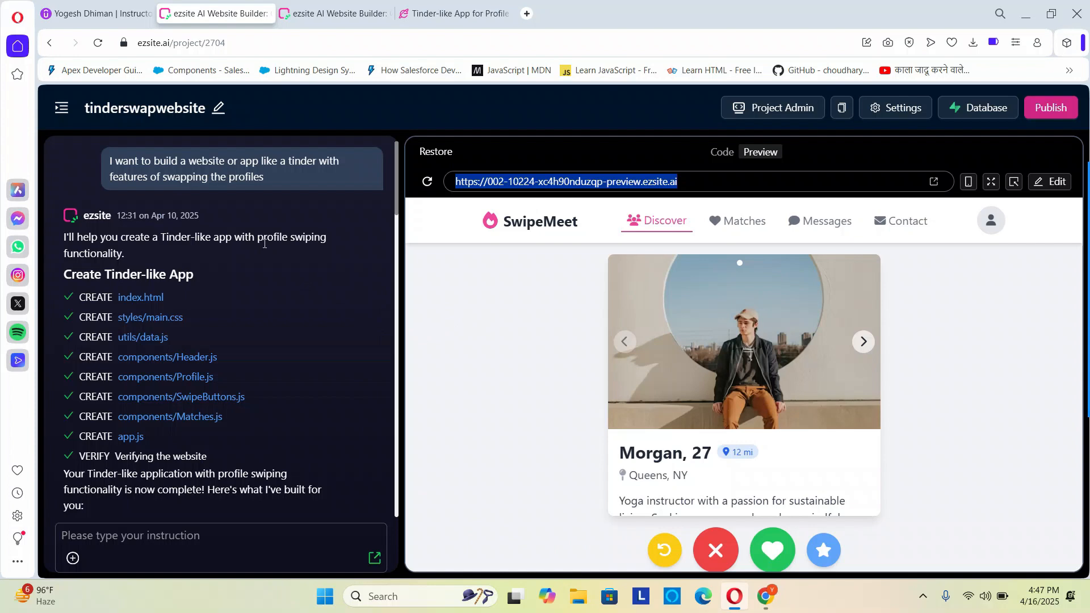
left_click(57, 117)
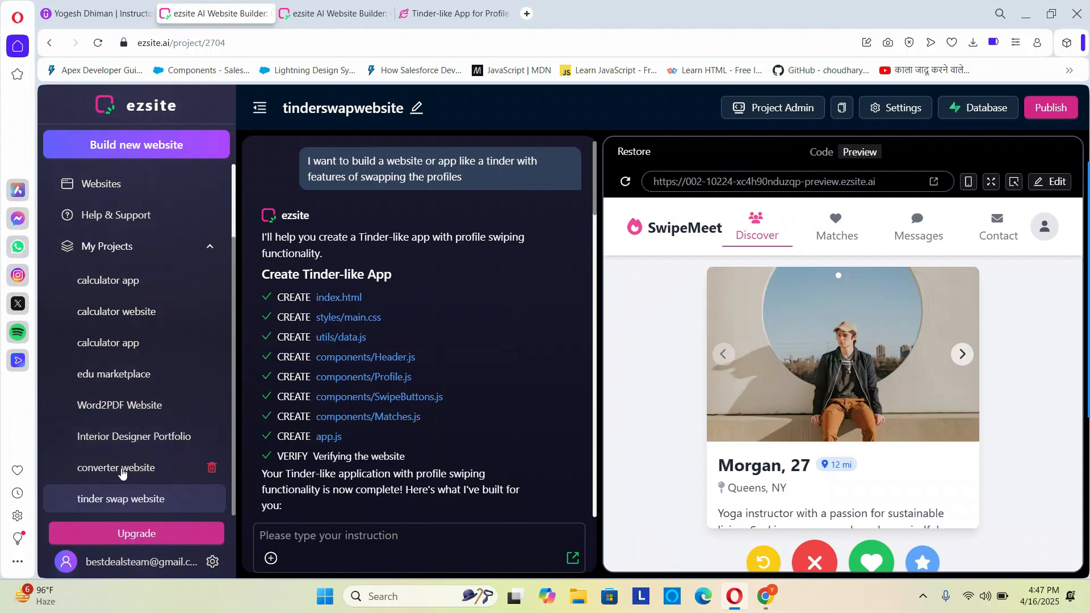
left_click(120, 467)
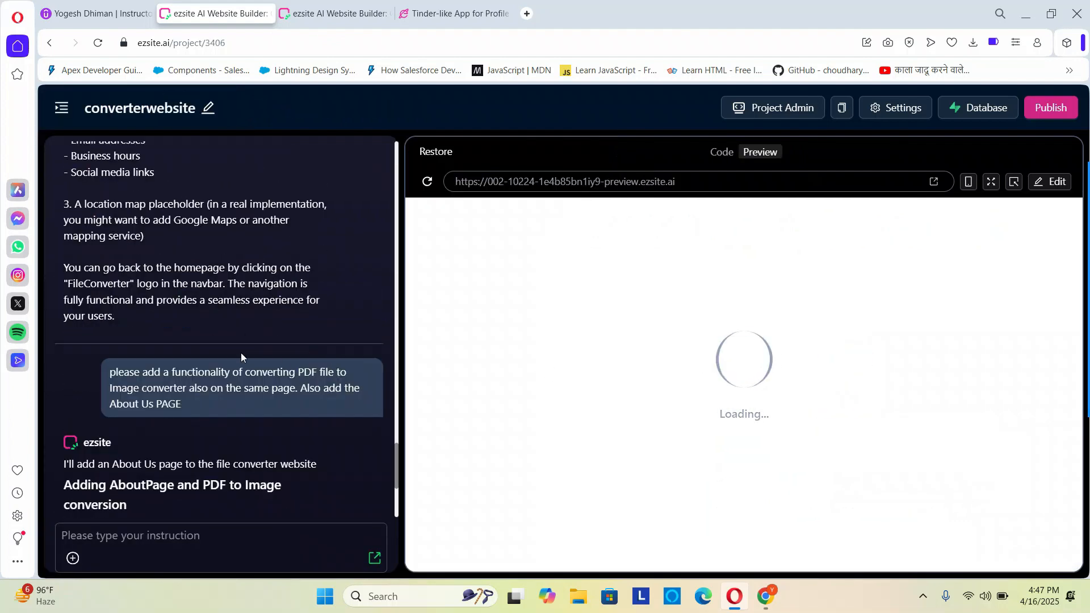
scroll(241, 352, "down", 4)
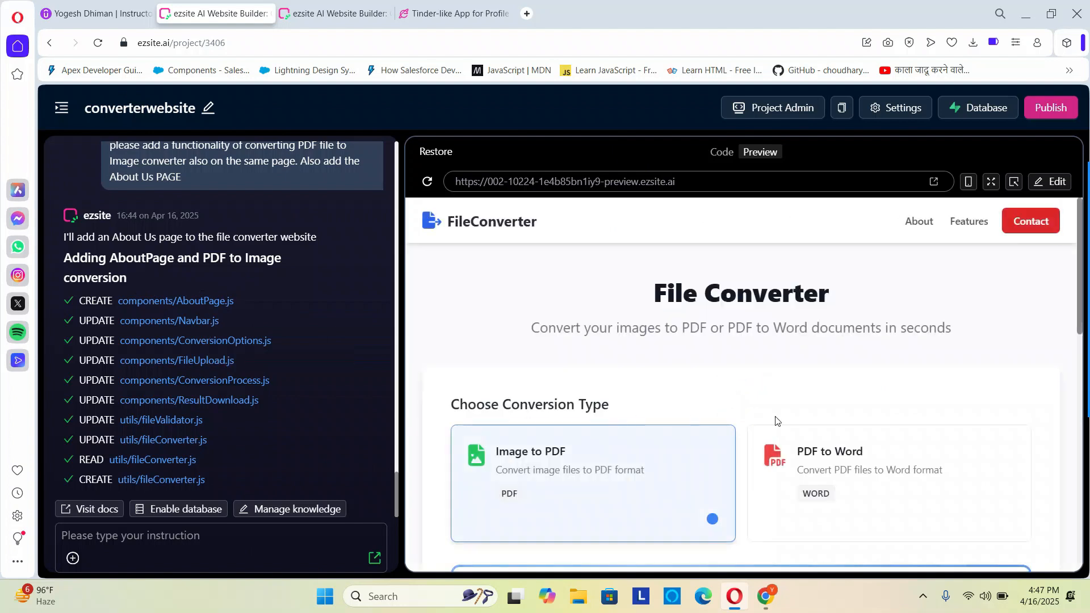
scroll(776, 420, "down", 5)
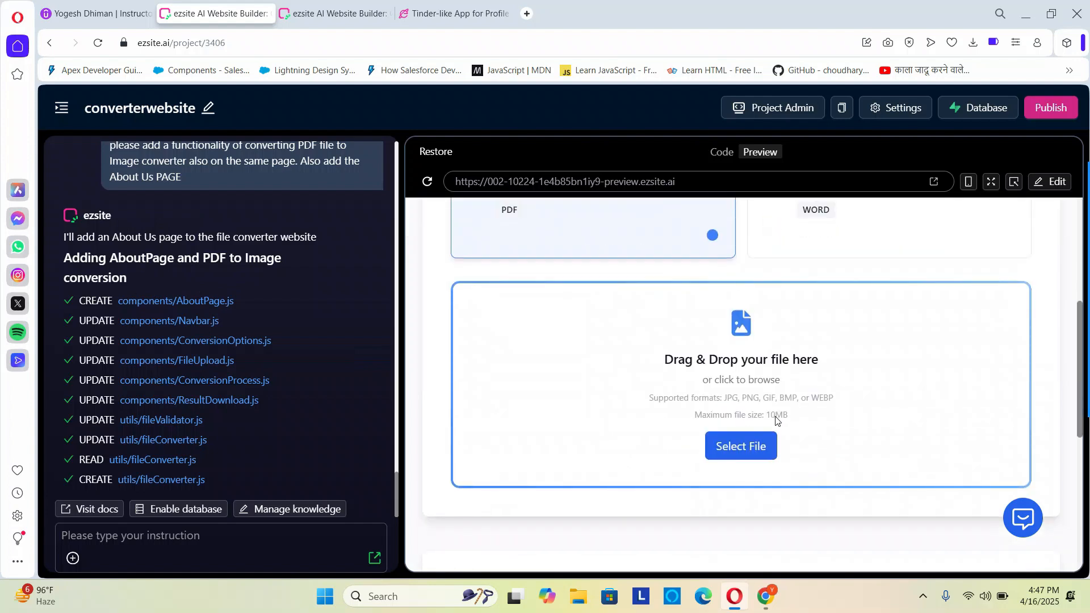
- Copy the converter website's preview address and load it in the browser tab showing SwipeMeet
scroll(776, 420, "up", 4)
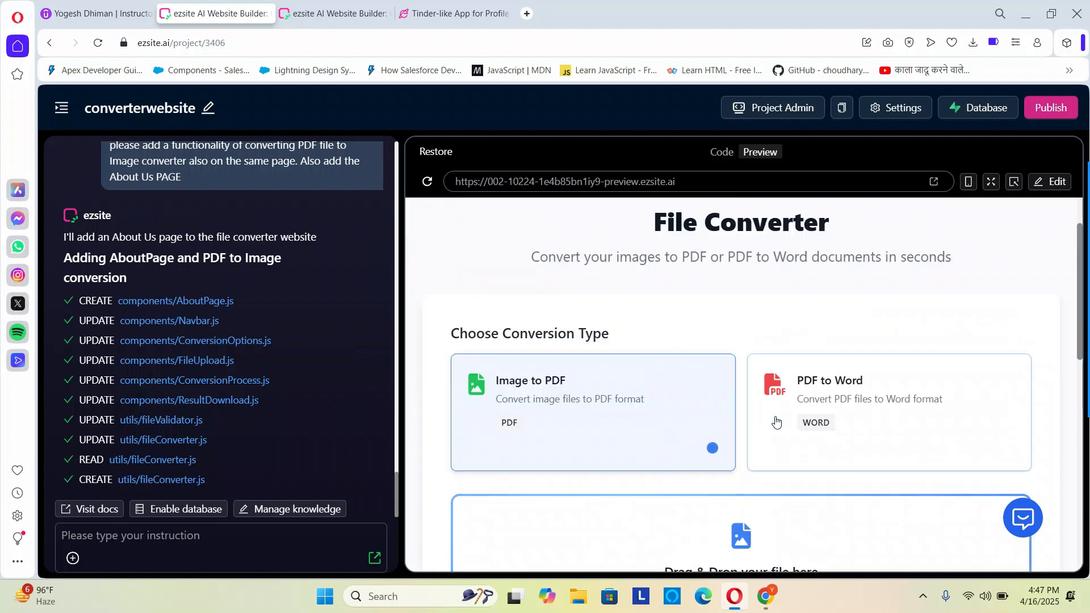
left_click_drag(681, 183, 454, 177)
key("ctrl+c")
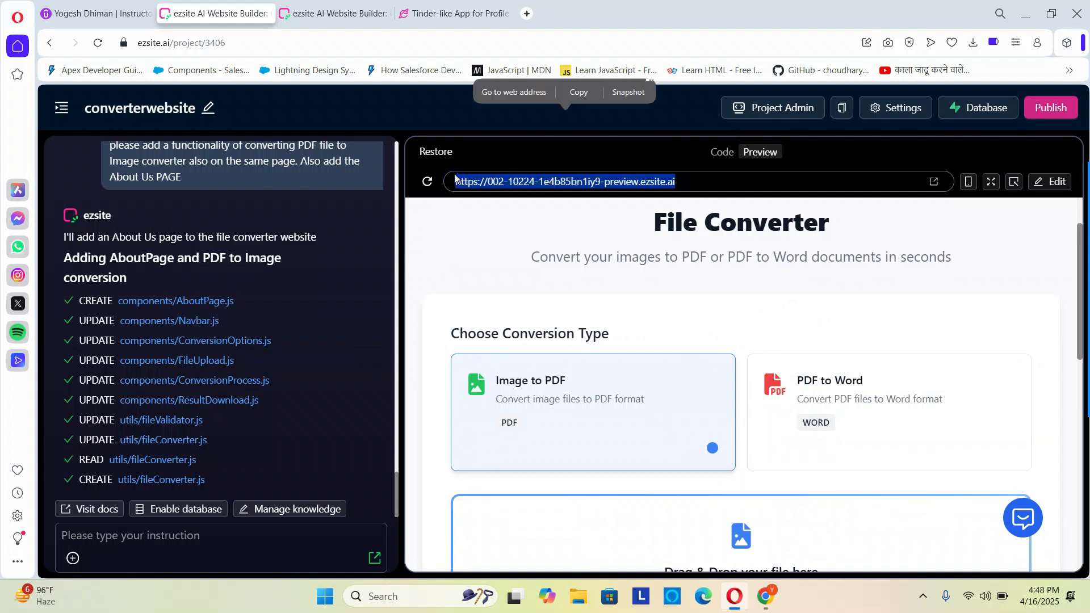
left_click(448, 12)
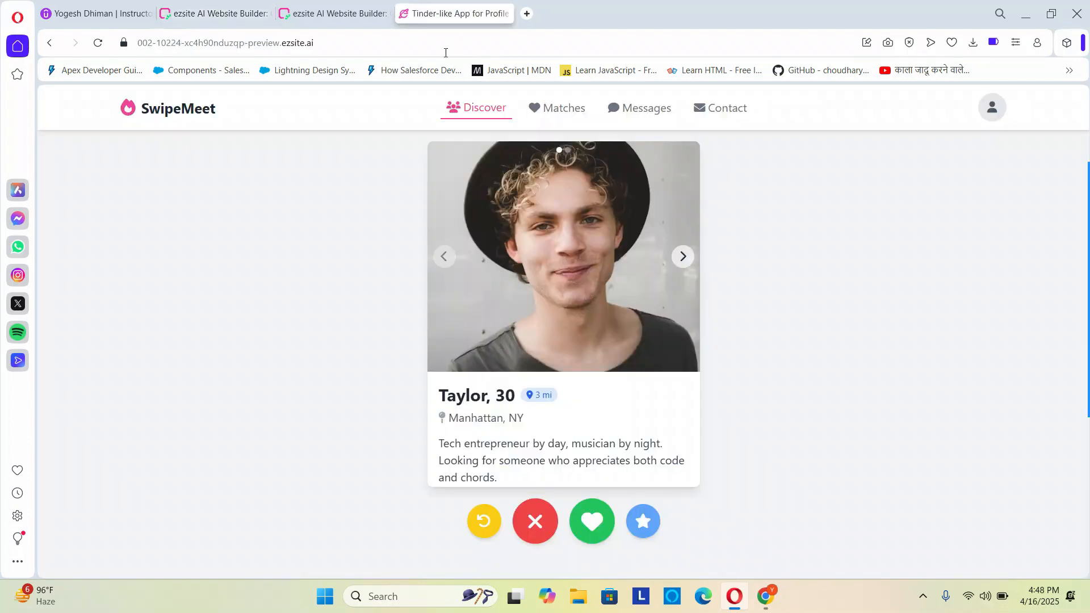
left_click(445, 45)
key("ctrl+v")
key("Return")
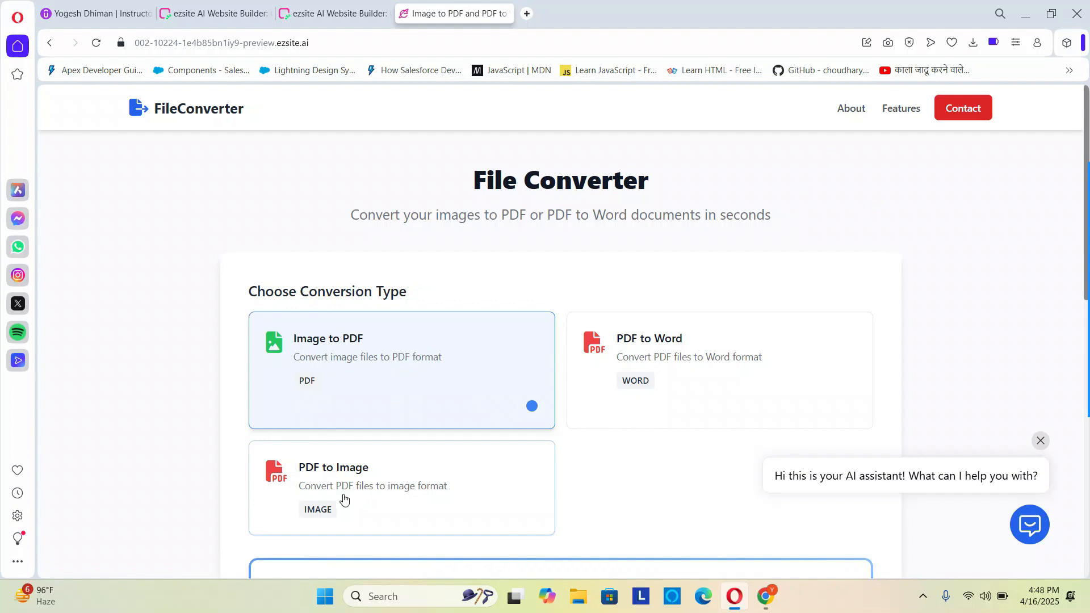
- Try to convert the JustDoChat Blog Pages PDF from Downloads with the PDF to Image option and read the resulting message
left_click(362, 486)
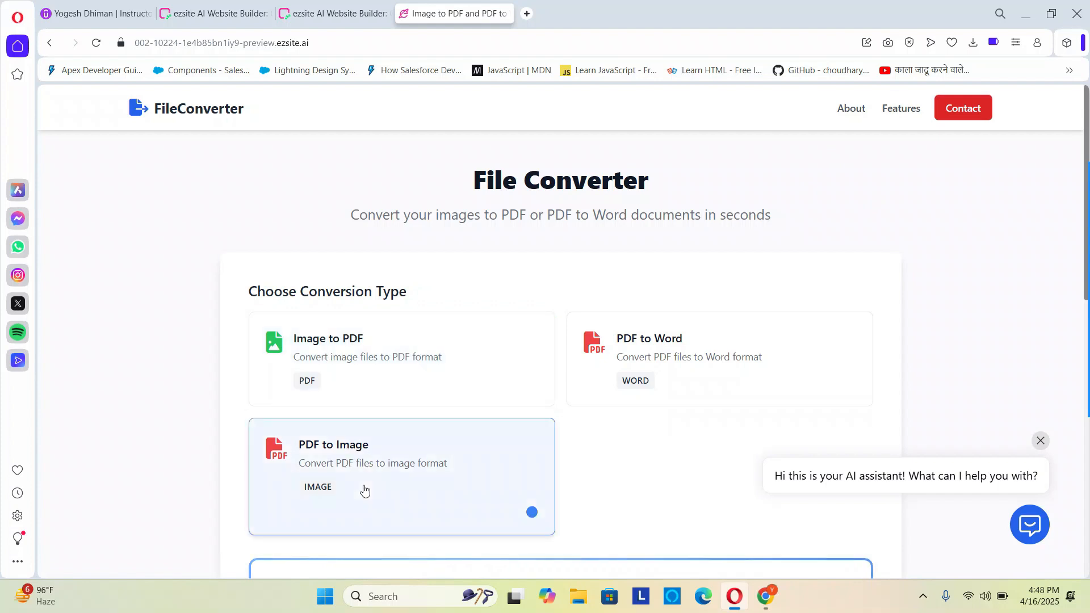
scroll(476, 266, "down", 4)
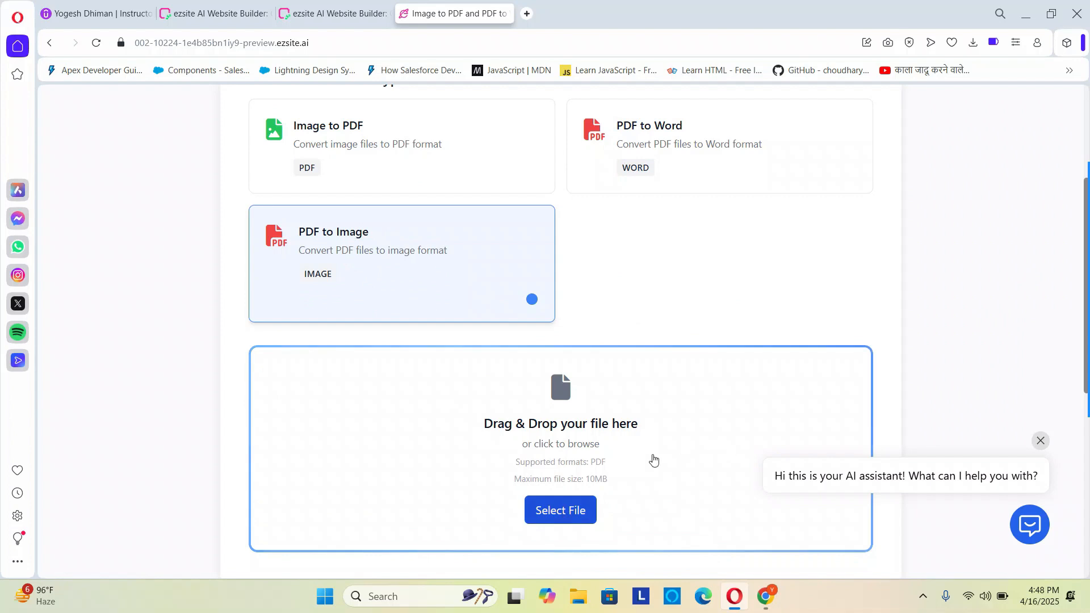
left_click(563, 512)
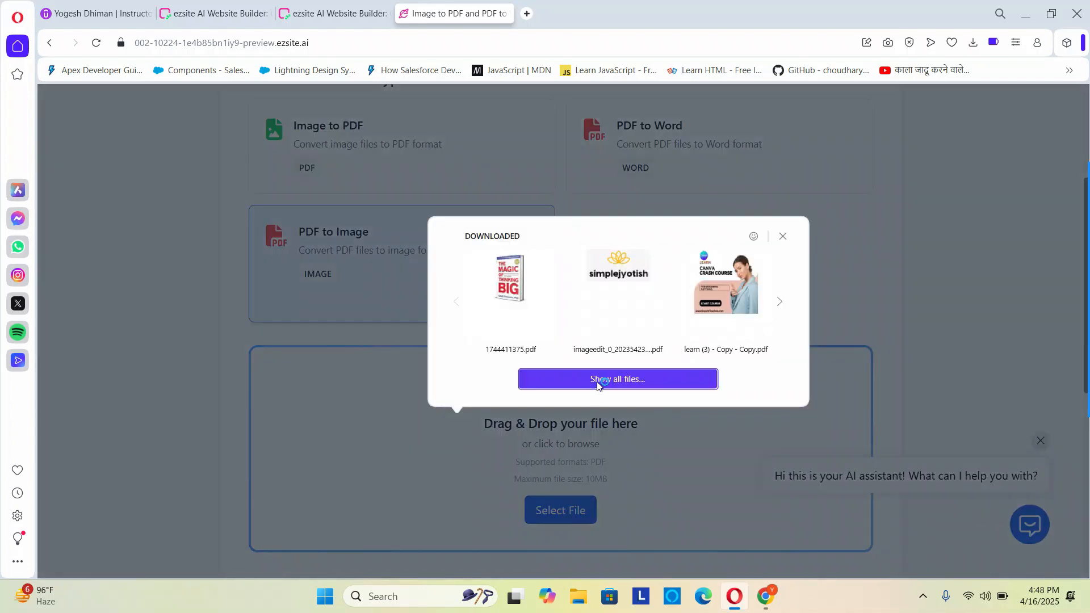
left_click(629, 386)
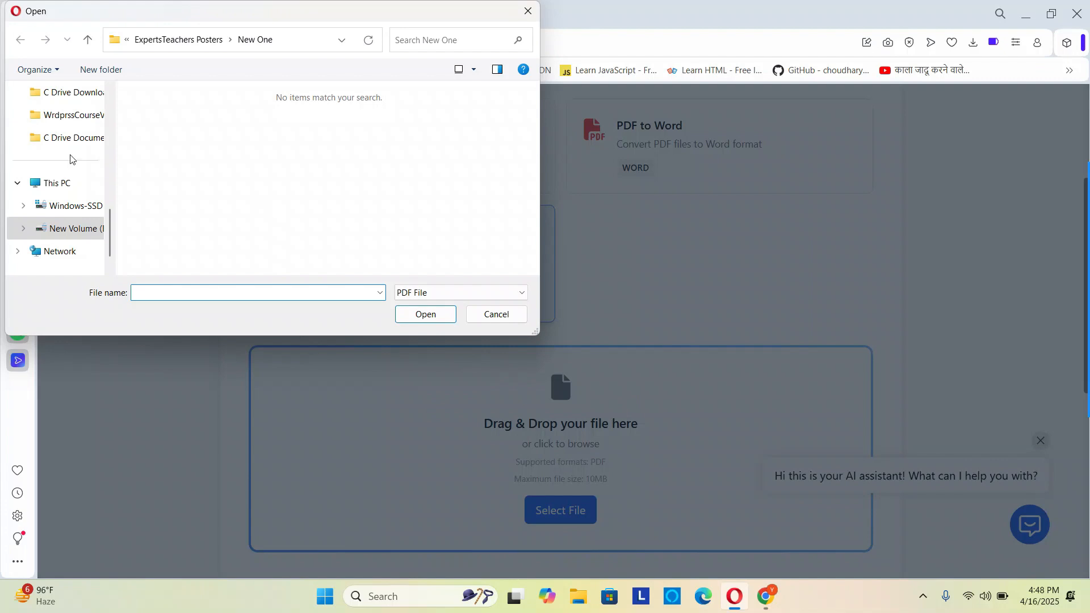
scroll(65, 128, "up", 10)
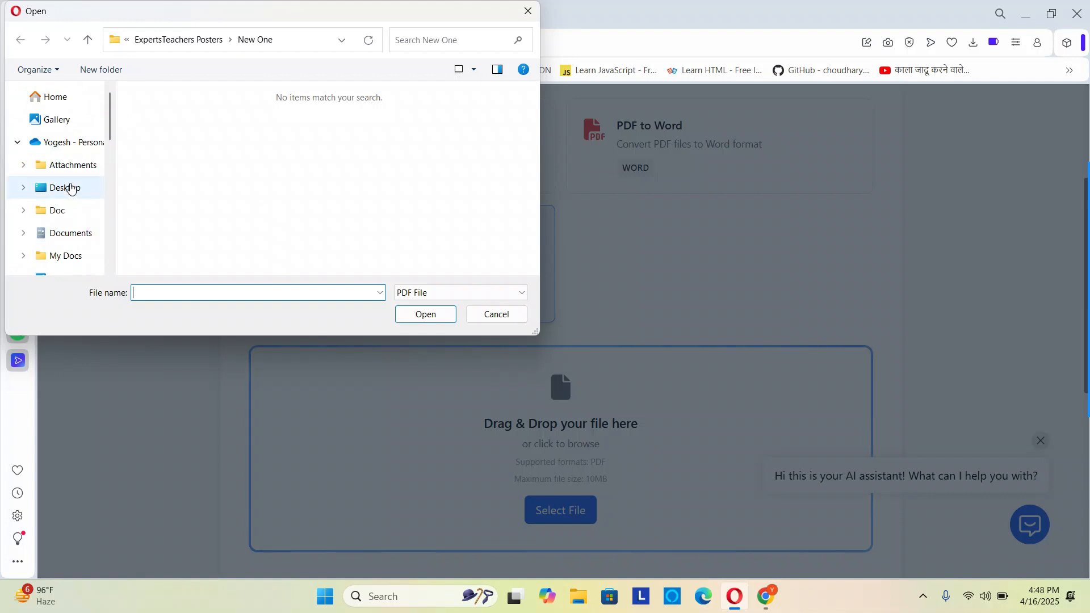
scroll(70, 188, "down", 2)
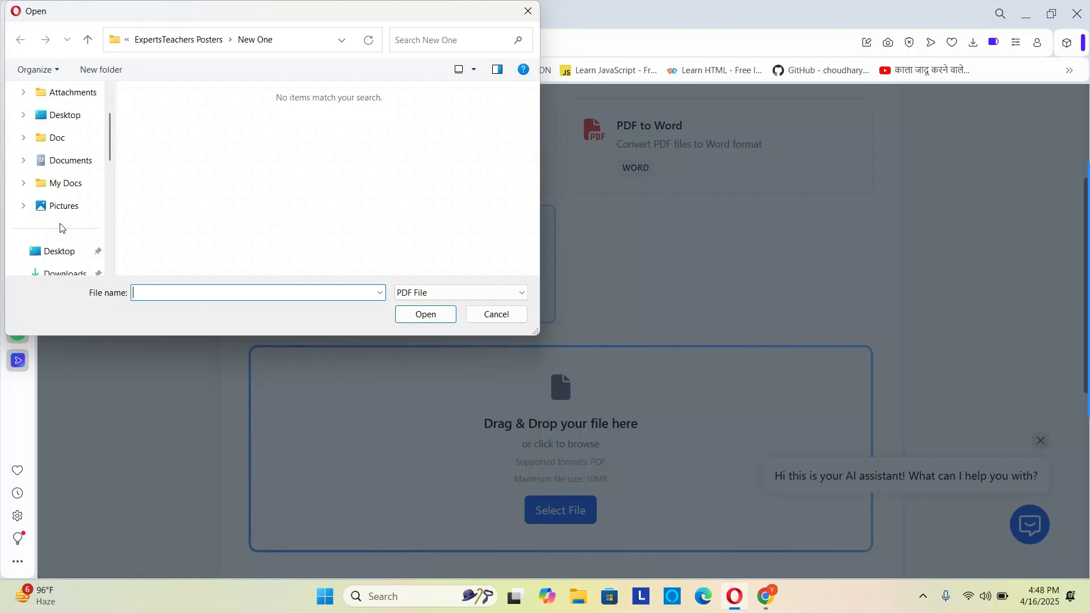
left_click(59, 274)
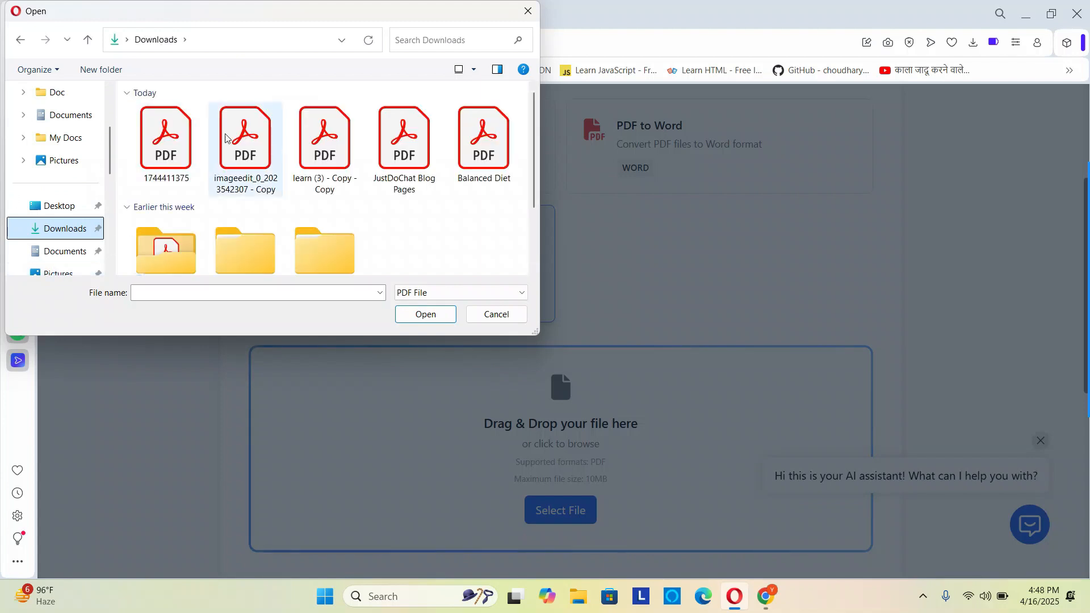
left_click(400, 133)
double_click(400, 132)
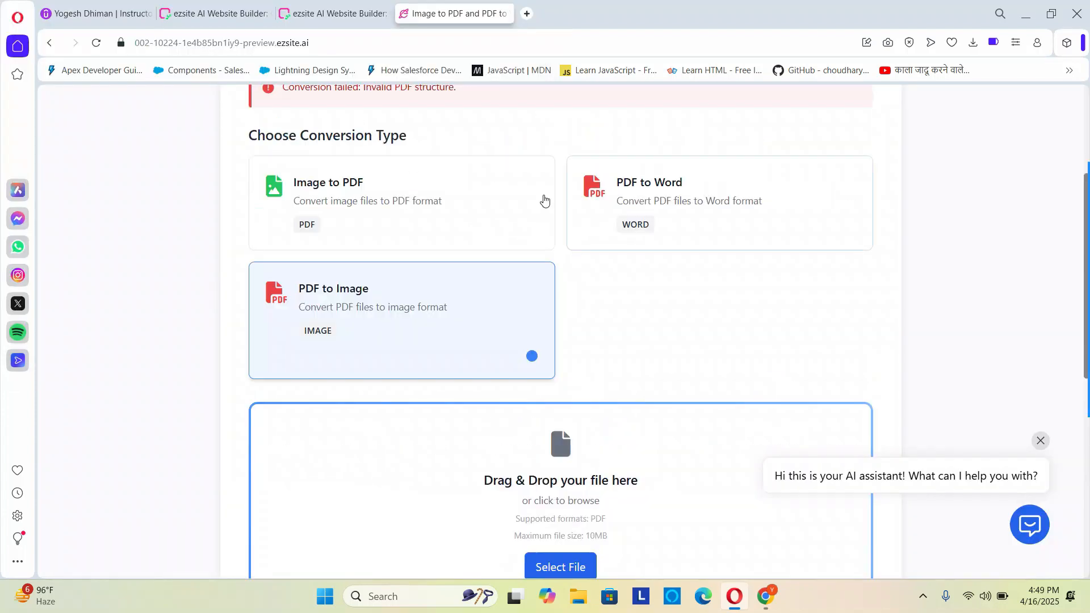
scroll(584, 285, "up", 4)
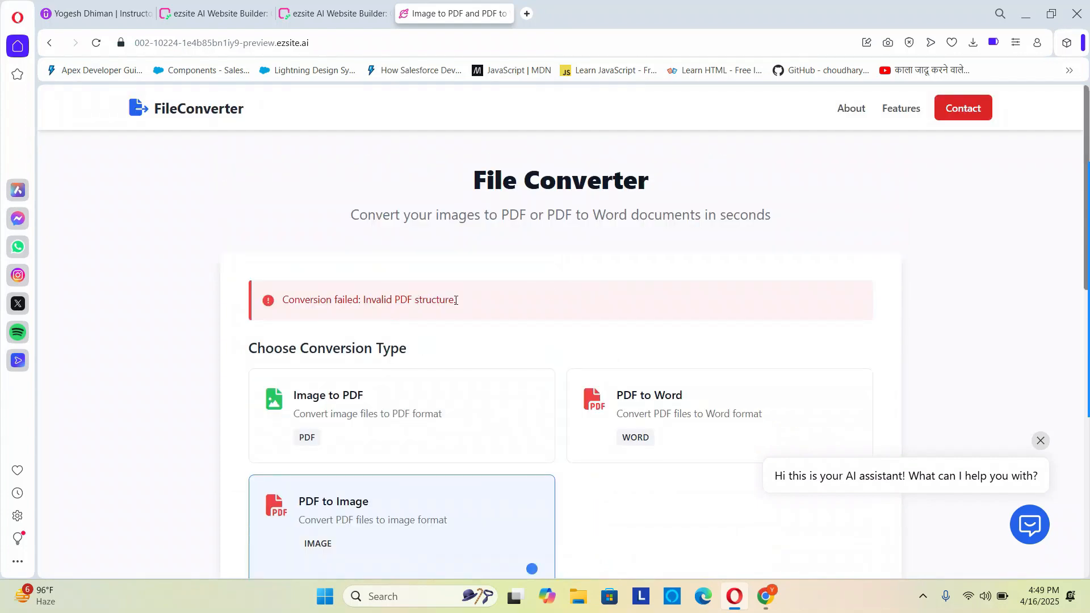
left_click_drag(446, 300, 635, 309)
- Upload 1744411375.pdf from Downloads for conversion with the PDF to Image option
scroll(635, 308, "down", 8)
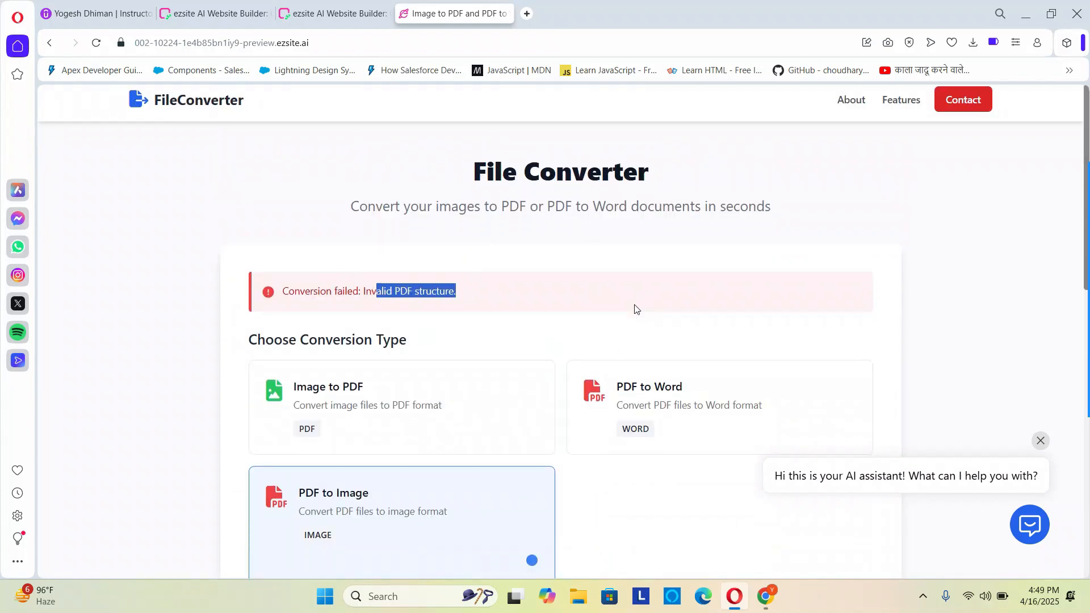
scroll(635, 308, "up", 2)
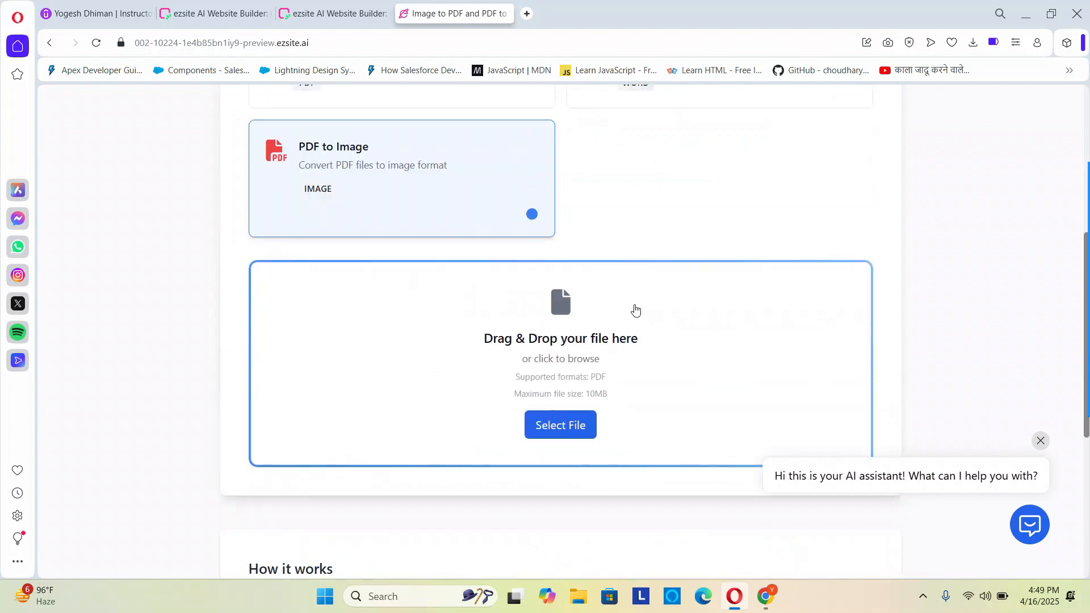
left_click(566, 422)
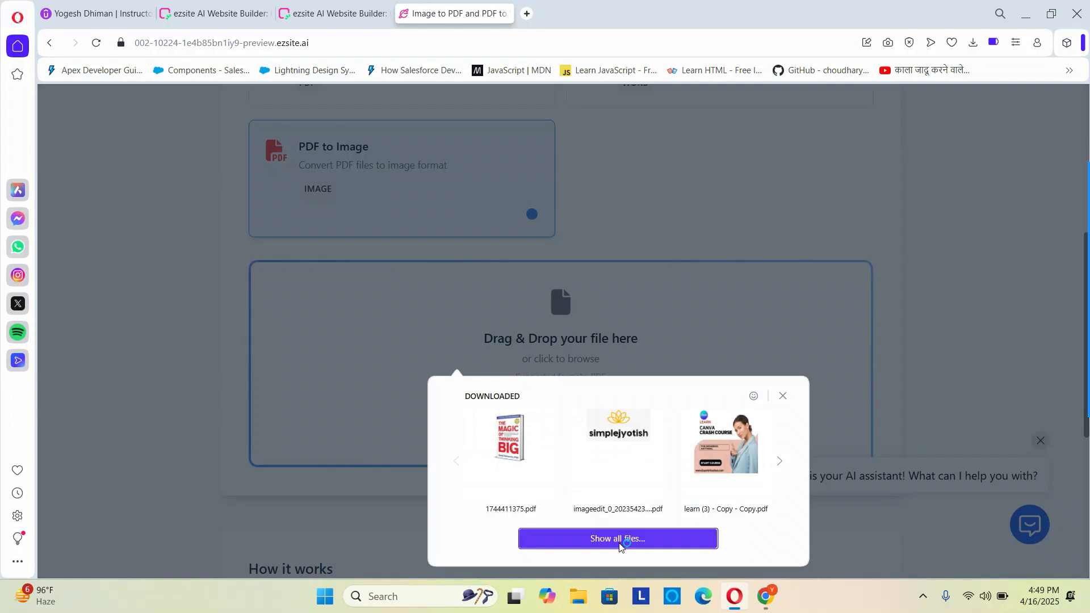
left_click(312, 287)
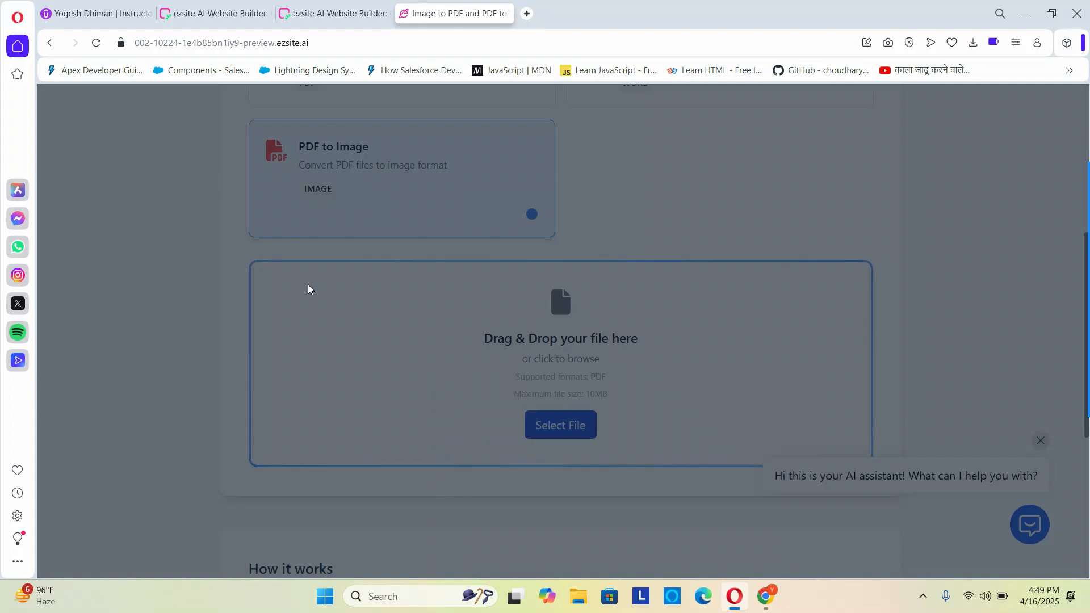
left_click(308, 284)
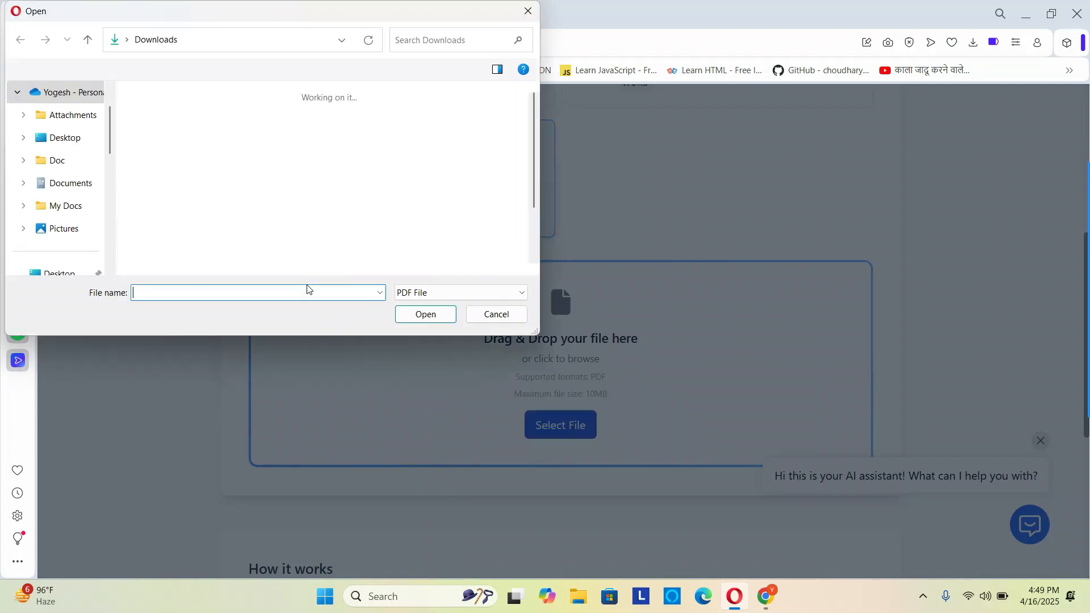
double_click(181, 171)
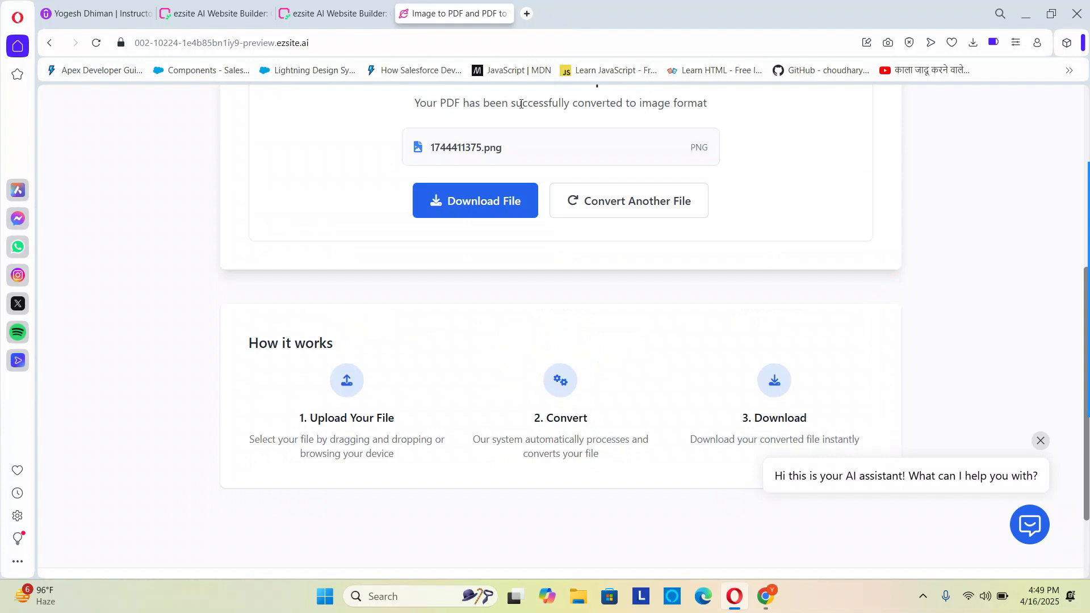
- Download the converted file 1744411375.png, open it to check the image, and close the viewer
scroll(878, 214, "up", 4)
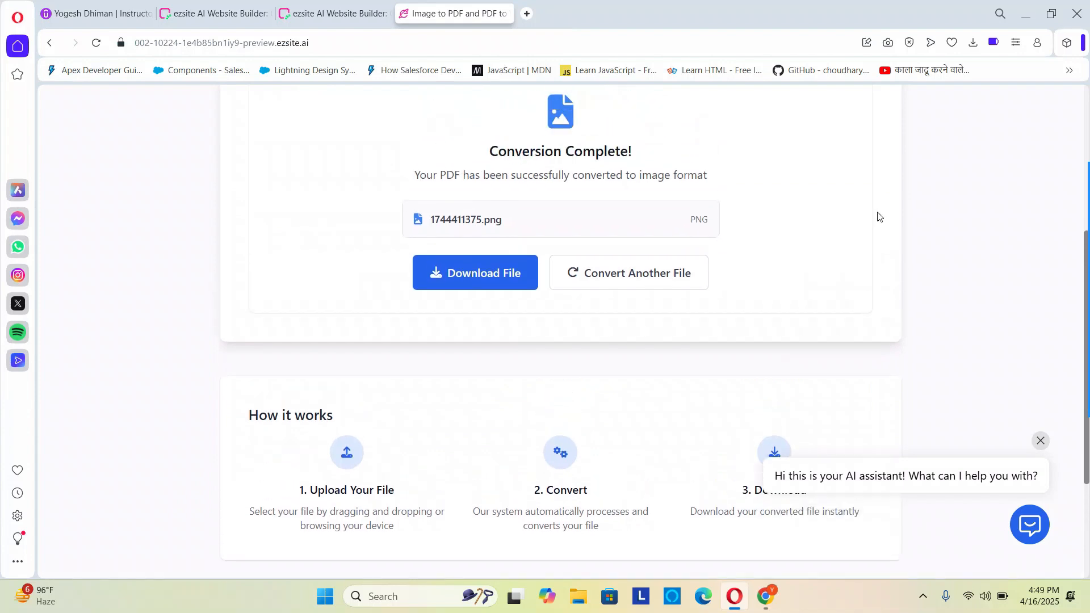
left_click(488, 430)
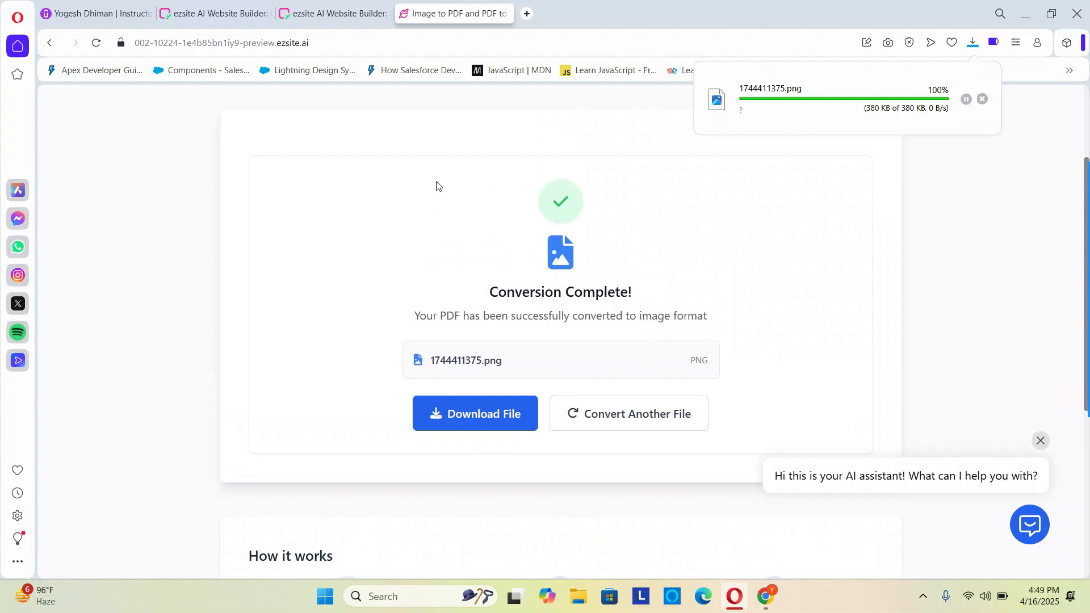
scroll(459, 239, "up", 1)
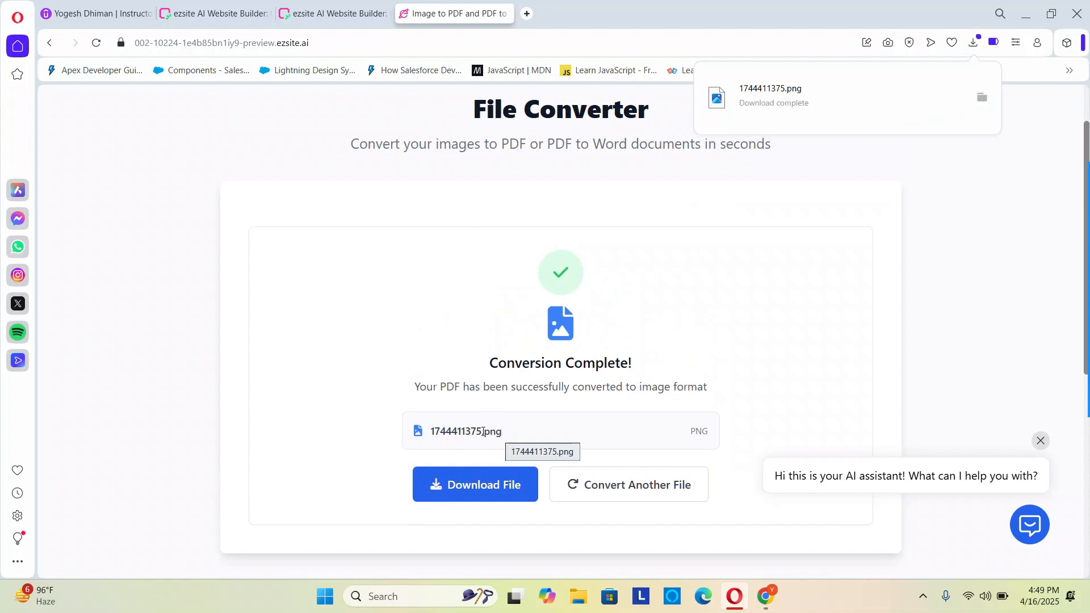
left_click(802, 99)
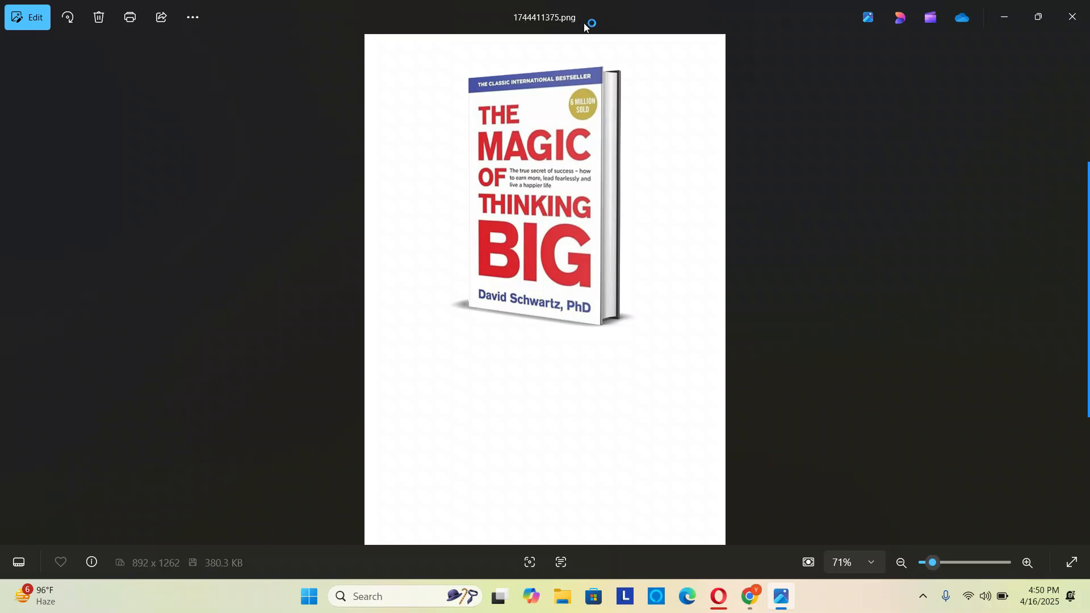
left_click(1080, 27)
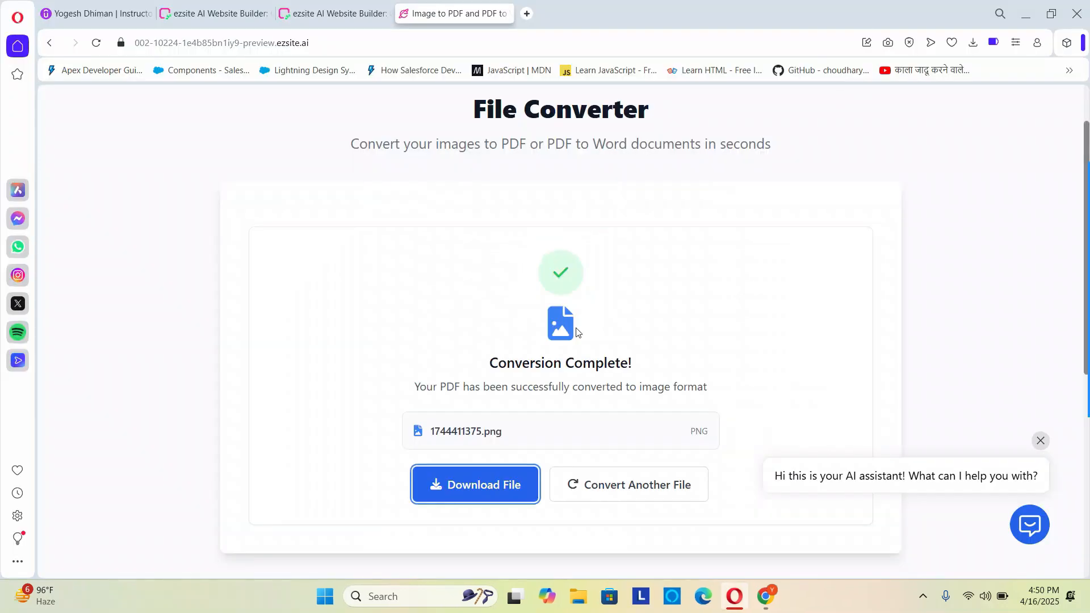
- Return to the converter website project in ezsite, look over its preview page, and expand the workspace navigation
scroll(580, 333, "up", 2)
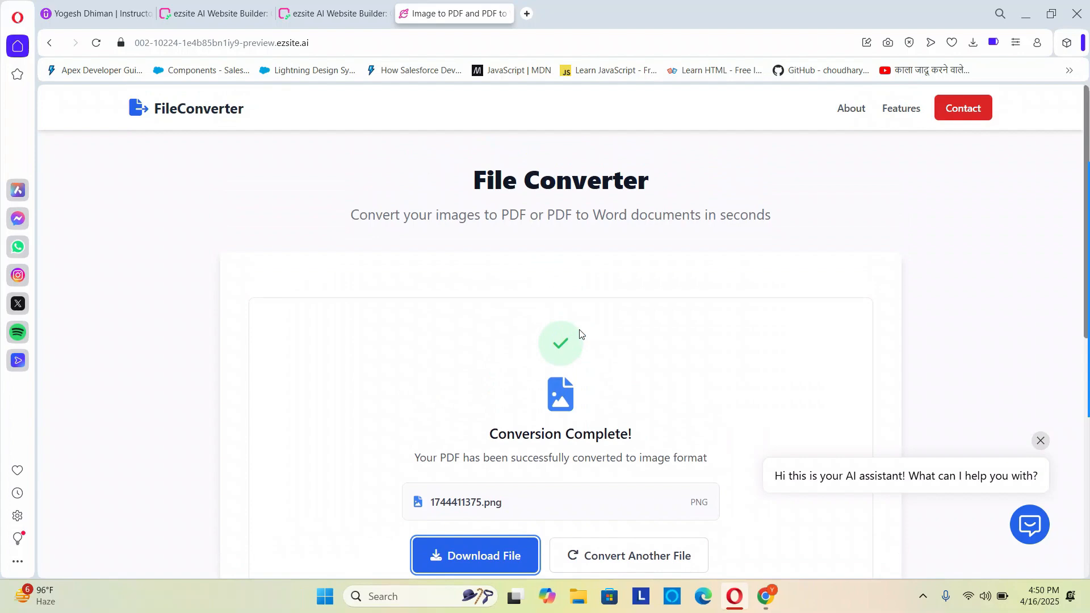
left_click(211, 15)
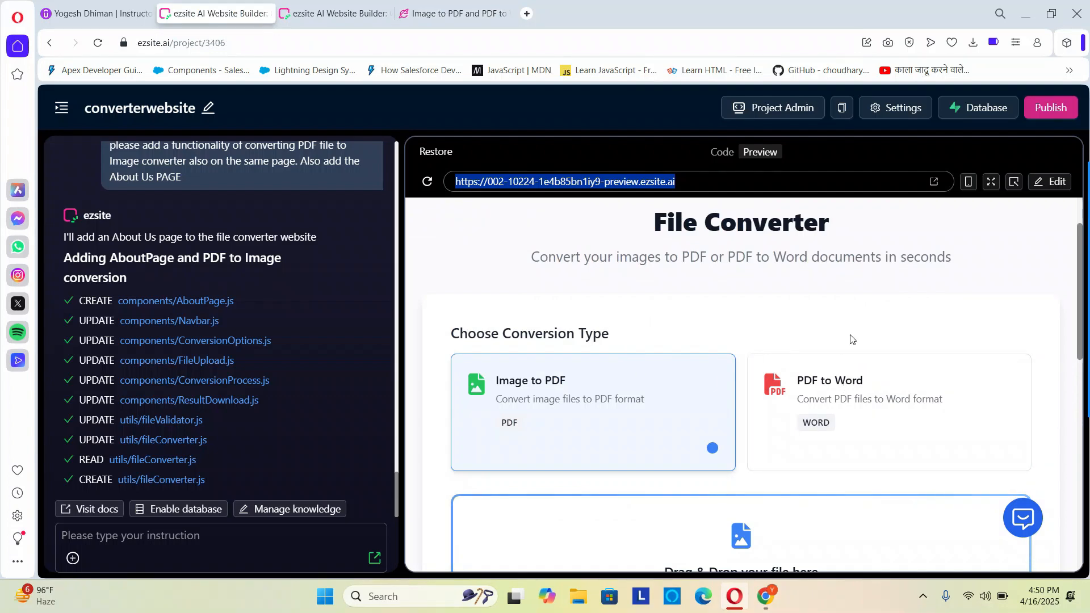
scroll(850, 339, "down", 5)
scroll(850, 339, "up", 6)
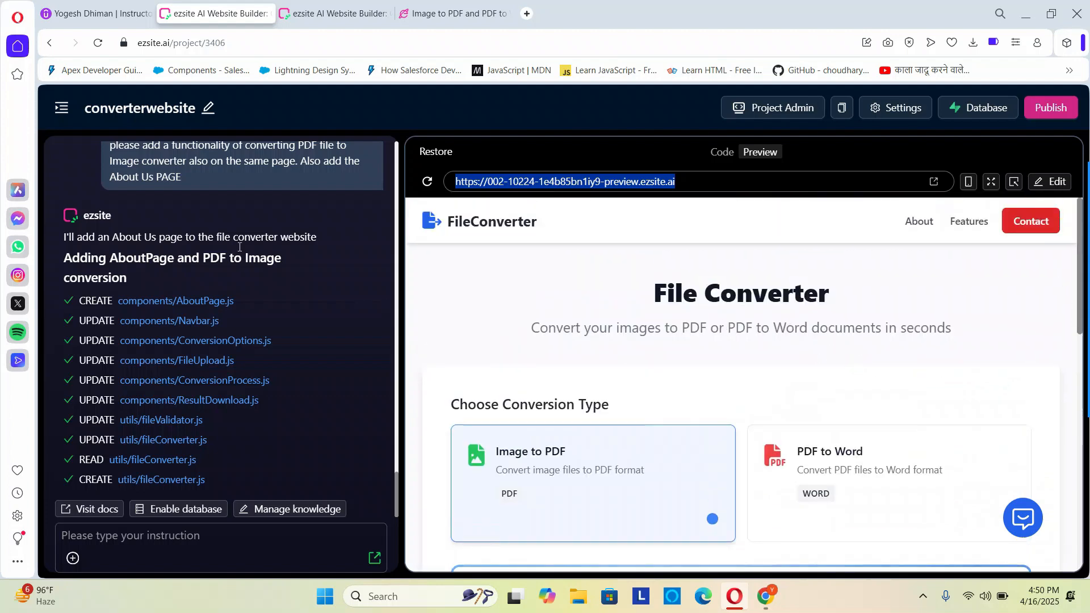
left_click(63, 111)
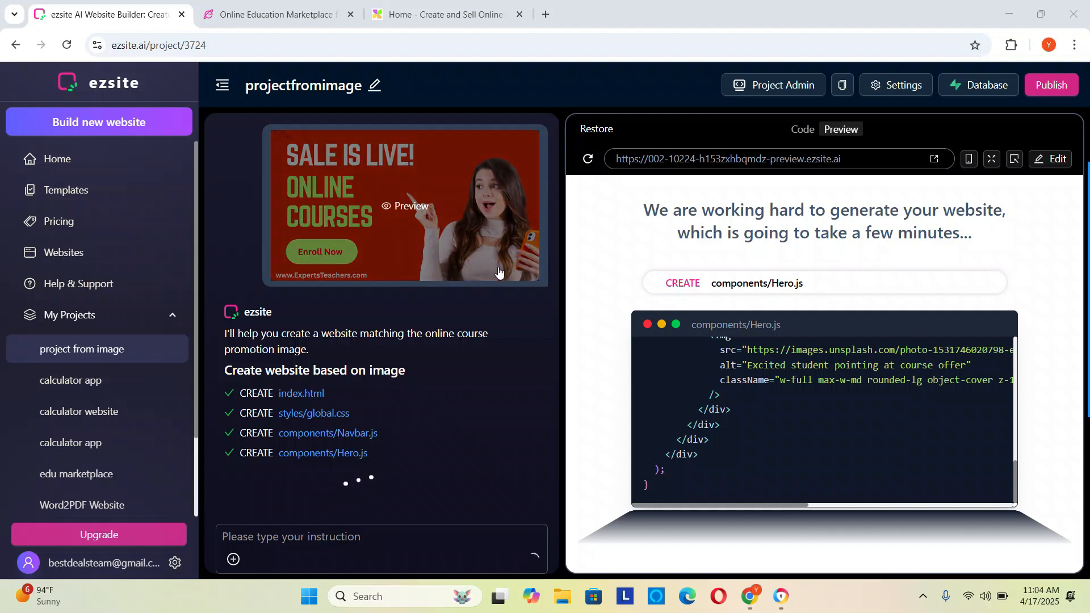
- Switch the ezsite home page to image-based website generation and check the option for selecting an image
left_click(81, 165)
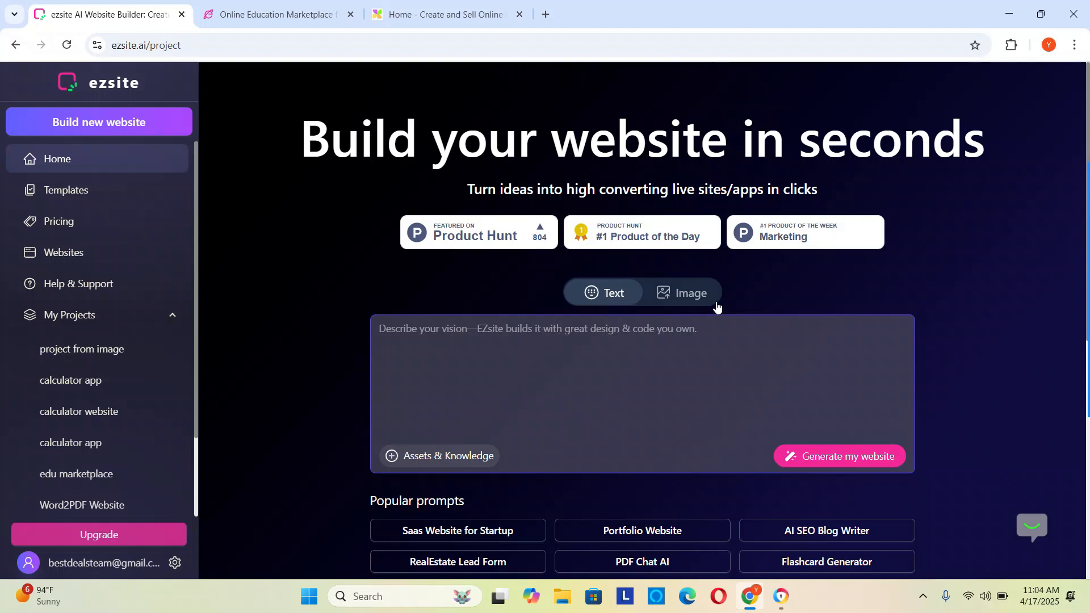
left_click(694, 293)
left_click(642, 410)
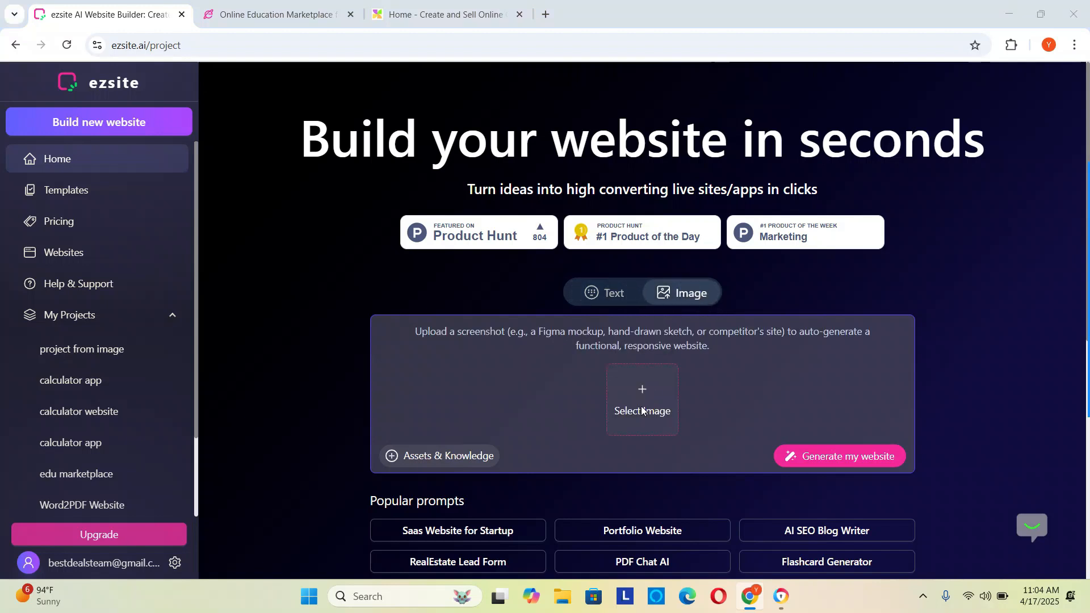
left_click(485, 318)
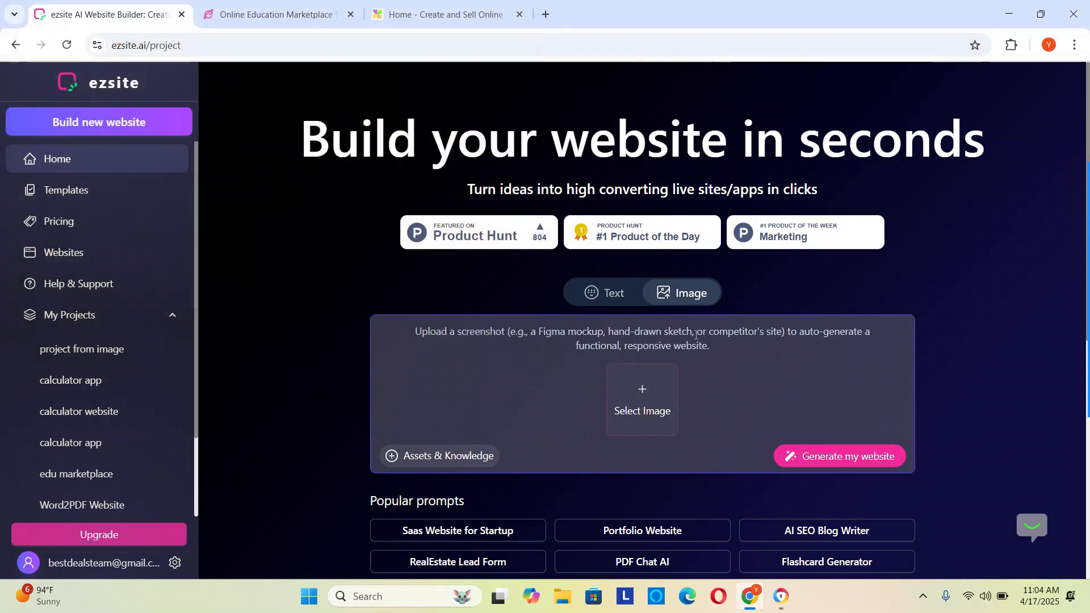
- Reopen the project from image and examine its website generation progress and uploaded source image
scroll(90, 434, "down", 2)
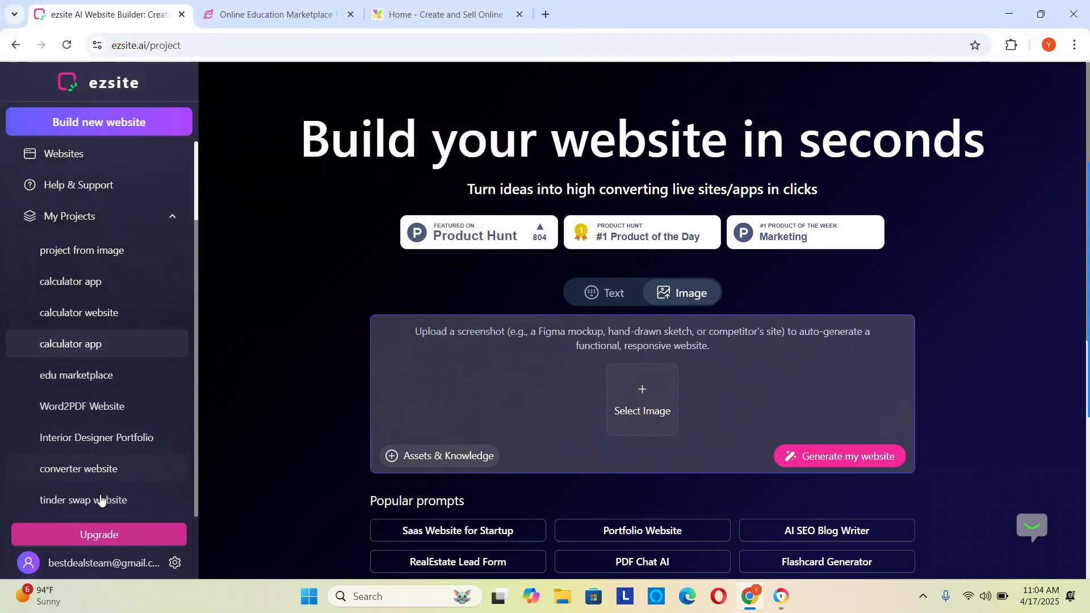
left_click(106, 252)
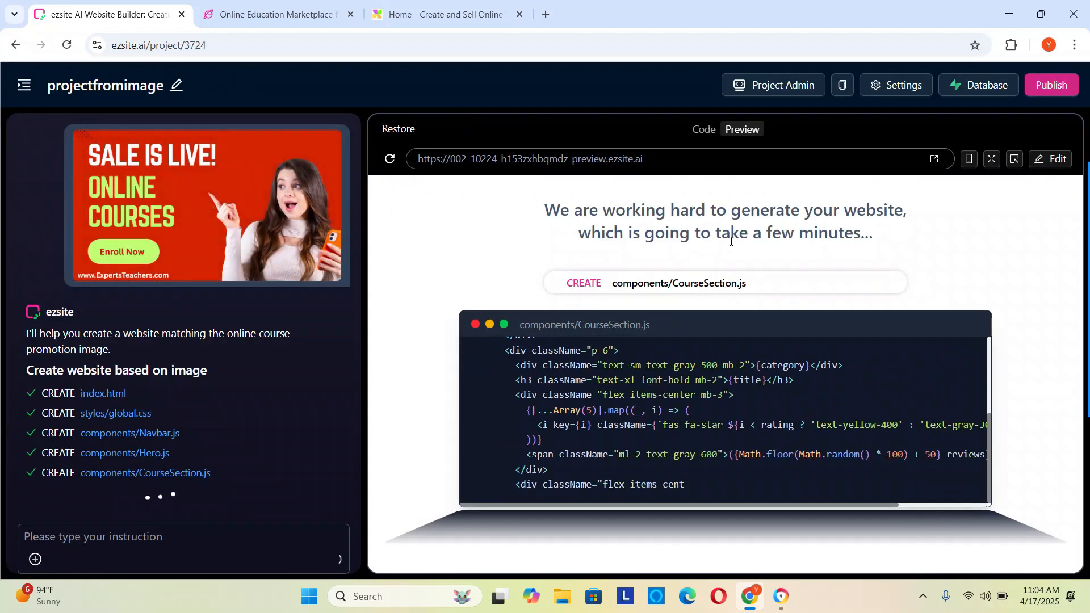
left_click_drag(770, 235, 864, 236)
left_click(881, 239)
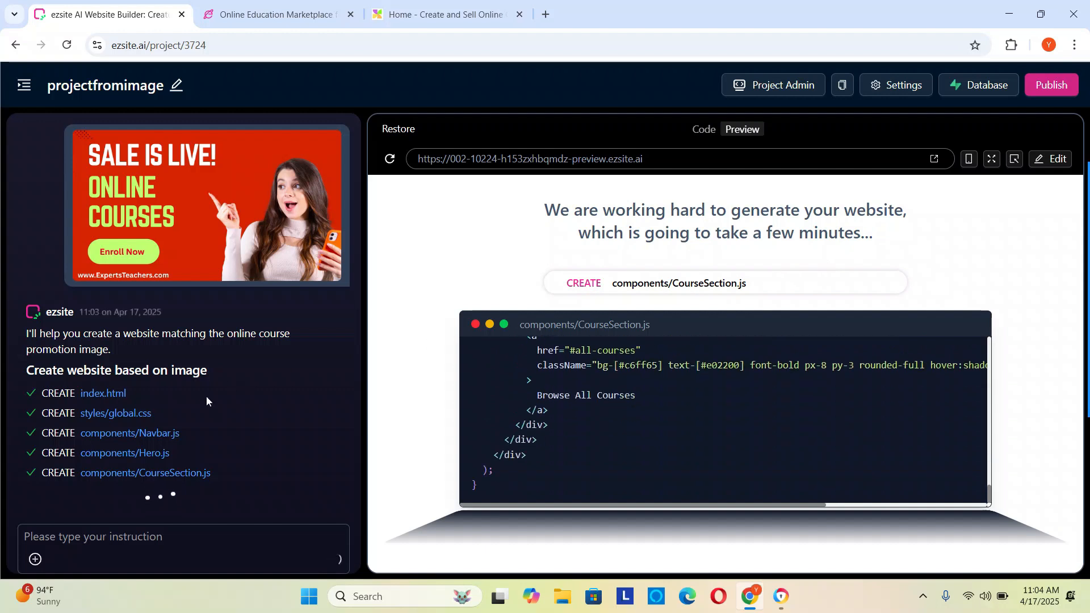
mouse_move(127, 210)
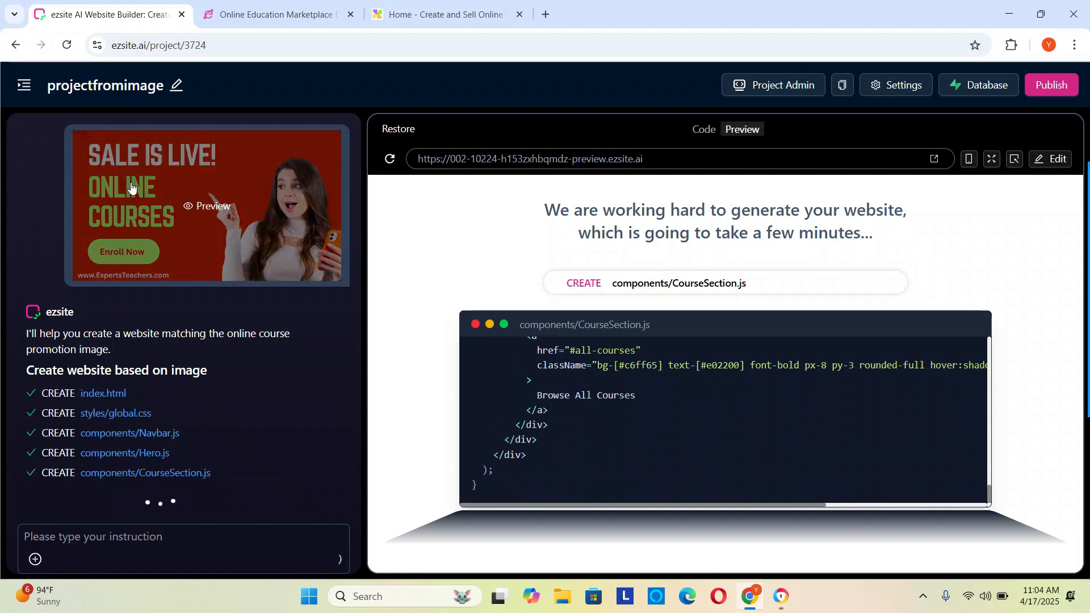
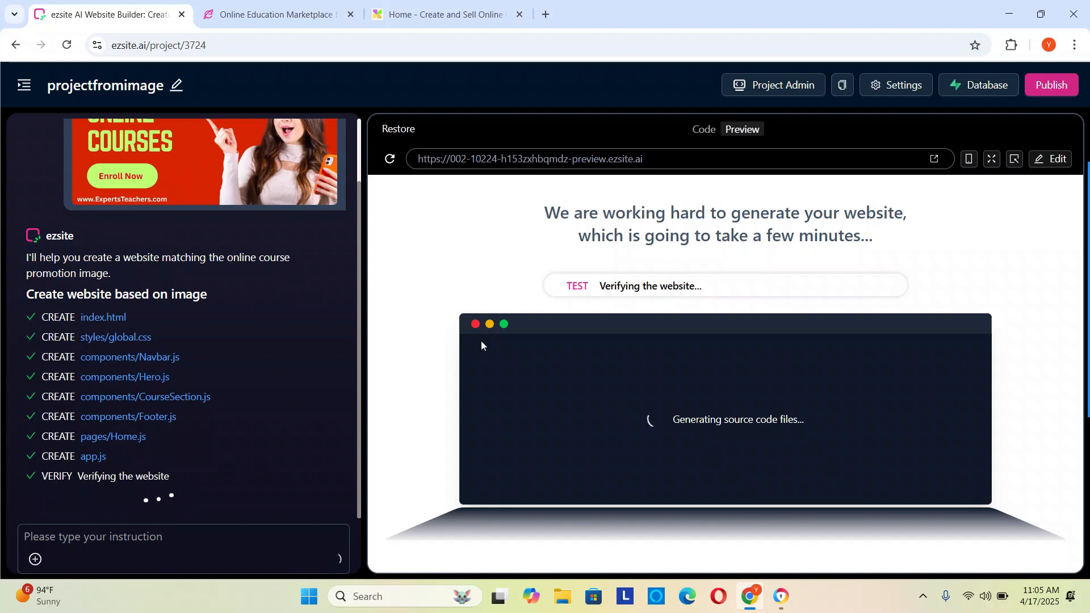
- Follow the image-based website's generation progress, recheck its source image, and look over the generated ExpertsTeachers preview page
scroll(261, 376, "up", 1)
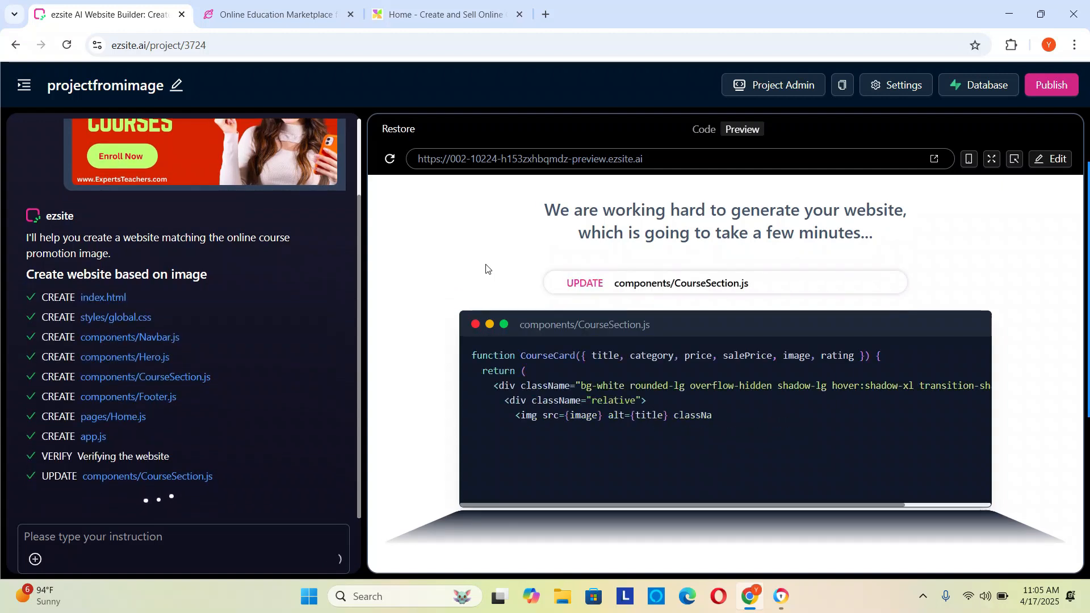
scroll(248, 325, "up", 2)
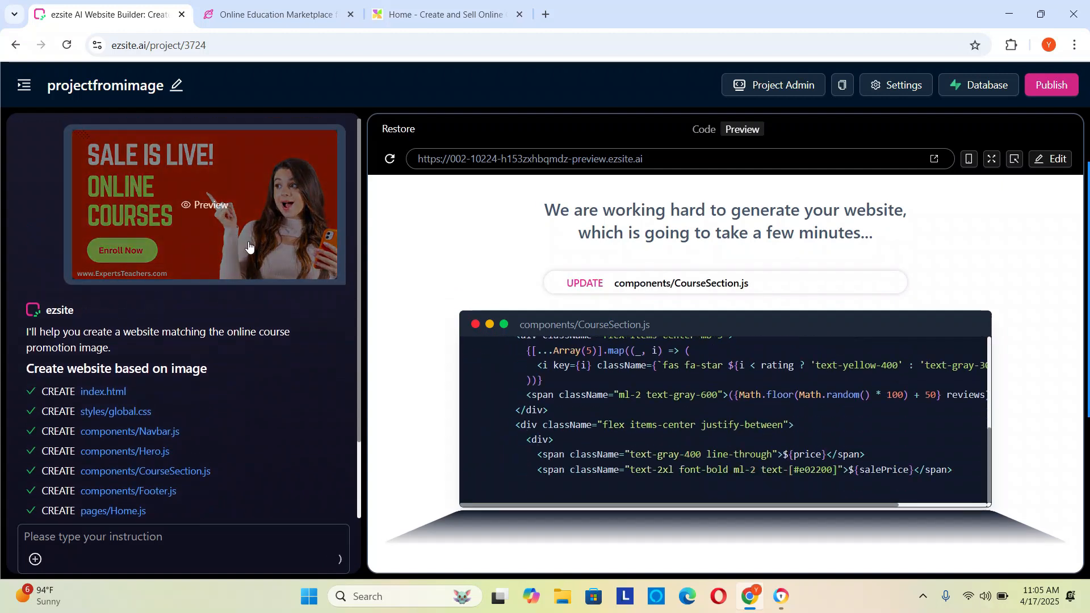
scroll(300, 236, "down", 2)
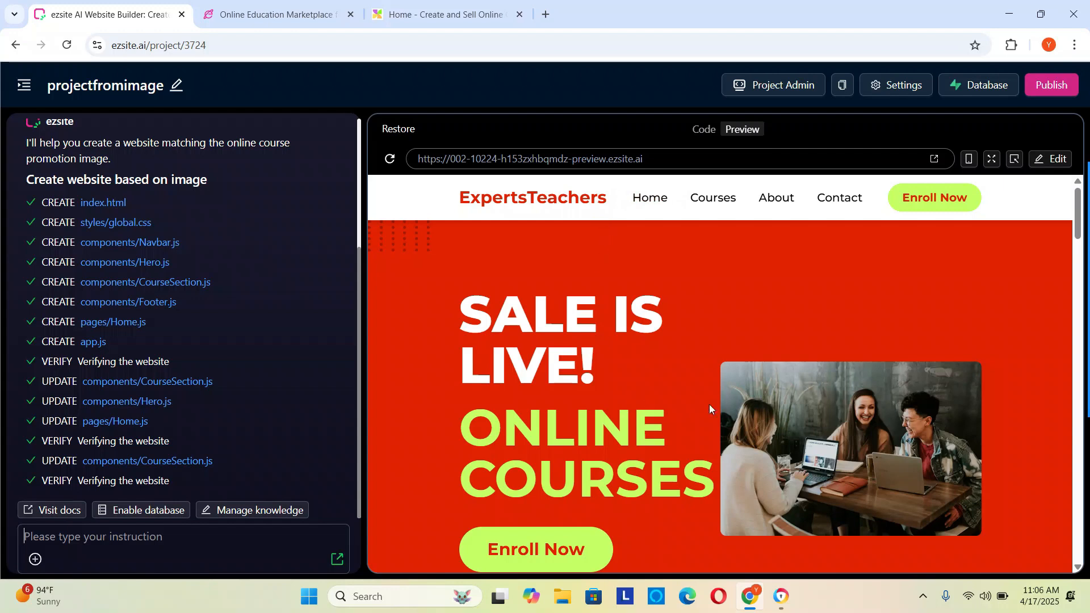
scroll(650, 468, "down", 15)
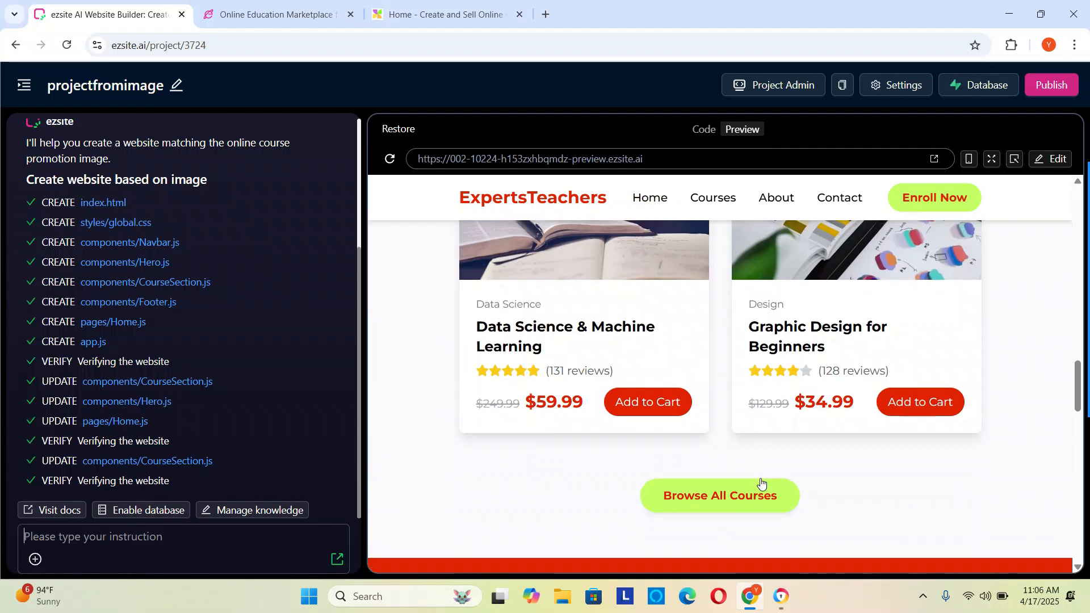
scroll(761, 478, "up", 15)
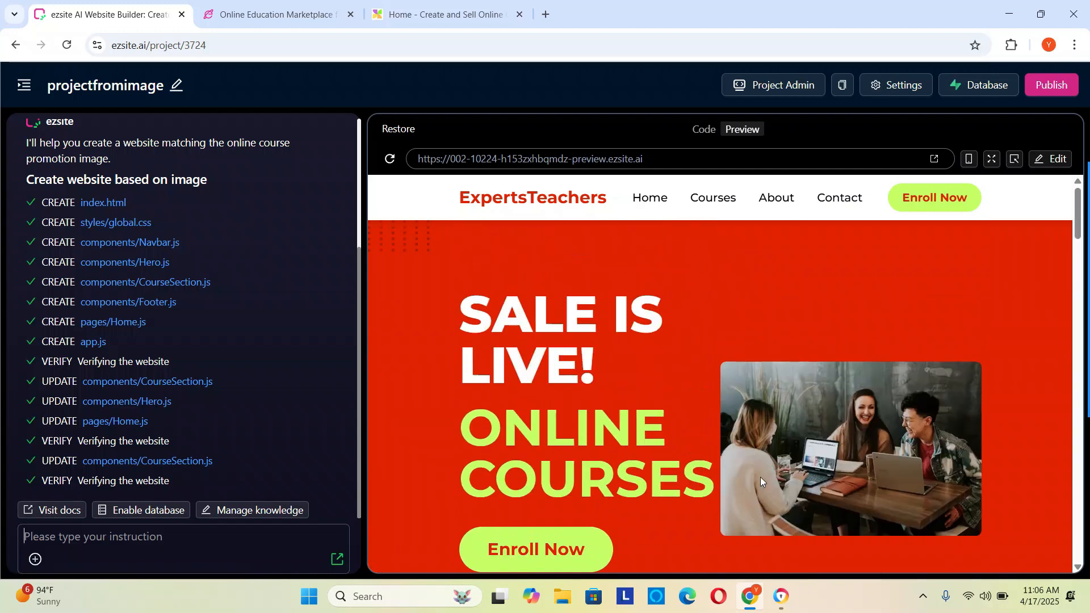
left_click_drag(669, 161, 410, 159)
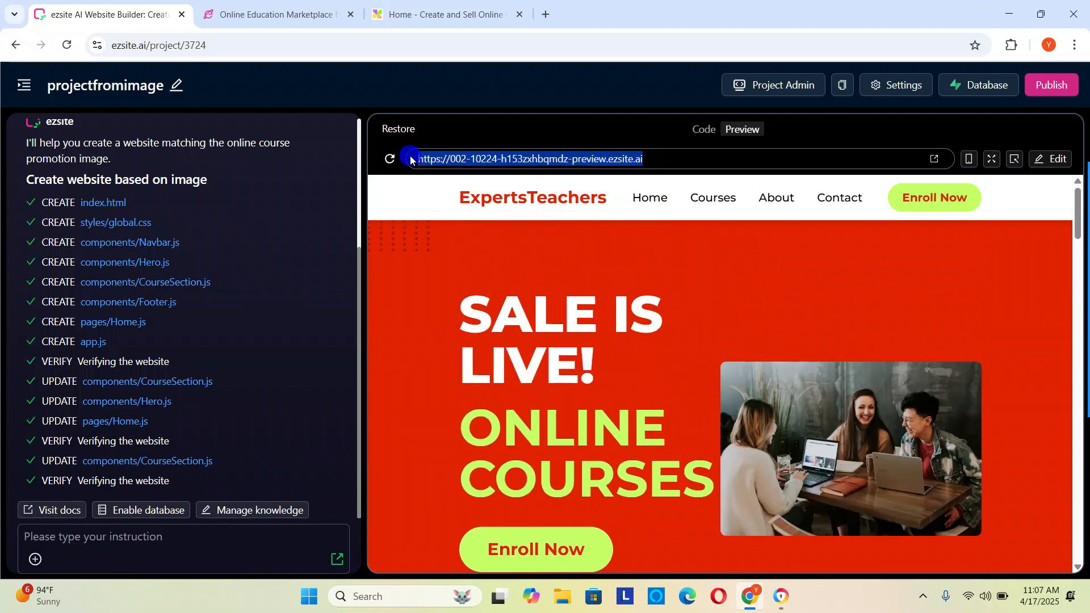
- Deploy the project from image to the EZsite platform and open its live website
left_click(1051, 87)
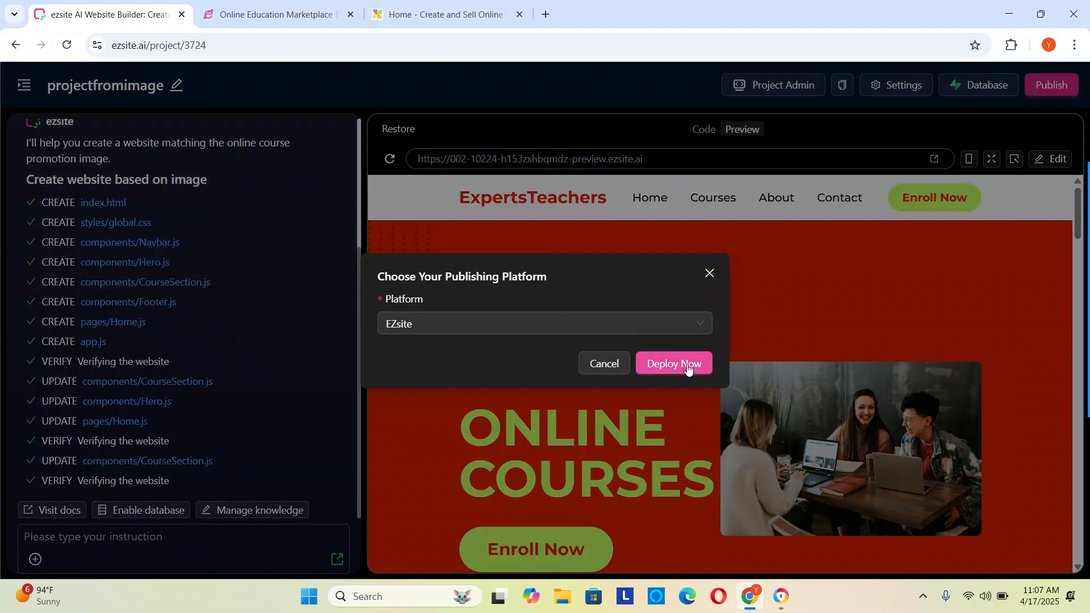
left_click(687, 364)
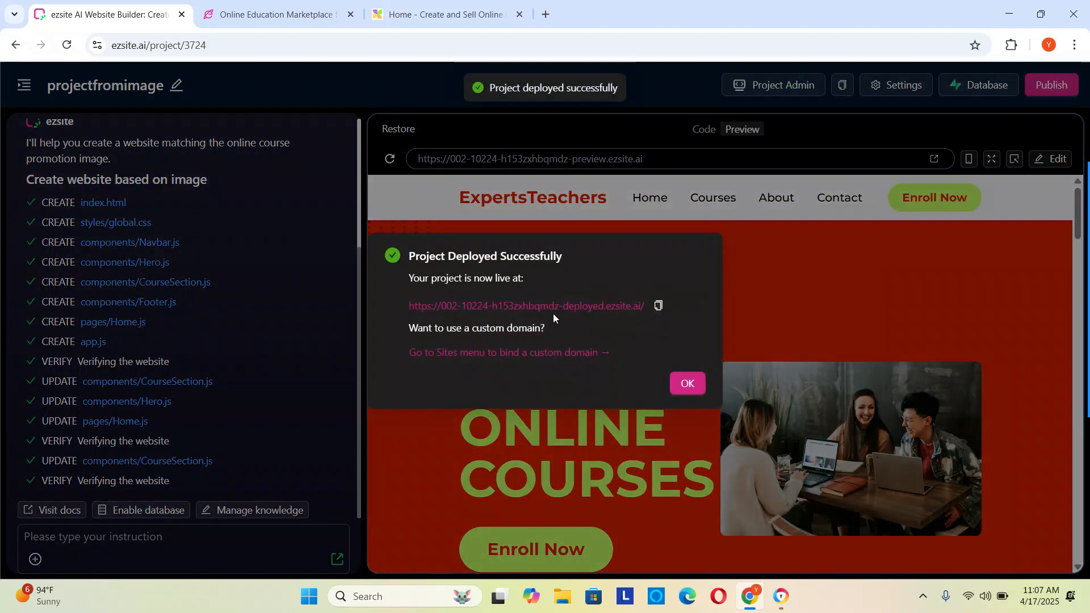
left_click(595, 311)
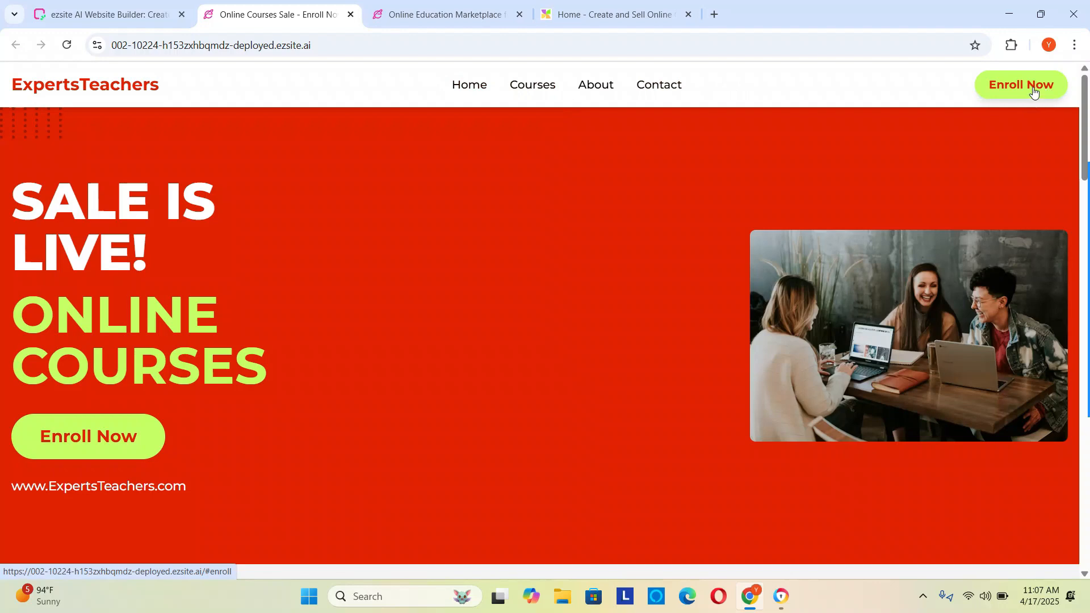
- Examine the live site's Limited Time Offer and Featured Sale Courses sections, trying the Enroll Now & Save 75% link
scroll(517, 359, "down", 8)
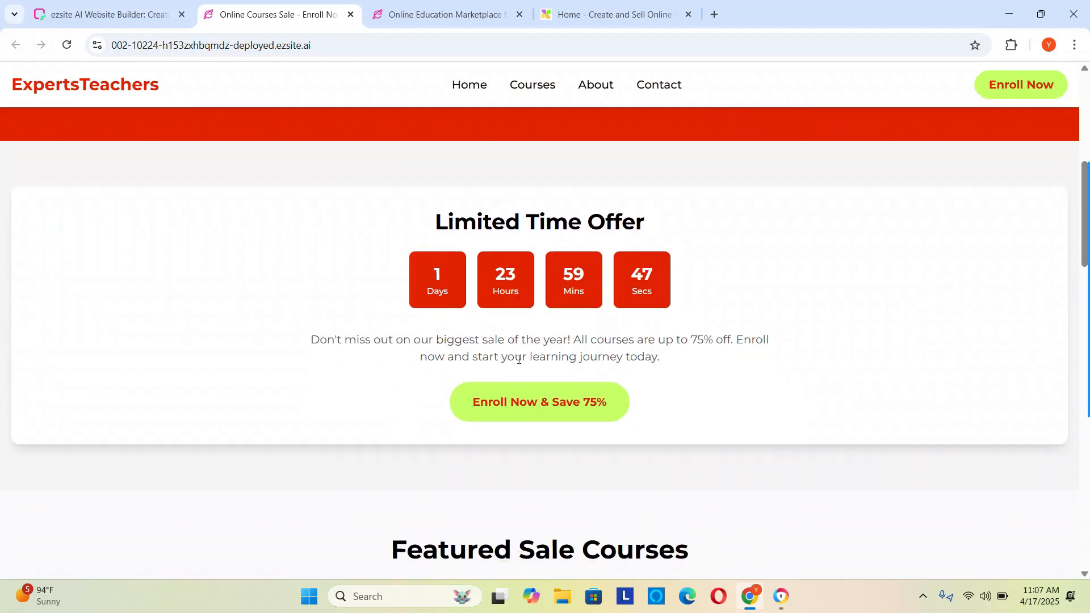
scroll(721, 365, "up", 5)
scroll(720, 366, "down", 7)
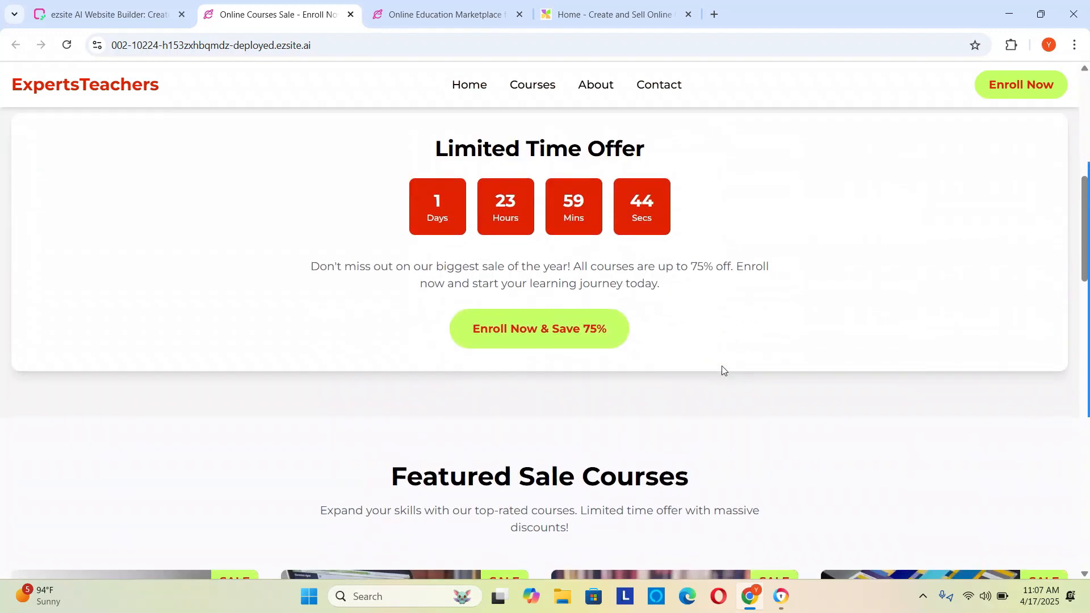
scroll(716, 369, "up", 3)
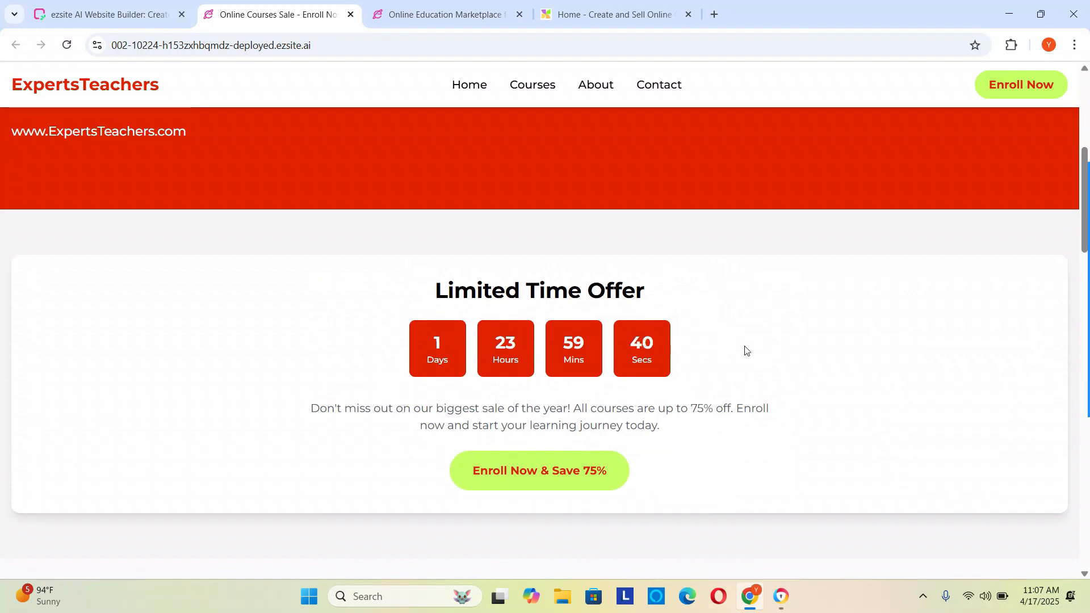
scroll(714, 380, "down", 2)
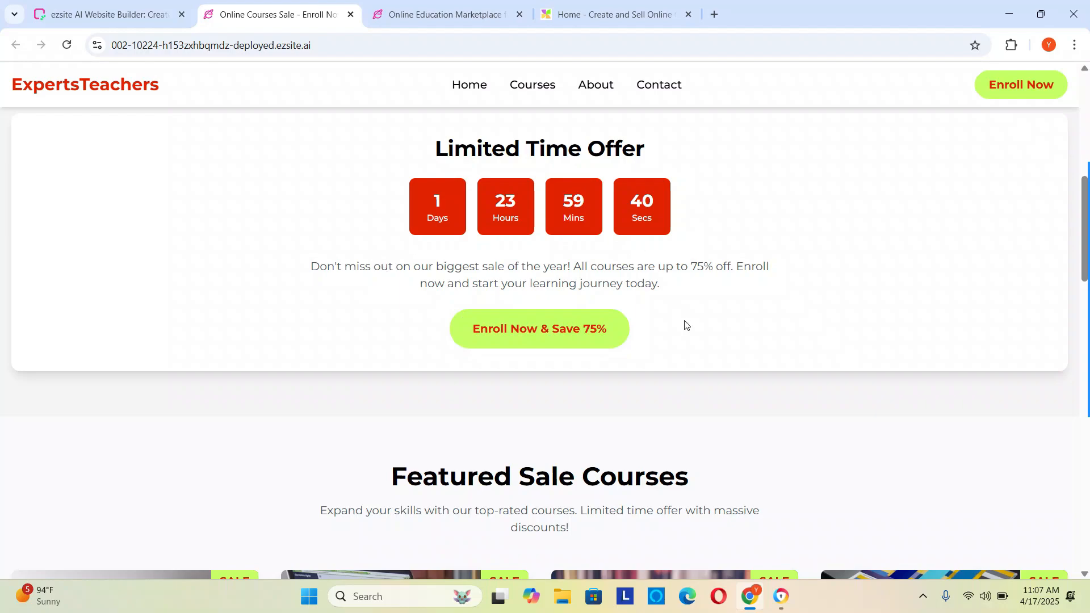
left_click(577, 341)
scroll(731, 342, "up", 3)
scroll(642, 317, "down", 5)
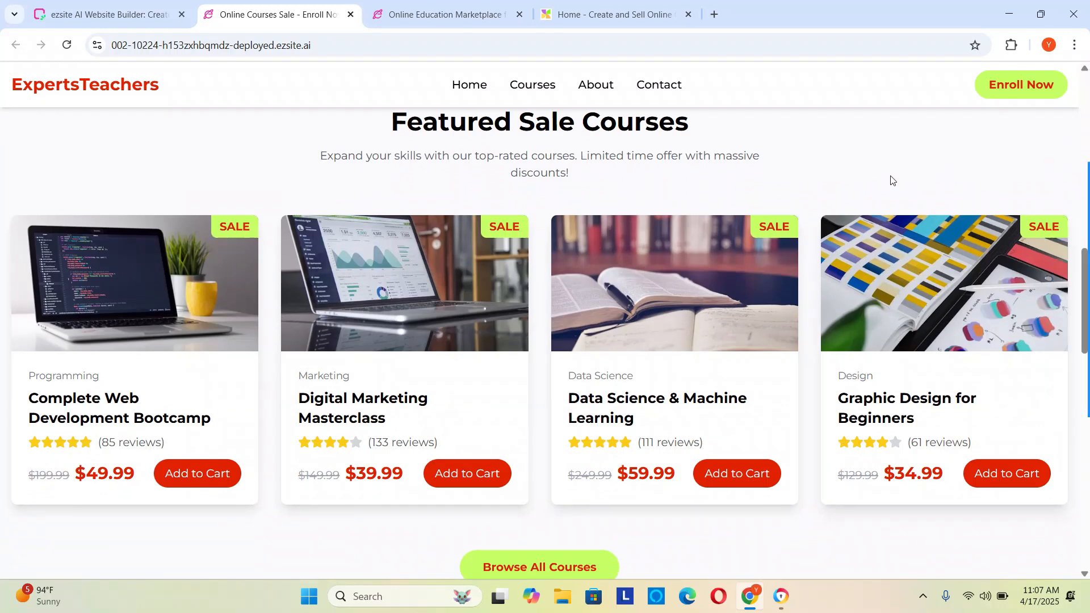
scroll(463, 162, "up", 1)
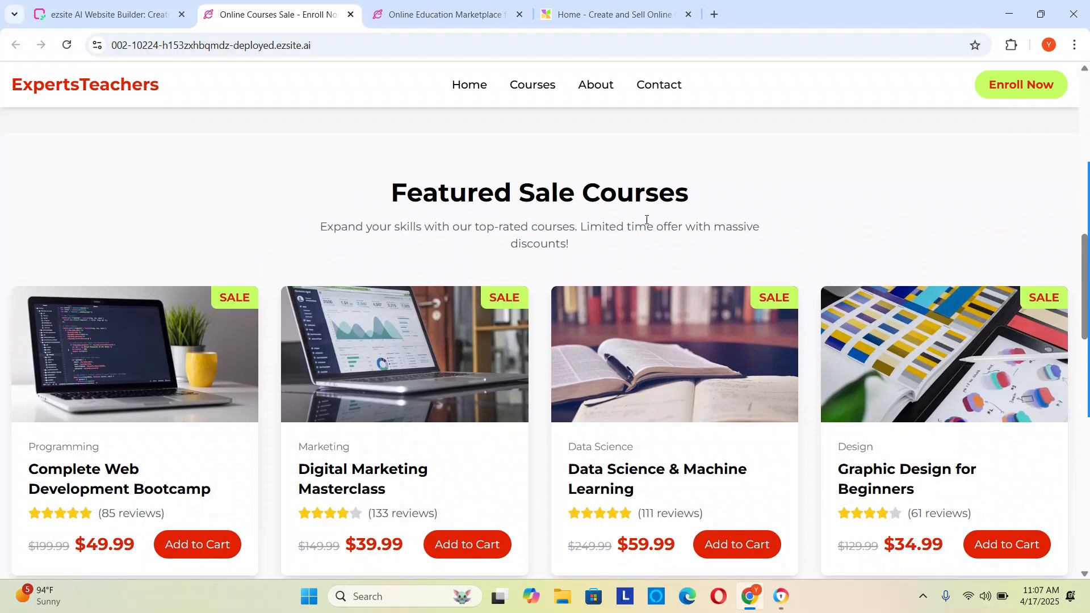
scroll(773, 220, "down", 2)
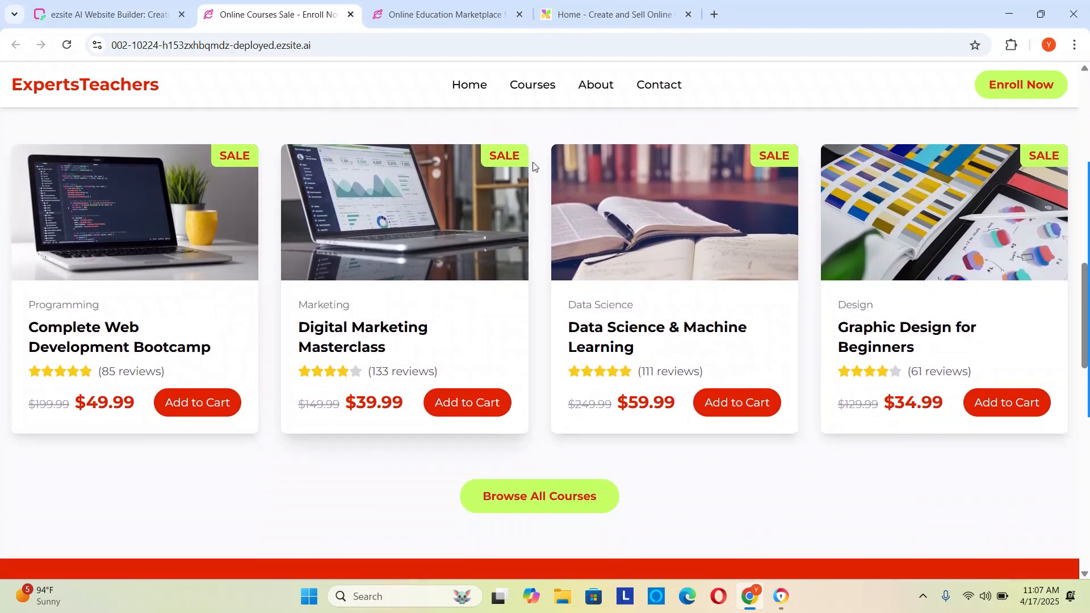
- Compare the course listings on the existing expertsteachers.com site with the courses on the deployed site
left_click(579, 22)
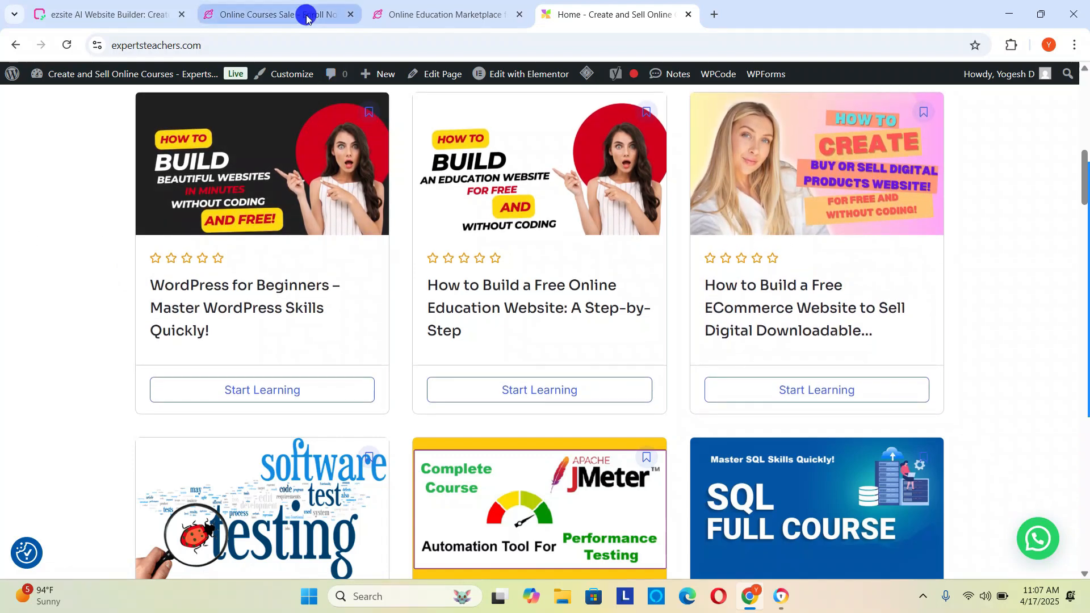
left_click(267, 14)
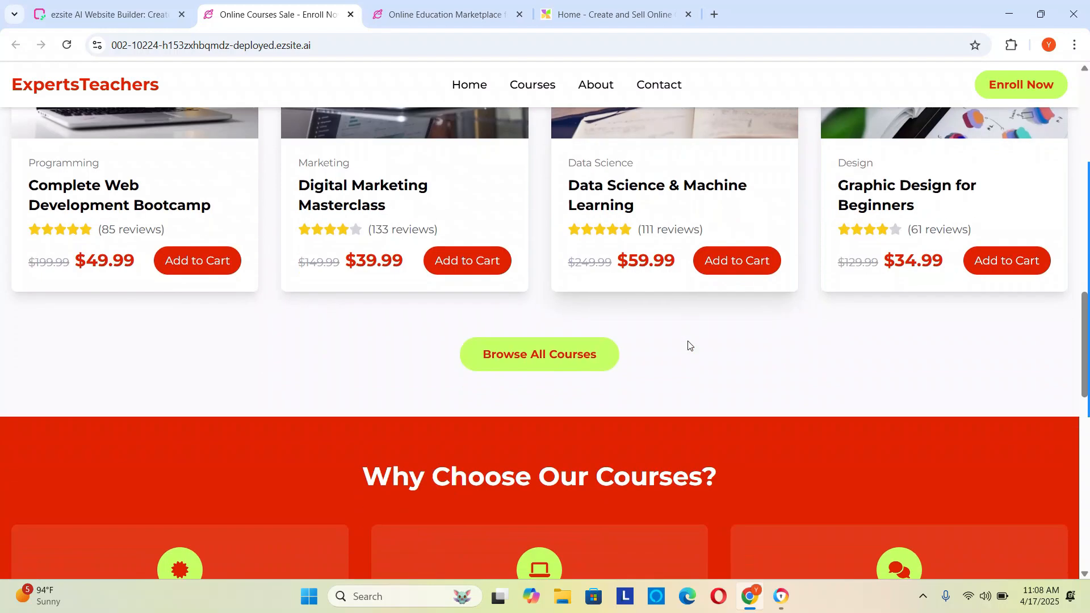
scroll(689, 342, "down", 2)
scroll(692, 338, "up", 3)
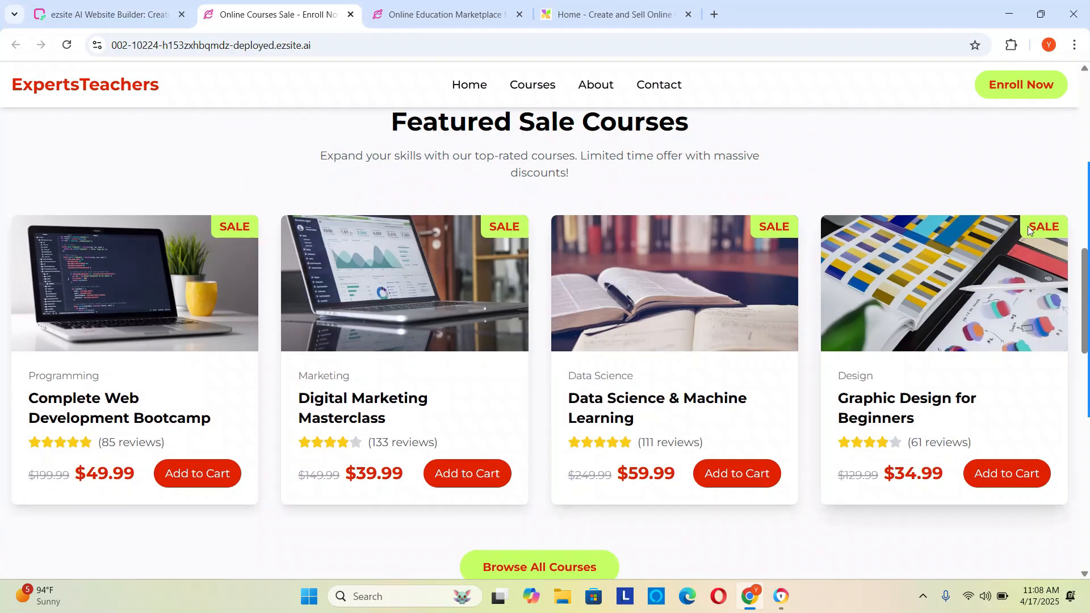
- Return to the project from image in ezsite, close the deployment dialog, and review the source image in the chat
left_click(102, 15)
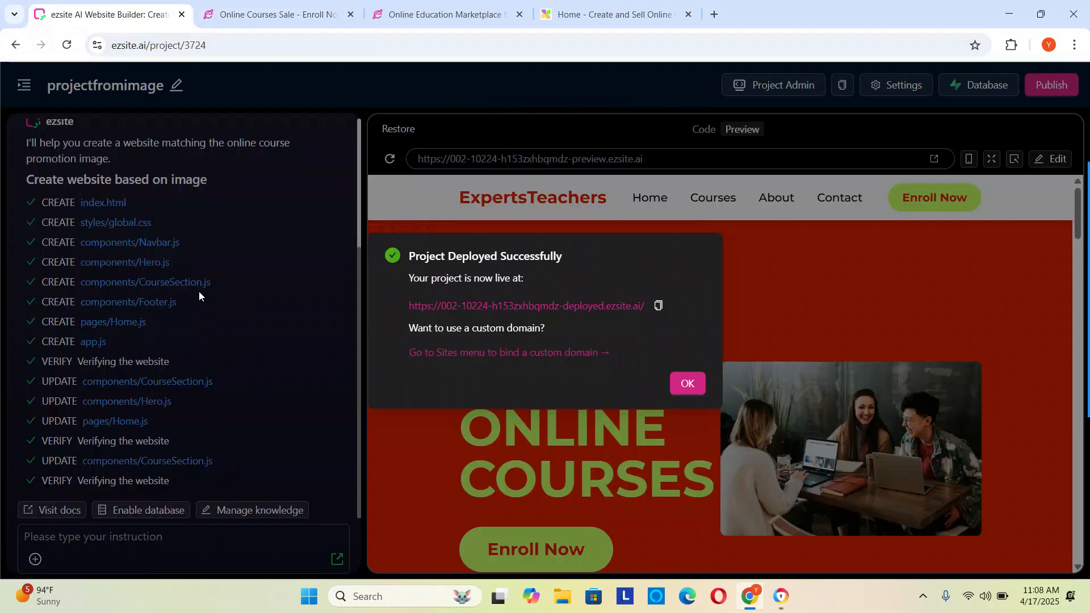
left_click_drag(358, 455, 370, 297)
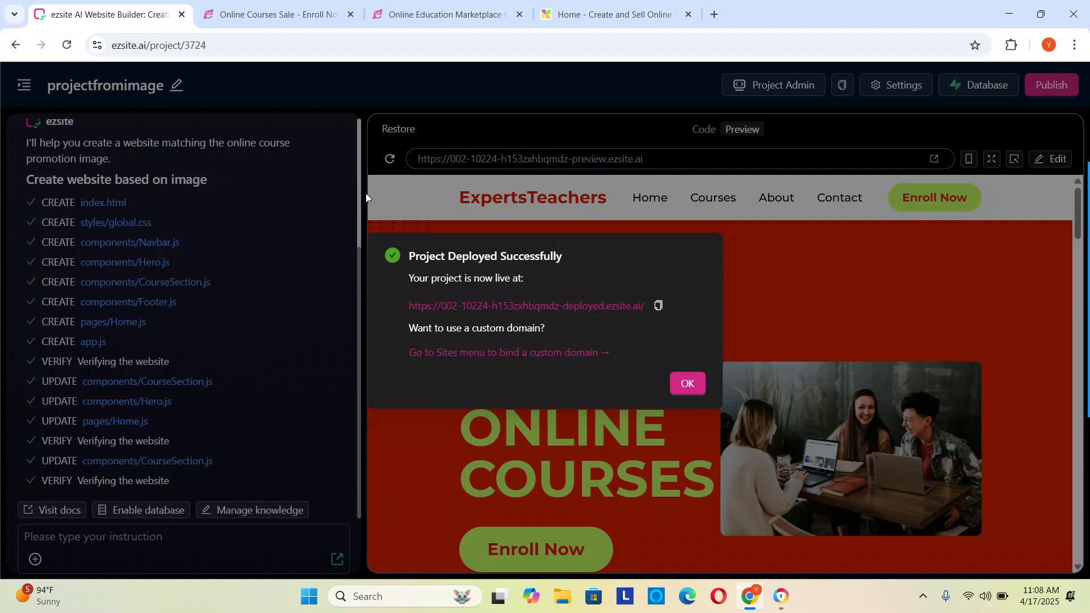
left_click(688, 384)
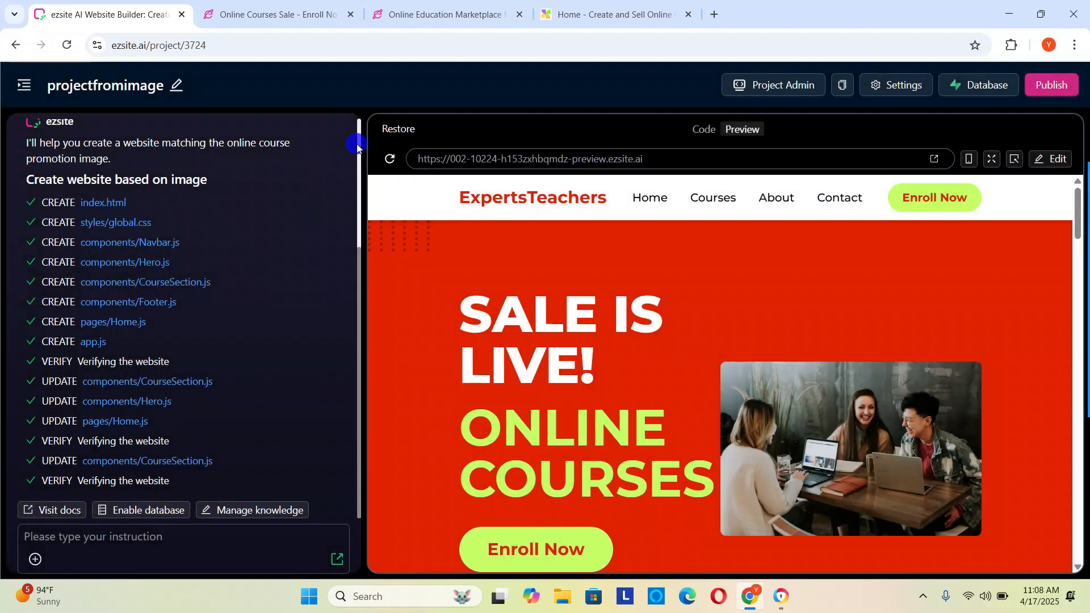
scroll(361, 150, "up", 3)
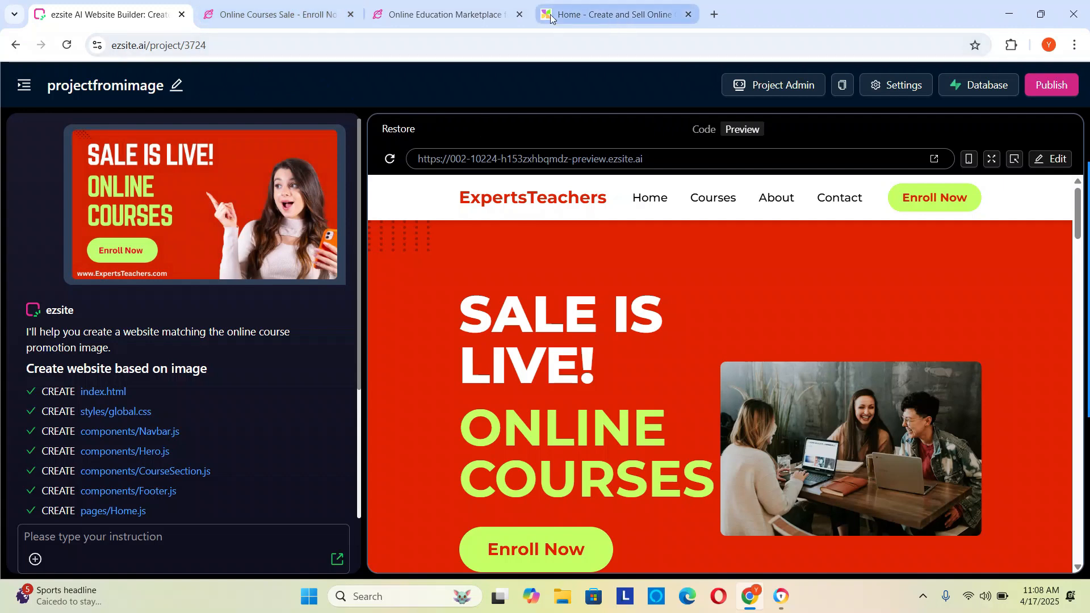
- Look over the rest of the deployed site, including Why Choose Our Courses, About ExpertsTeachers and the footer, and return to its hero section
left_click(462, 17)
left_click(278, 14)
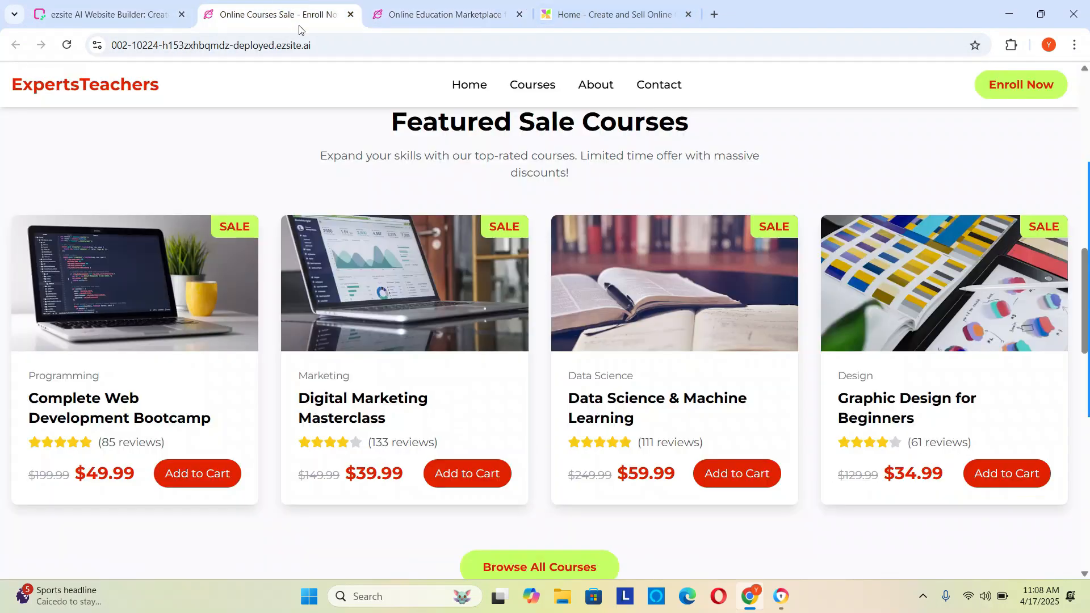
scroll(783, 400, "down", 7)
scroll(783, 404, "up", 4)
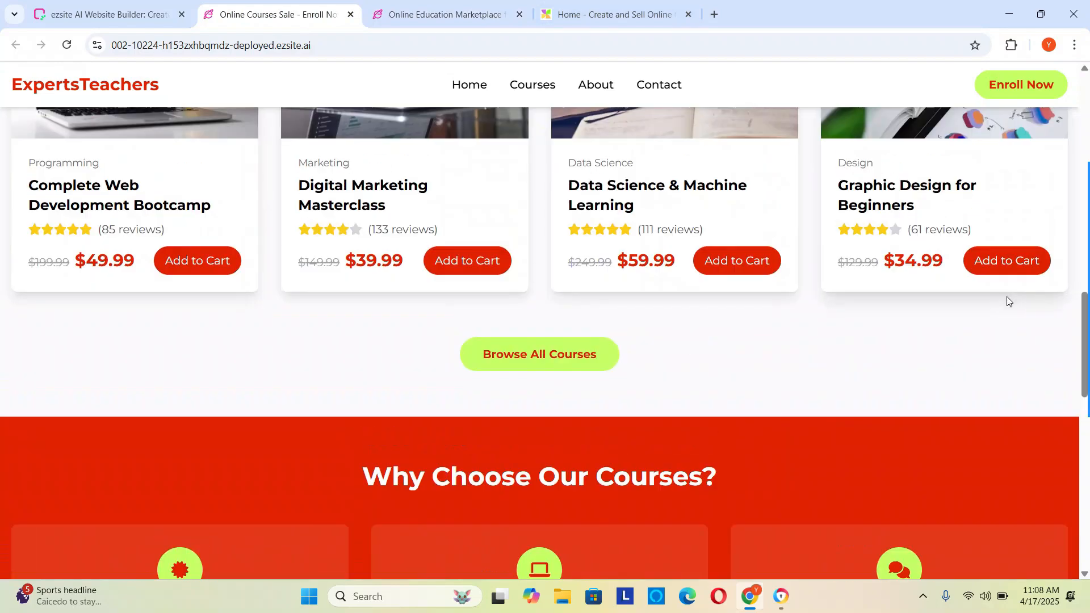
scroll(584, 270, "down", 5)
scroll(426, 261, "up", 4)
scroll(840, 318, "down", 2)
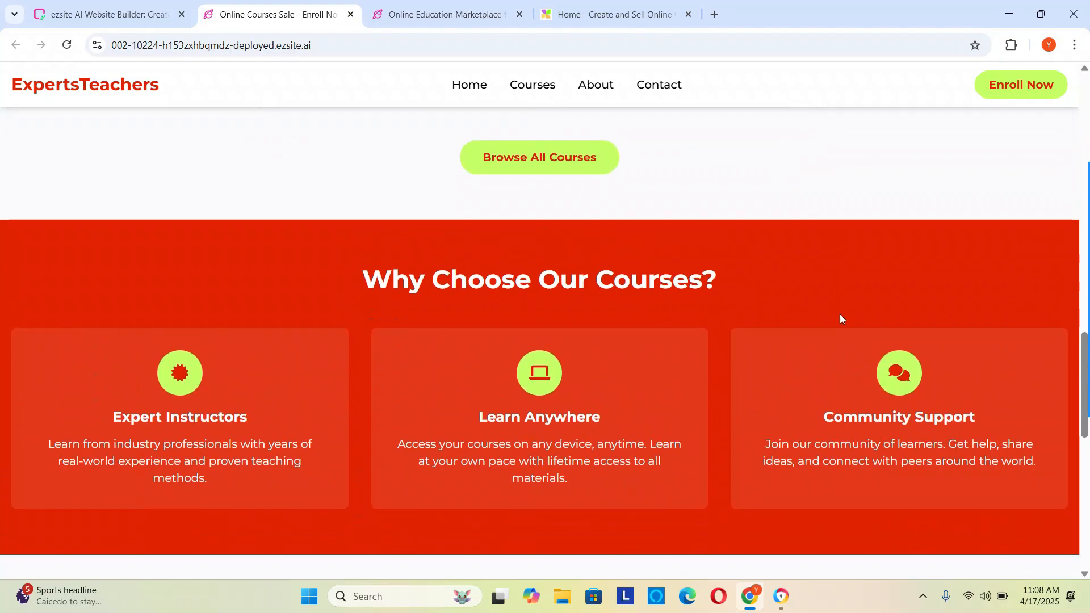
scroll(840, 317, "down", 10)
scroll(840, 317, "up", 4)
scroll(828, 318, "down", 4)
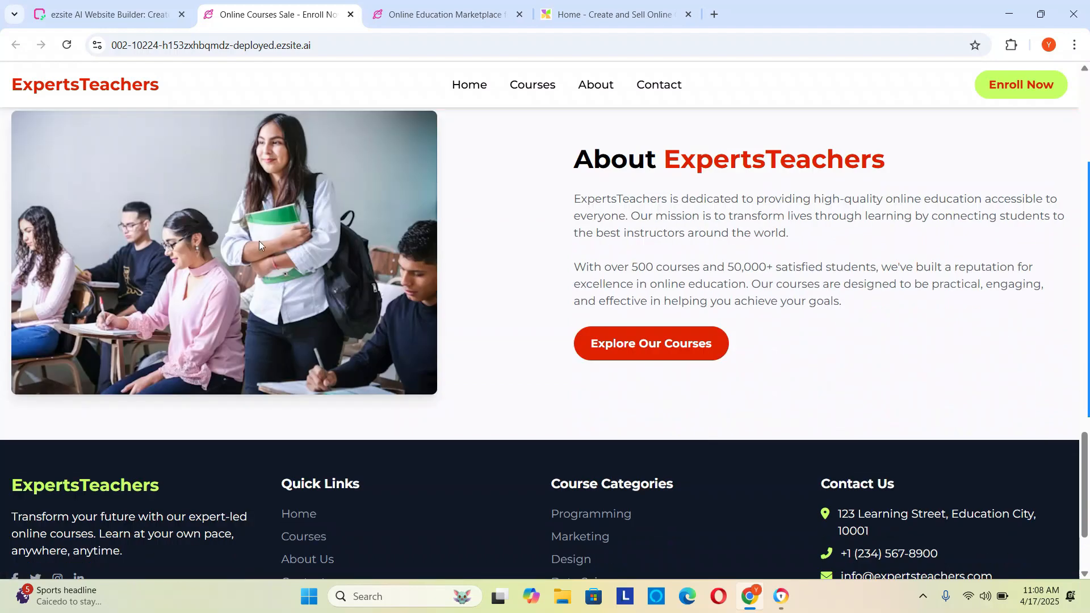
scroll(839, 328, "down", 3)
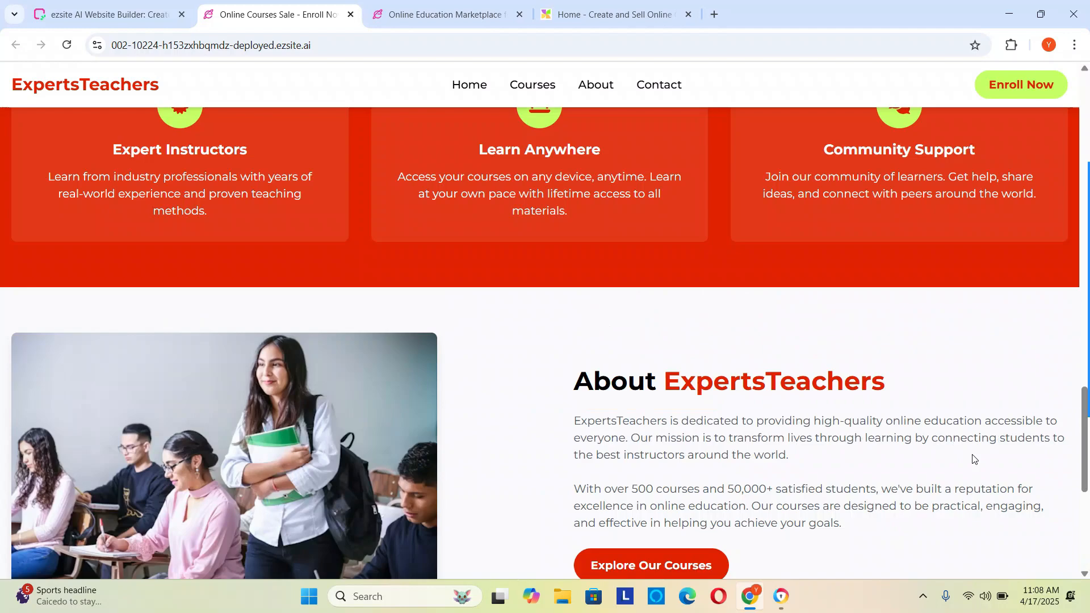
scroll(971, 456, "up", 10)
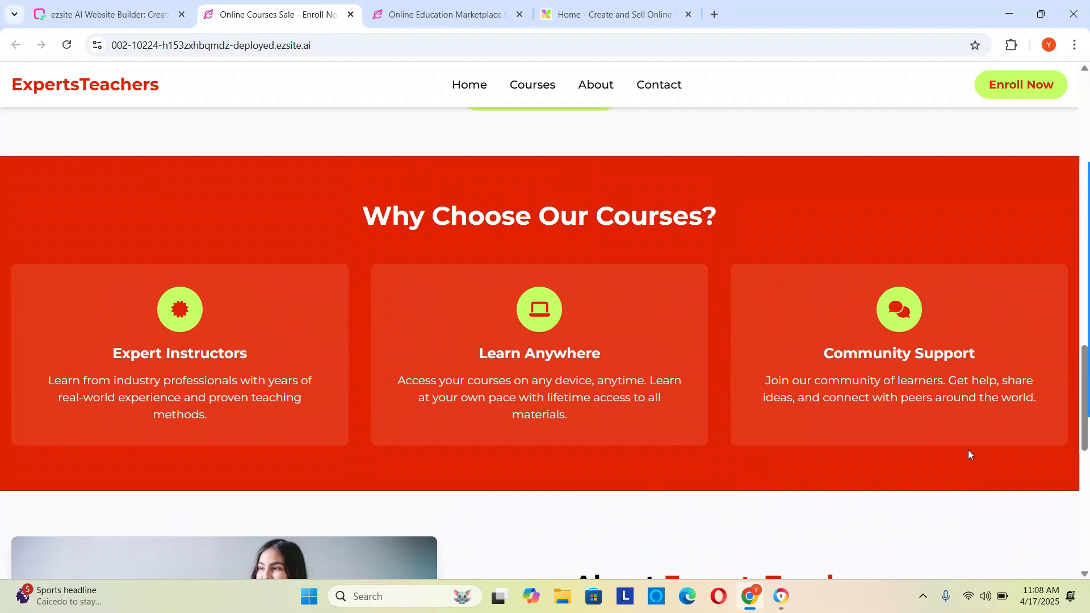
scroll(965, 457, "up", 15)
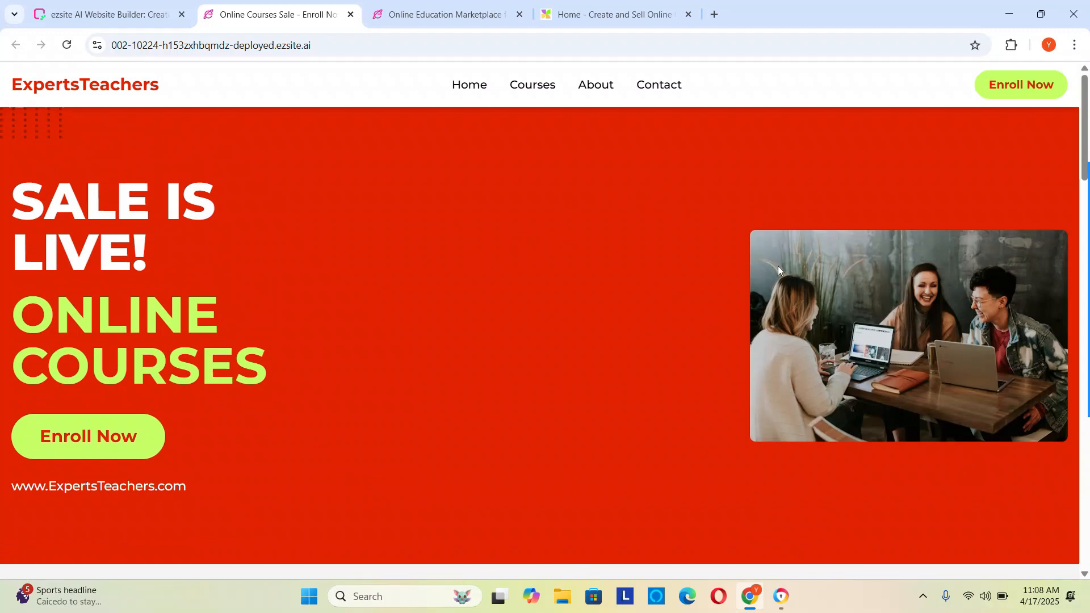
- Close the image-to-PDF converter page and examine the Pro, Premium and Business plans on the ezsite pricing page
mouse_move(1088, 238)
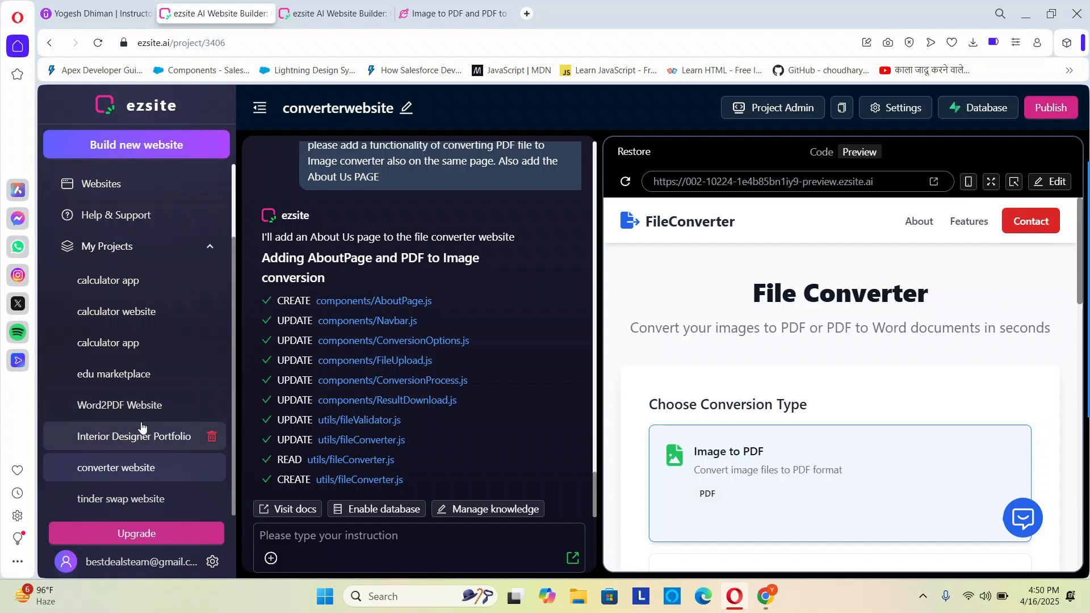
left_click(505, 13)
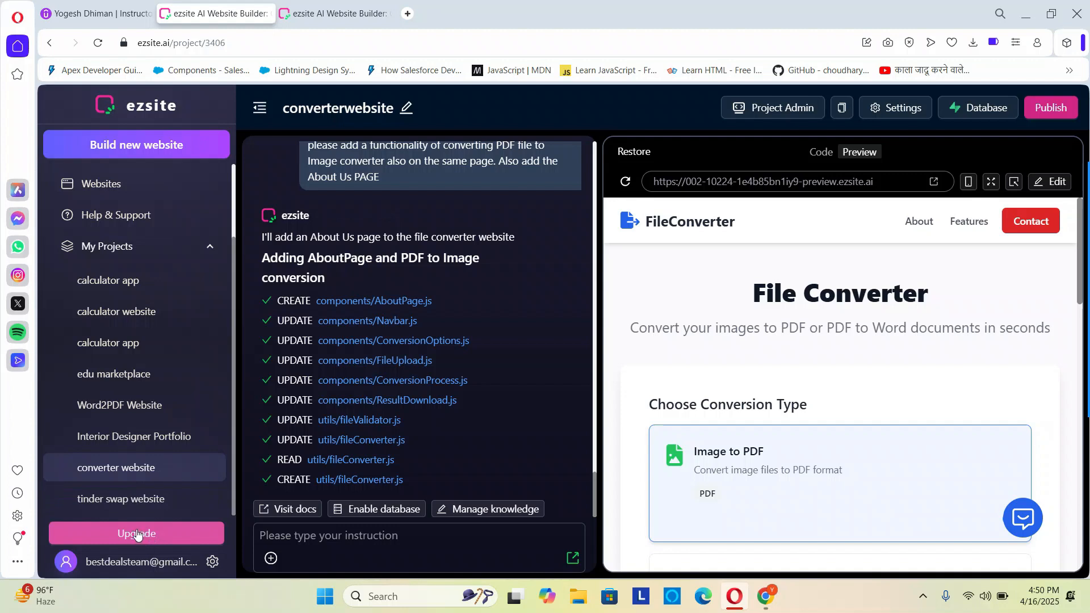
left_click(344, 17)
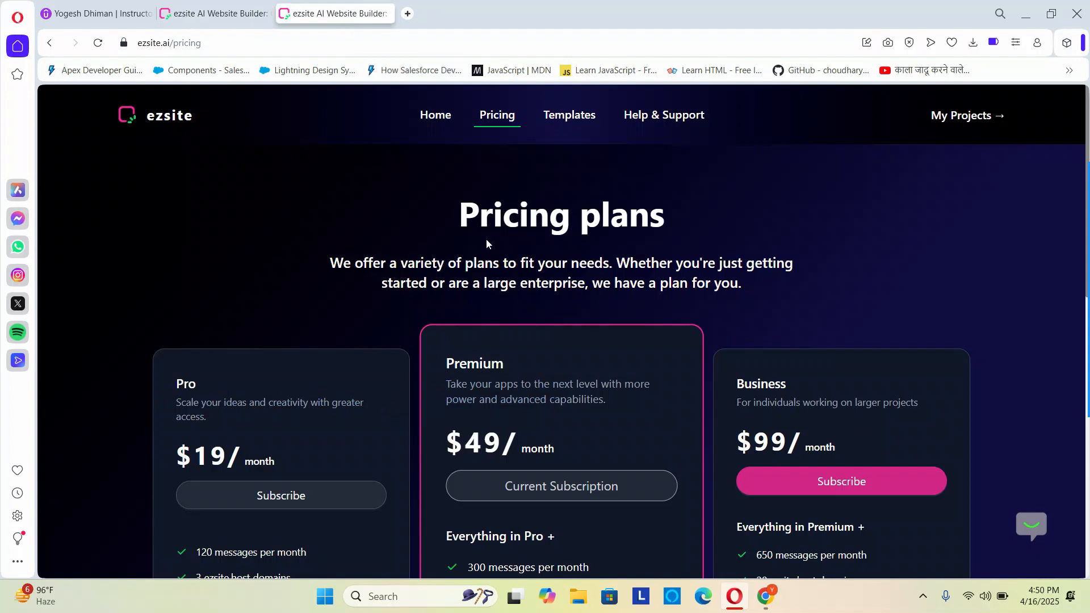
scroll(760, 281, "down", 3)
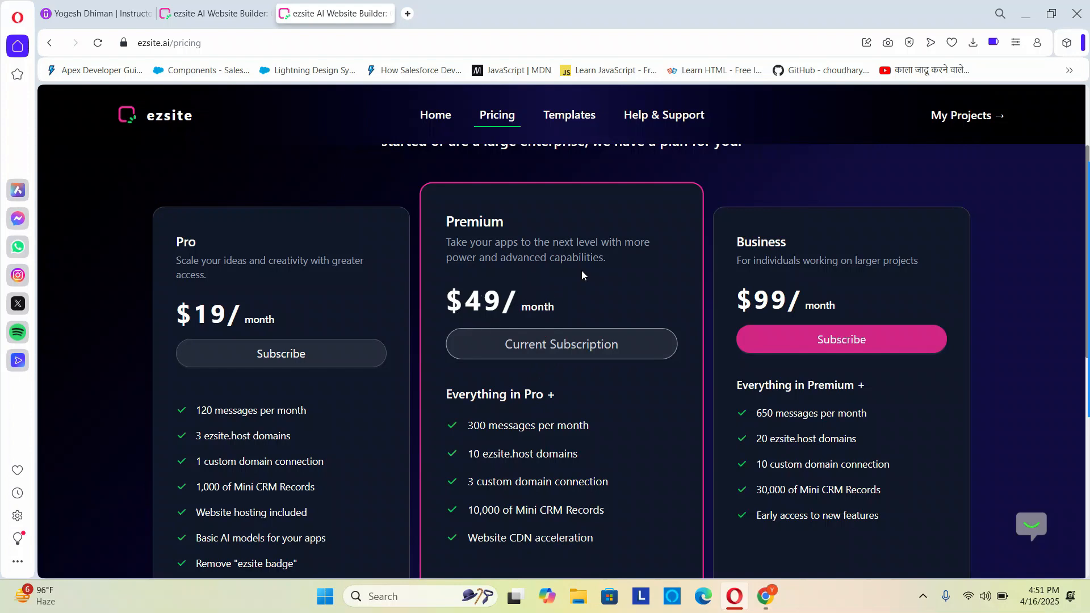
- Close the pricing page and look back through the converterwebsite project's chat history
scroll(551, 326, "up", 3)
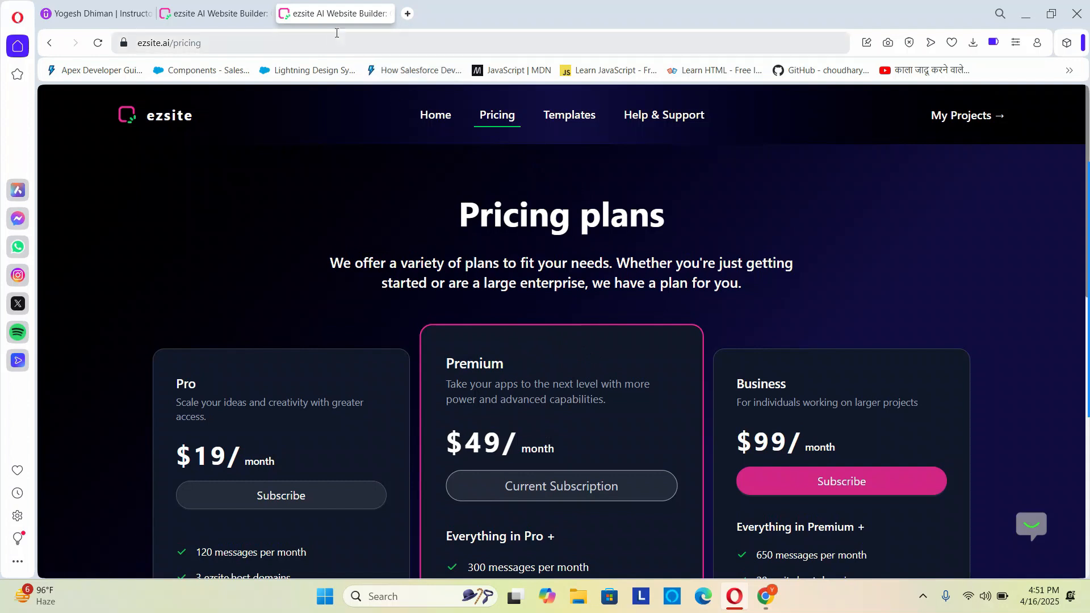
mouse_move(328, 15)
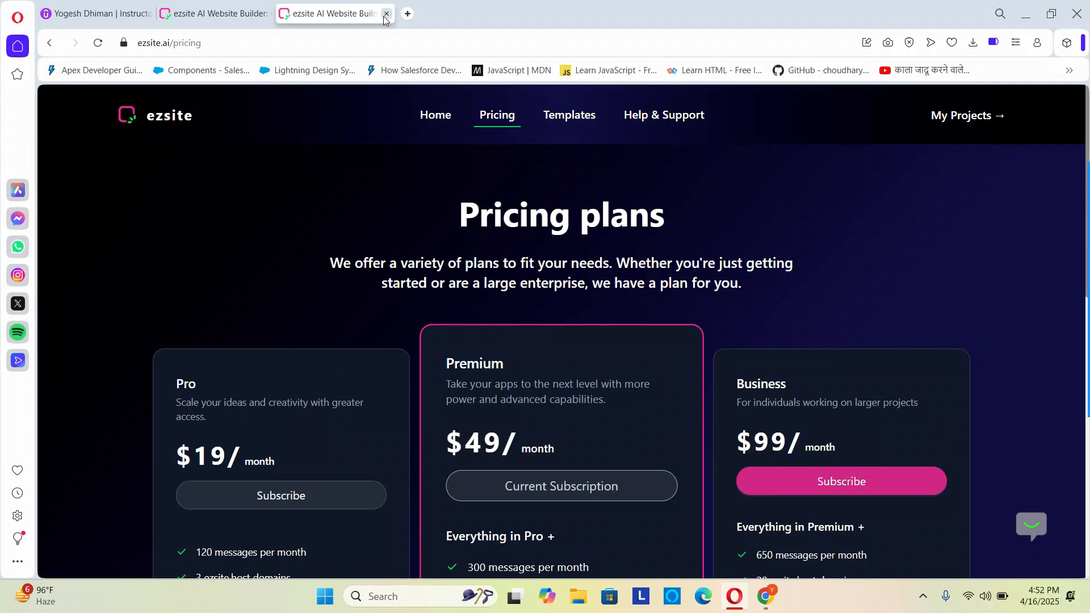
left_click(385, 15)
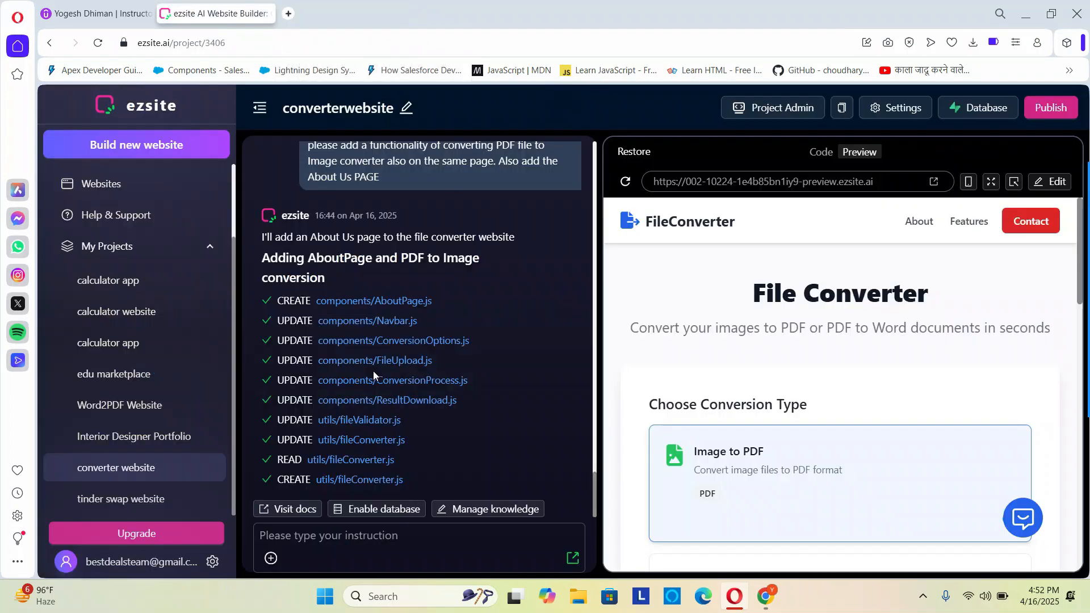
scroll(372, 379, "up", 1)
scroll(371, 380, "up", 10)
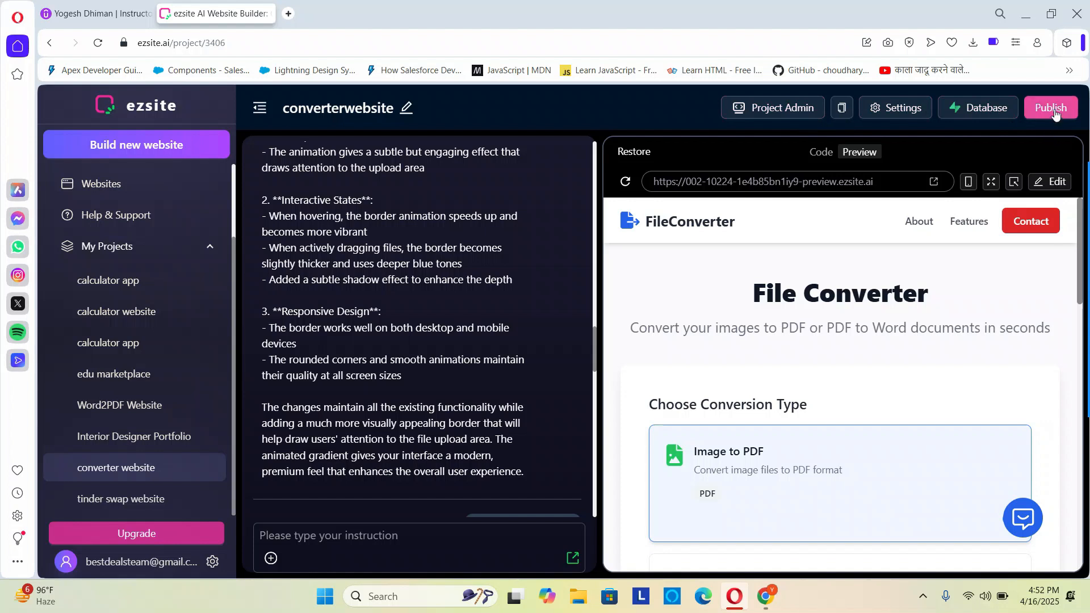
- Collapse the project sidebar and deploy converterwebsite with EZsite as the publishing platform
left_click(259, 107)
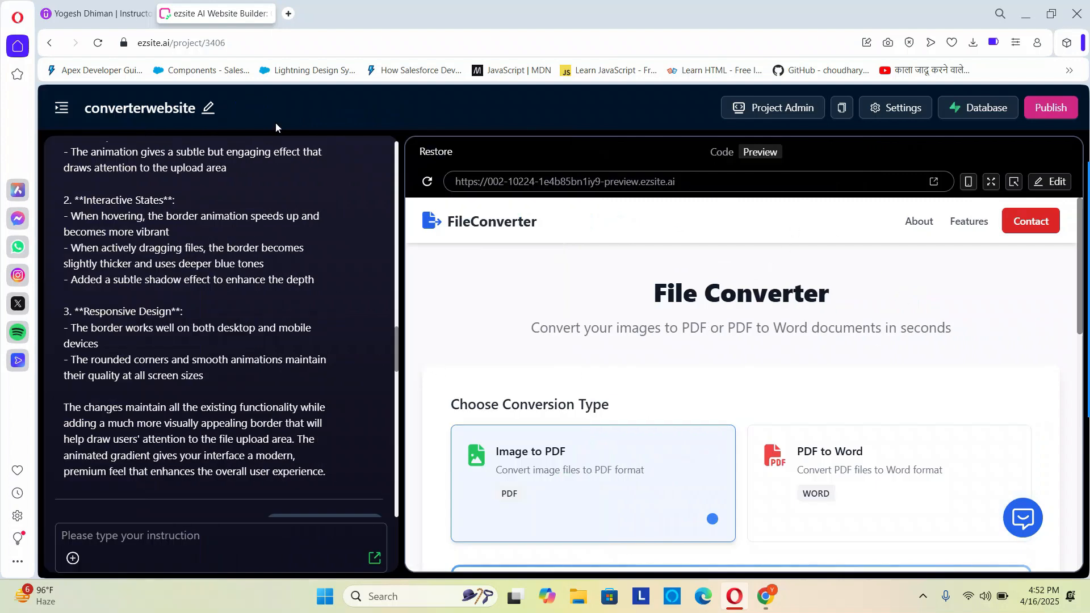
left_click(1066, 113)
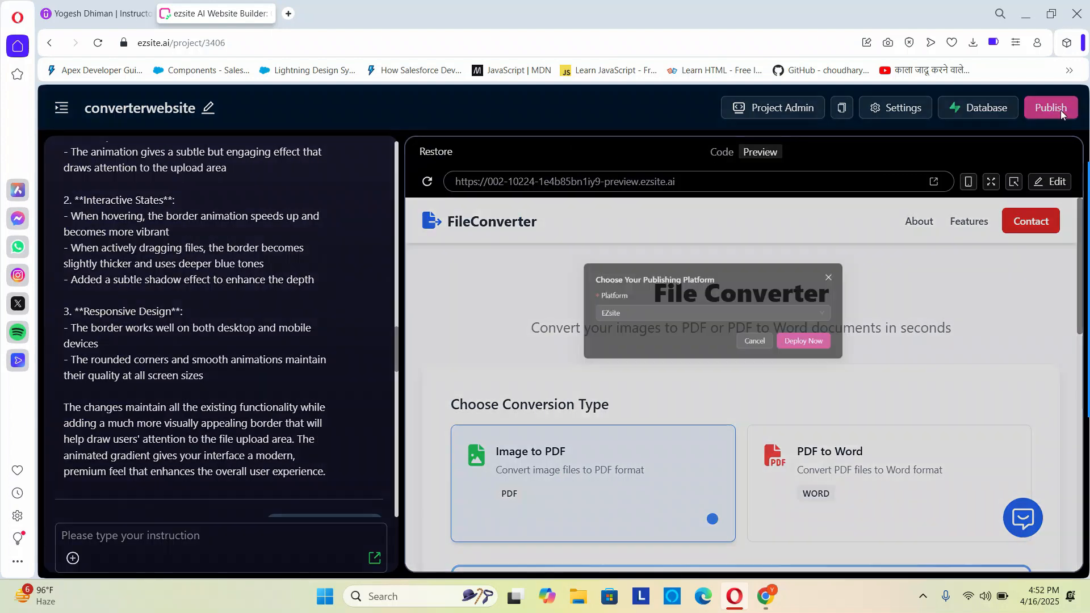
left_click(559, 341)
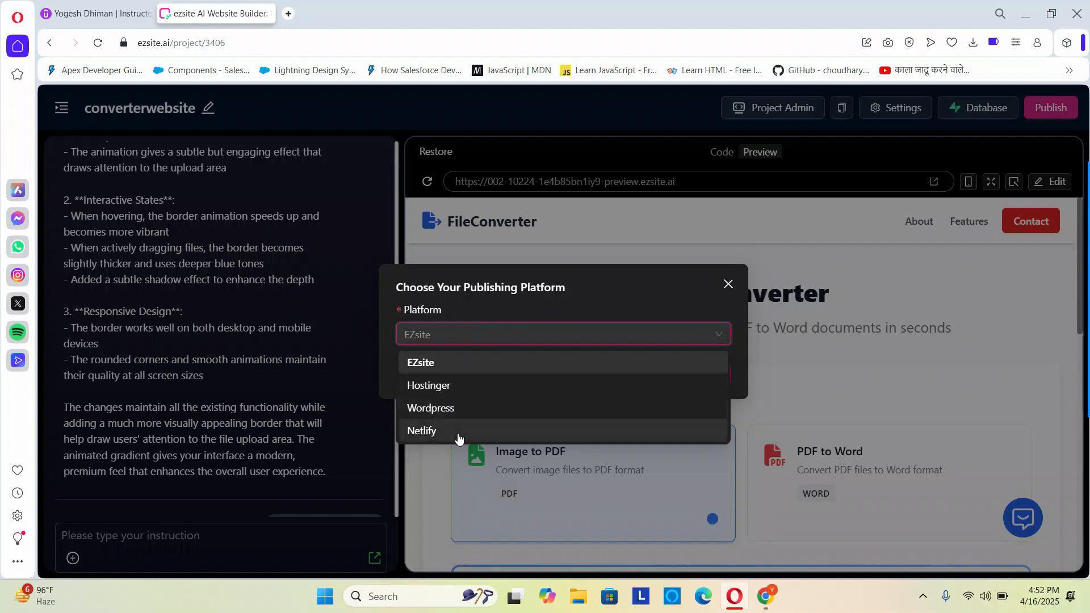
left_click(678, 282)
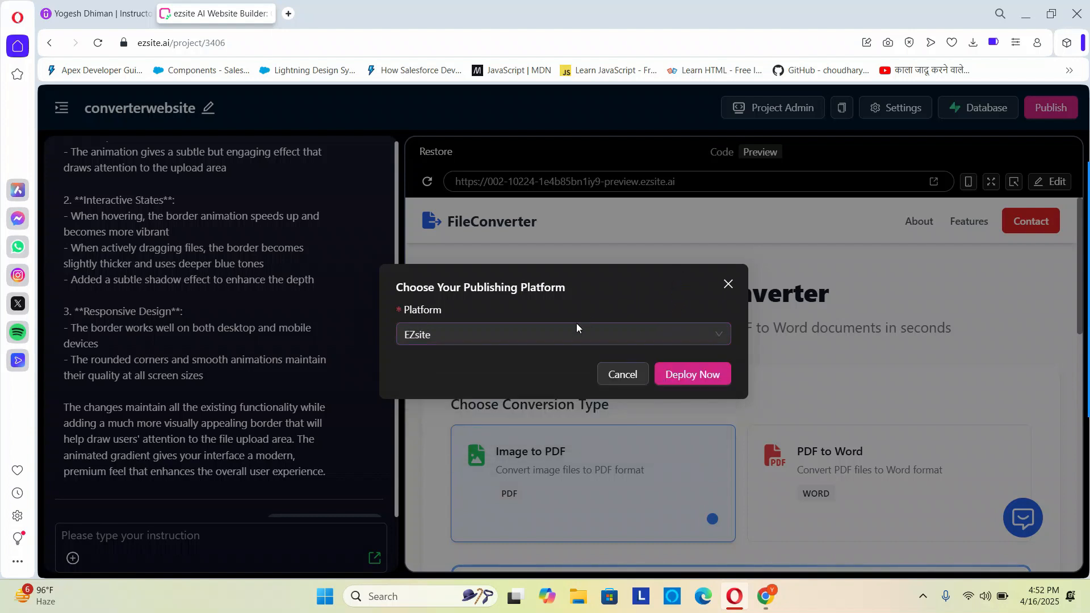
left_click(689, 375)
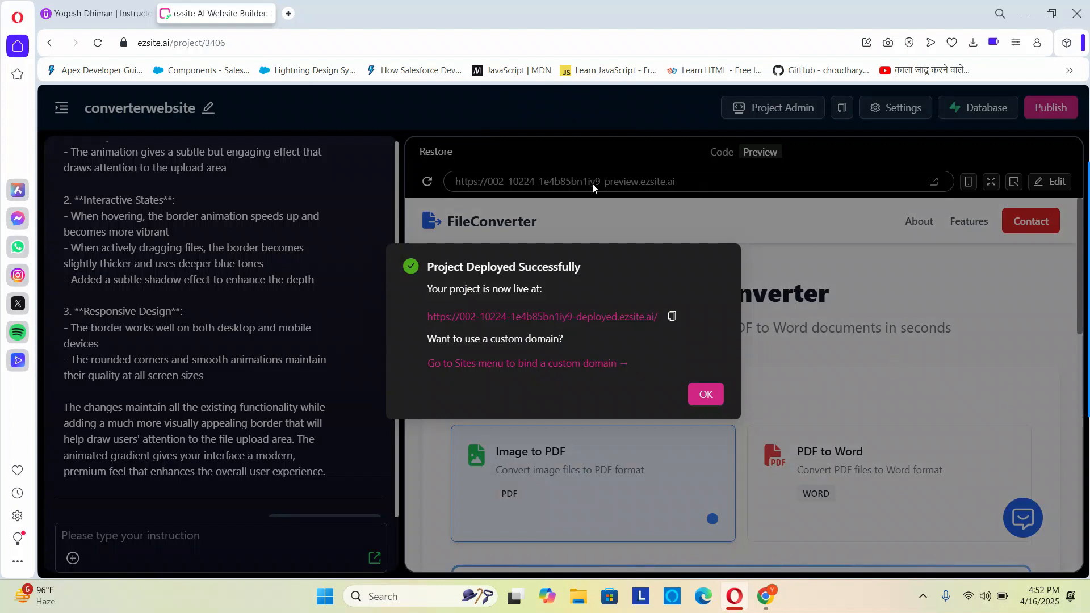
- Follow the custom domain link from the deployment dialog and examine the Domains and All deployed sites lists
left_click(574, 368)
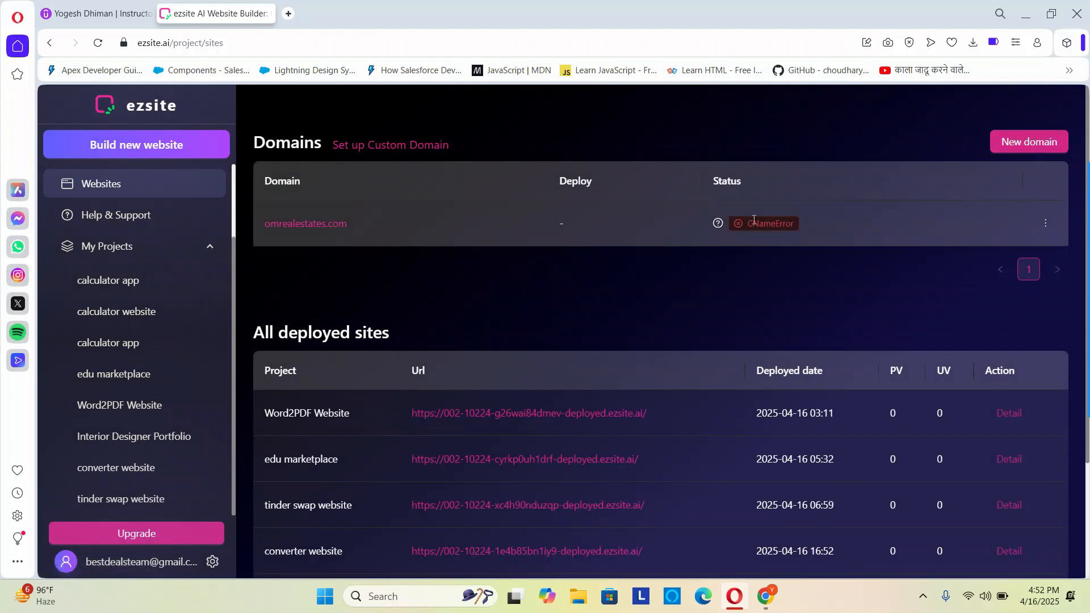
mouse_move(754, 222)
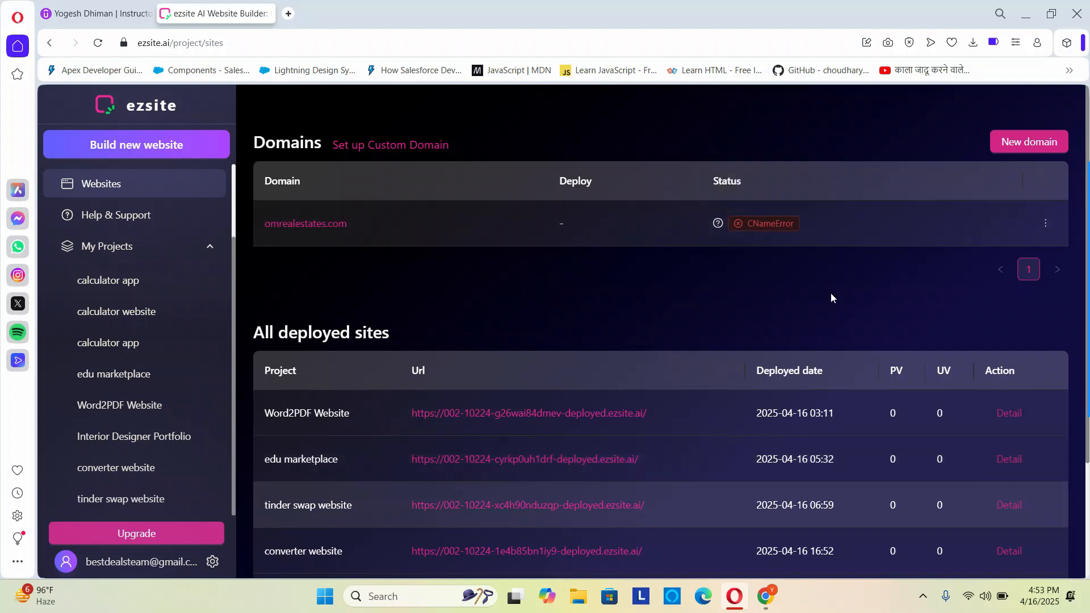
scroll(889, 502, "down", 1)
scroll(889, 504, "down", 2)
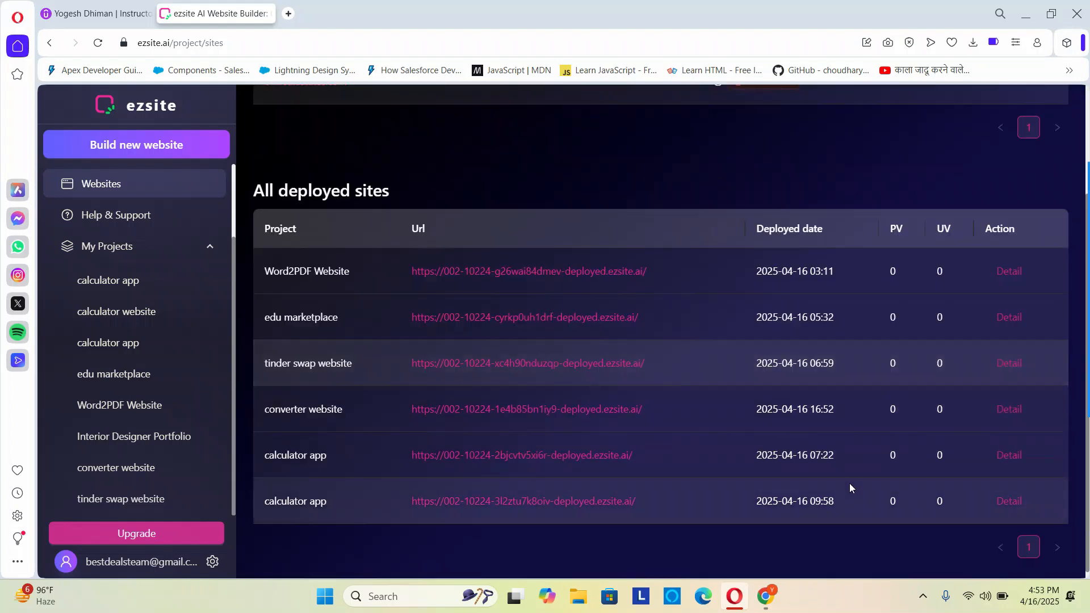
scroll(832, 480, "up", 3)
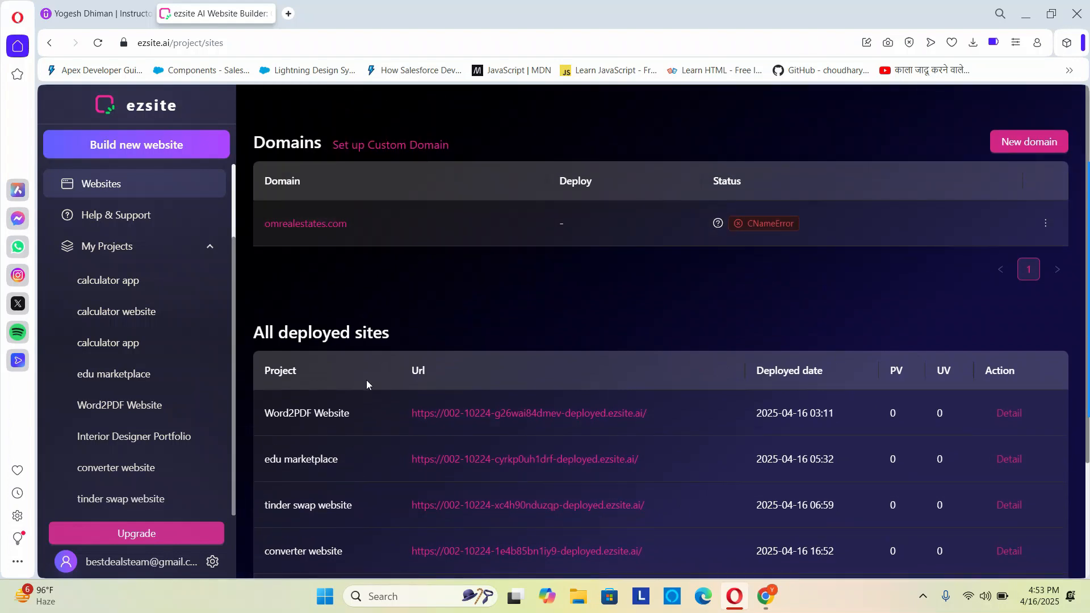
- Reopen the converter website project and examine its Database, Custom Knowledge, Assets and Custom Domains settings
left_click(120, 473)
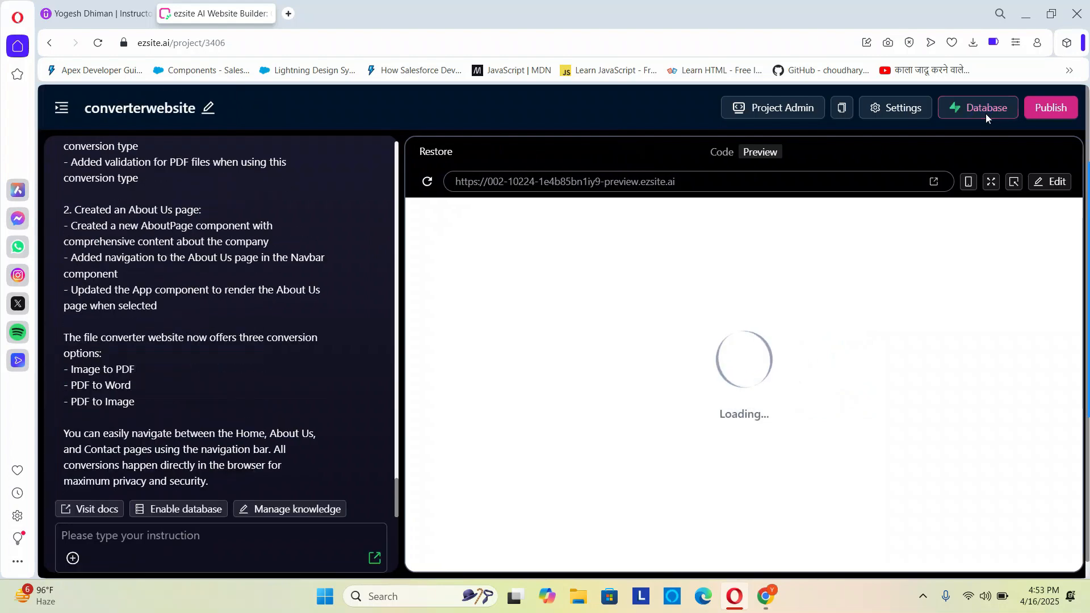
left_click(986, 115)
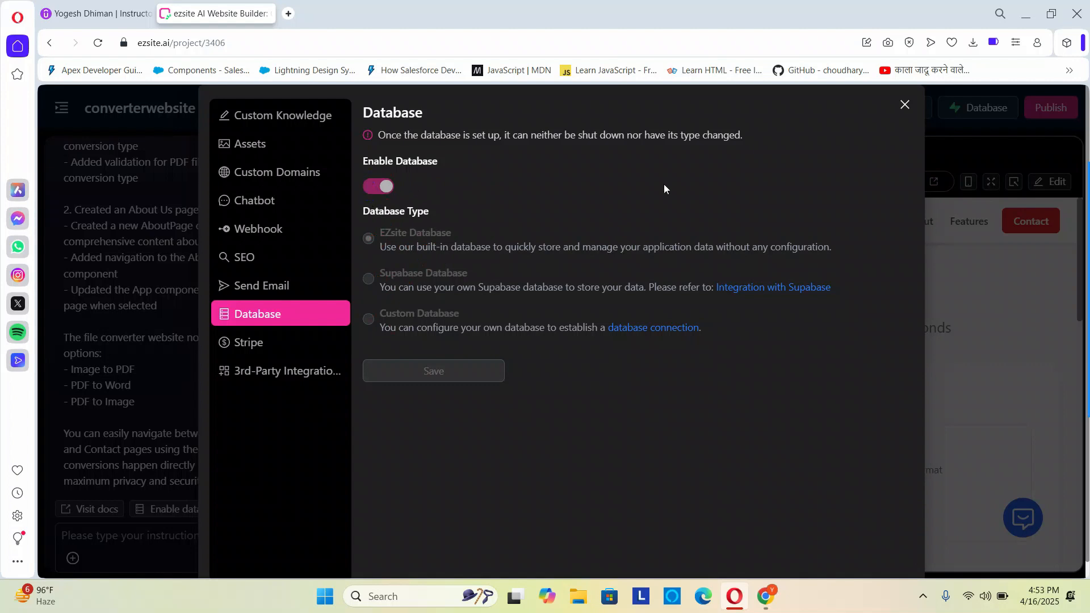
left_click(194, 112)
left_click(265, 120)
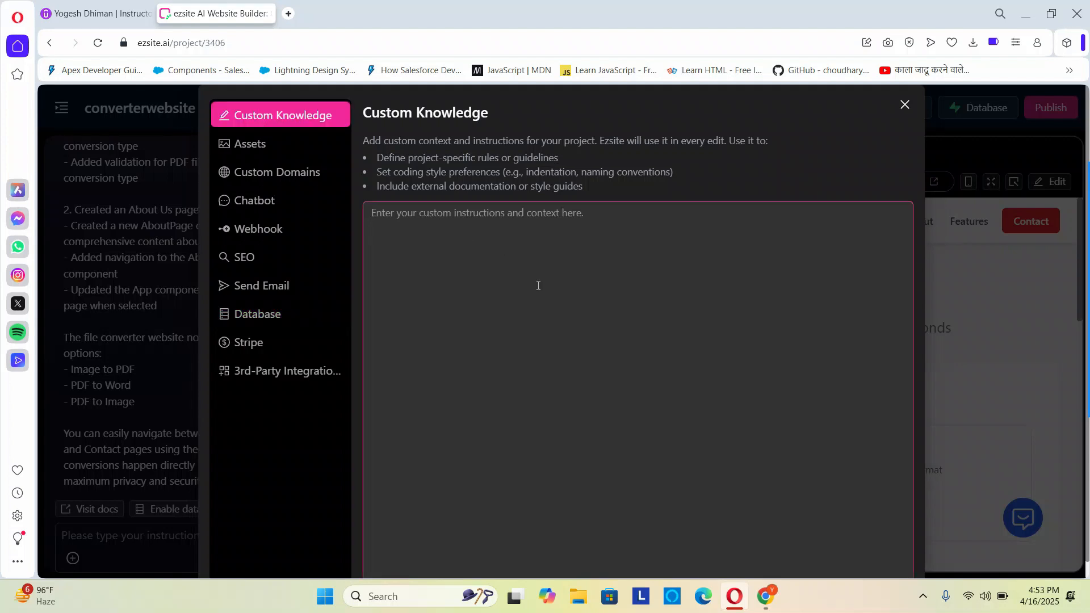
left_click(255, 144)
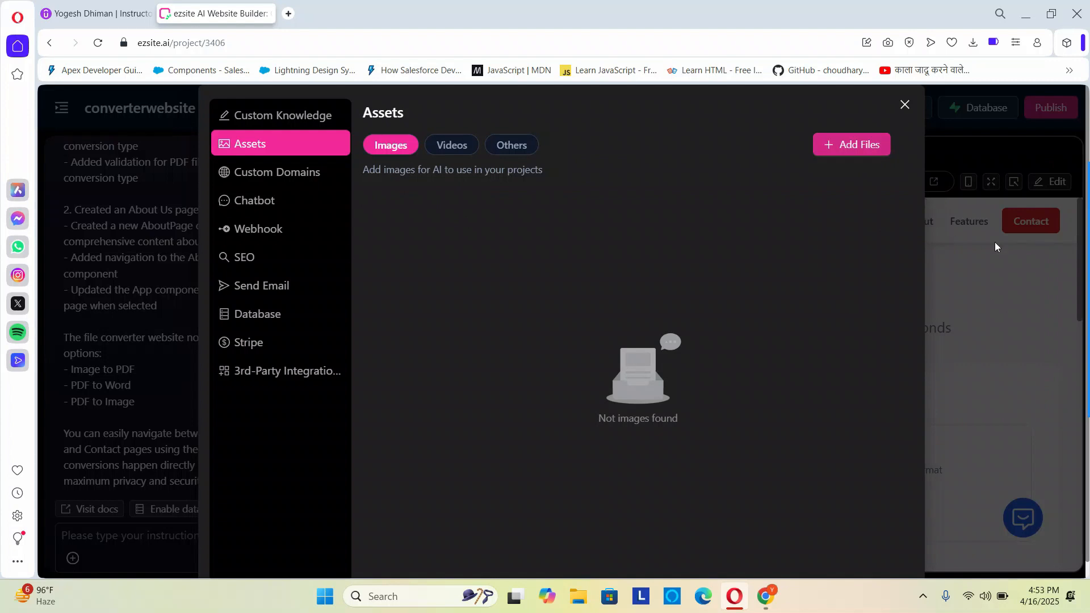
left_click(259, 177)
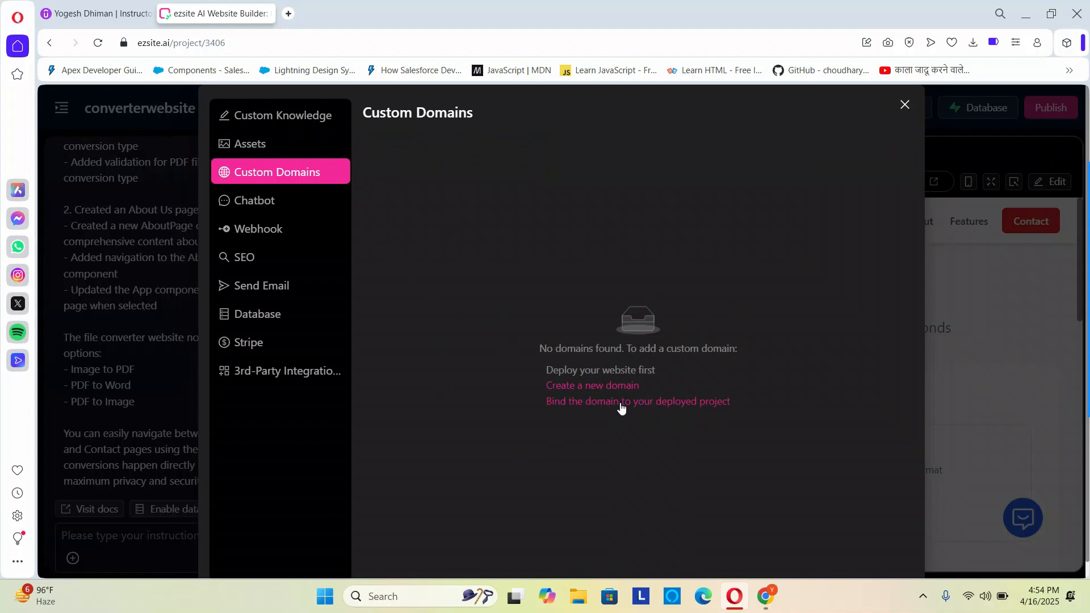
- Examine the Chatbot settings, including the enable switch and knowledge base, and close the settings dialog
left_click(257, 202)
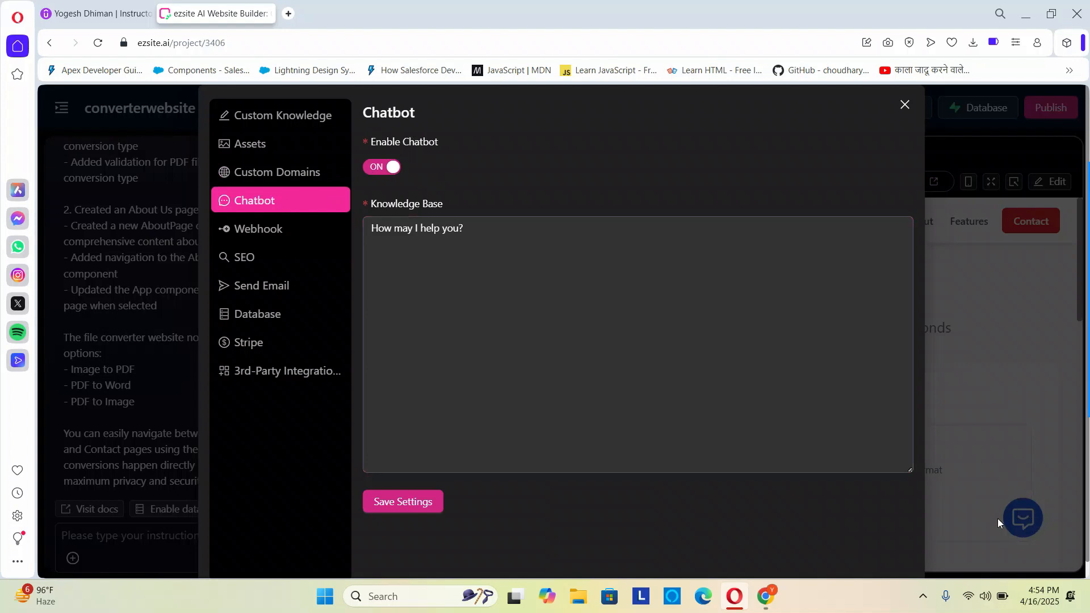
left_click(474, 234)
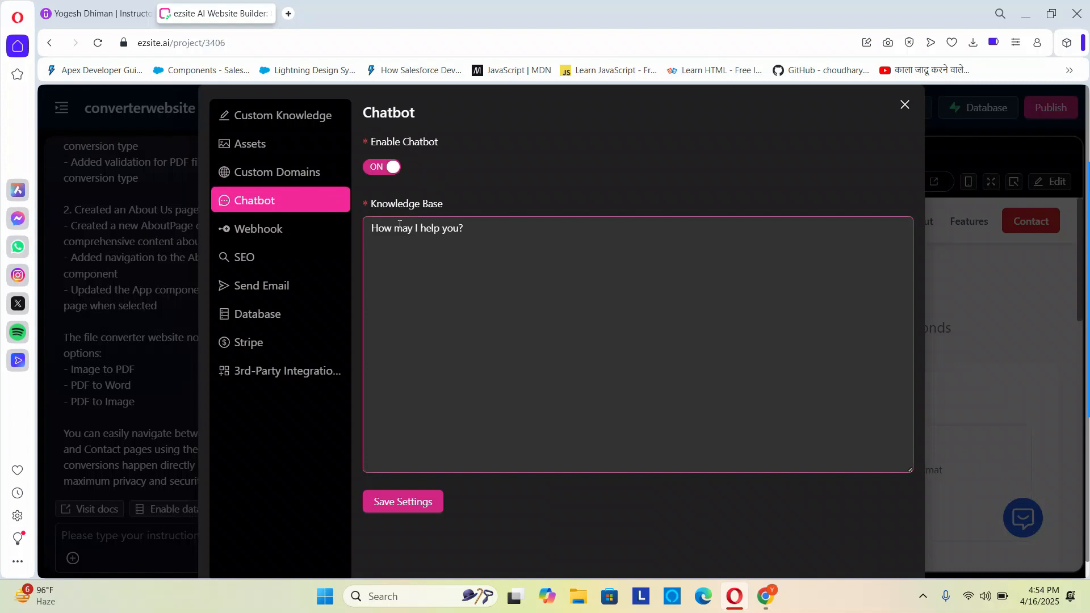
left_click(374, 187)
left_click(370, 169)
left_click(420, 215)
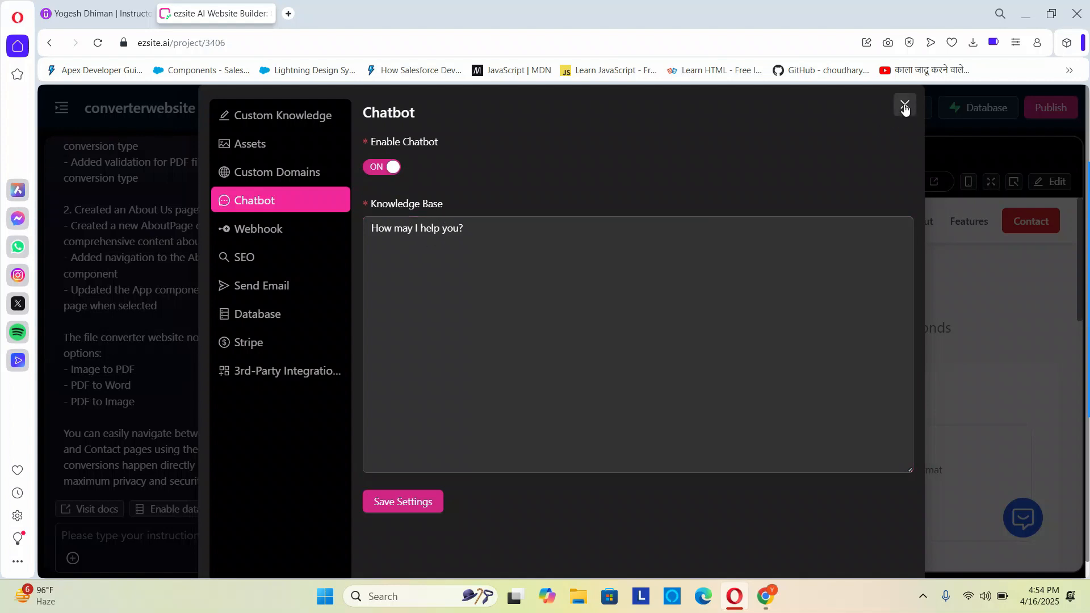
left_click(904, 105)
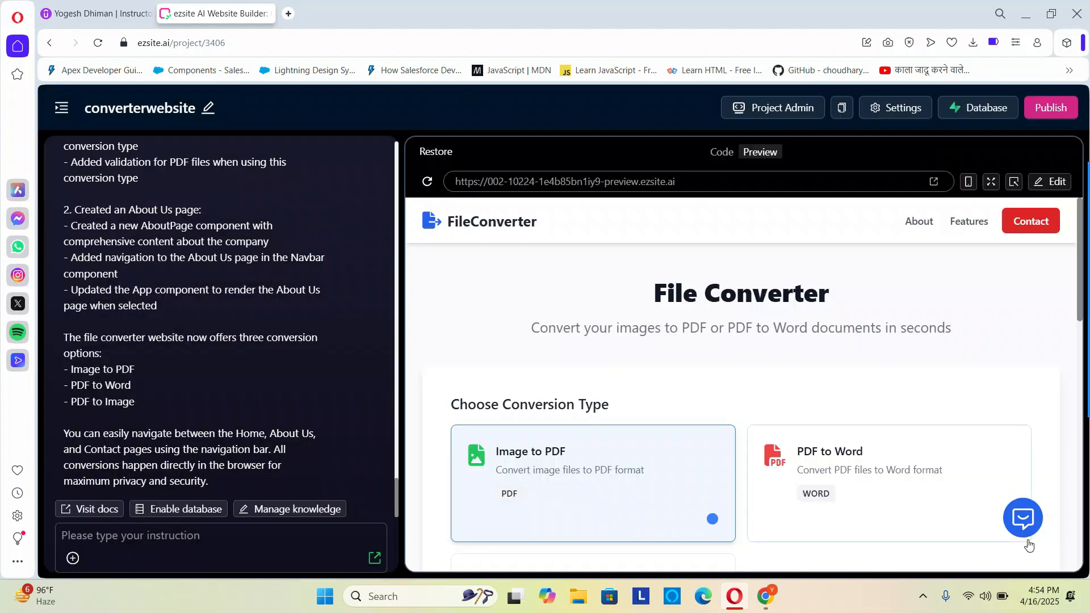
- Open the chatbot widget in the File Converter preview to inspect its message window, and close it
left_click(1022, 519)
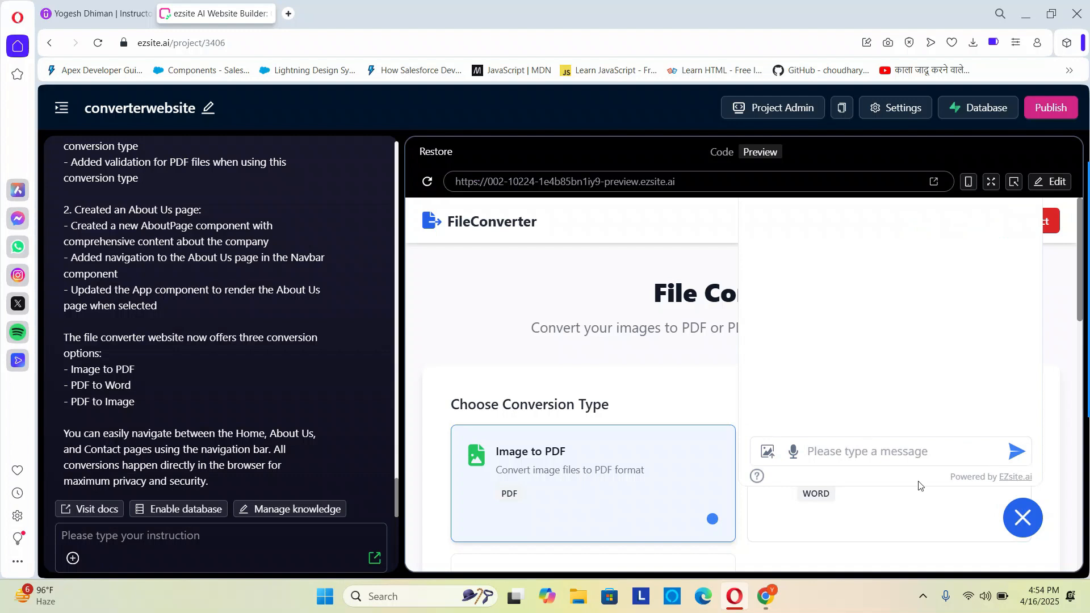
left_click(1023, 517)
left_click(1023, 518)
left_click(1025, 518)
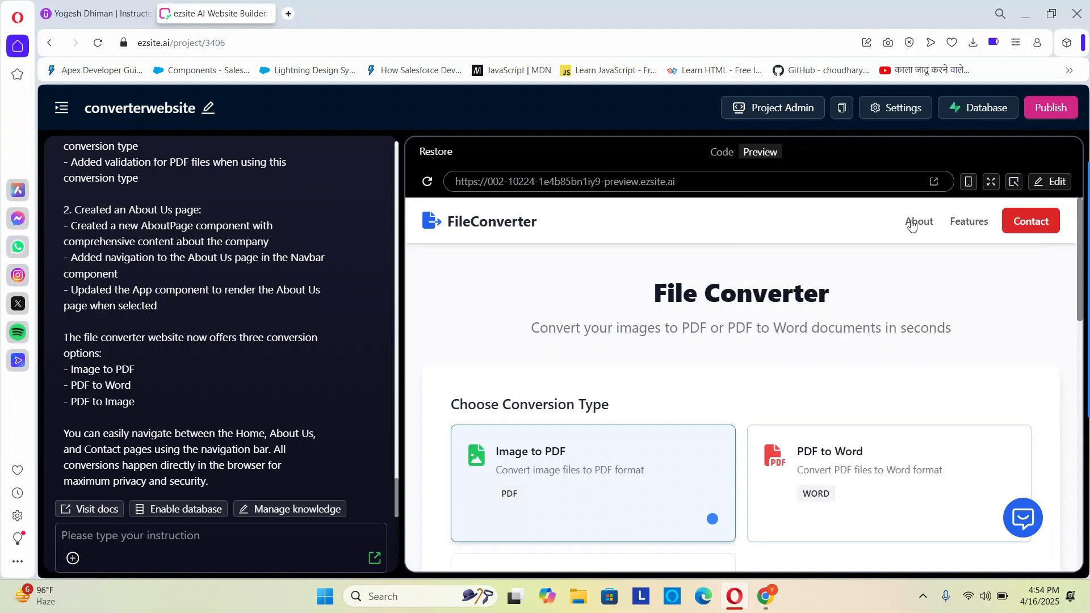
- Reopen the project settings and examine the Webhook URL configuration
left_click(889, 109)
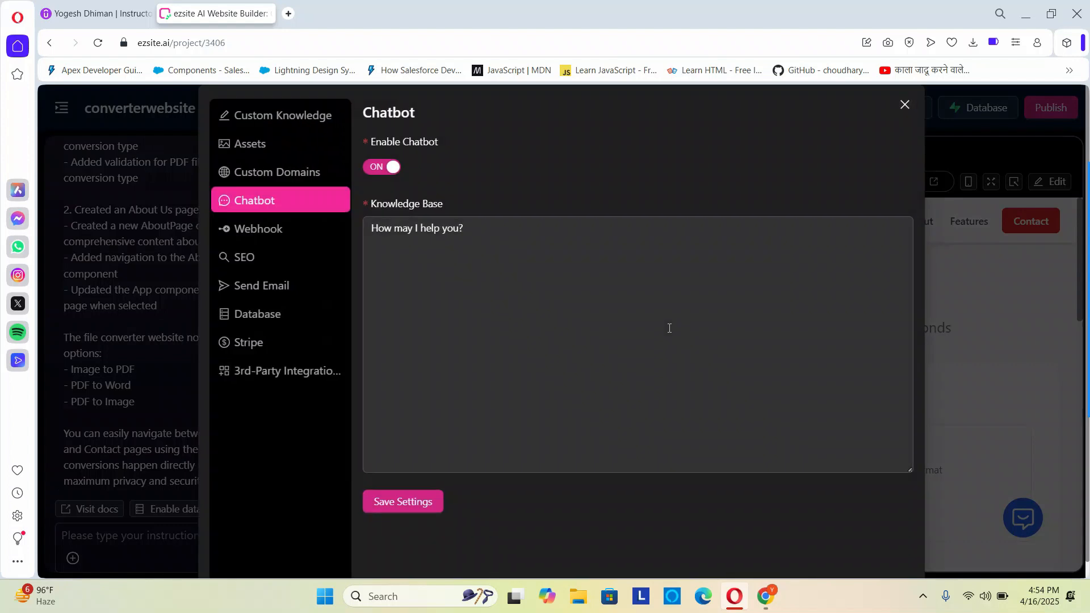
left_click(257, 231)
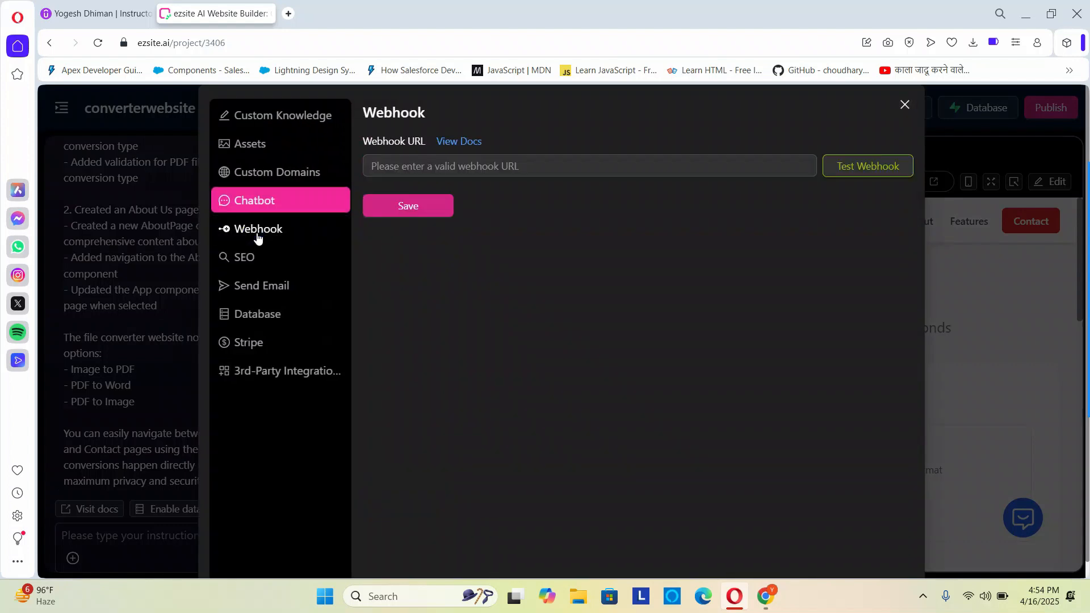
left_click(546, 176)
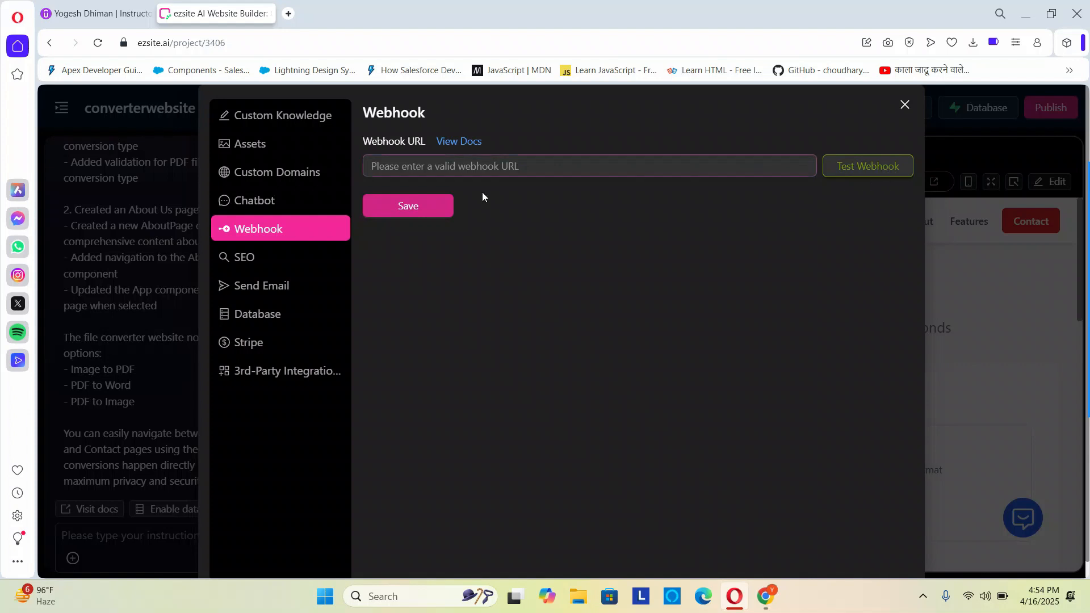
- Review the SEO settings, covering the favicon, title tag, meta description, Open Graph and X (Twitter) fields
left_click(269, 265)
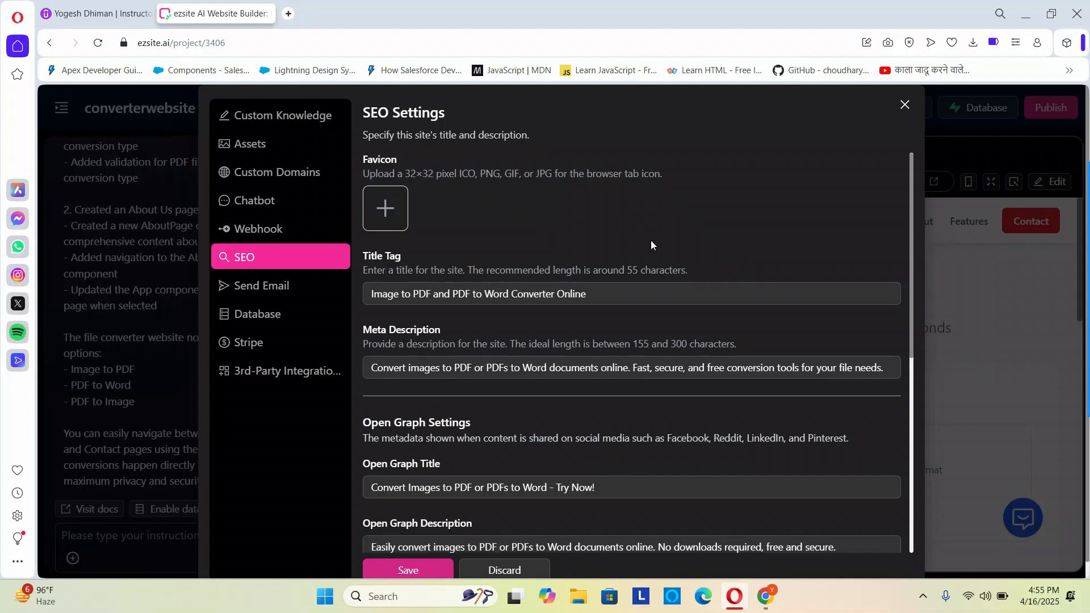
scroll(454, 171, "down", 1)
scroll(449, 170, "up", 1)
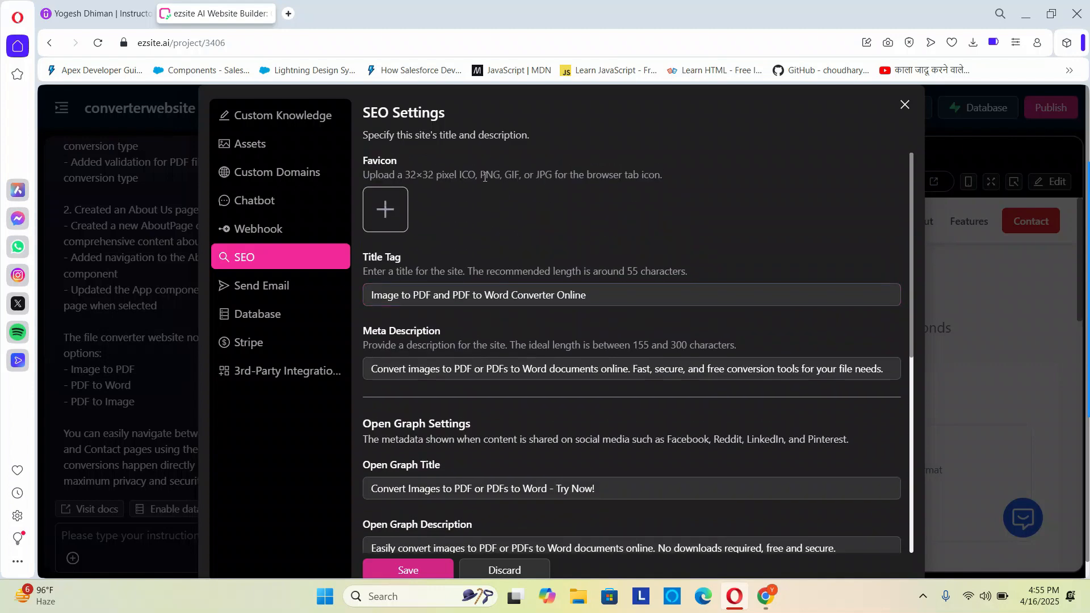
scroll(663, 248, "down", 1)
scroll(662, 247, "down", 2)
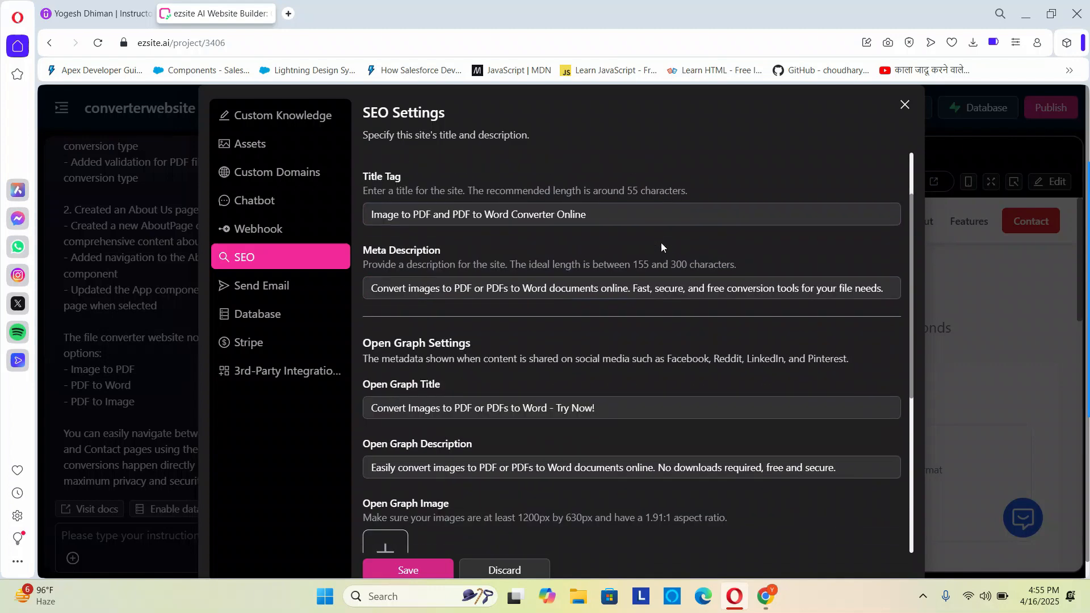
scroll(662, 248, "up", 1)
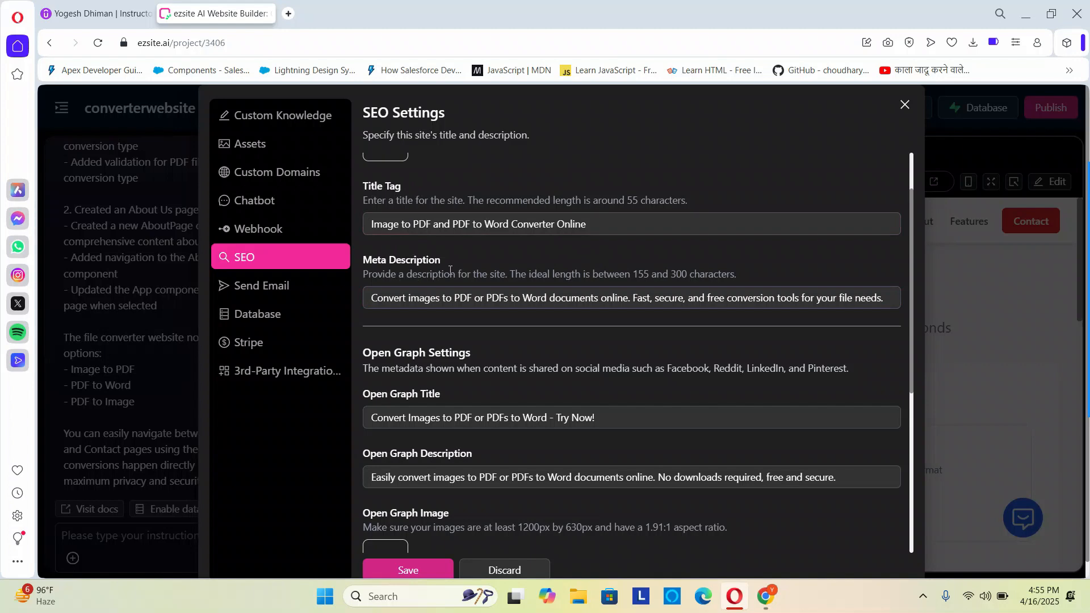
scroll(552, 369, "down", 4)
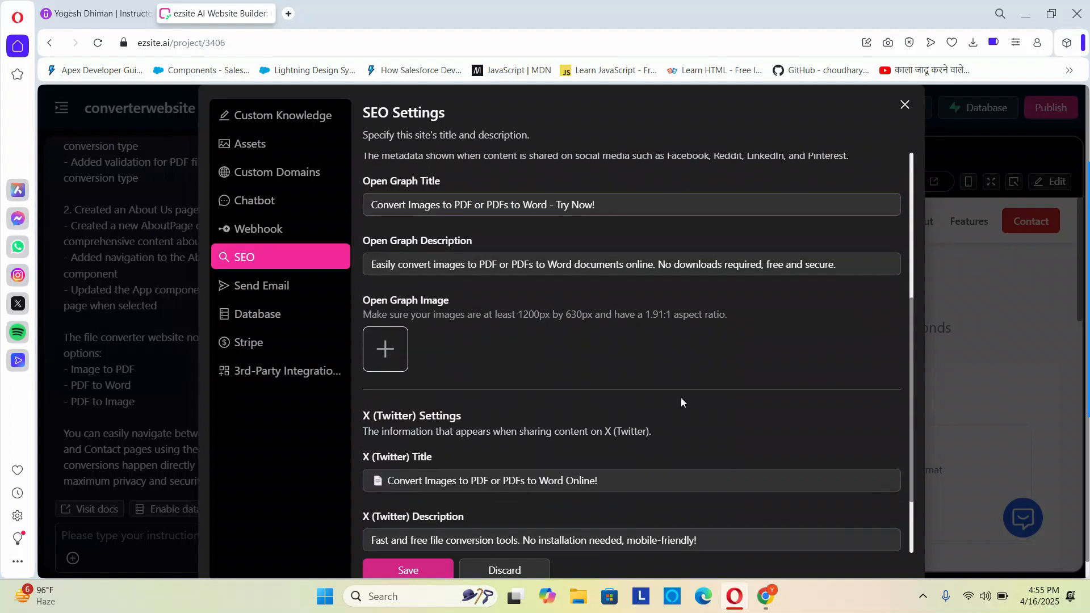
scroll(688, 405, "down", 2)
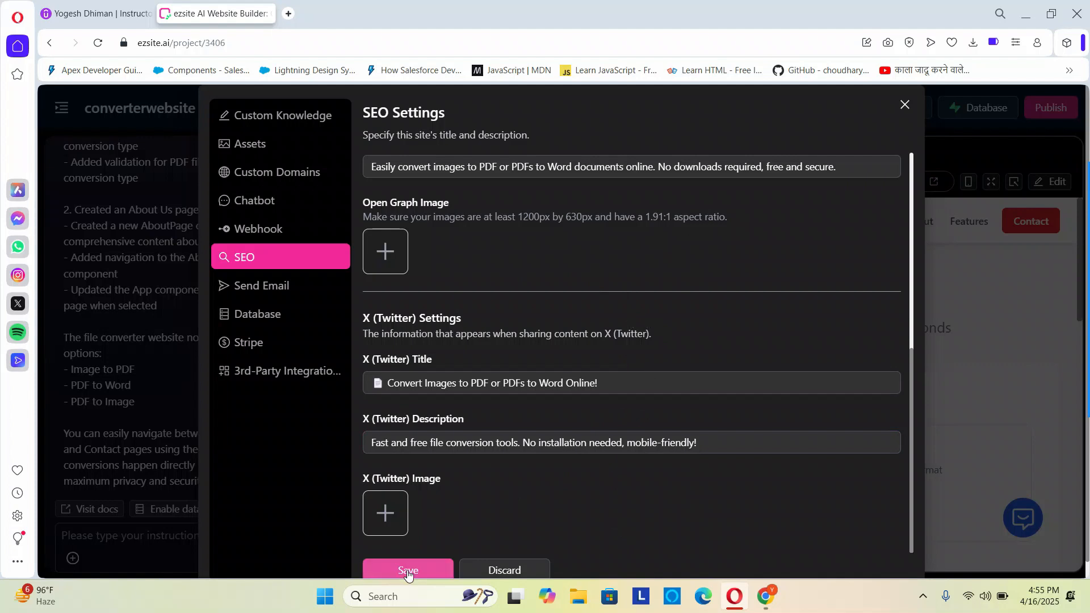
- Examine the Send Email server types and return to the Database settings
left_click(263, 290)
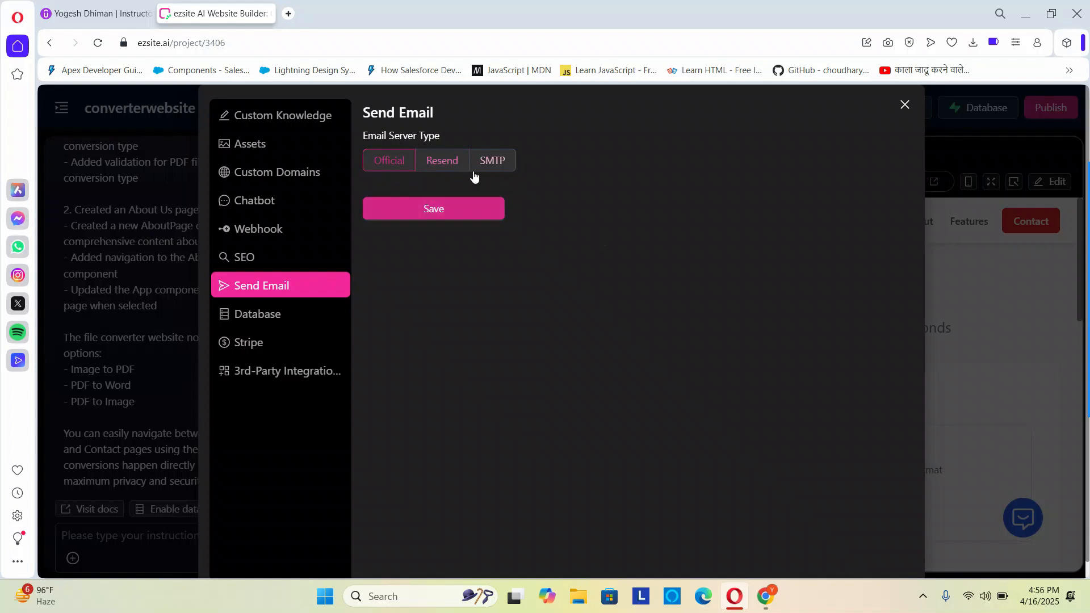
left_click(254, 317)
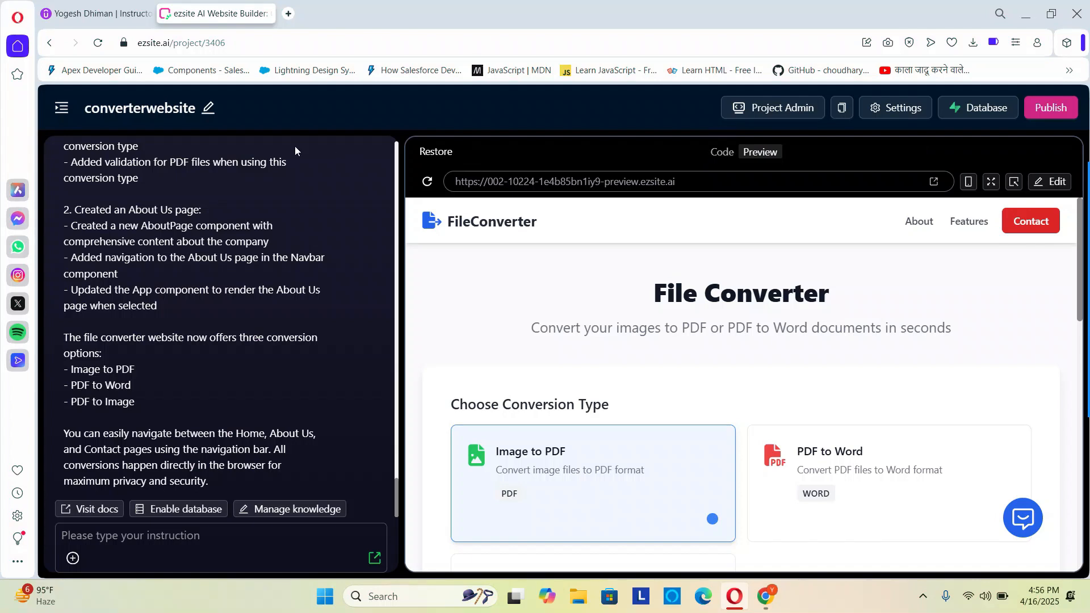
- Leave the project and review the Websites page with its domains and all deployed sites
left_click(62, 111)
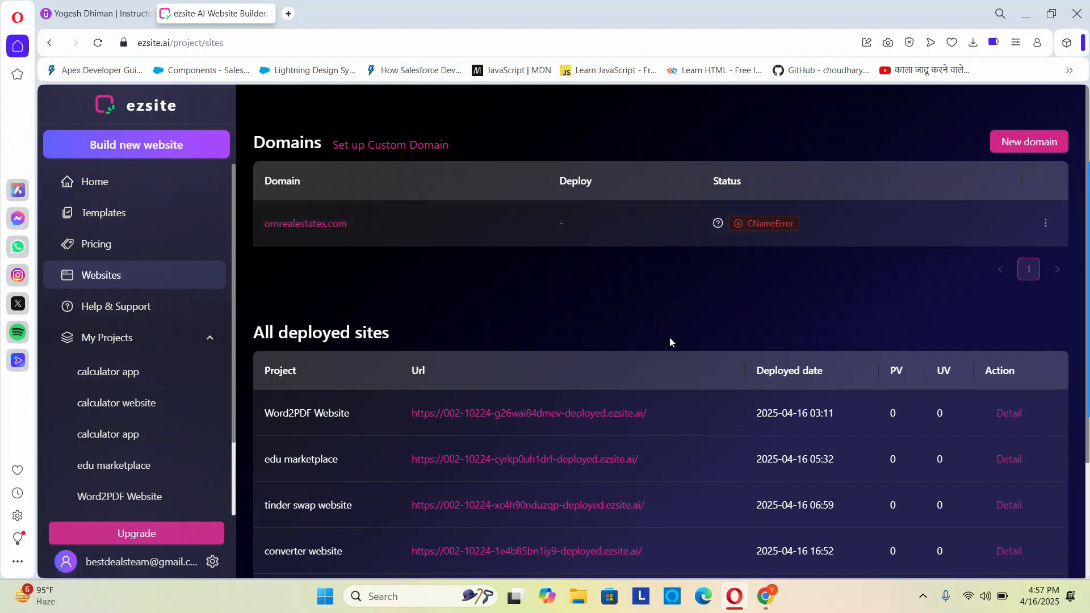
scroll(668, 338, "down", 2)
scroll(628, 316, "up", 2)
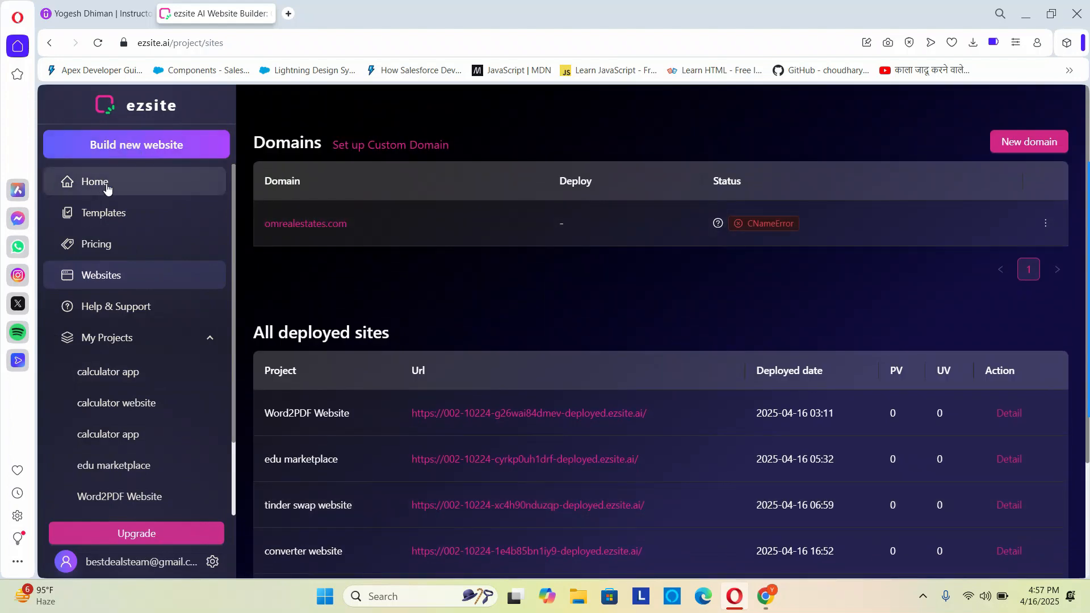
- On the Home page, open the EZsite AI Agent chat to view its suggested questions, and close it
left_click(128, 188)
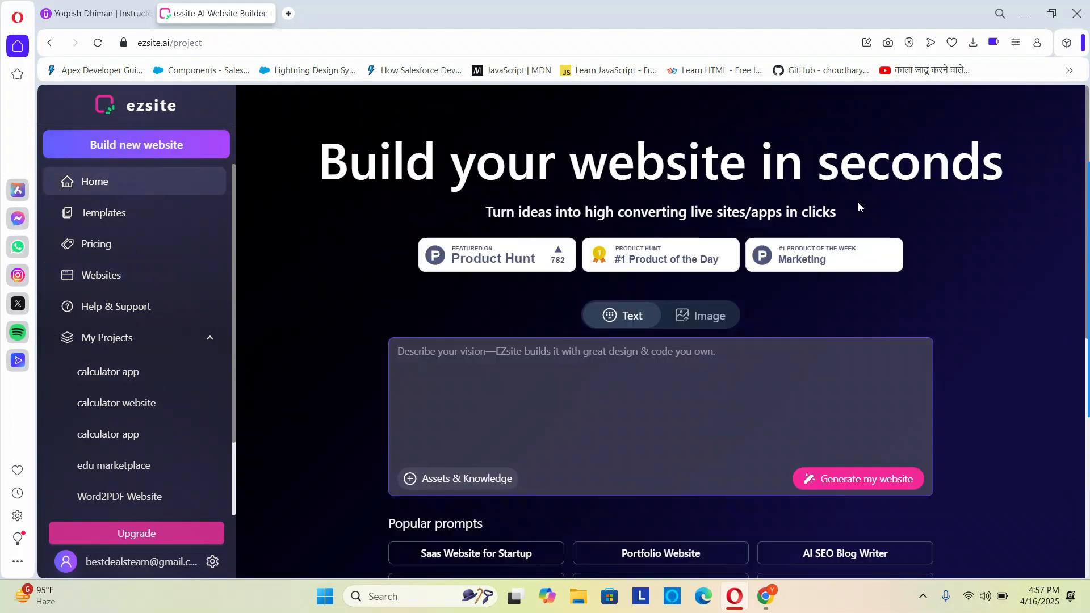
scroll(857, 207, "down", 8)
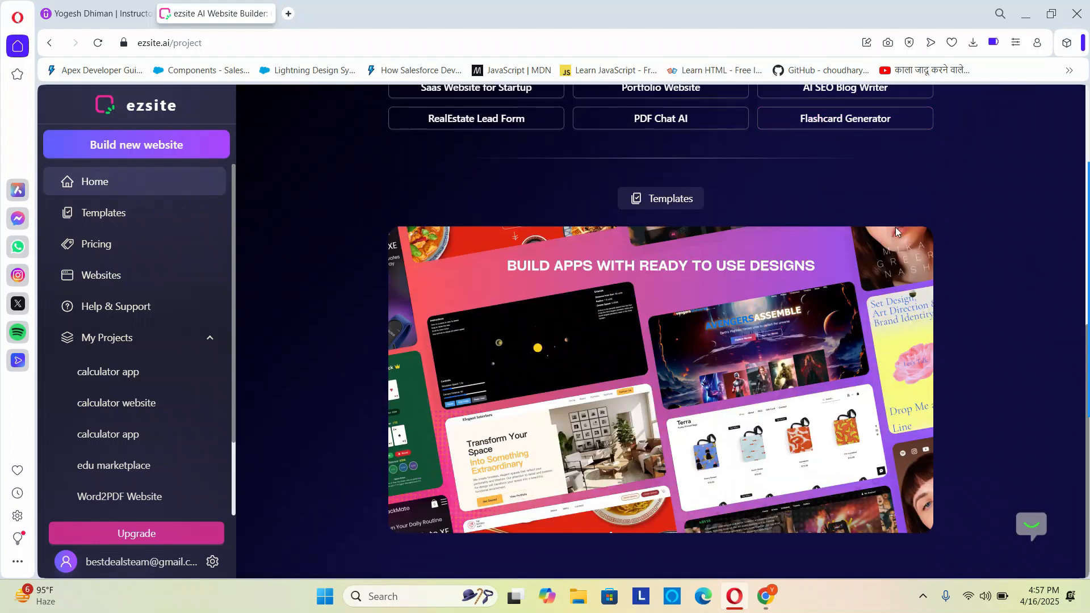
left_click(1032, 529)
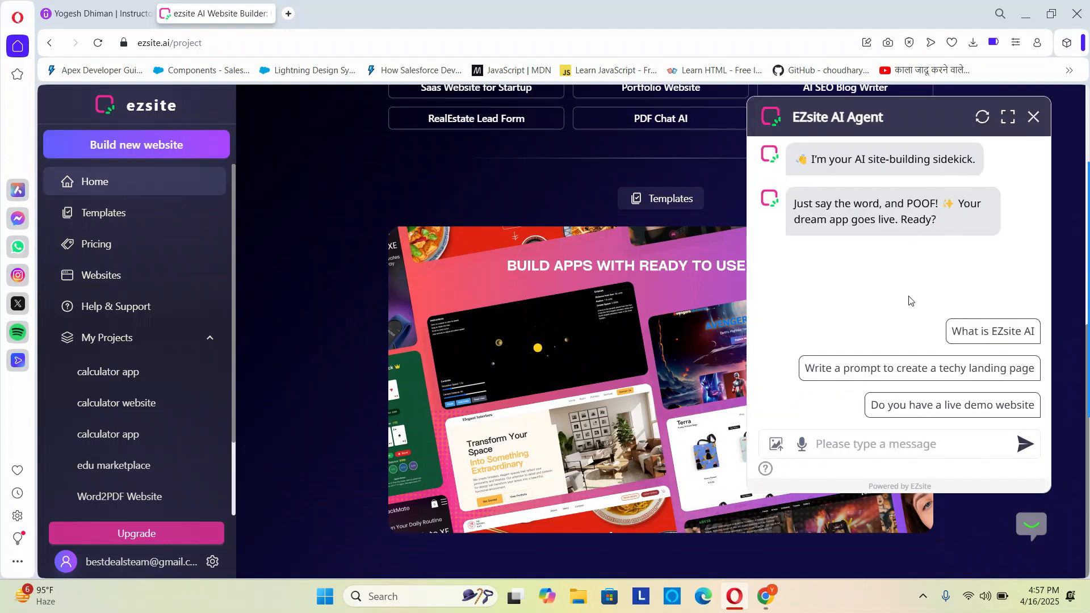
left_click(1028, 531)
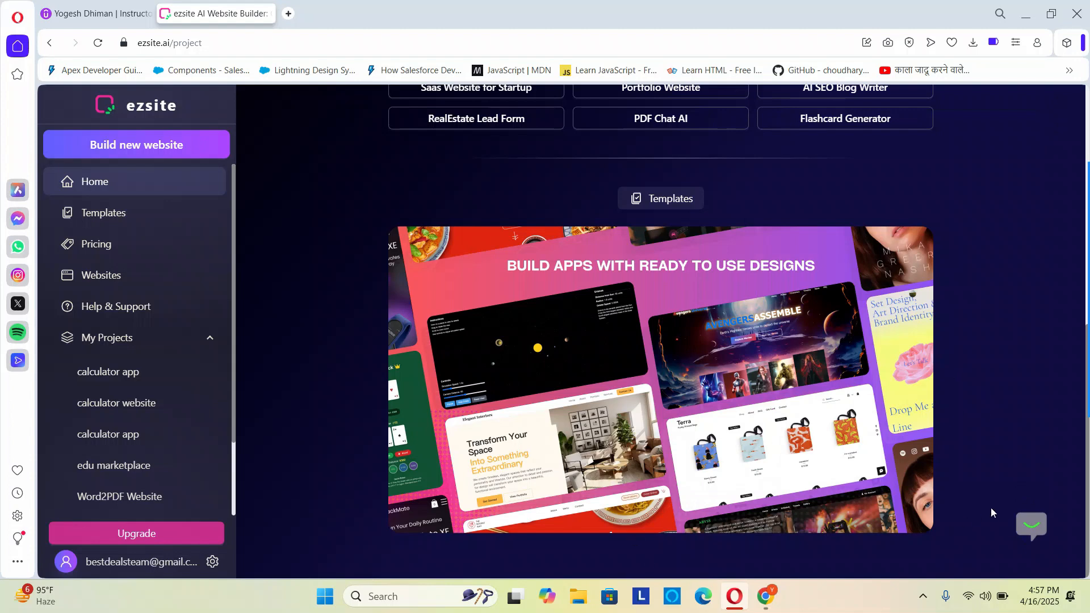
left_click(1031, 531)
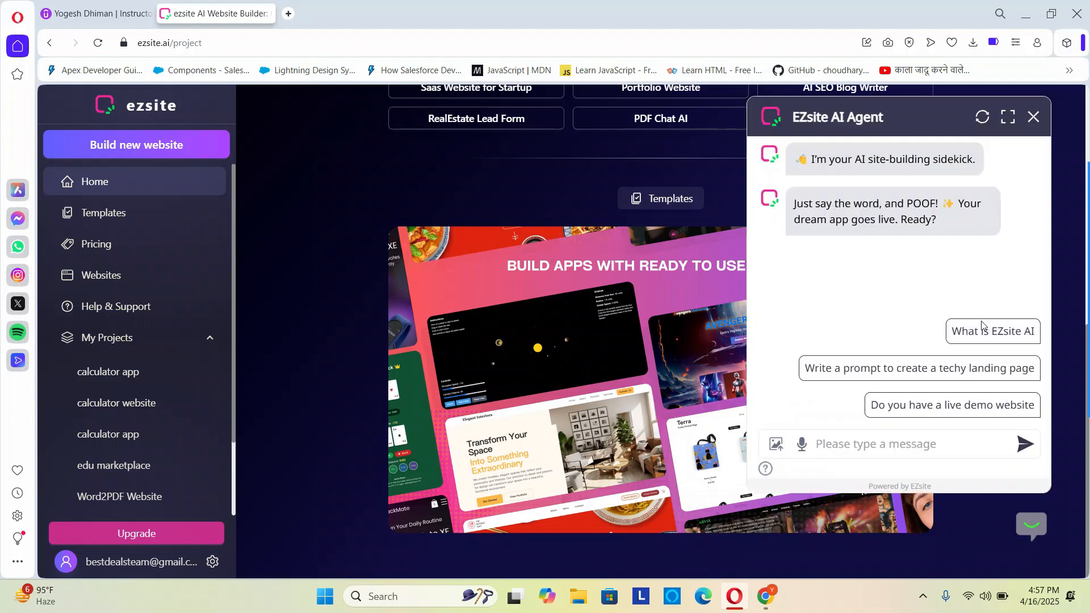
left_click(1031, 527)
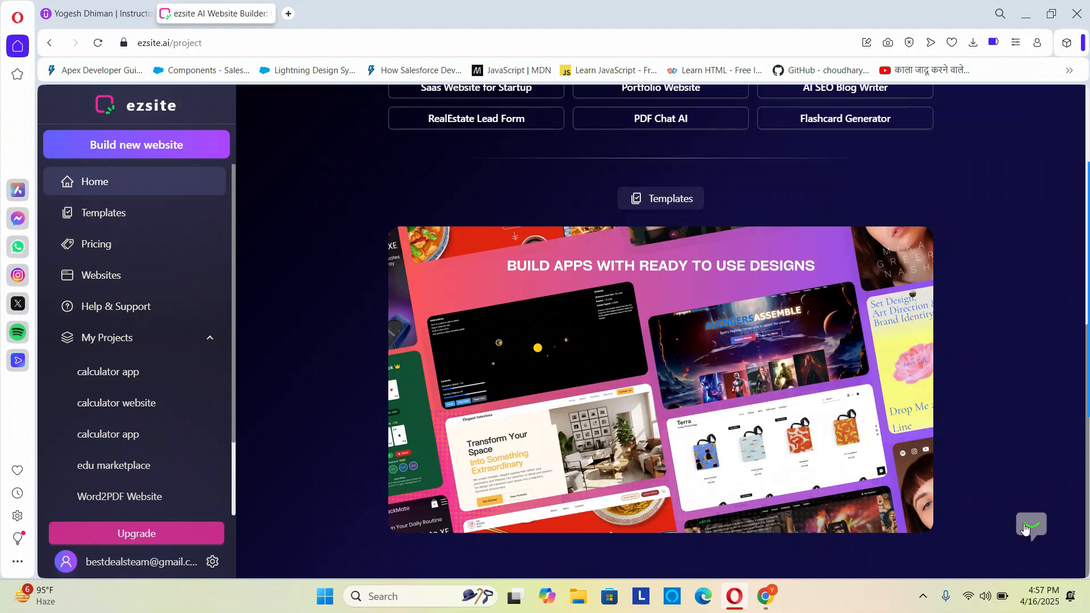
scroll(776, 412, "up", 8)
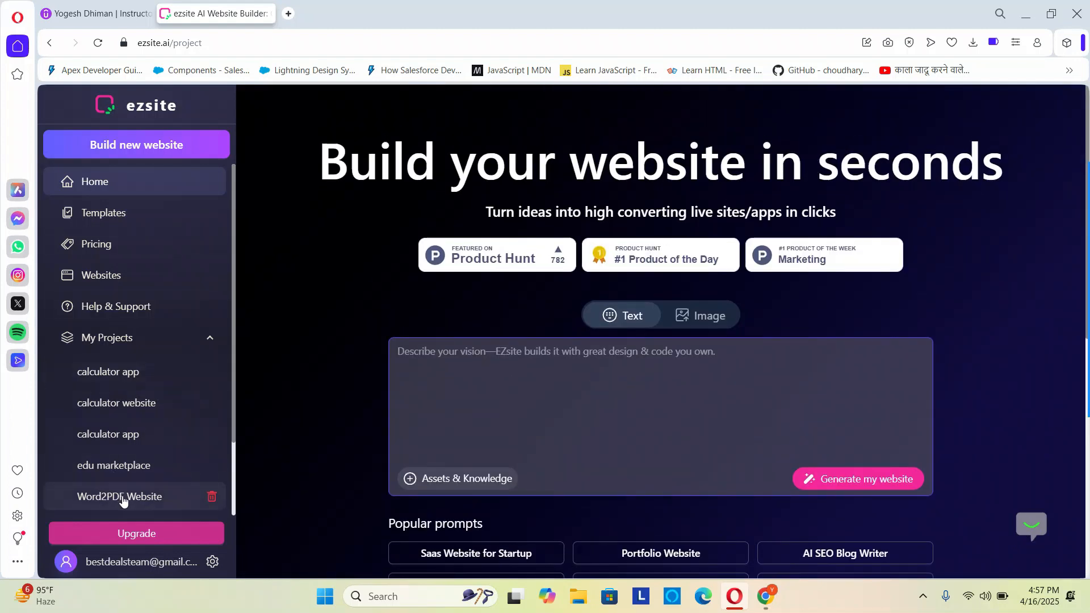
- Reopen the converter website project and examine the Stripe API Key field in its settings
scroll(120, 492, "down", 3)
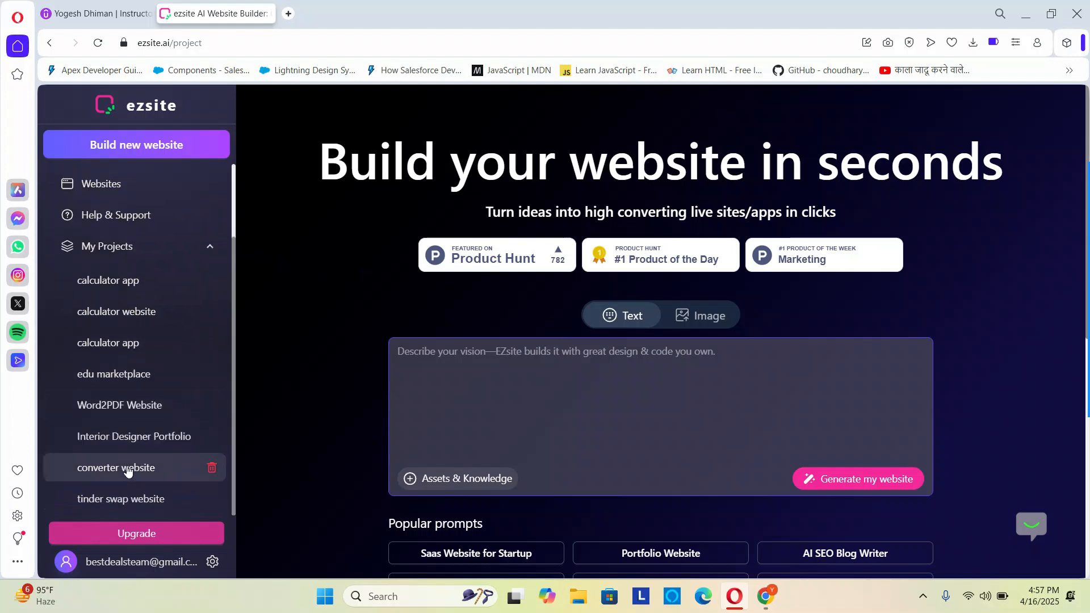
left_click(94, 469)
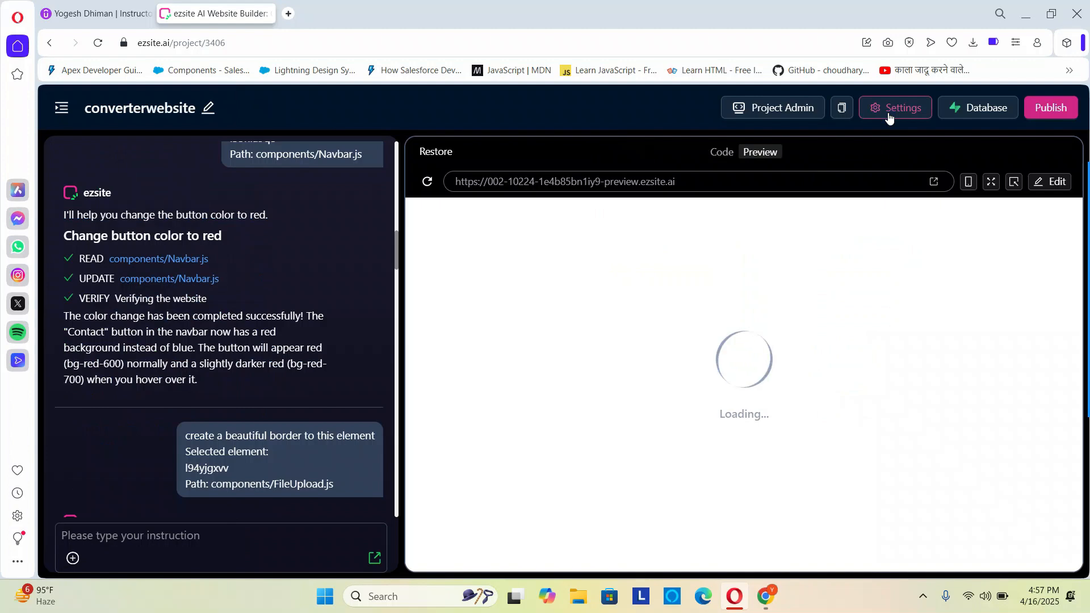
left_click(889, 114)
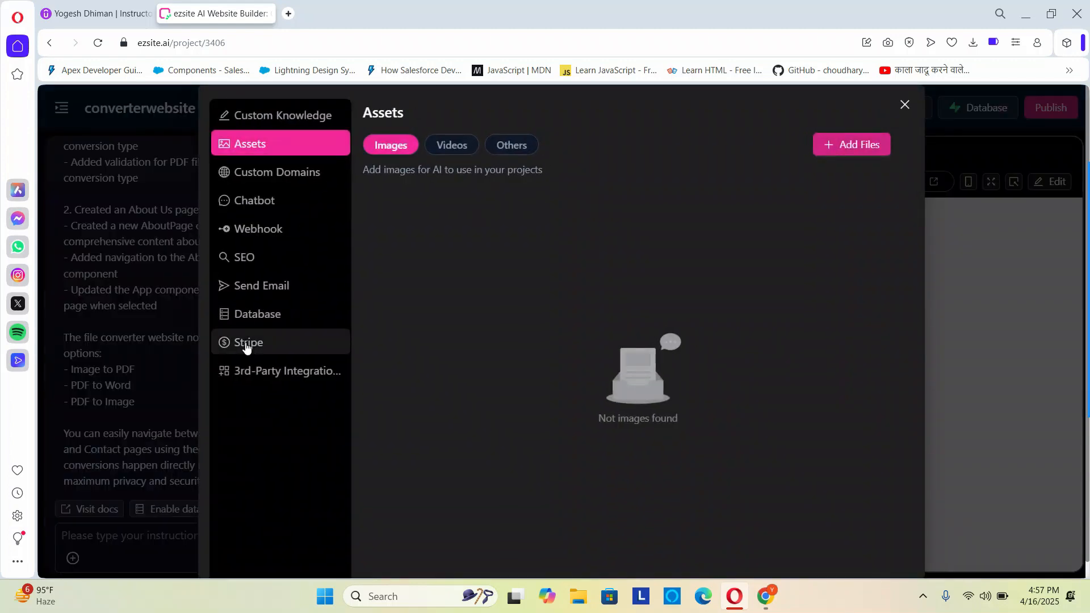
left_click(246, 343)
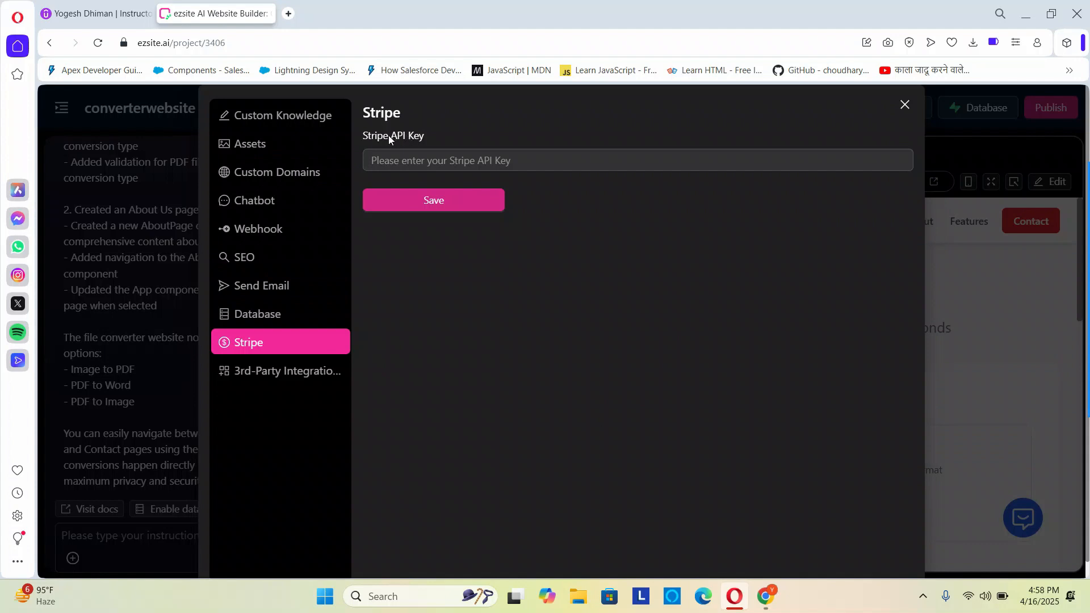
left_click(528, 169)
- Review the 3rd-Party Integrations for Google Login, Facebook Login and Google Map, and close the settings
left_click(274, 375)
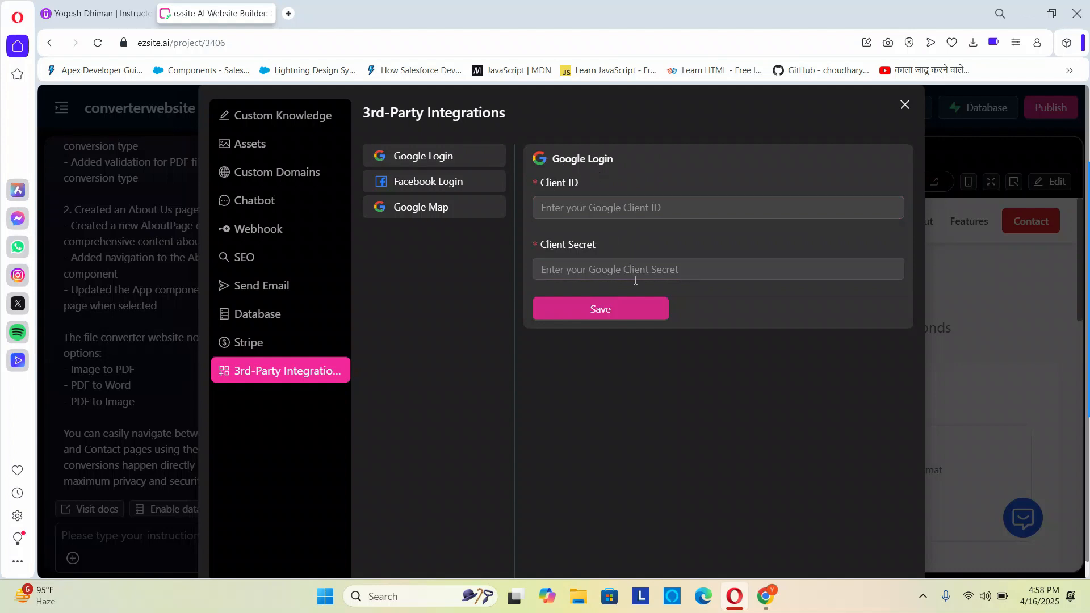
left_click(429, 187)
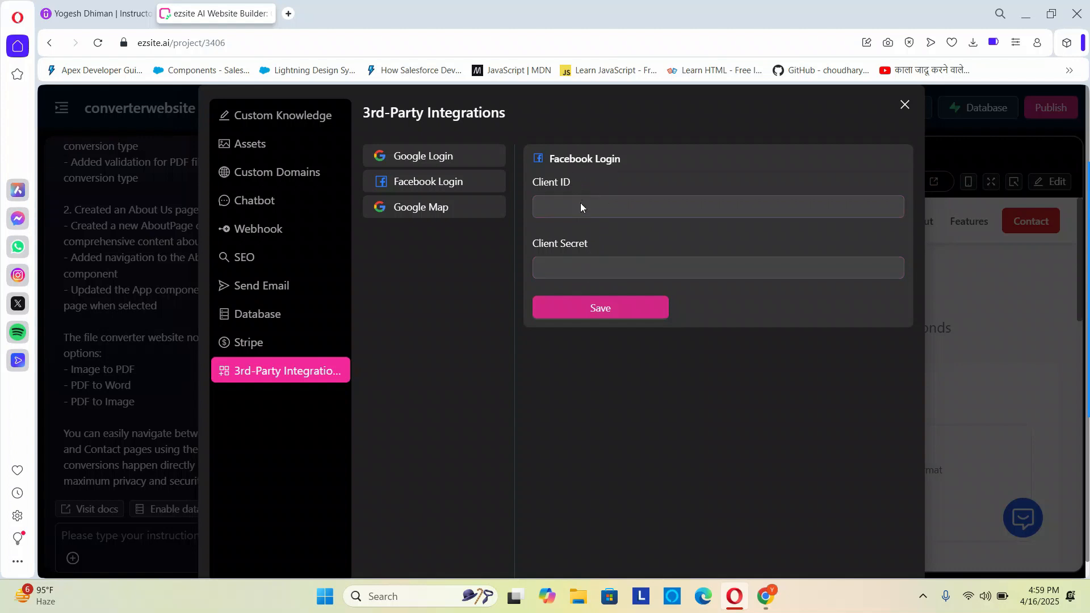
left_click(416, 215)
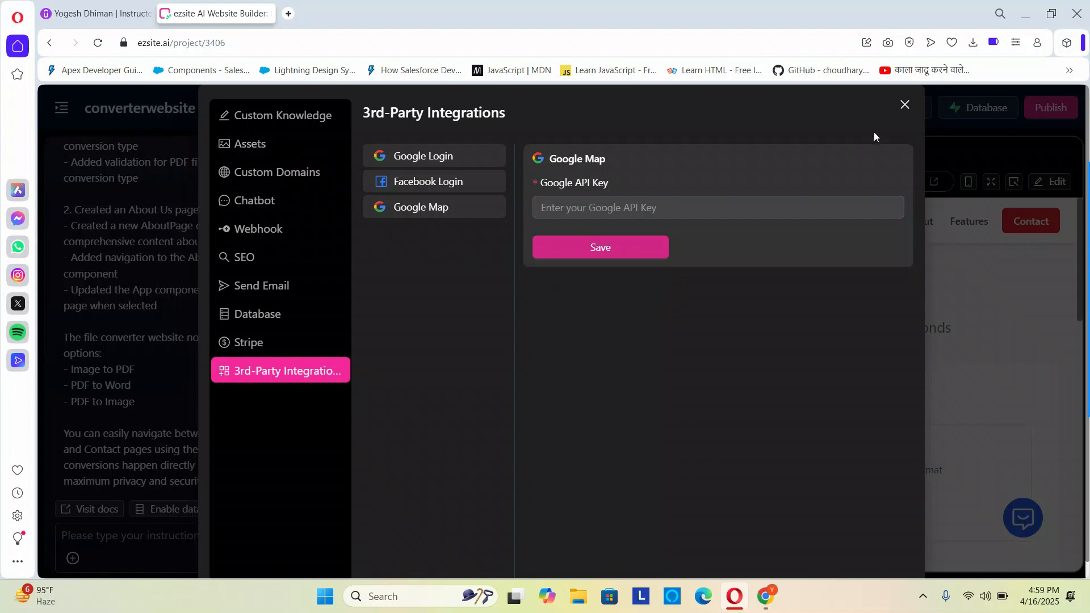
left_click(903, 106)
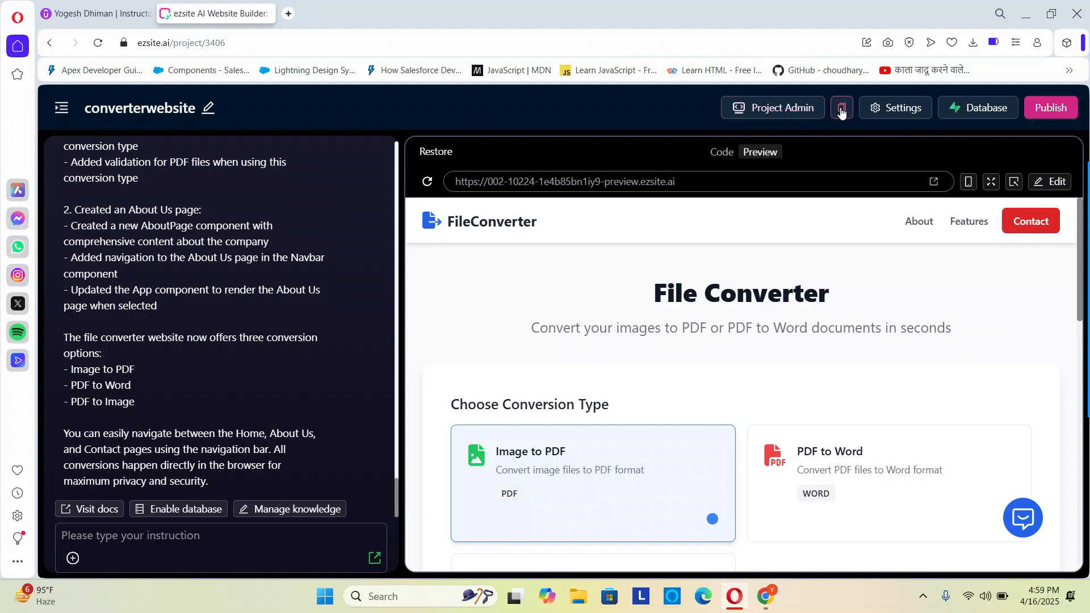
- Open Project Admin and inspect the System Auth Users table and its Add Data form, including the IsActivated switch, without saving a record
left_click(769, 113)
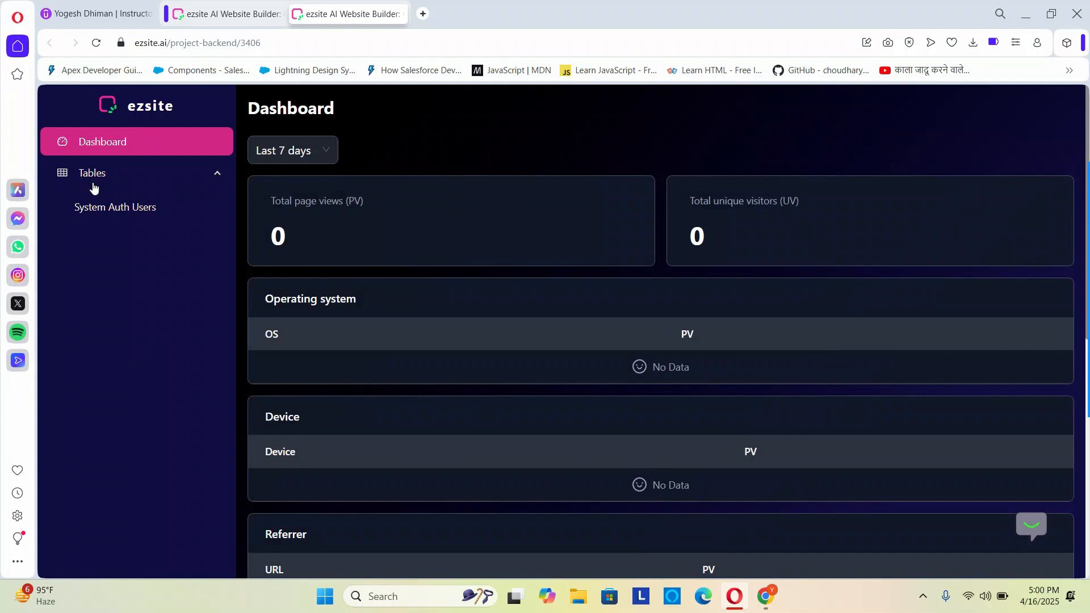
left_click(116, 207)
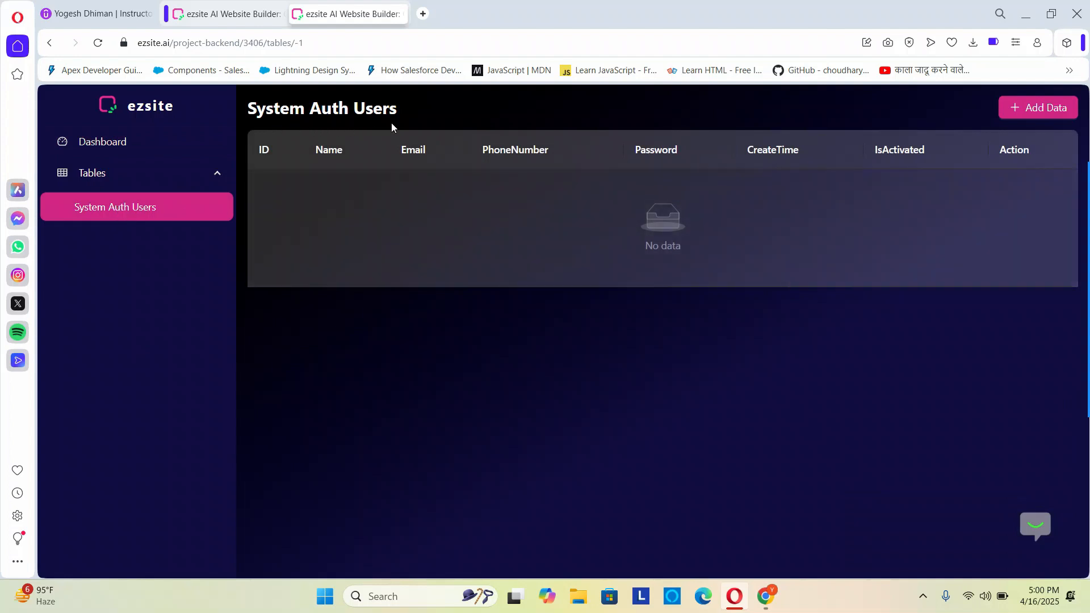
left_click(1012, 108)
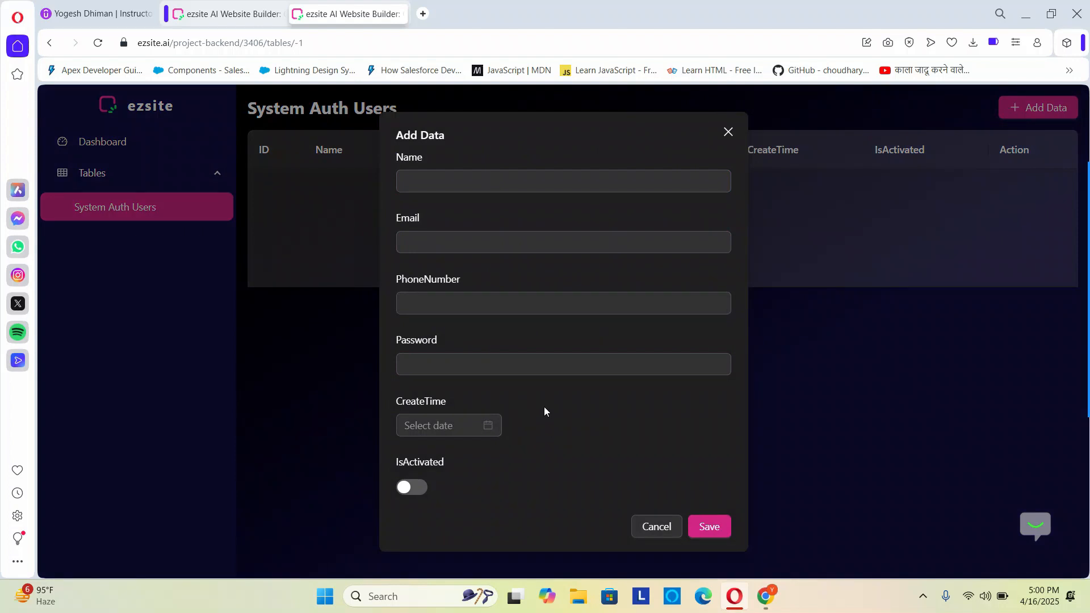
left_click(418, 490)
left_click(410, 488)
left_click(656, 528)
left_click(105, 176)
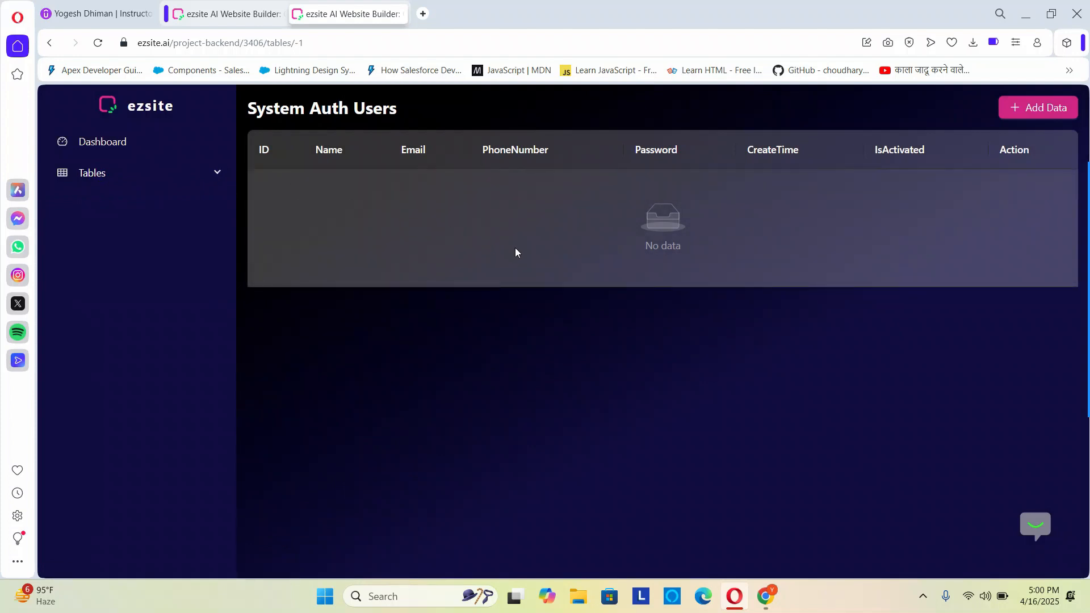
- Review the admin Dashboard analytics from page views to traffic trends and location, and return to the project editor
left_click(118, 145)
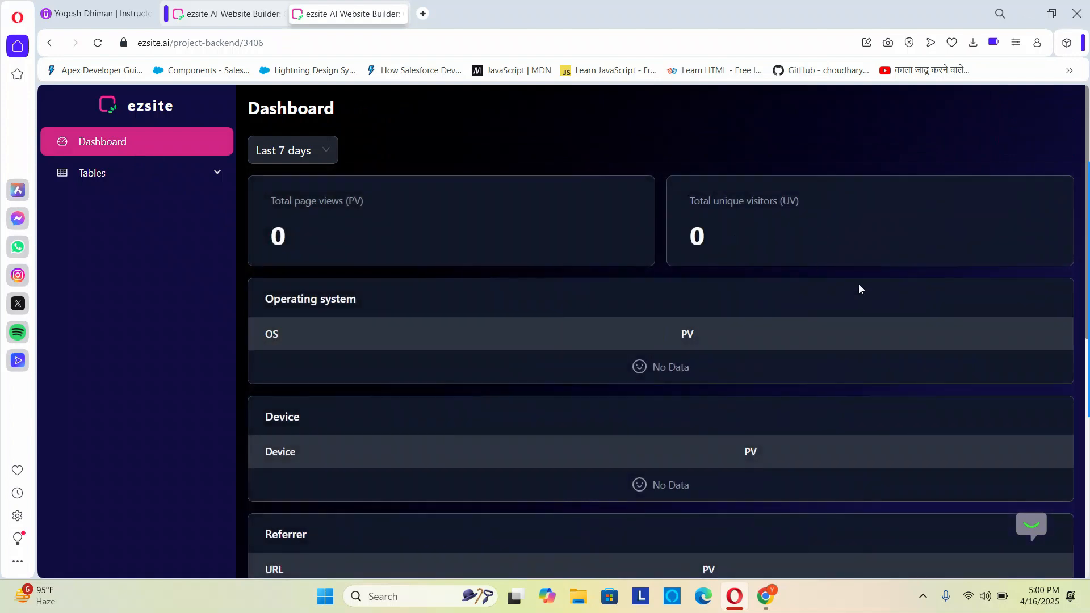
scroll(923, 357, "down", 1)
scroll(923, 356, "down", 5)
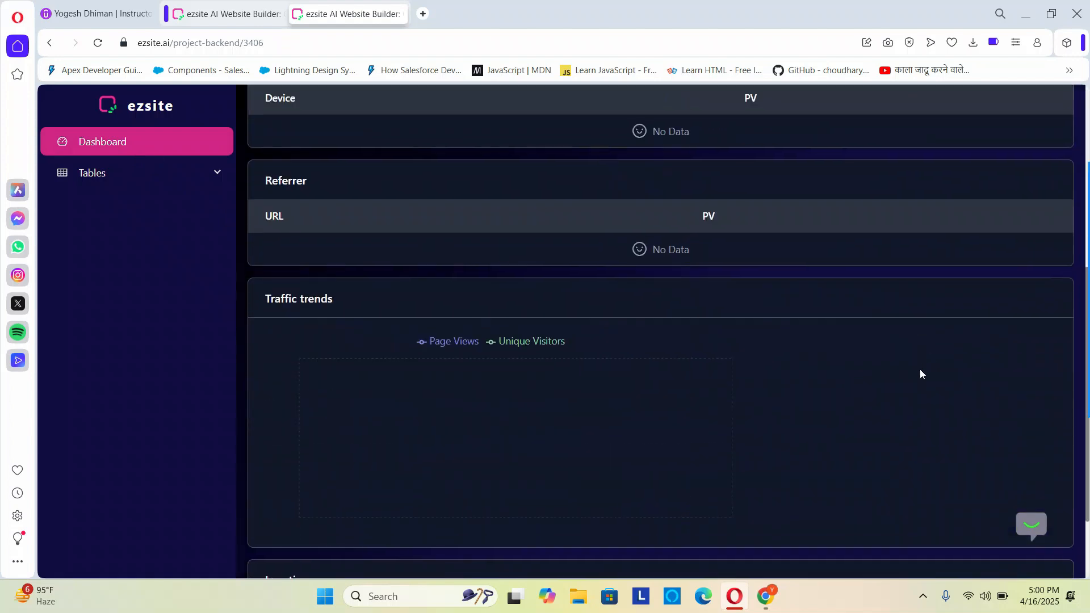
scroll(920, 369, "up", 5)
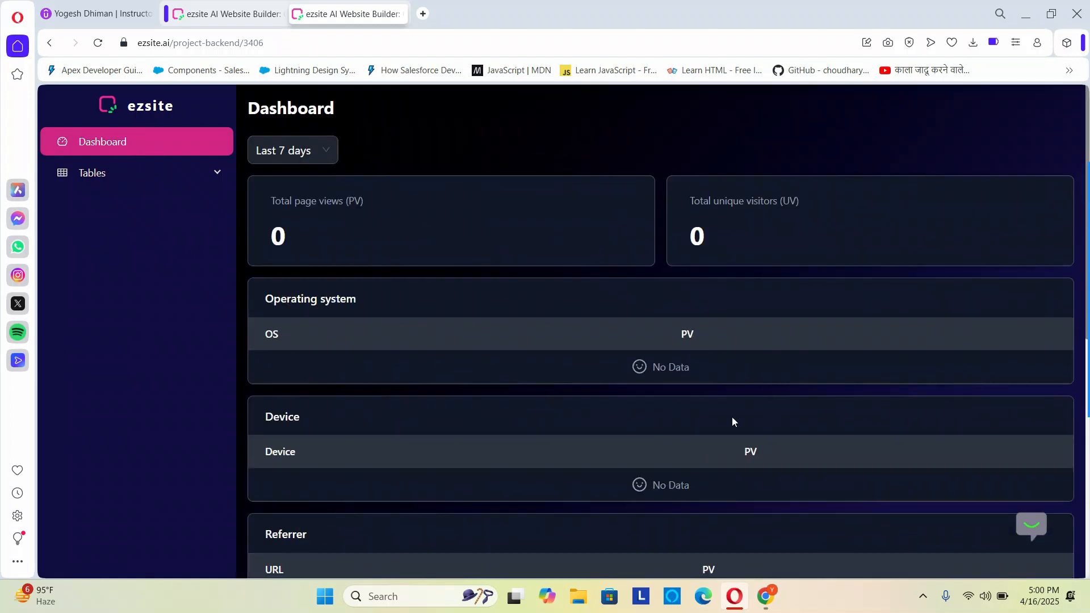
scroll(734, 421, "down", 6)
scroll(736, 418, "down", 1)
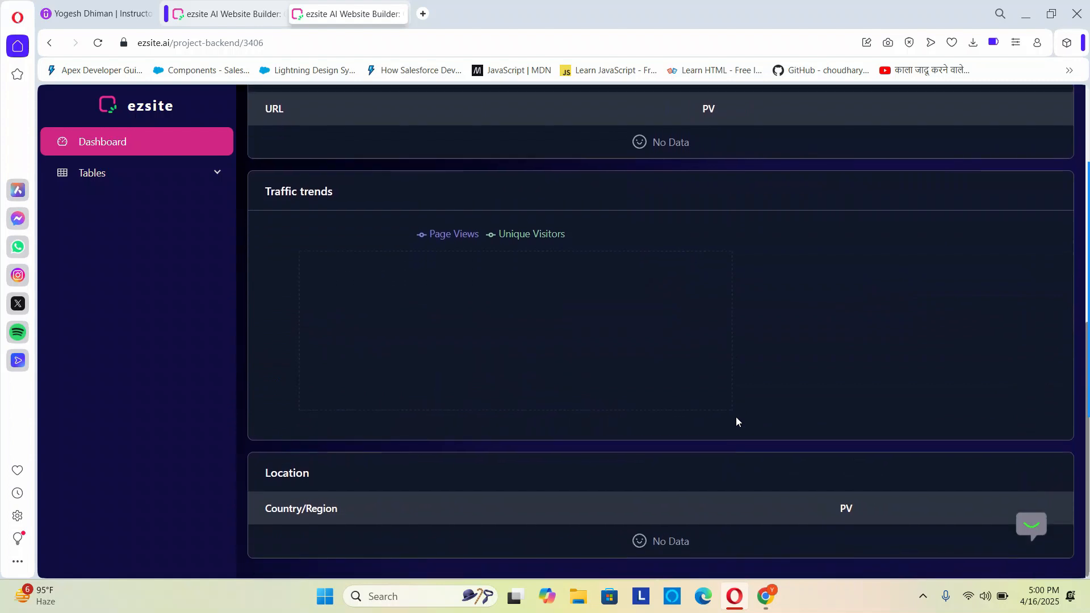
scroll(736, 418, "up", 7)
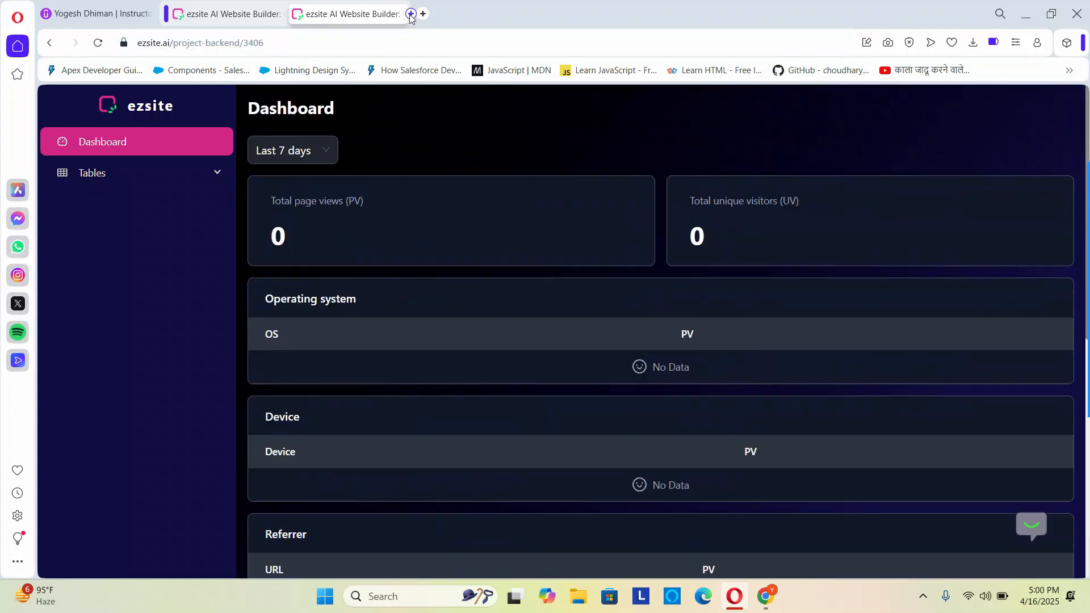
key("ctrl+w")
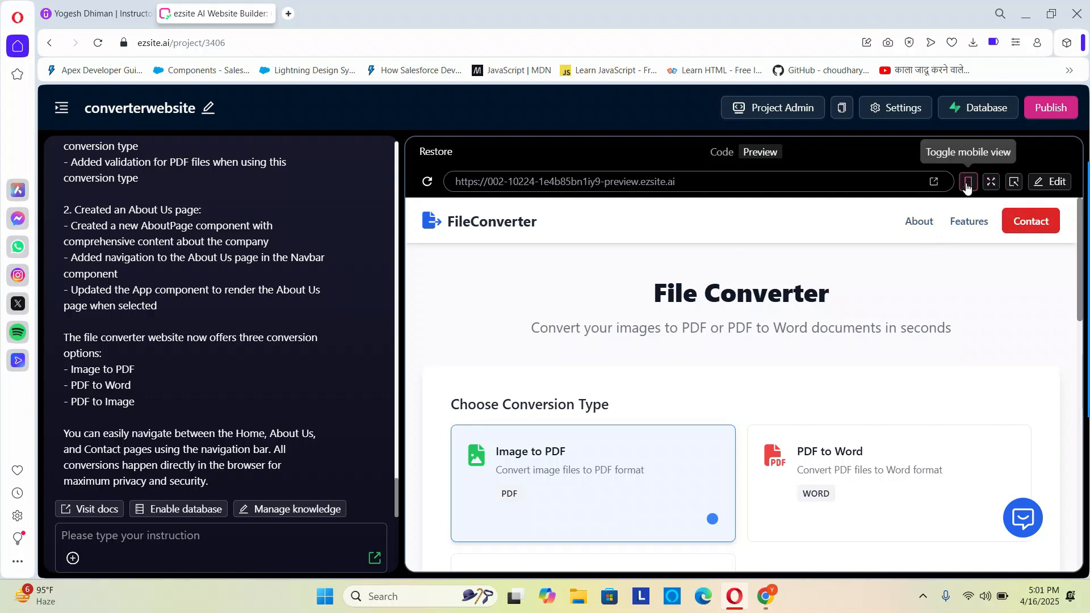
- Try the element selection mode and the edit mode on the File Converter preview
left_click(1015, 185)
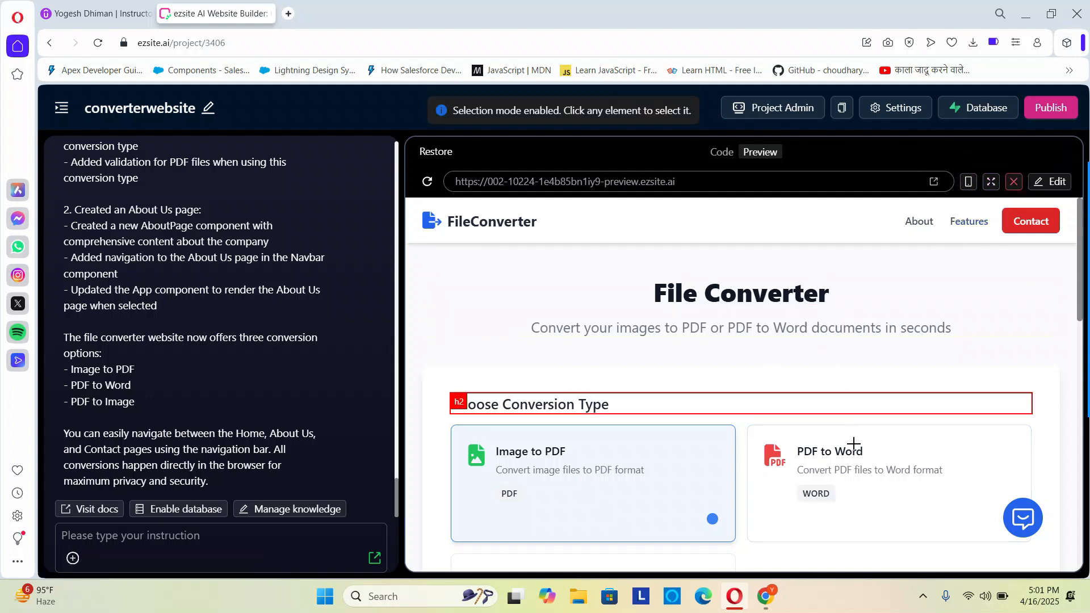
left_click(1050, 181)
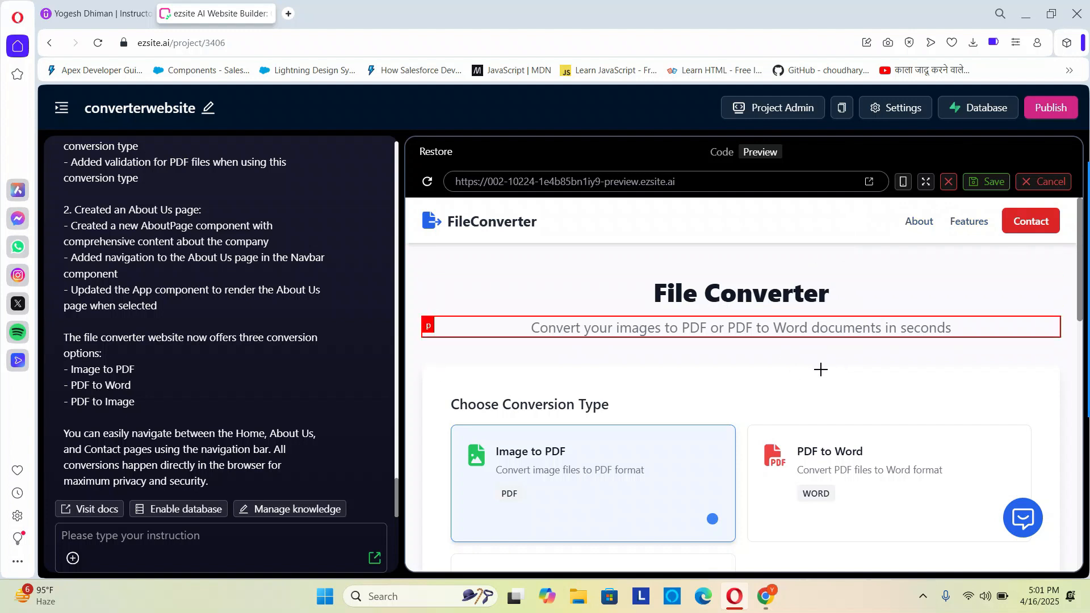
- Examine the project's code files and app.js in edit mode, cancel the editing and return to the preview
left_click(721, 152)
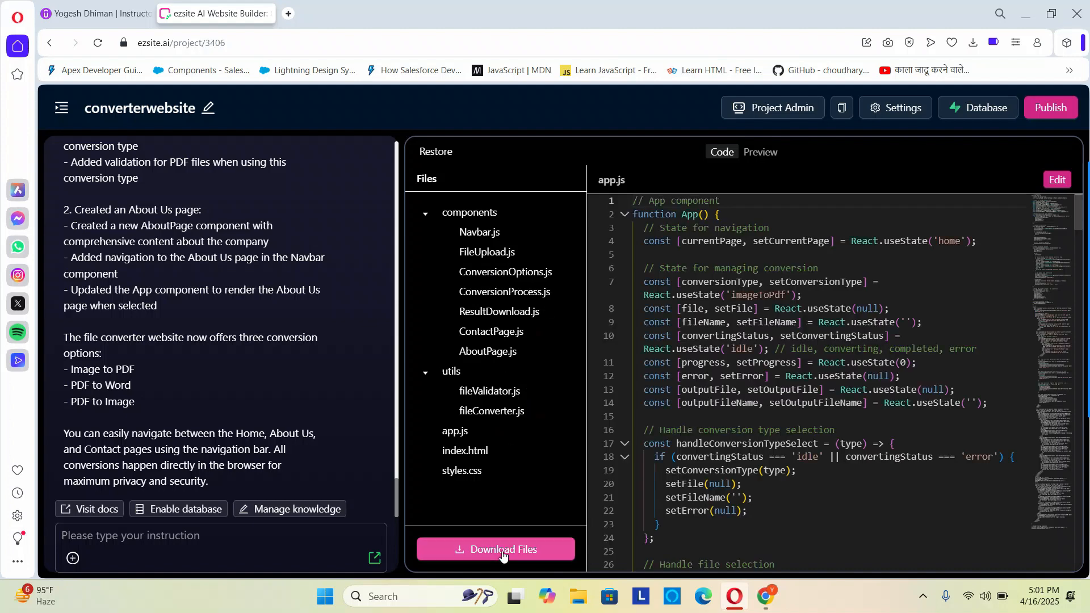
left_click(1057, 179)
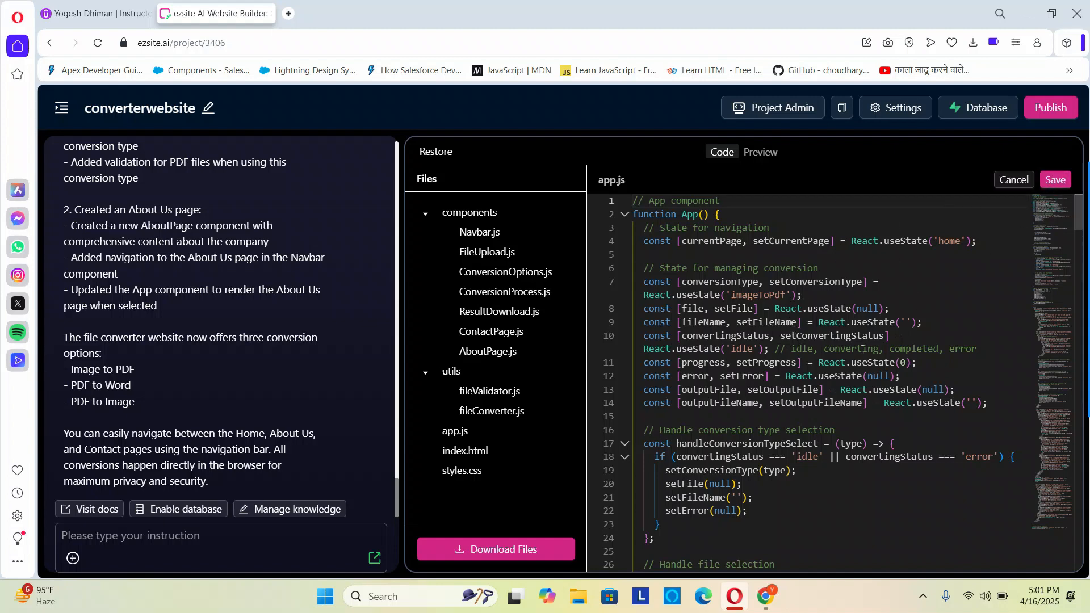
scroll(833, 413, "down", 7)
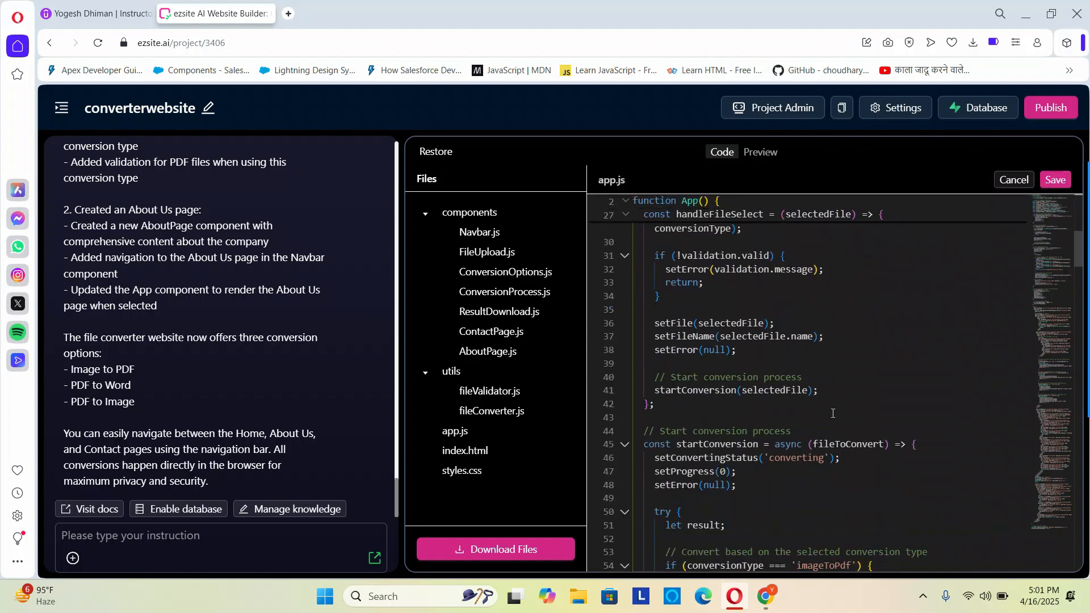
left_click(1002, 179)
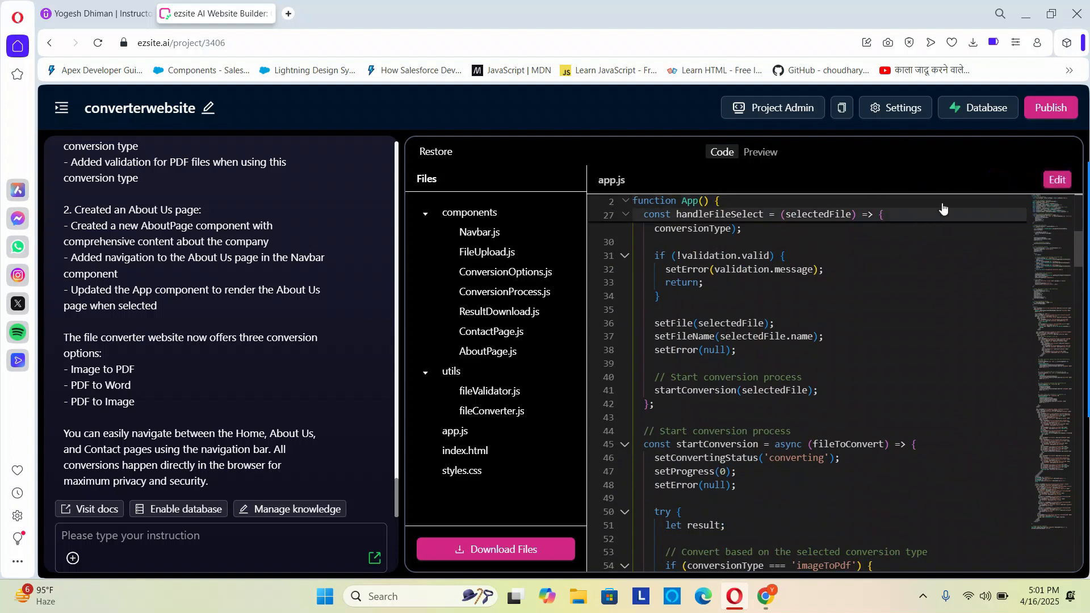
left_click(761, 152)
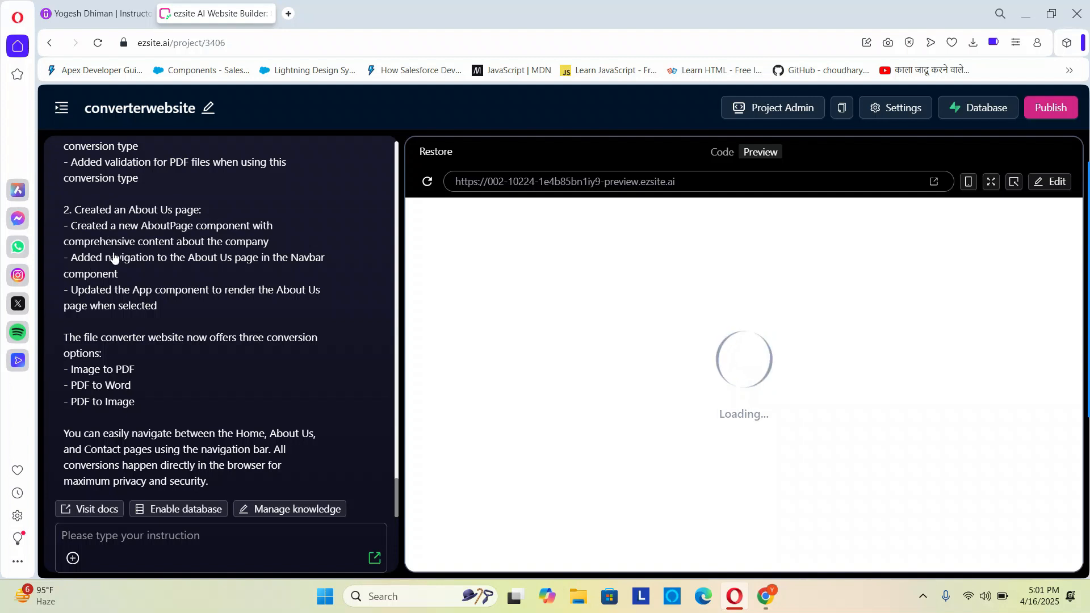
left_click(61, 107)
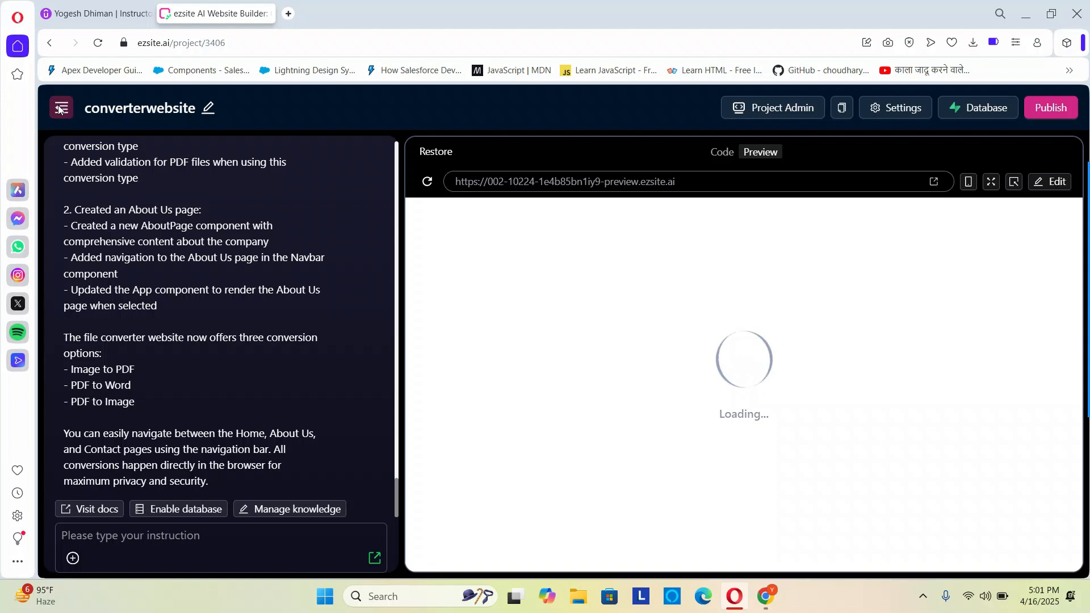
- Leave the converter website project and open the Templates gallery
left_click(61, 108)
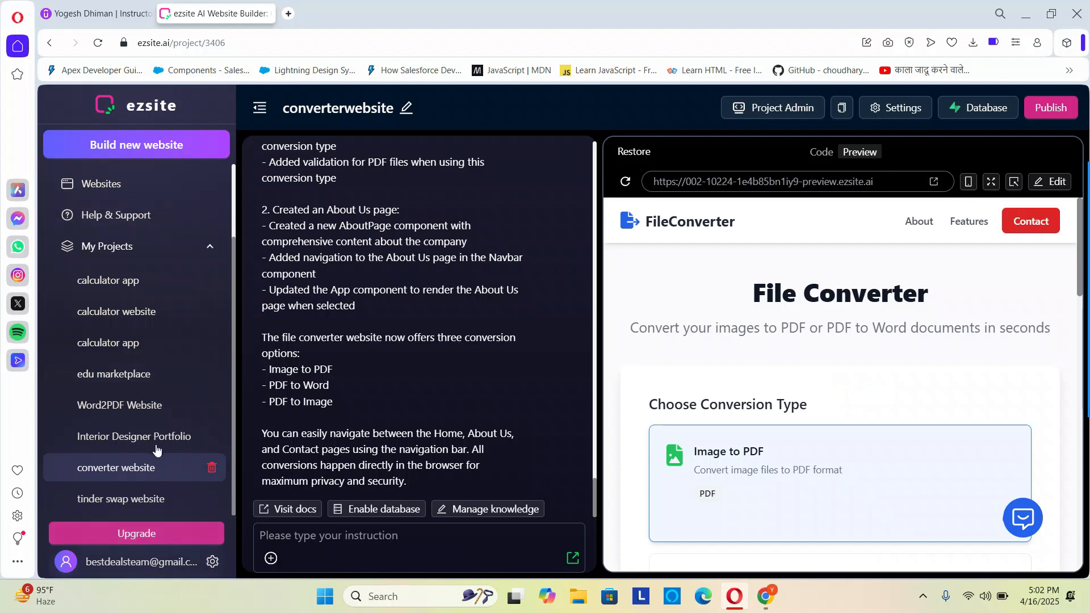
scroll(157, 448, "up", 2)
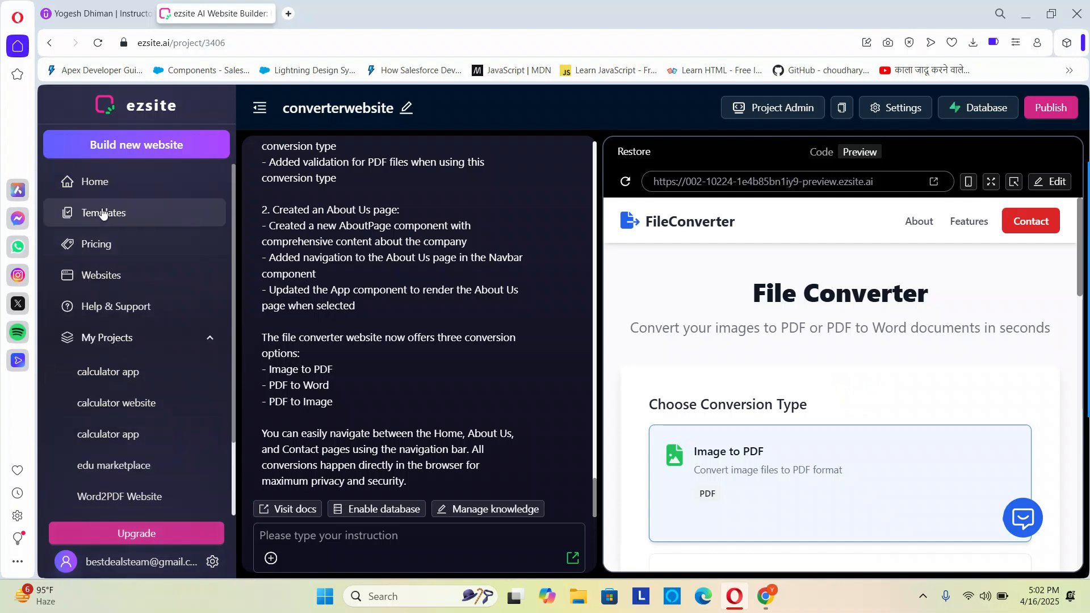
left_click(102, 213)
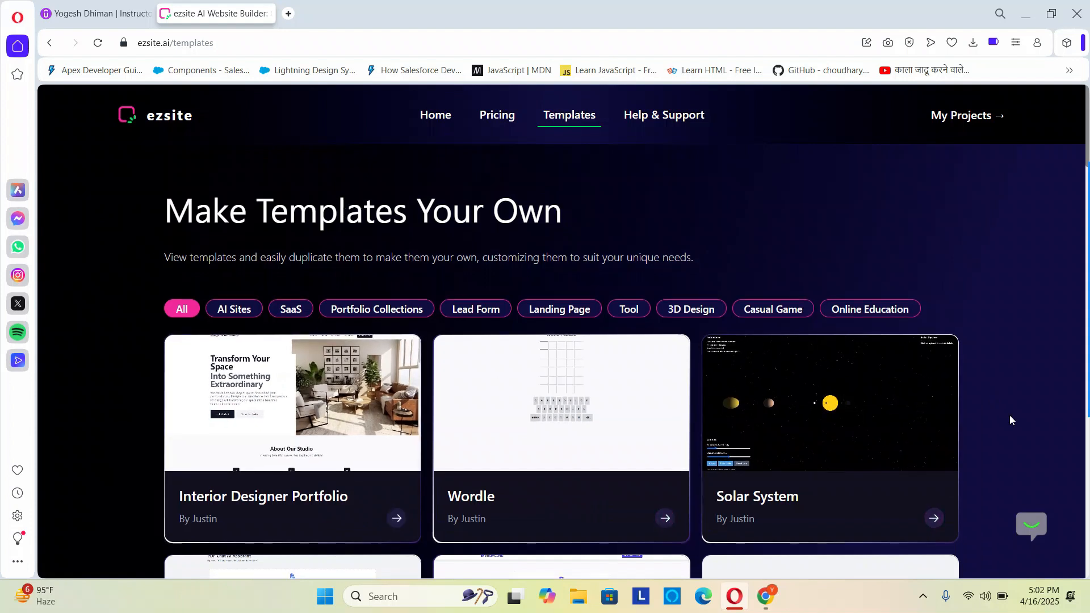
- Preview the SaaS Landing Page template and close its preview
scroll(1009, 415, "down", 5)
scroll(1009, 420, "down", 2)
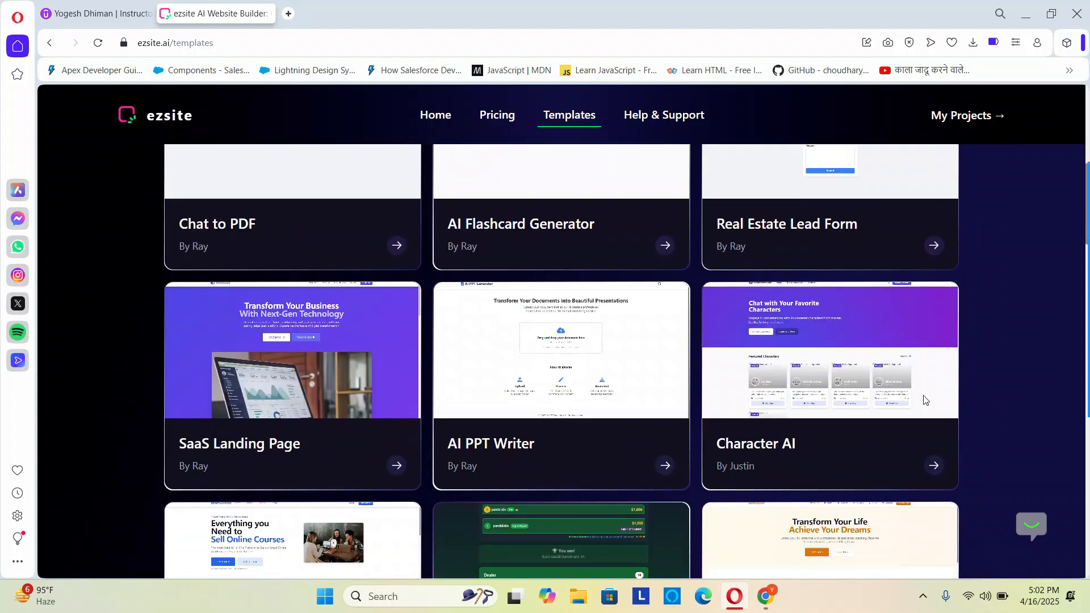
left_click(313, 352)
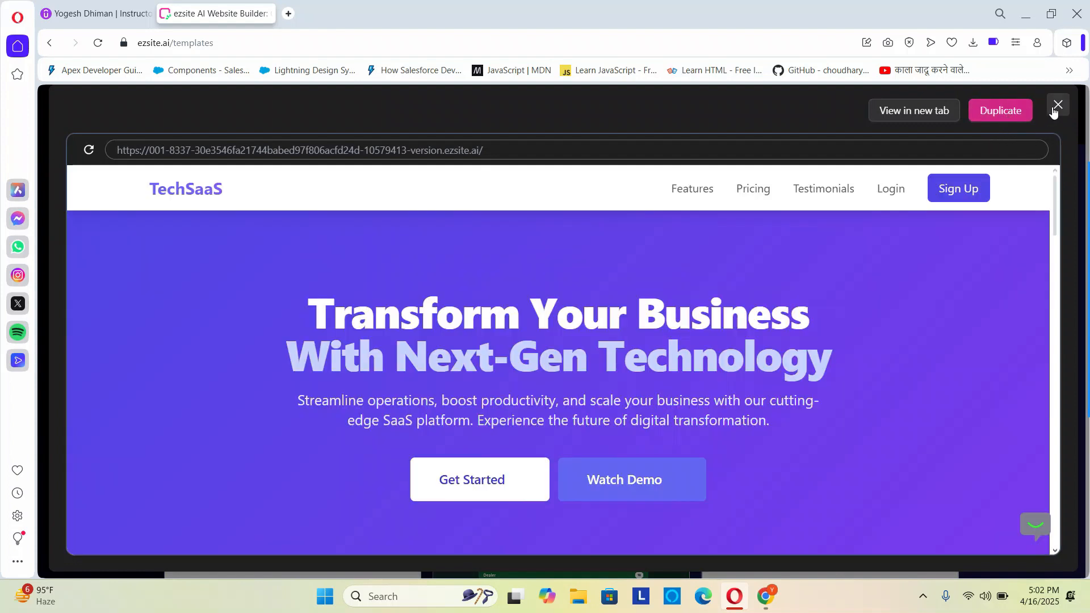
left_click(1053, 111)
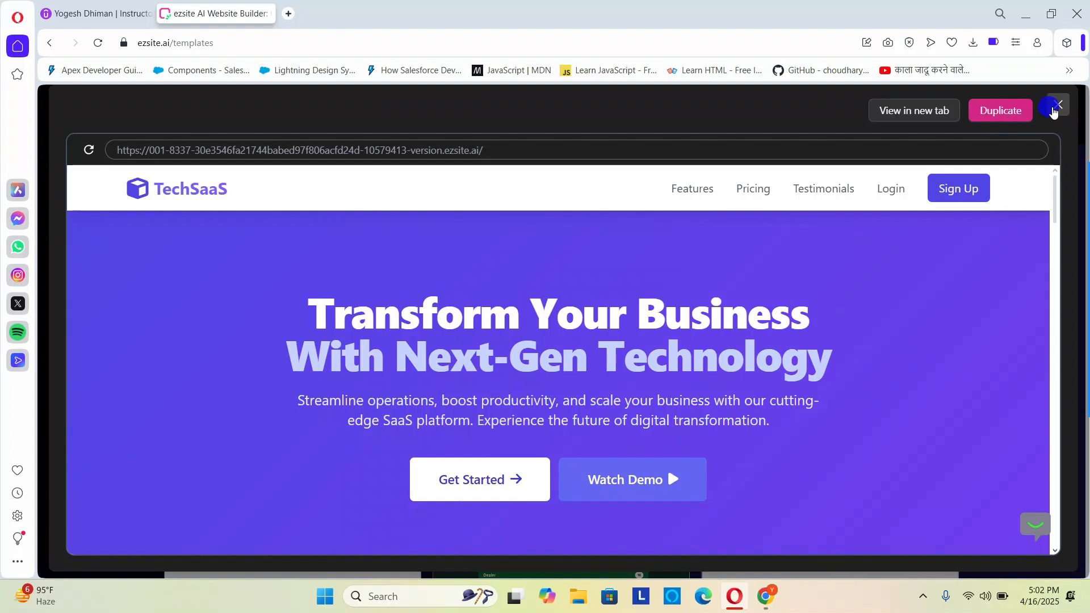
- Open the Black Jack Game template preview and start playing under the player name "test"
scroll(659, 448, "down", 3)
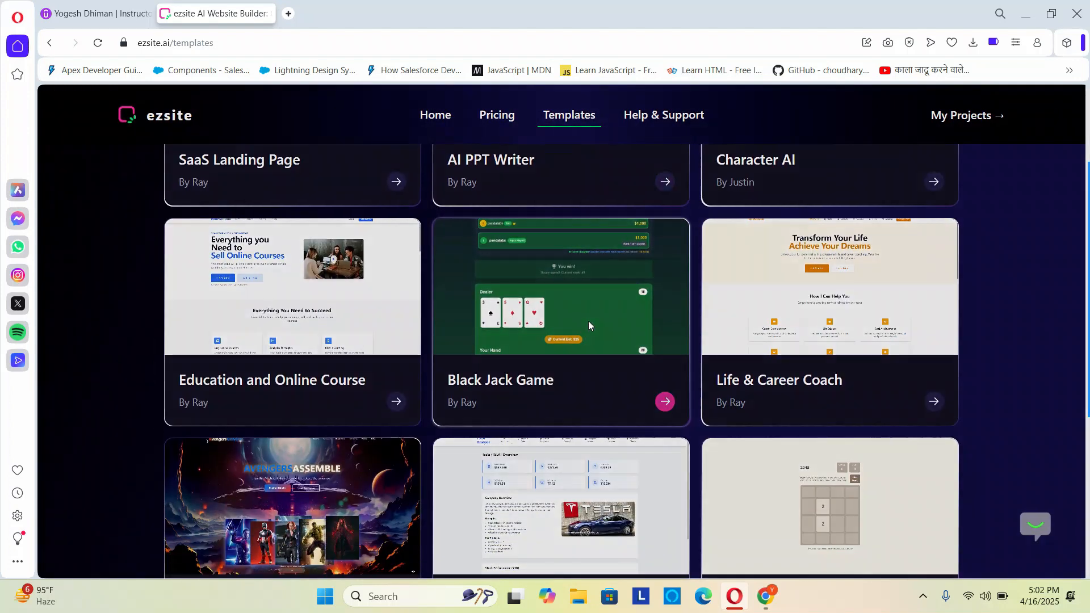
left_click(588, 321)
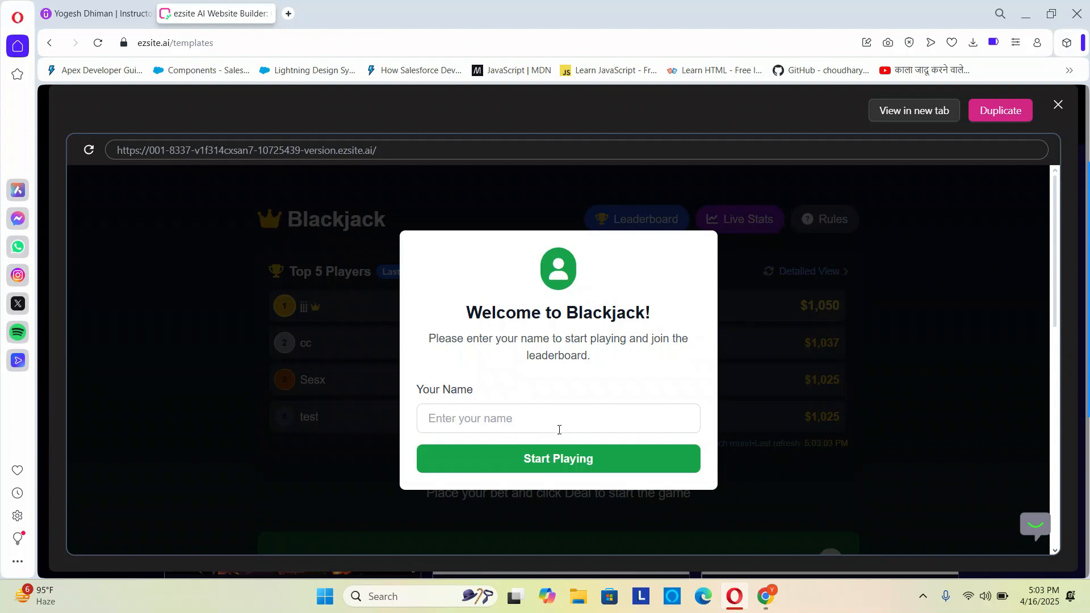
left_click(565, 418)
type("test")
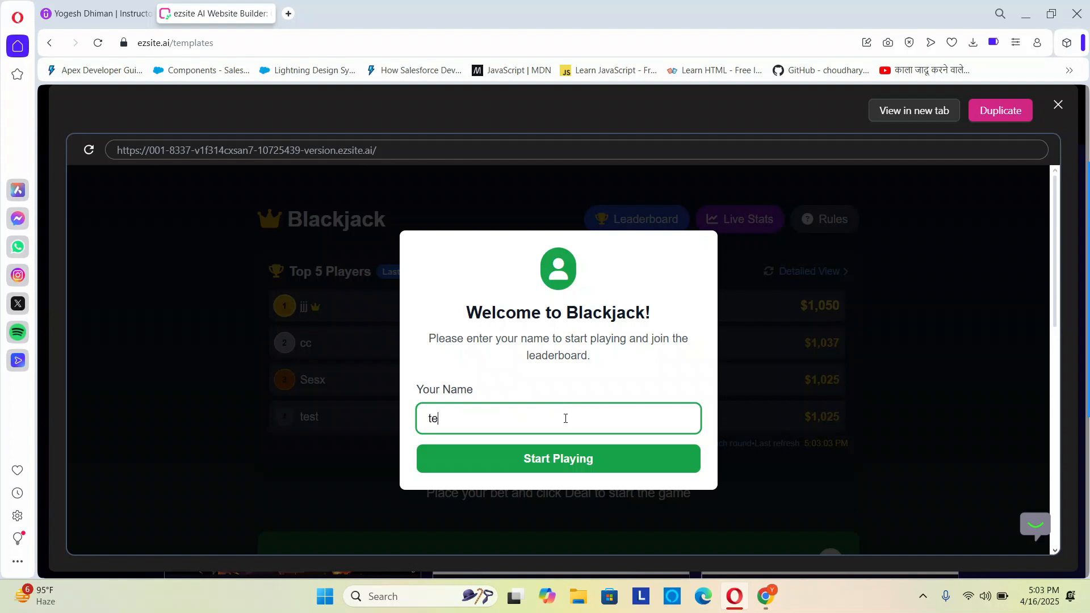
left_click(565, 462)
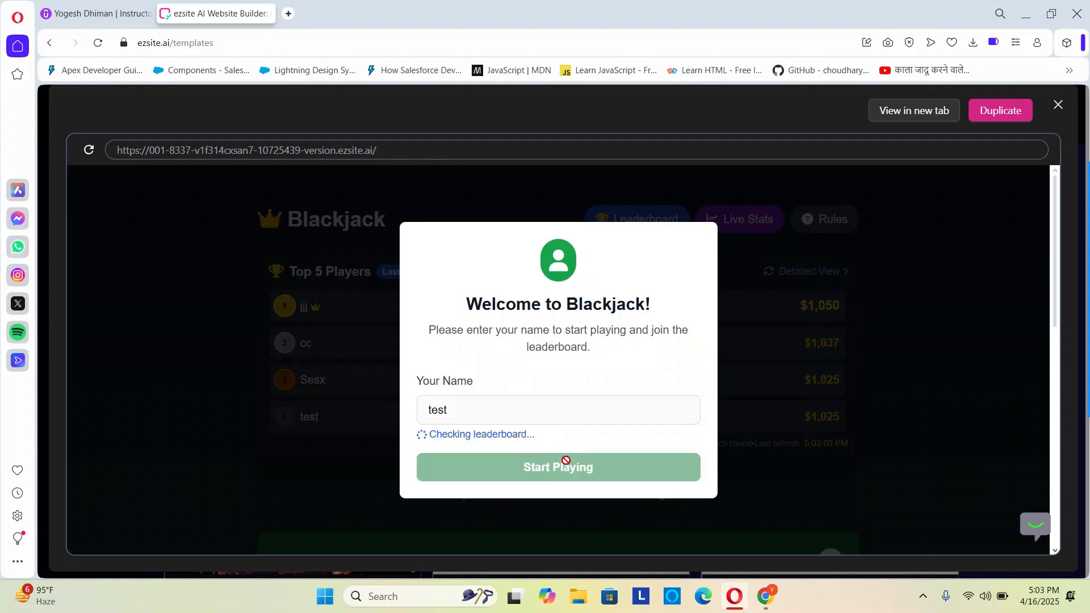
left_click(569, 462)
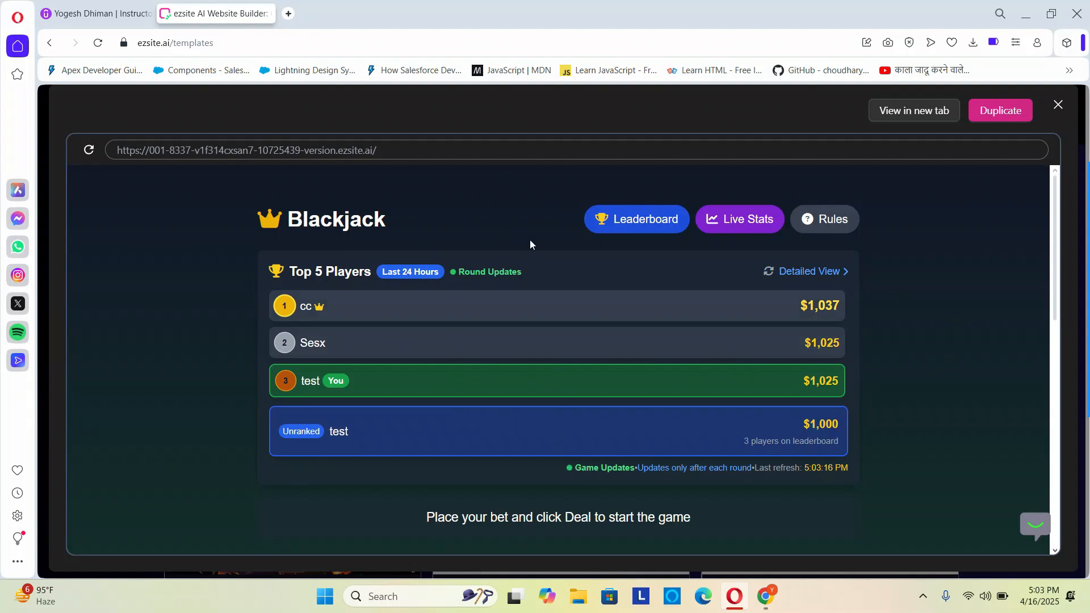
- Examine the Blackjack template's leaderboard, card table and betting area, and close the preview
scroll(983, 386, "down", 8)
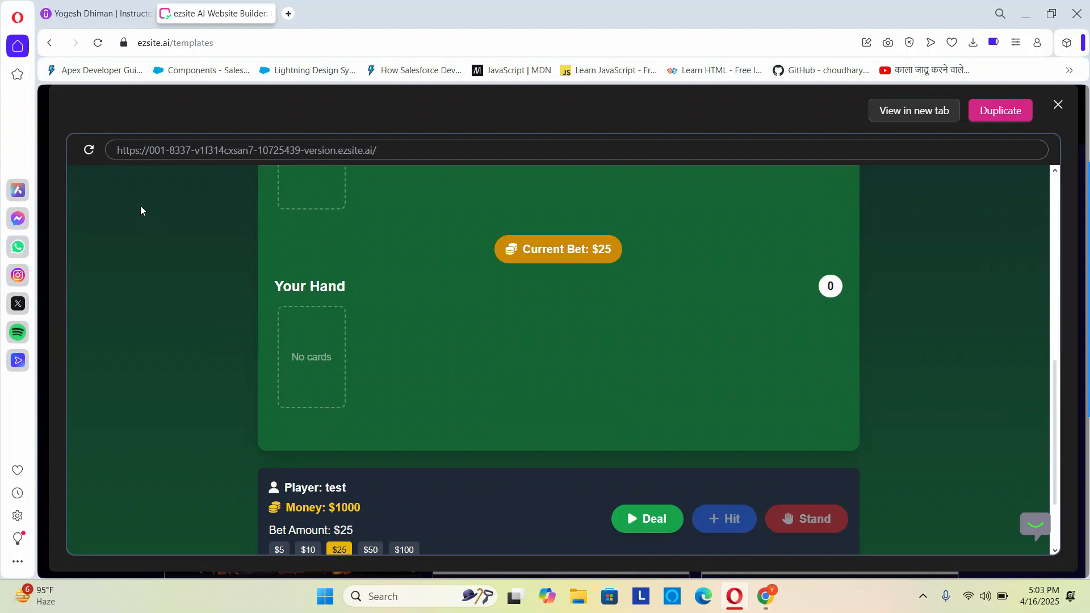
scroll(841, 380, "up", 1)
scroll(841, 380, "up", 8)
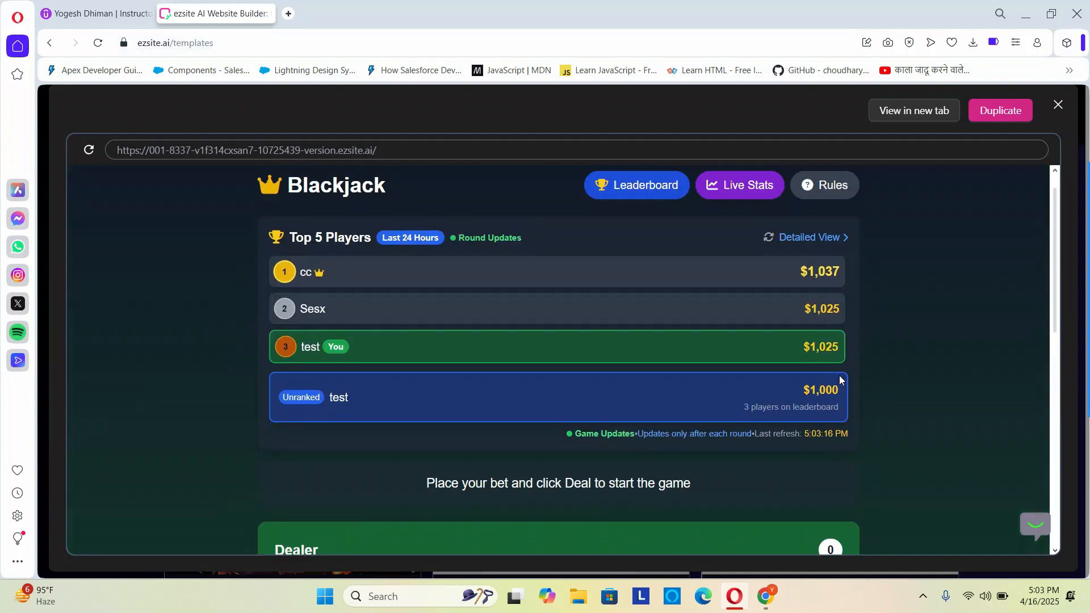
scroll(840, 380, "down", 9)
scroll(841, 381, "down", 2)
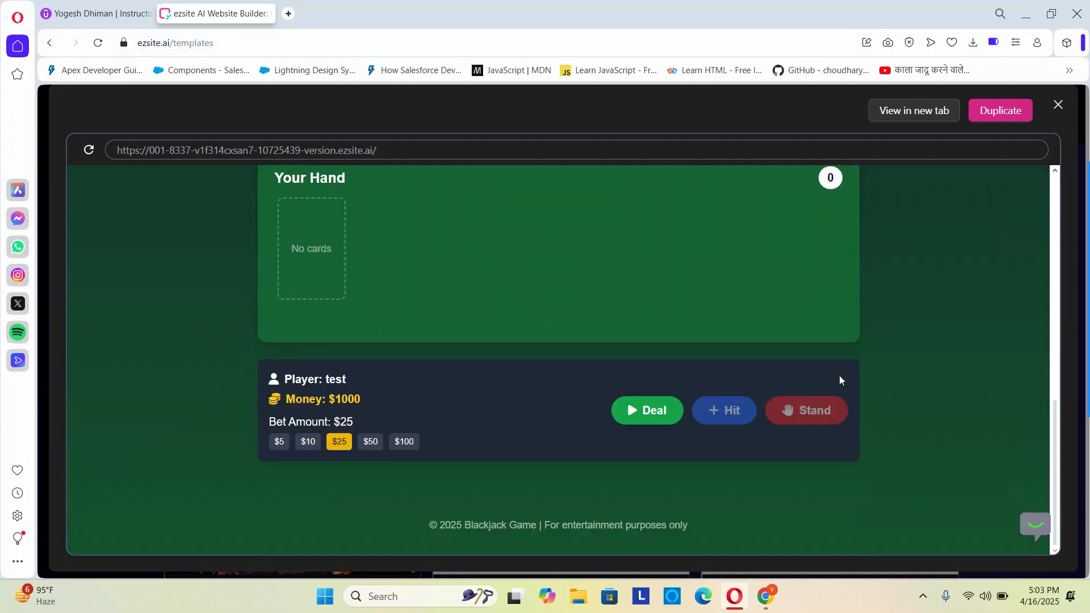
scroll(841, 380, "up", 8)
scroll(840, 380, "up", 3)
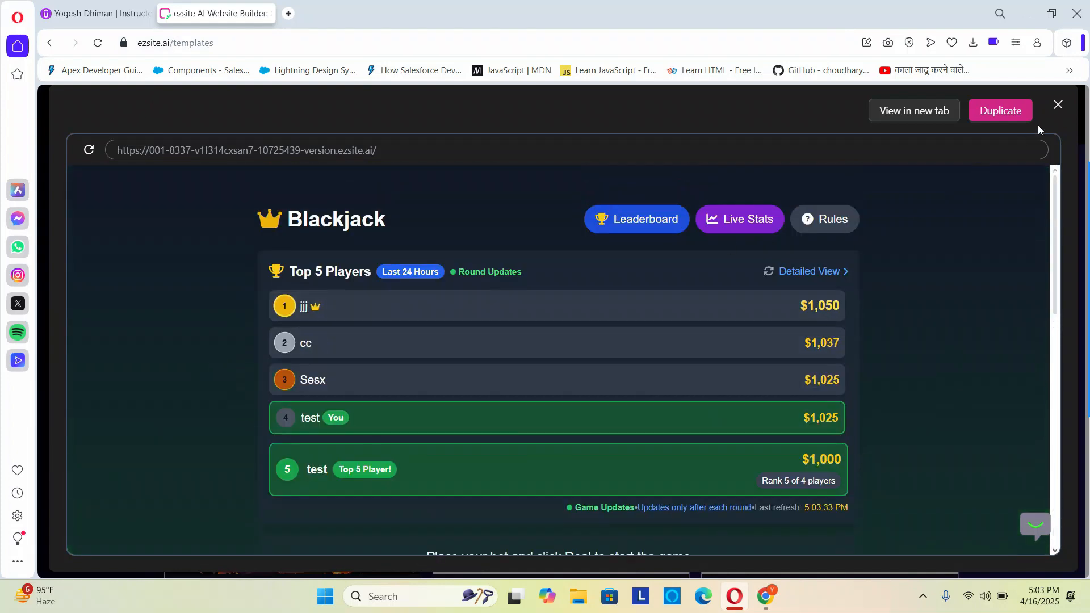
left_click(1058, 106)
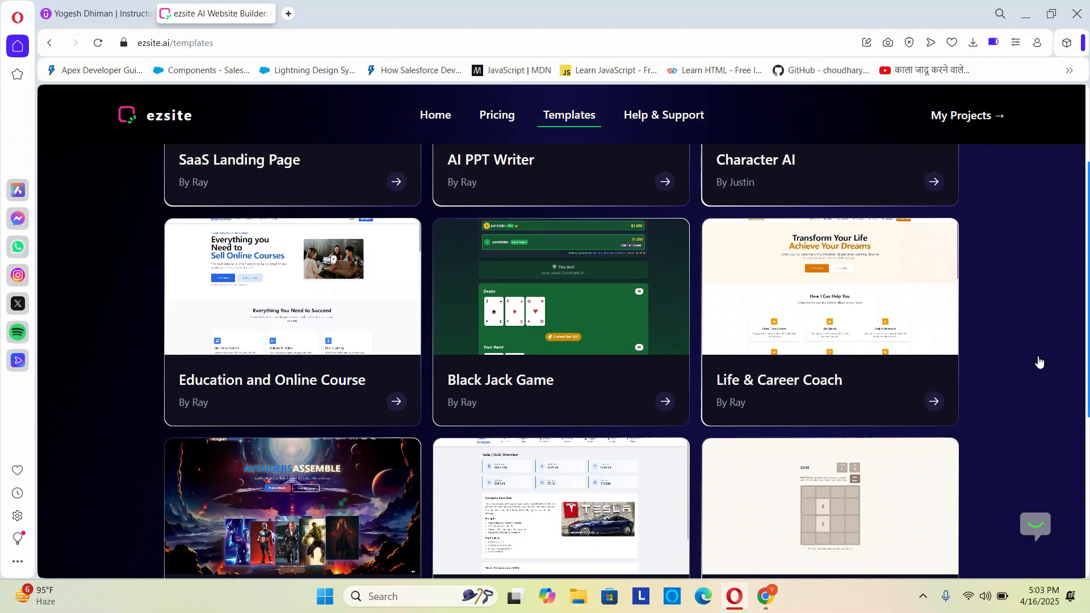
- Browse the full template gallery to review the available website, SaaS and game templates
scroll(1039, 360, "down", 5)
scroll(1038, 361, "up", 5)
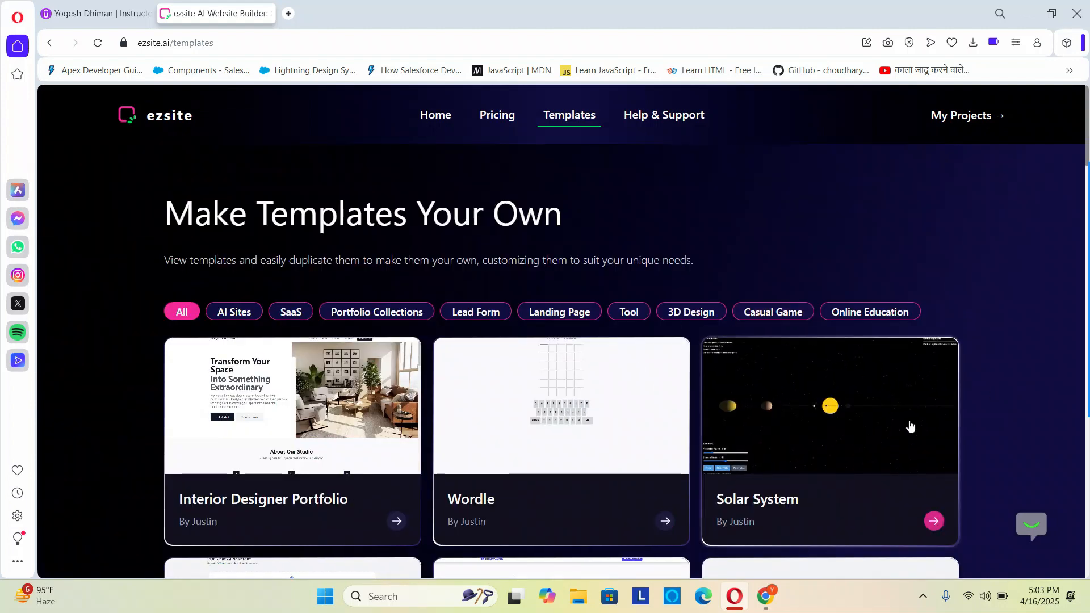
scroll(910, 427, "down", 8)
scroll(910, 427, "down", 12)
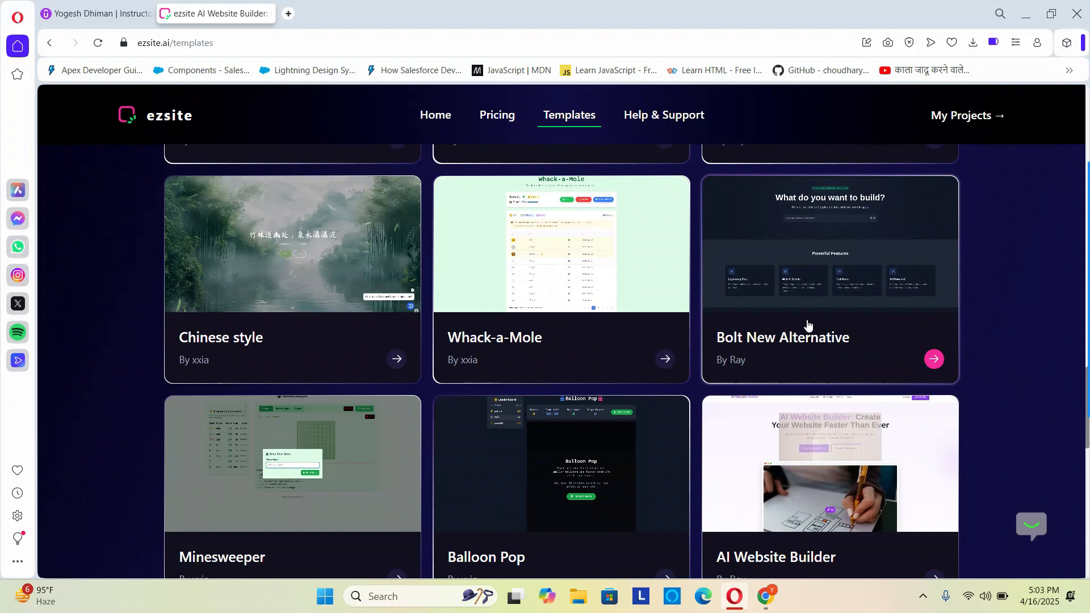
scroll(861, 414, "down", 10)
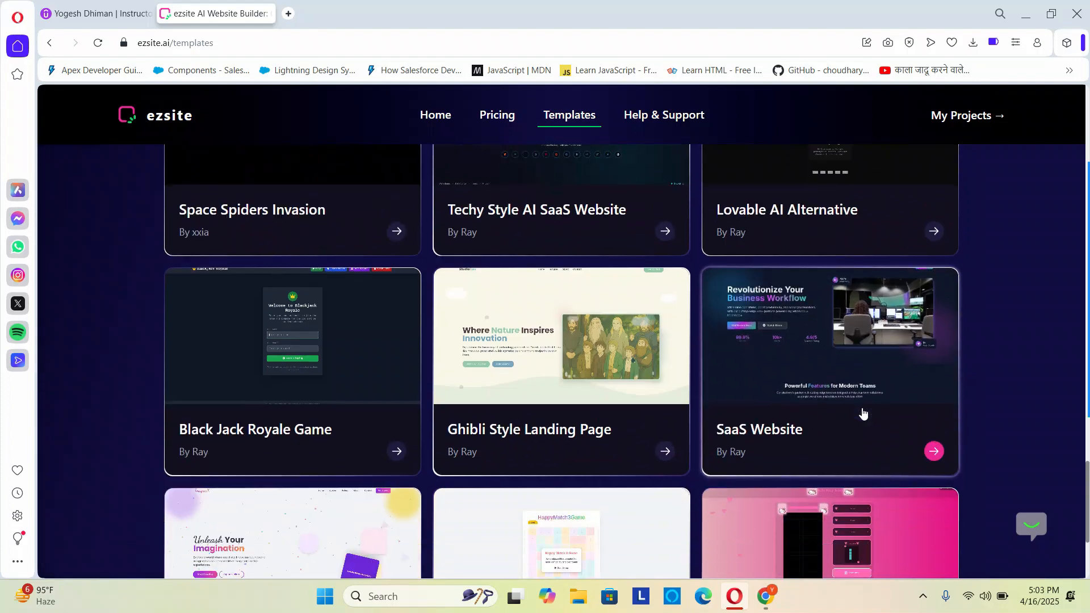
scroll(863, 414, "down", 4)
scroll(863, 414, "up", 10)
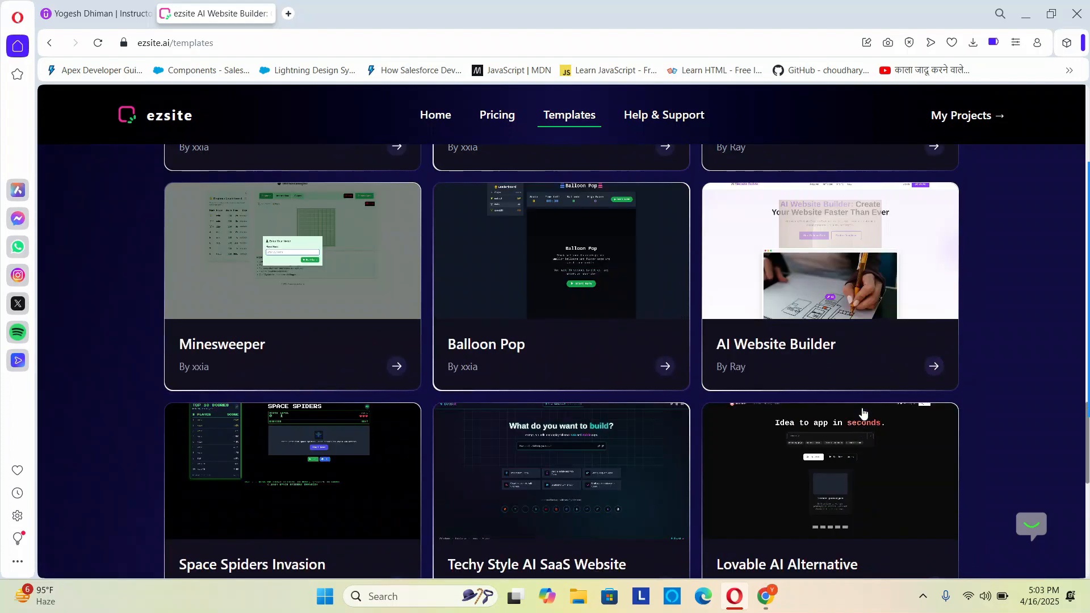